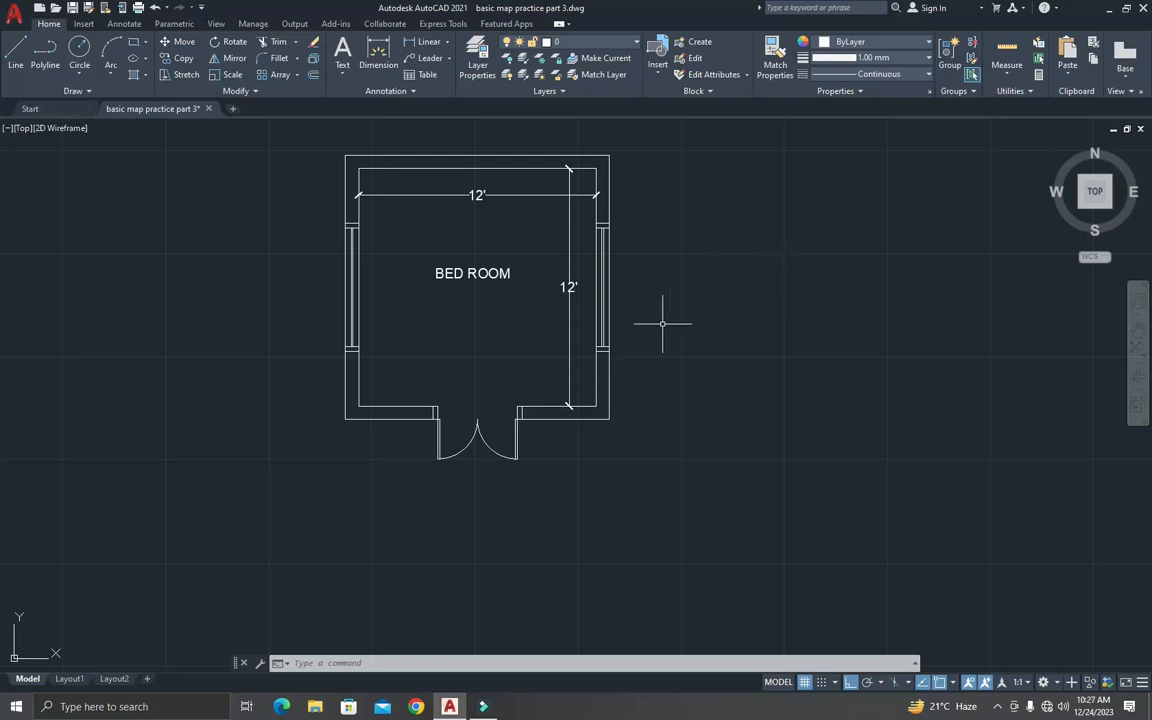
{"action": "middle_click_drag", "start_coordinate": [644, 323], "coordinate": [648, 326]}
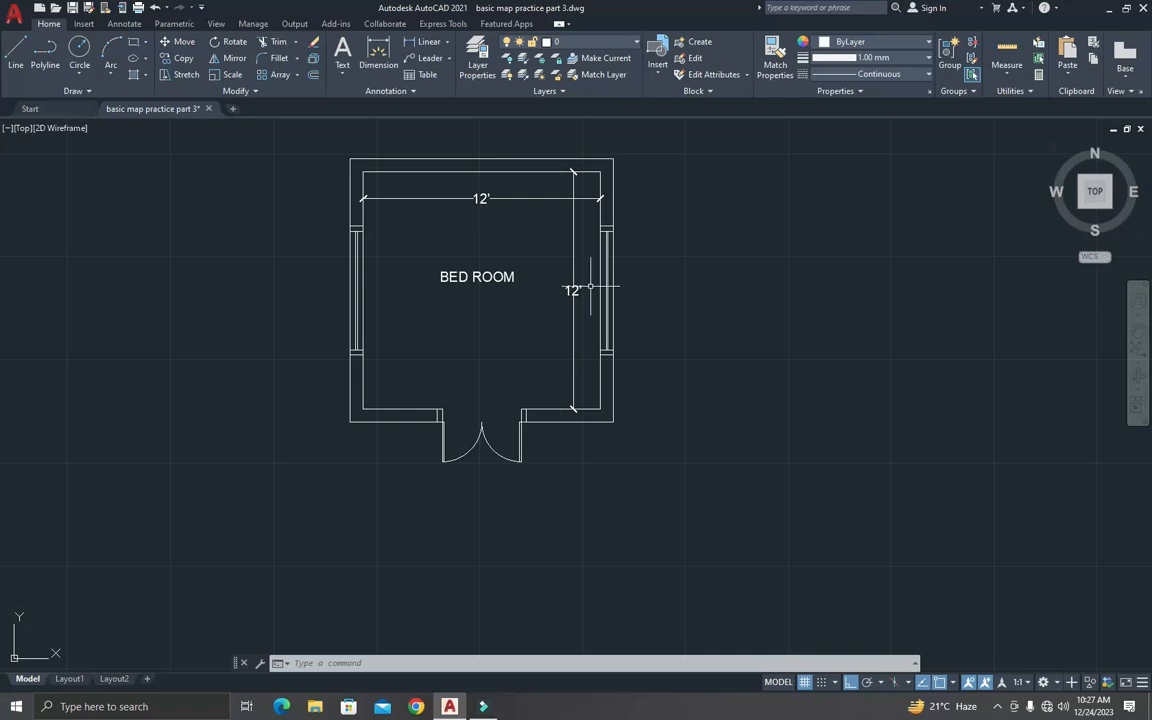
{"action": "scroll", "coordinate": [597, 424], "scroll_direction": "down", "scroll_amount": 3}
{"action": "scroll", "coordinate": [597, 465], "scroll_direction": "up", "scroll_amount": 4}
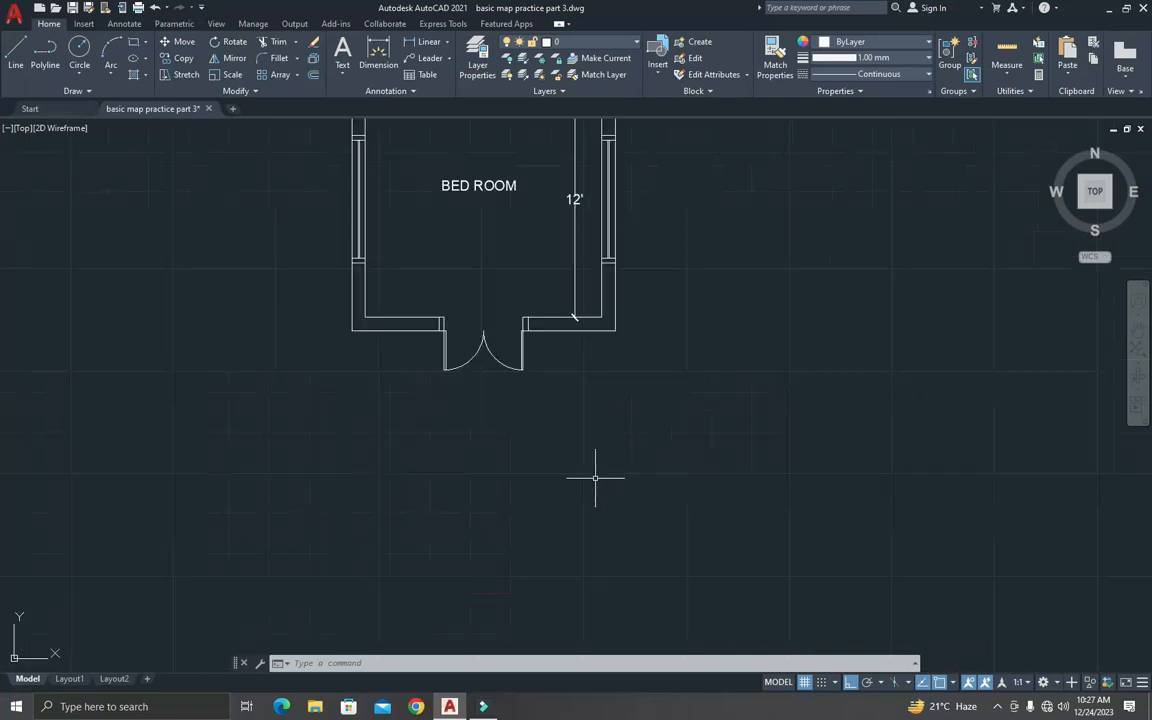
{"action": "scroll", "coordinate": [598, 458], "scroll_direction": "down", "scroll_amount": 3}
{"action": "scroll", "coordinate": [601, 490], "scroll_direction": "up", "scroll_amount": 3}
{"action": "scroll", "coordinate": [592, 410], "scroll_direction": "down", "scroll_amount": 2}
{"action": "scroll", "coordinate": [586, 404], "scroll_direction": "up", "scroll_amount": 2}
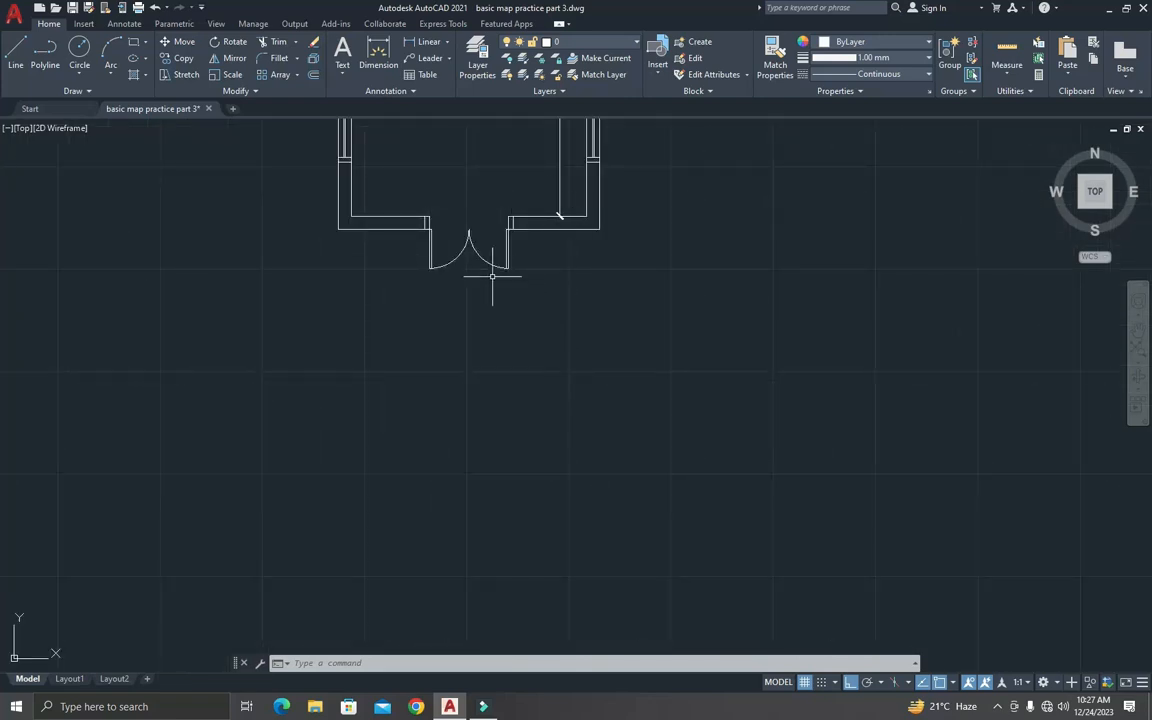
Step: Draw a horizontal line below the bedroom's double door, extending past both side walls of the plan
{"action": "scroll", "coordinate": [492, 276], "scroll_direction": "down", "scroll_amount": 1}
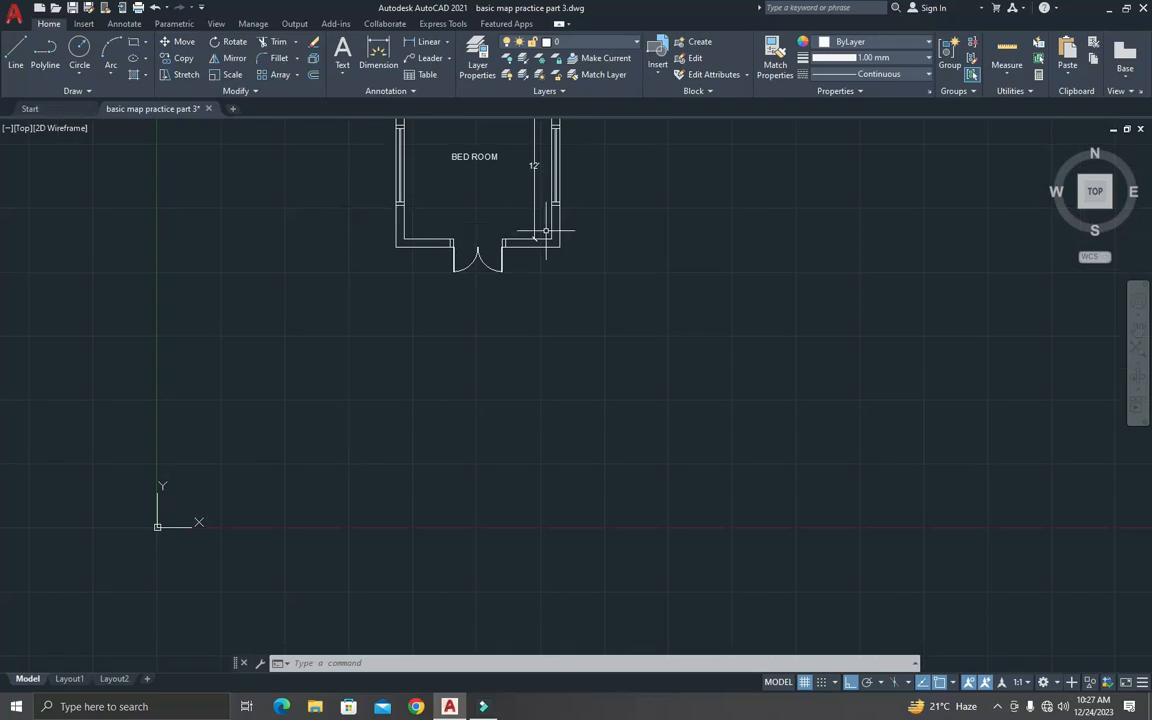
{"action": "type", "text": "l"}
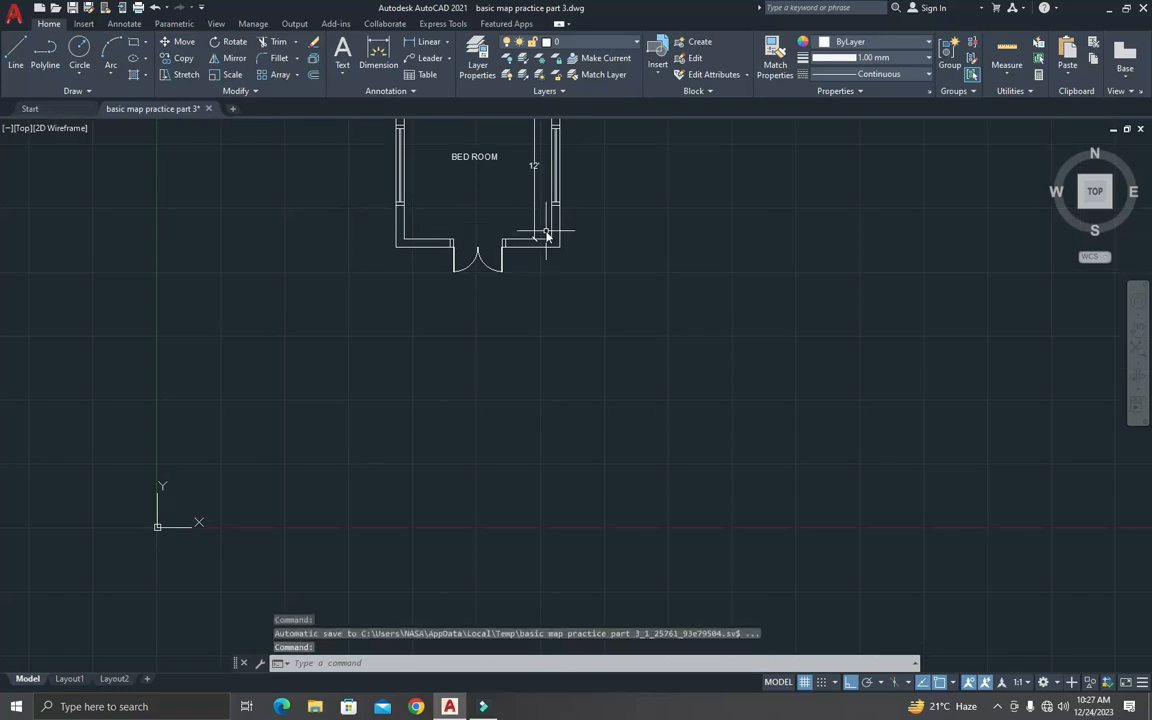
{"action": "key", "text": "Return"}
{"action": "left_click", "coordinate": [372, 299]}
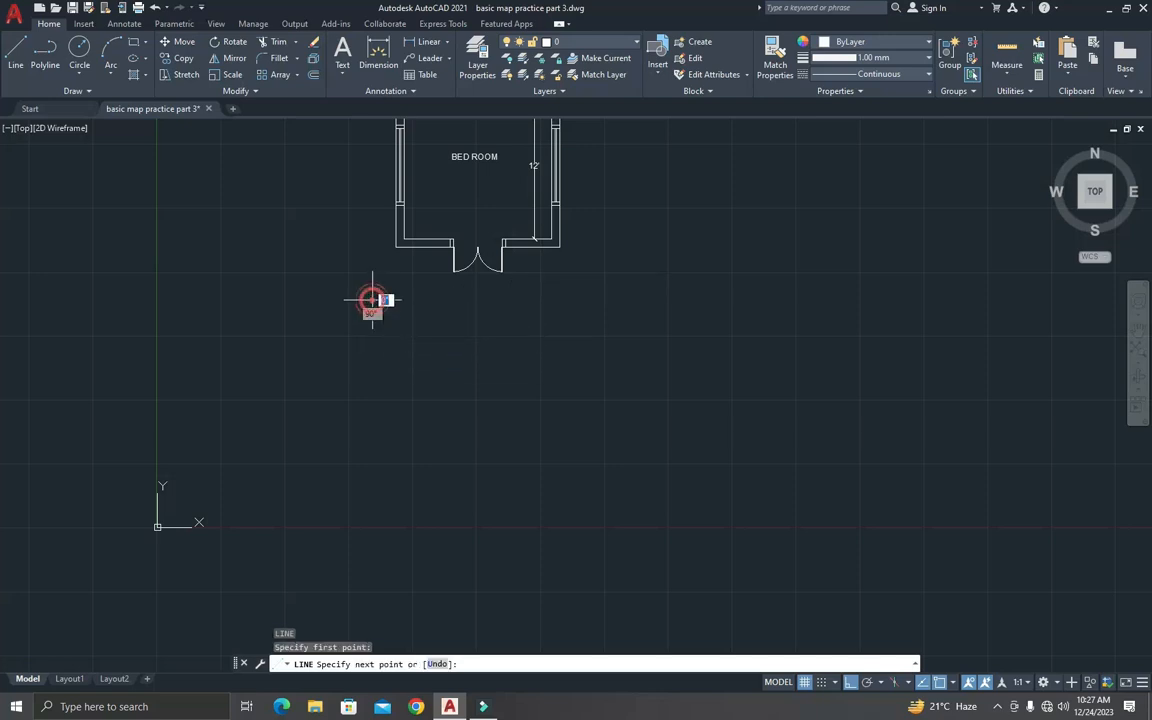
{"action": "left_click", "coordinate": [556, 299]}
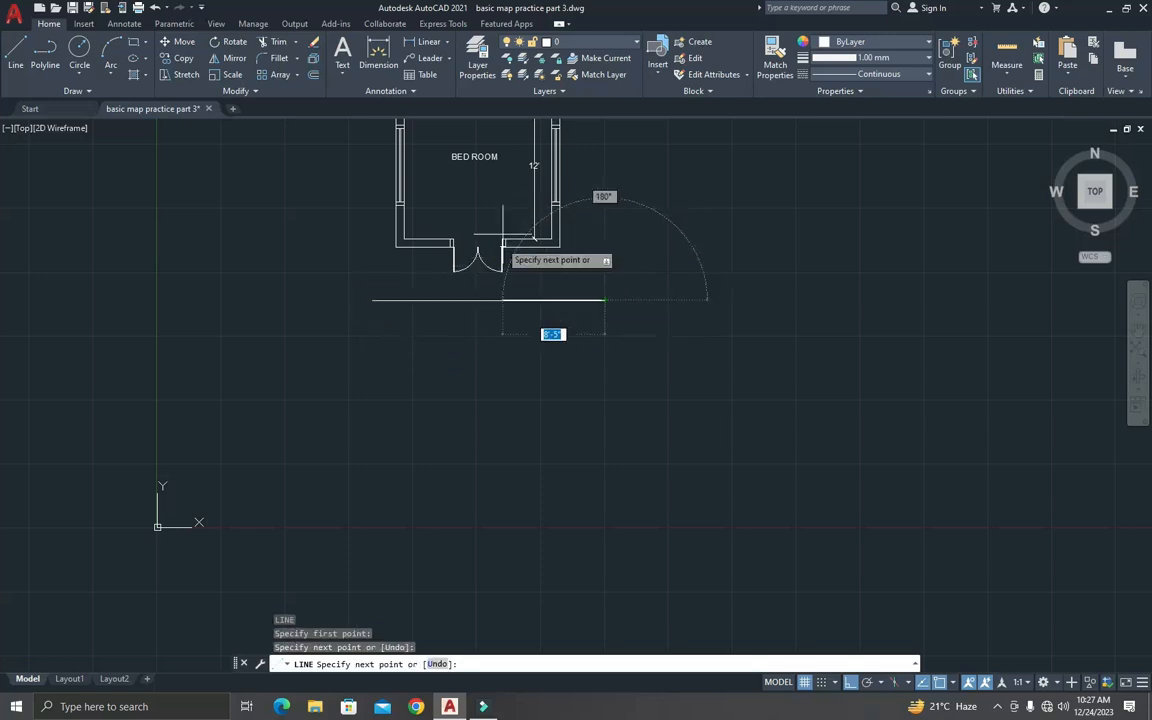
{"action": "key", "text": "Escape"}
{"action": "scroll", "coordinate": [506, 276], "scroll_direction": "up", "scroll_amount": 2}
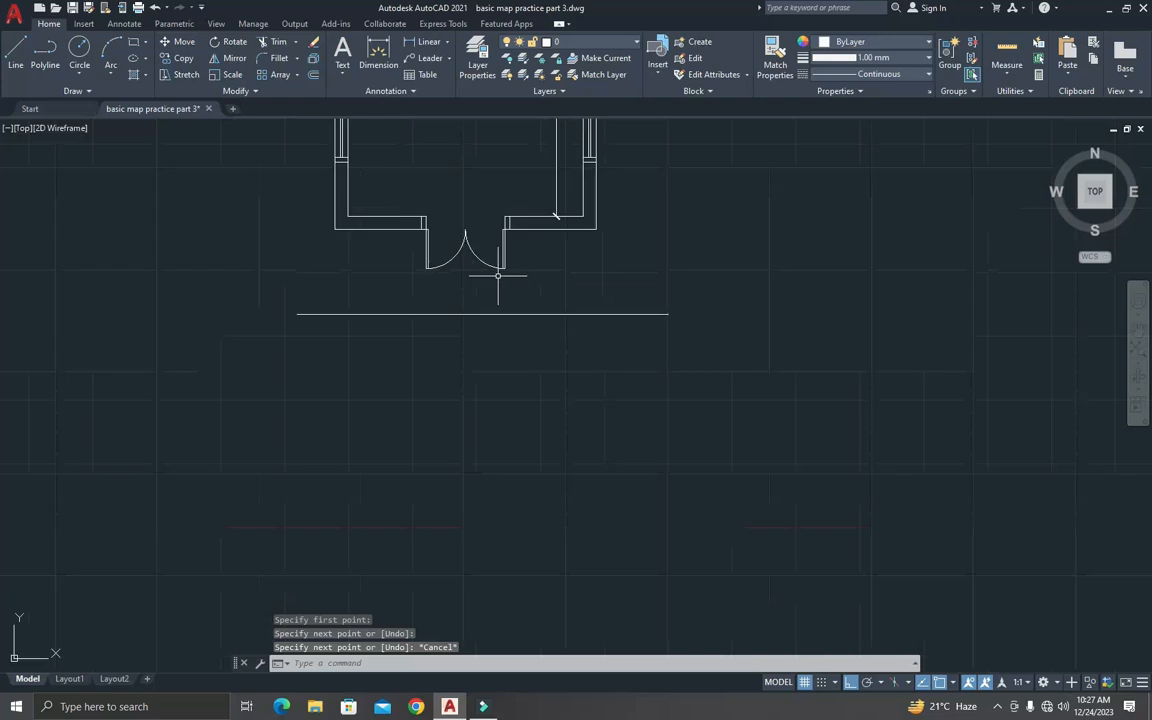
{"action": "key", "text": "Escape"}
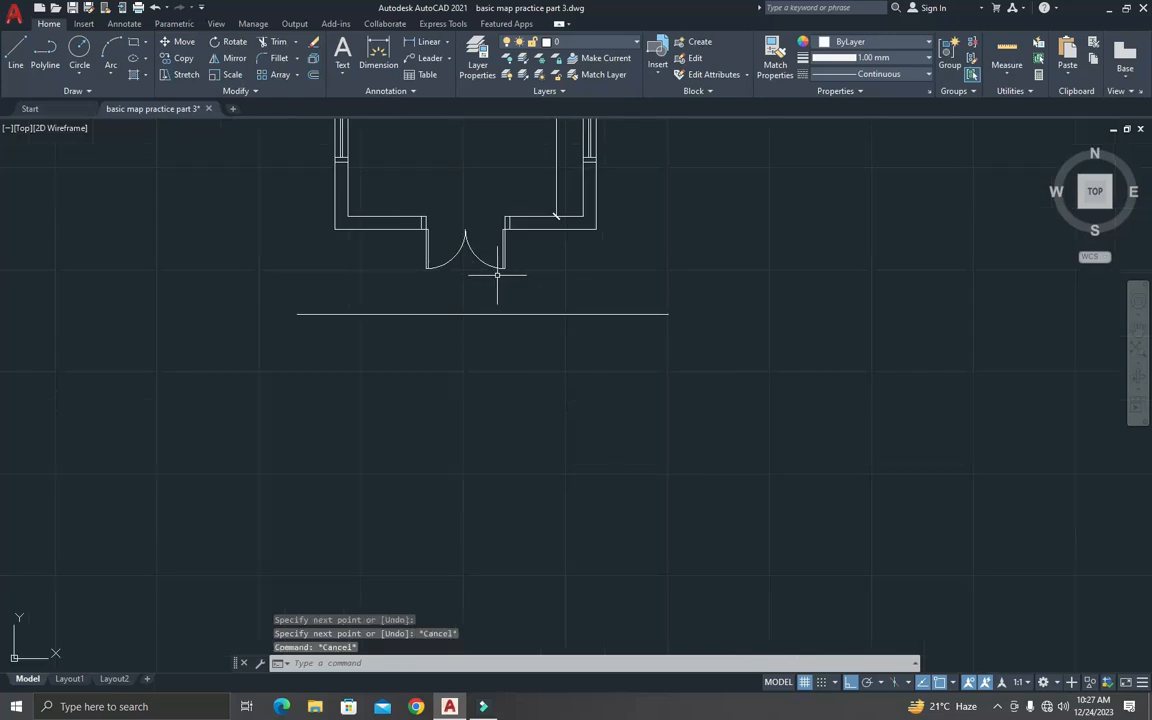
Step: Draw vertical construction lines through the outer and inner bottom corners of the bedroom's right wall
{"action": "type", "text": "XL"}
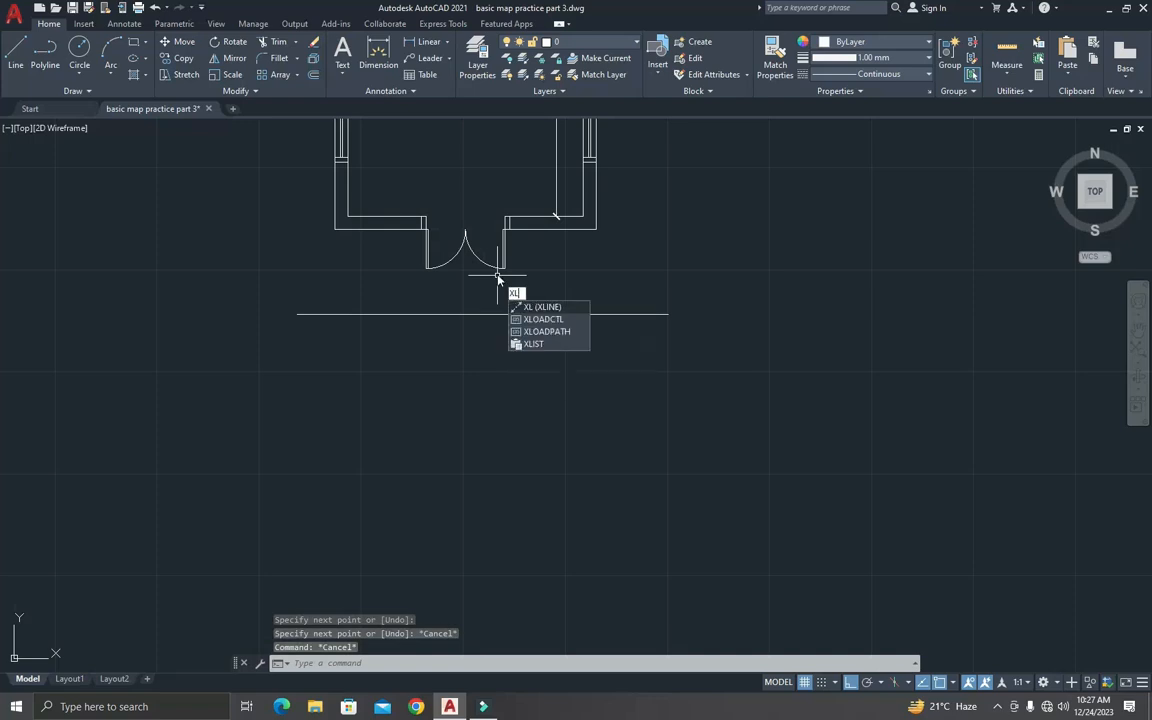
{"action": "key", "text": "Return"}
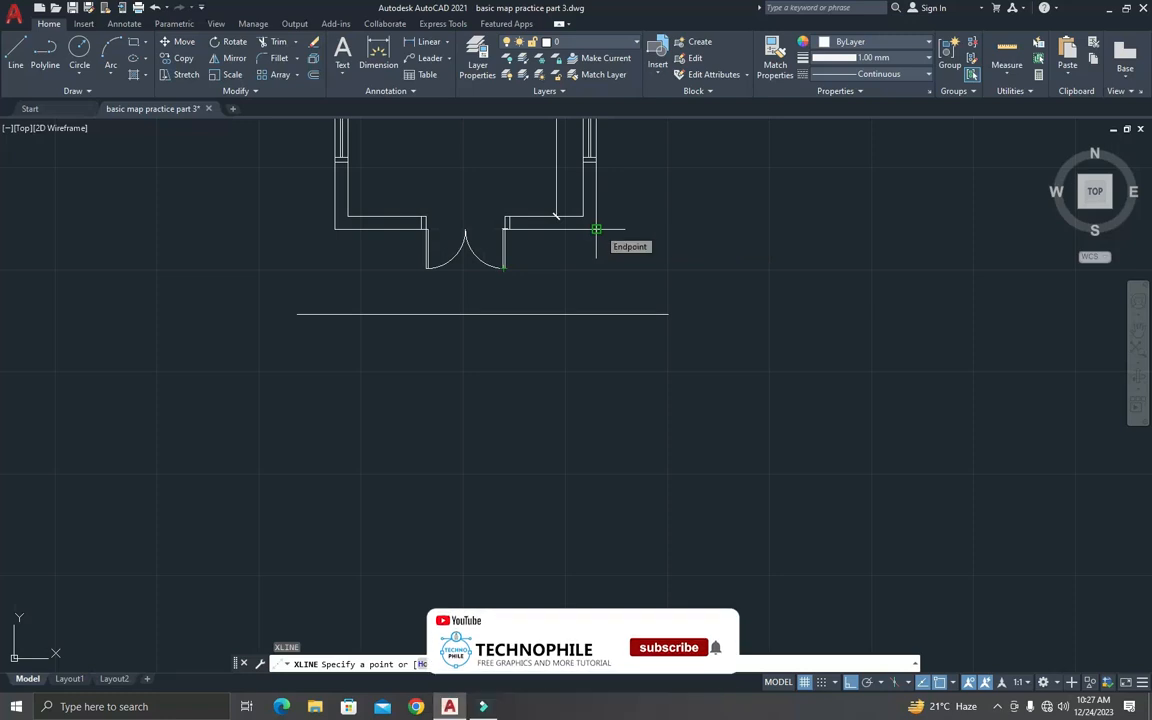
{"action": "left_click", "coordinate": [596, 229]}
{"action": "left_click", "coordinate": [597, 168]}
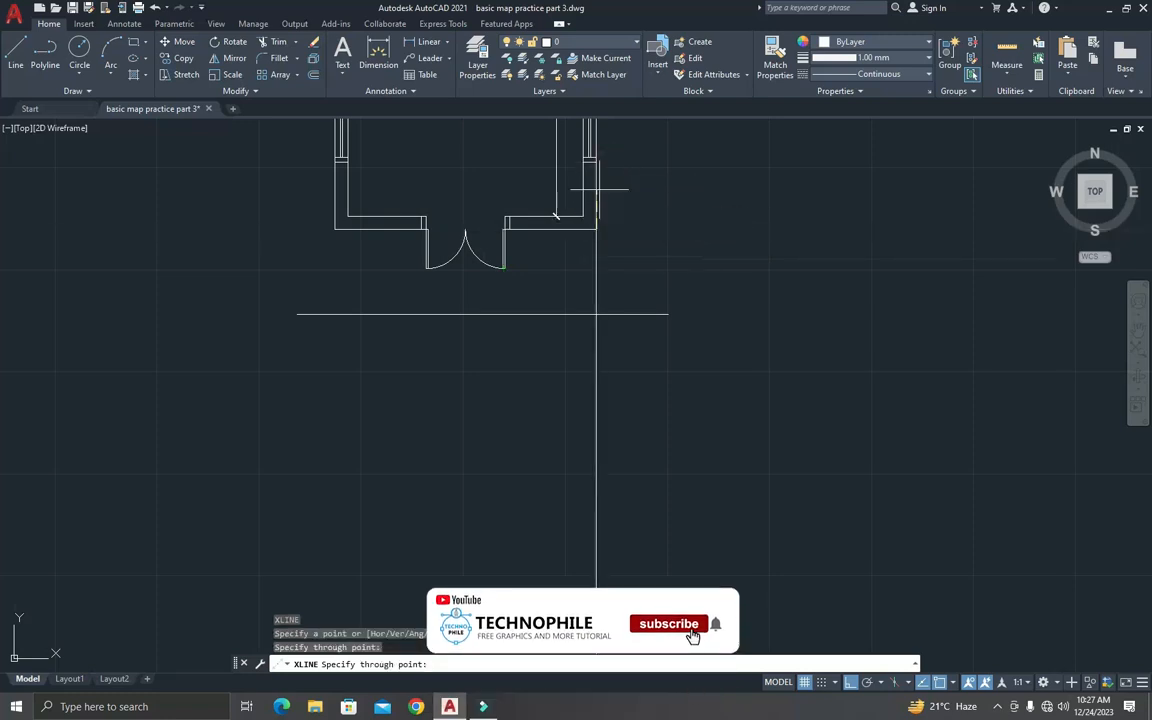
{"action": "key", "text": "Return"}
{"action": "key", "text": "Return"}
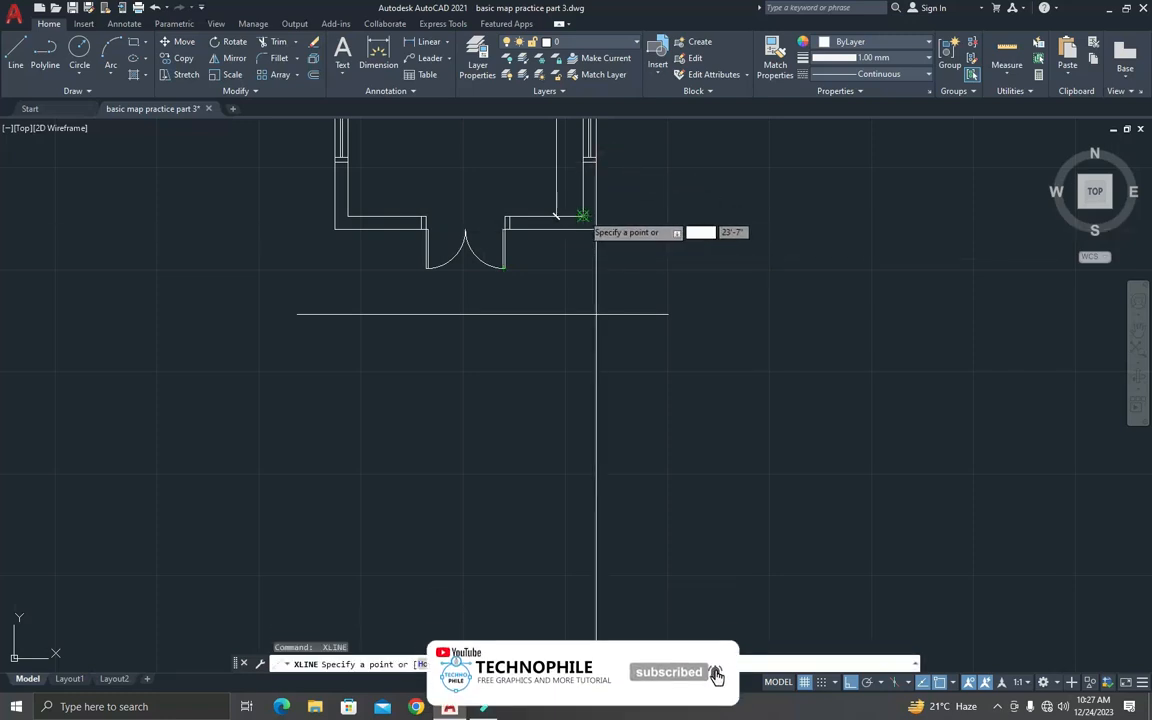
{"action": "left_click", "coordinate": [583, 216]}
{"action": "left_click", "coordinate": [584, 192]}
{"action": "key", "text": "Return"}
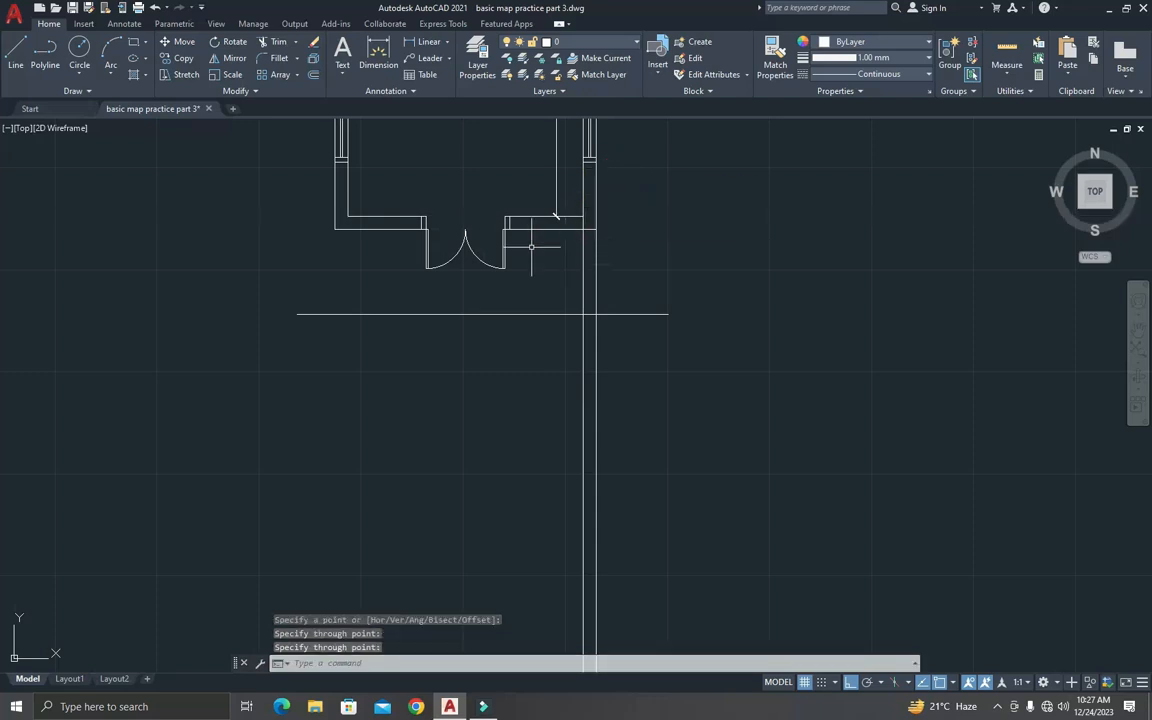
Step: Draw vertical construction lines through both edges of the door frame on the right side of the double door
{"action": "key", "text": "Return"}
{"action": "left_click", "coordinate": [508, 229]}
{"action": "left_click", "coordinate": [510, 170]}
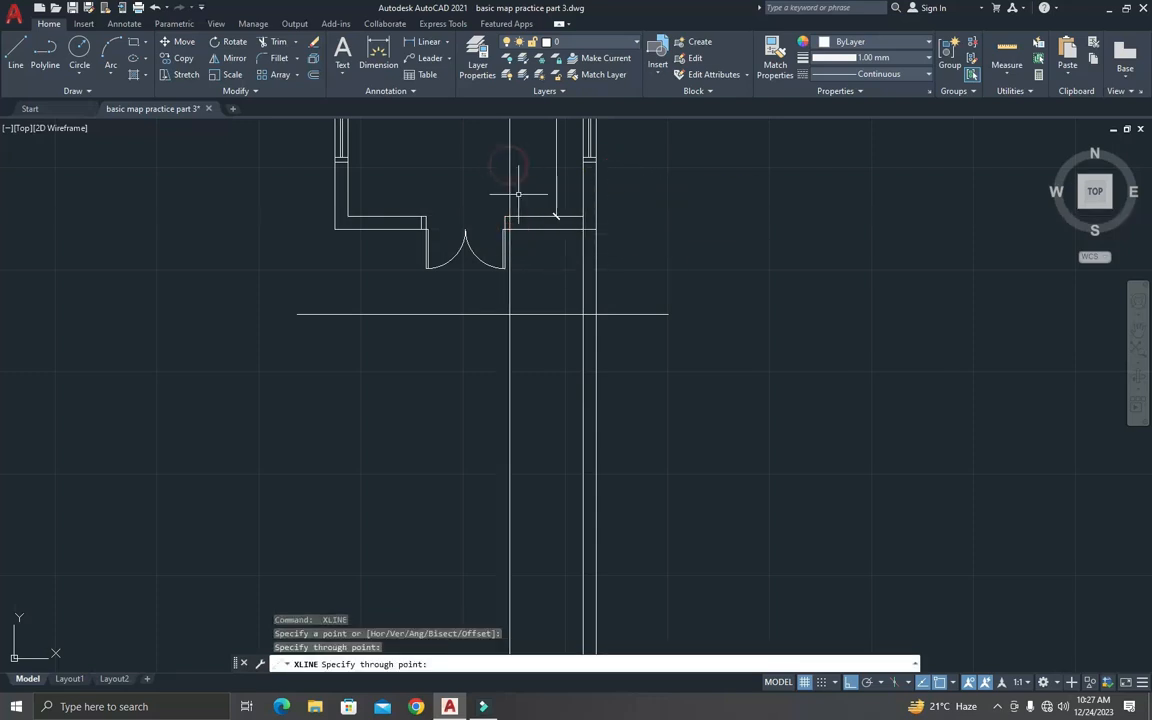
{"action": "key", "text": "Return"}
{"action": "key", "text": "Return"}
{"action": "scroll", "coordinate": [505, 231], "scroll_direction": "up", "scroll_amount": 4}
{"action": "left_click", "coordinate": [508, 225]}
{"action": "left_click", "coordinate": [500, 155]}
{"action": "key", "text": "Return"}
Step: Draw vertical construction lines through both edges of the door frame on the left side of the double door
{"action": "key", "text": "Return"}
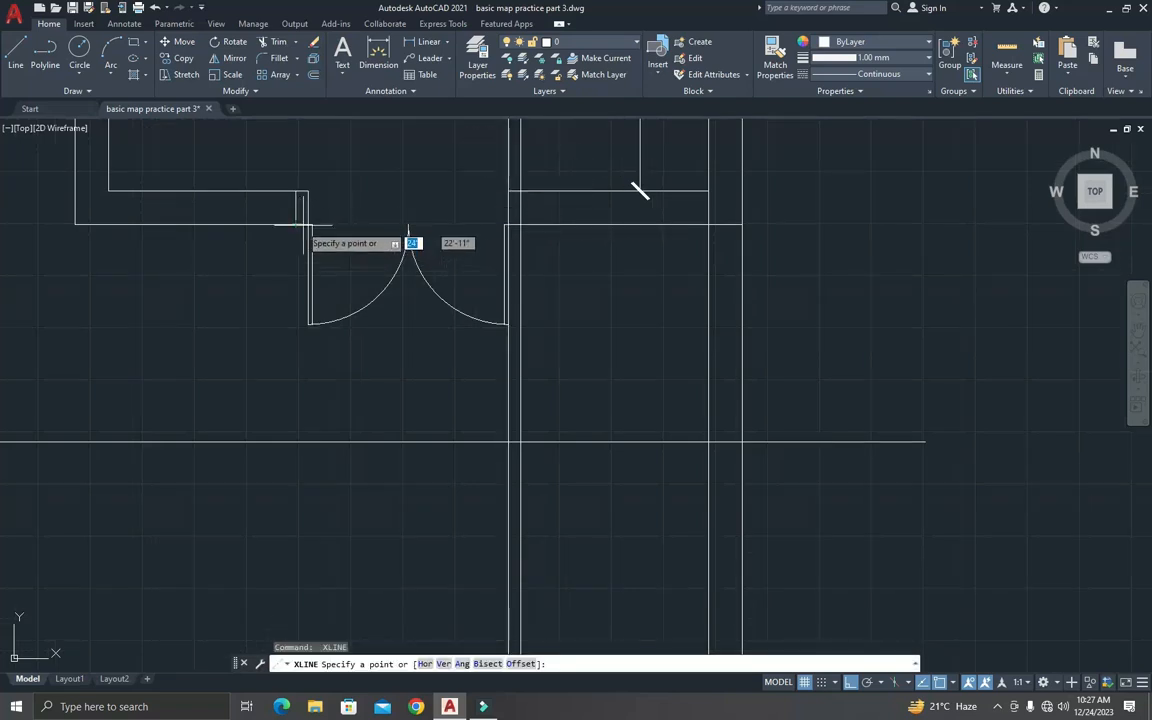
{"action": "left_click", "coordinate": [310, 226]}
{"action": "left_click", "coordinate": [321, 170]}
{"action": "key", "text": "Return"}
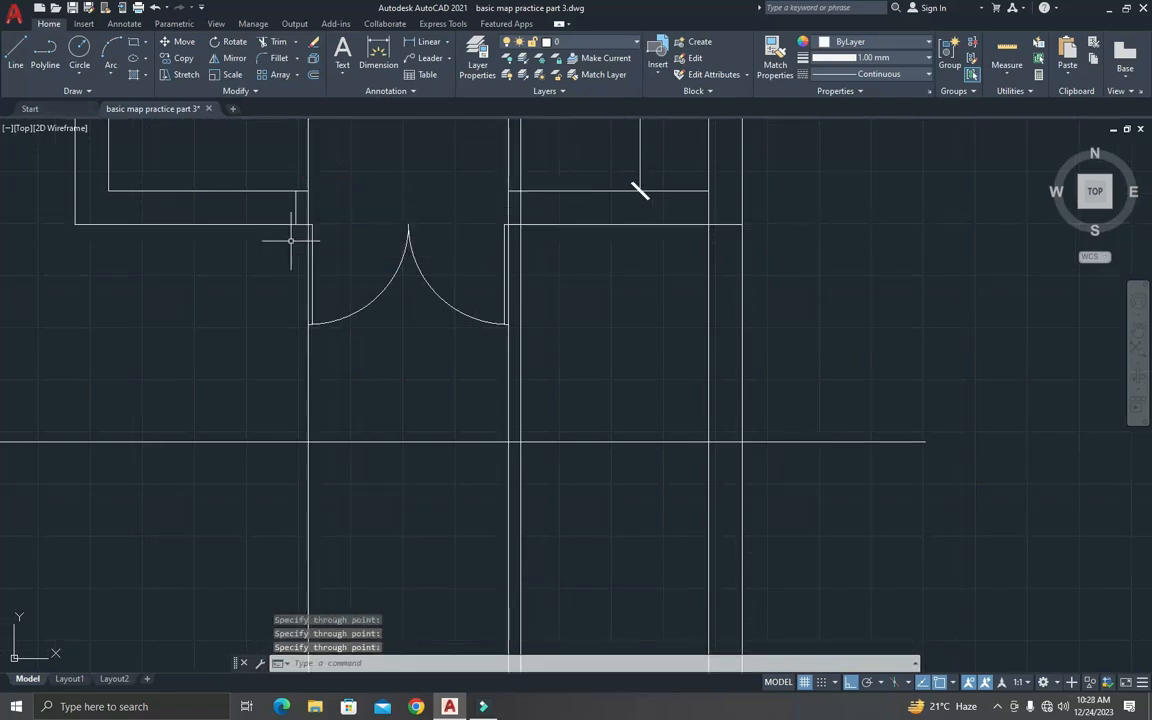
{"action": "key", "text": "Return"}
{"action": "left_click", "coordinate": [296, 225]}
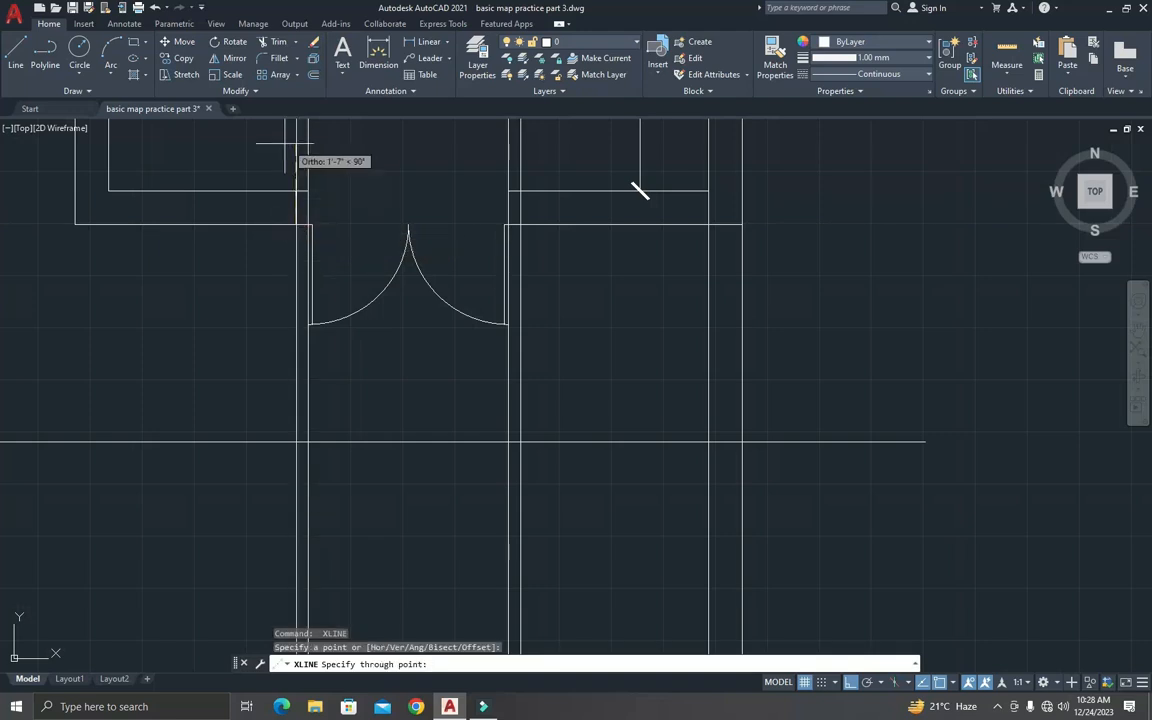
{"action": "key", "text": "Return"}
Step: Draw vertical construction lines through the inner and outer bottom corners of the bedroom's left wall
{"action": "scroll", "coordinate": [310, 213], "scroll_direction": "down", "scroll_amount": 5}
{"action": "scroll", "coordinate": [228, 220], "scroll_direction": "up", "scroll_amount": 5}
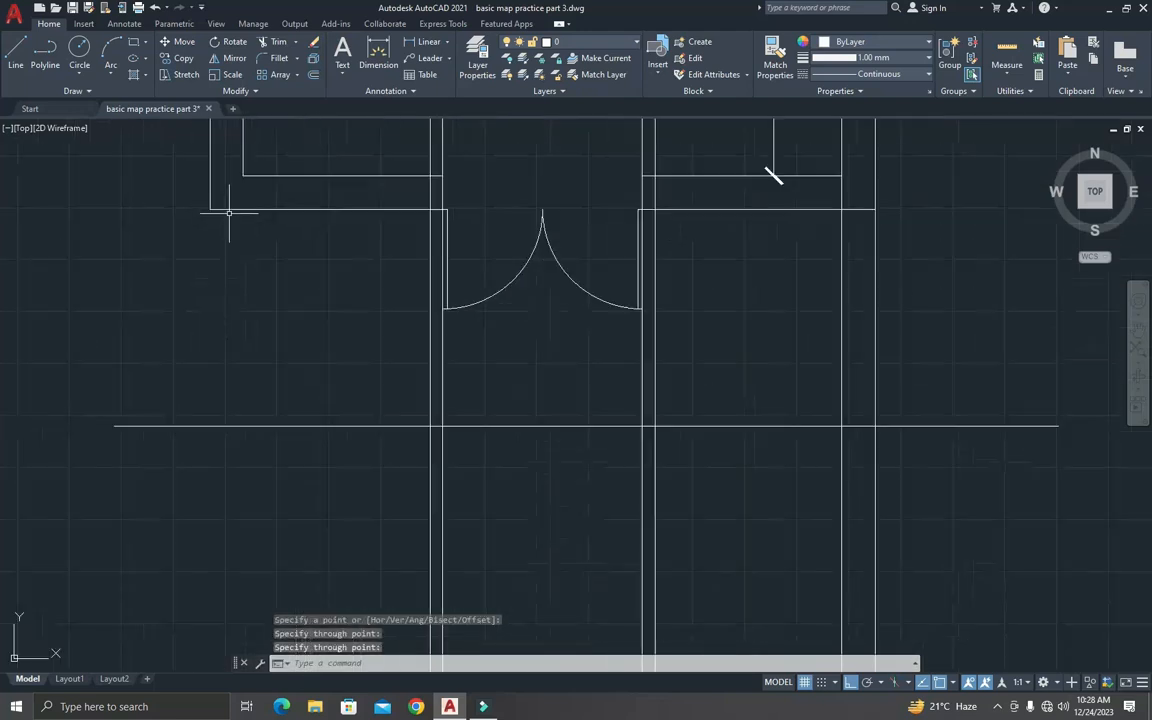
{"action": "key", "text": "Return"}
{"action": "left_click", "coordinate": [243, 175]}
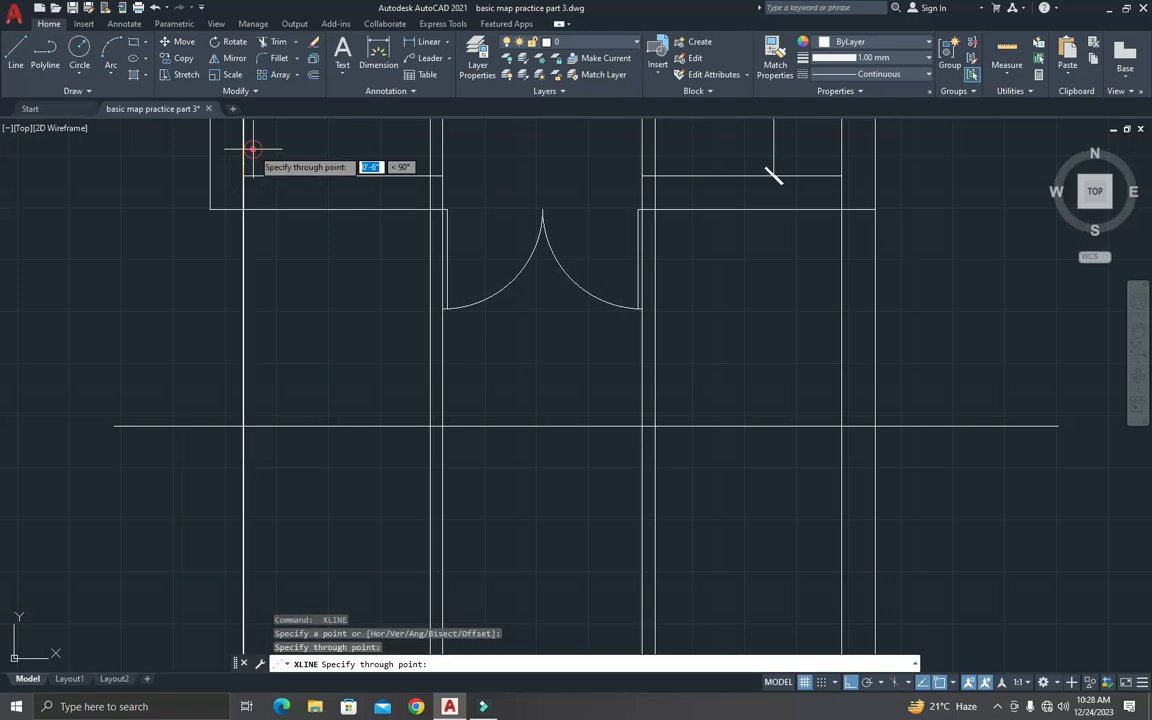
{"action": "left_click", "coordinate": [252, 201]}
{"action": "key", "text": "Return"}
{"action": "key", "text": "Return"}
{"action": "left_click", "coordinate": [210, 209]}
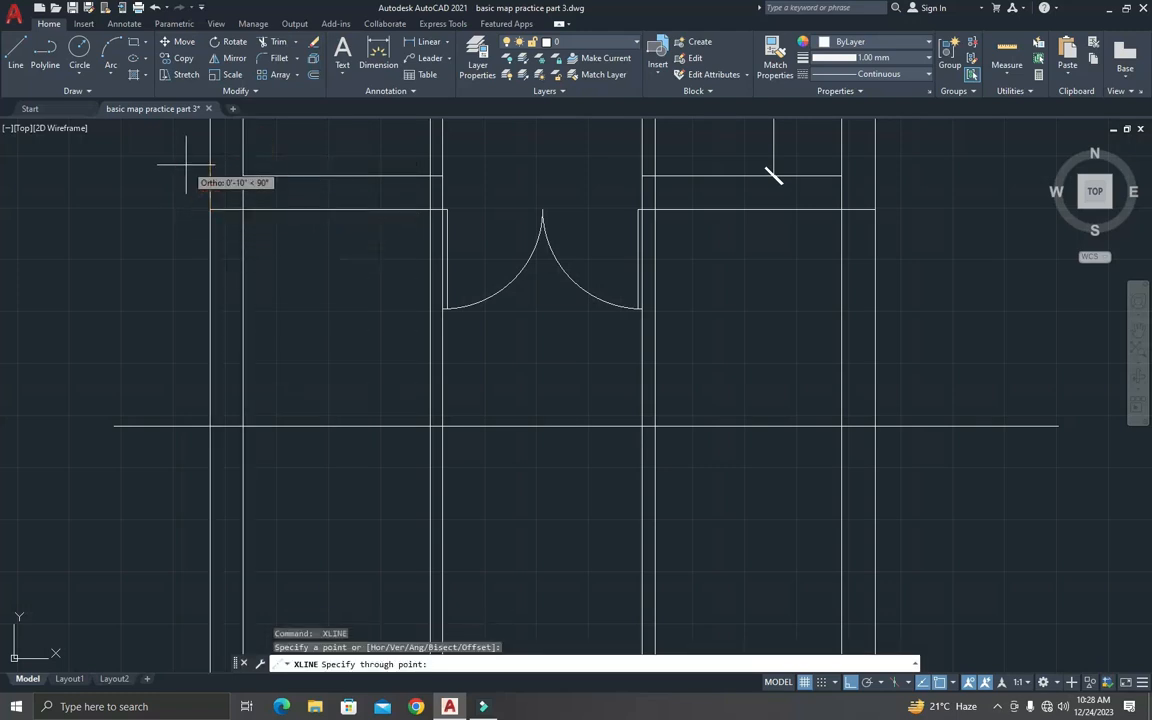
{"action": "left_click", "coordinate": [200, 180]}
{"action": "key", "text": "Return"}
{"action": "key", "text": "Return"}
{"action": "scroll", "coordinate": [264, 233], "scroll_direction": "down", "scroll_amount": 6}
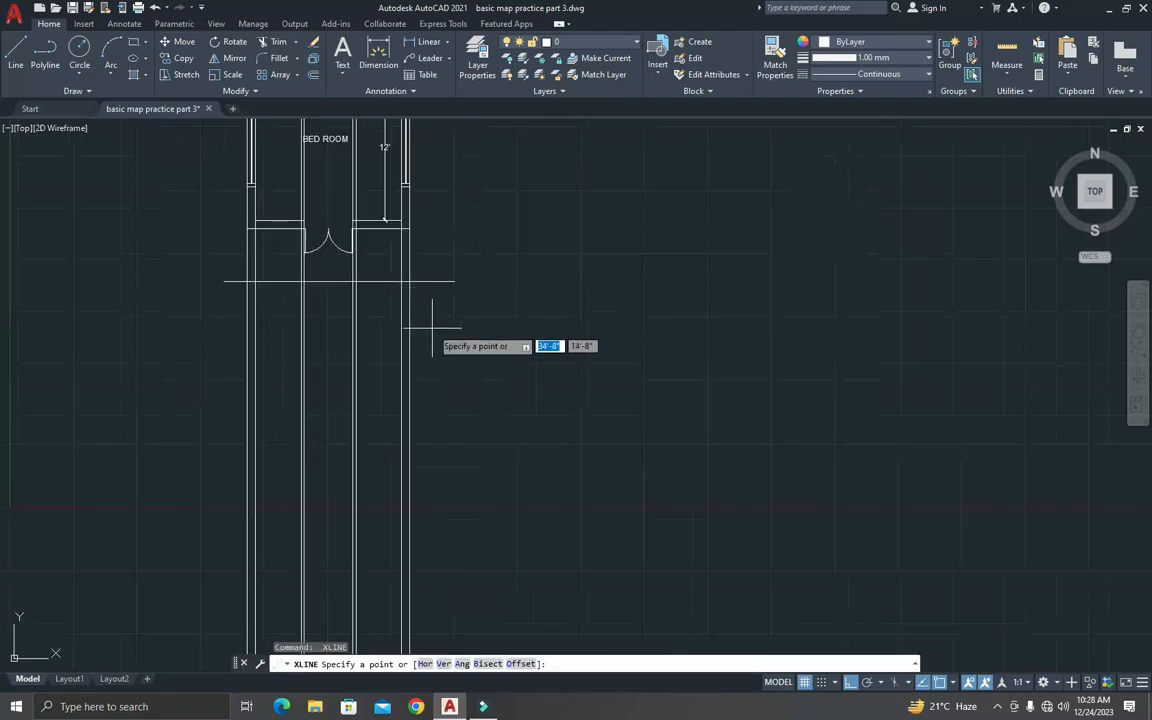
{"action": "scroll", "coordinate": [430, 327], "scroll_direction": "up", "scroll_amount": 2}
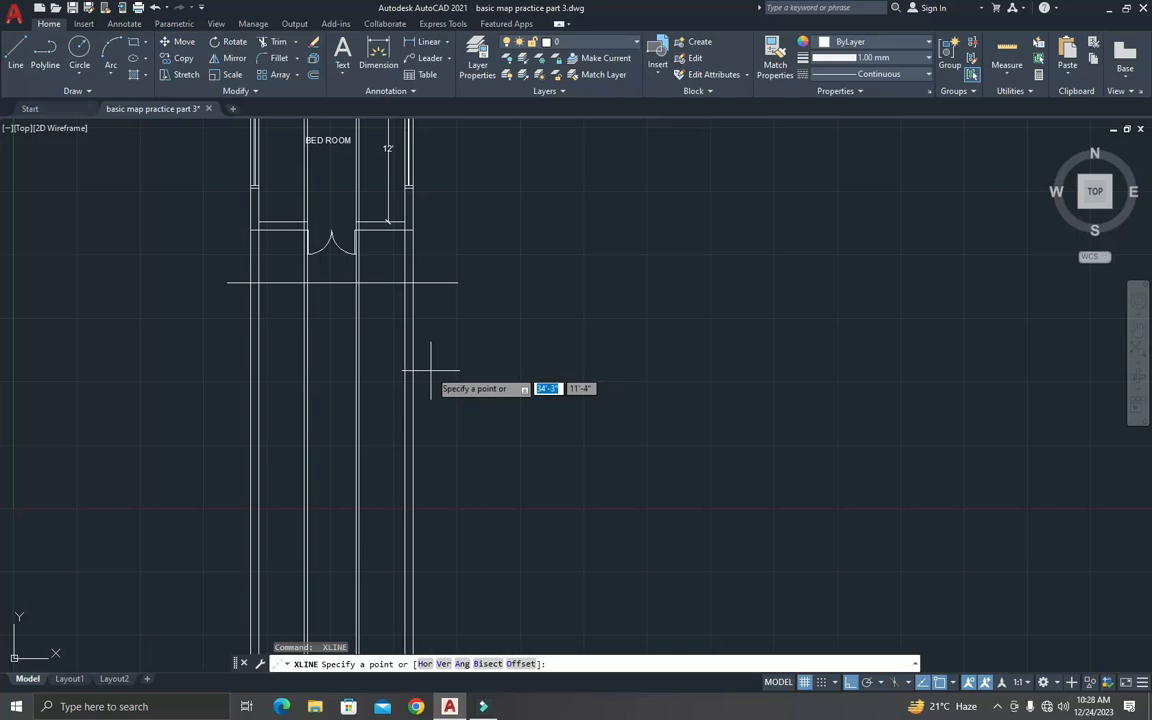
{"action": "scroll", "coordinate": [398, 360], "scroll_direction": "up", "scroll_amount": 1}
{"action": "key", "text": "Escape"}
{"action": "key", "text": "Escape"}
{"action": "key", "text": "Escape"}
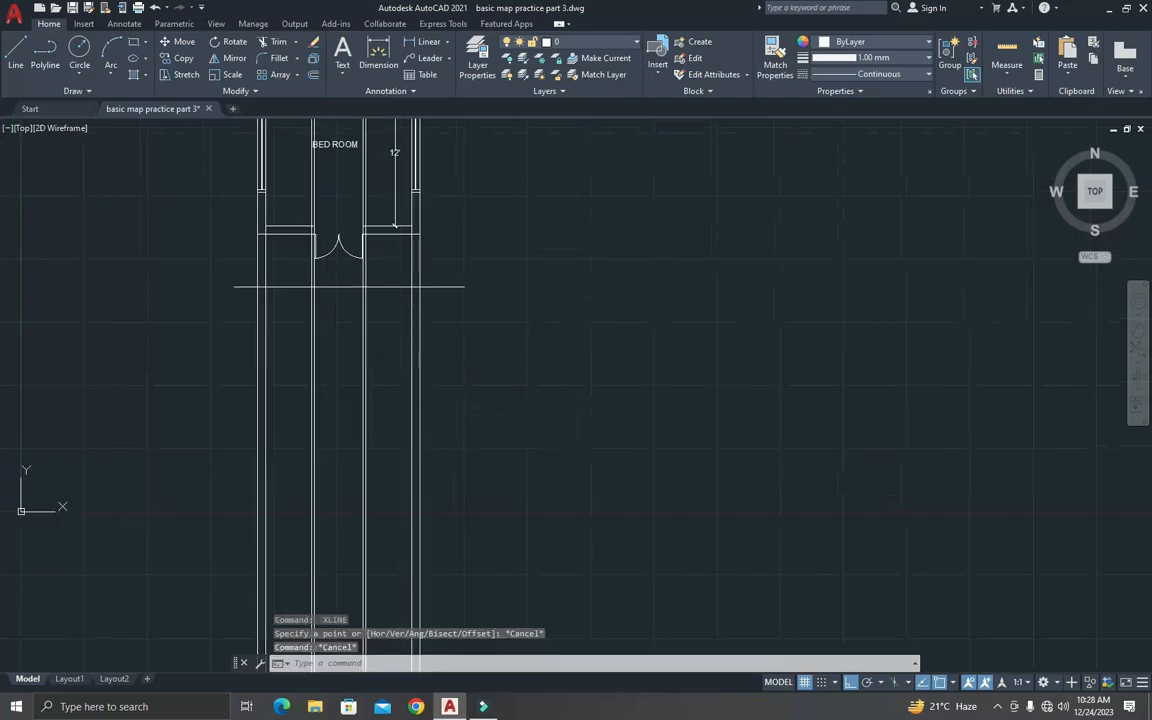
Step: Trim the vertical construction lines between the bedroom's bottom wall and the horizontal line below it, using a fence
{"action": "scroll", "coordinate": [366, 324], "scroll_direction": "up", "scroll_amount": 1}
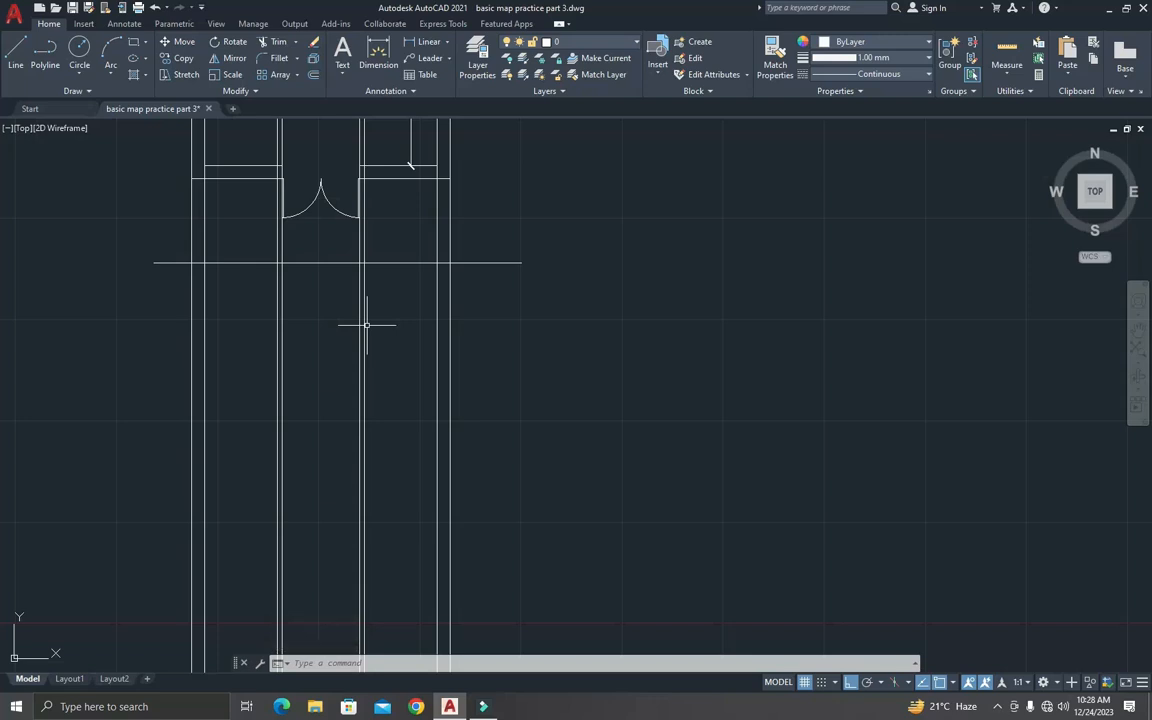
{"action": "scroll", "coordinate": [367, 324], "scroll_direction": "down", "scroll_amount": 2}
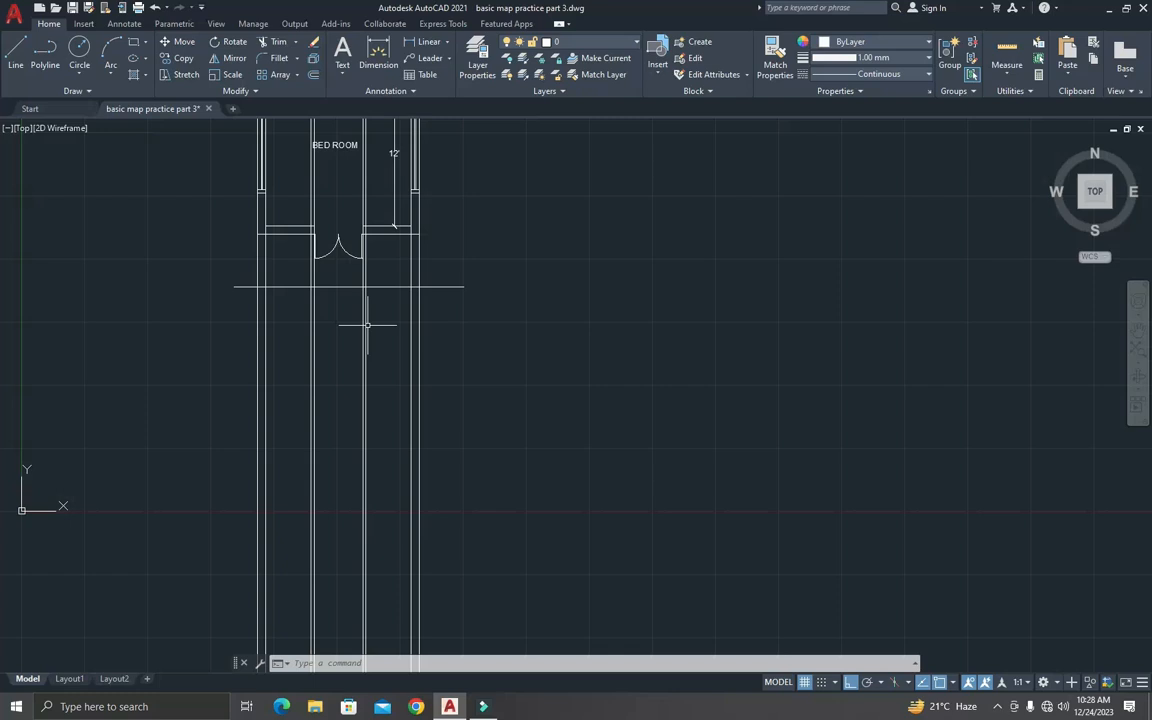
{"action": "scroll", "coordinate": [367, 325], "scroll_direction": "down", "scroll_amount": 2}
{"action": "scroll", "coordinate": [372, 305], "scroll_direction": "up", "scroll_amount": 4}
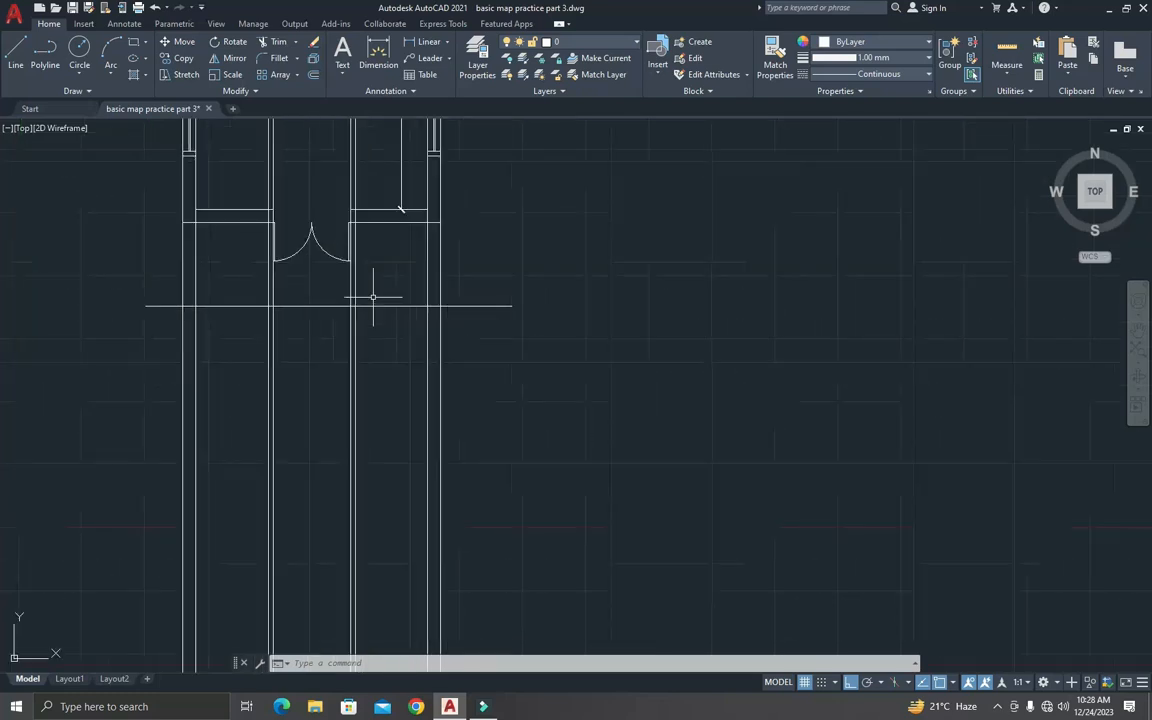
{"action": "scroll", "coordinate": [373, 297], "scroll_direction": "up", "scroll_amount": 2}
{"action": "key", "text": "Escape"}
{"action": "key", "text": "Escape"}
{"action": "key", "text": "Escape"}
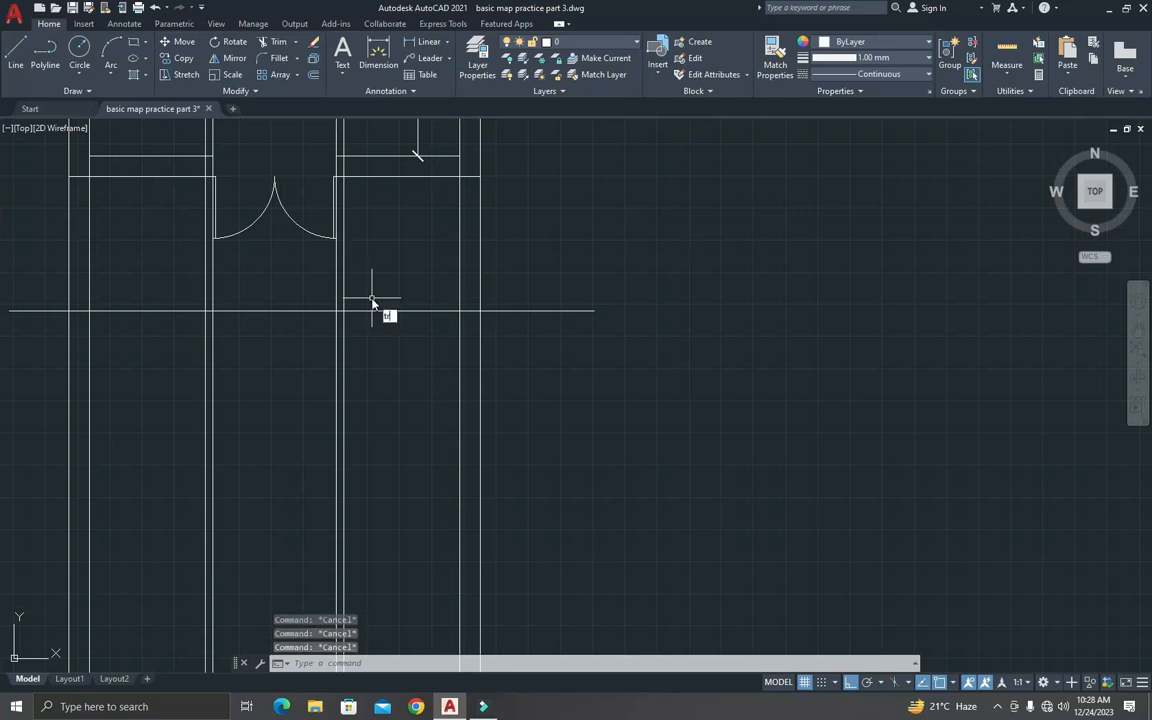
{"action": "key", "text": "Return"}
{"action": "left_click", "coordinate": [522, 268]}
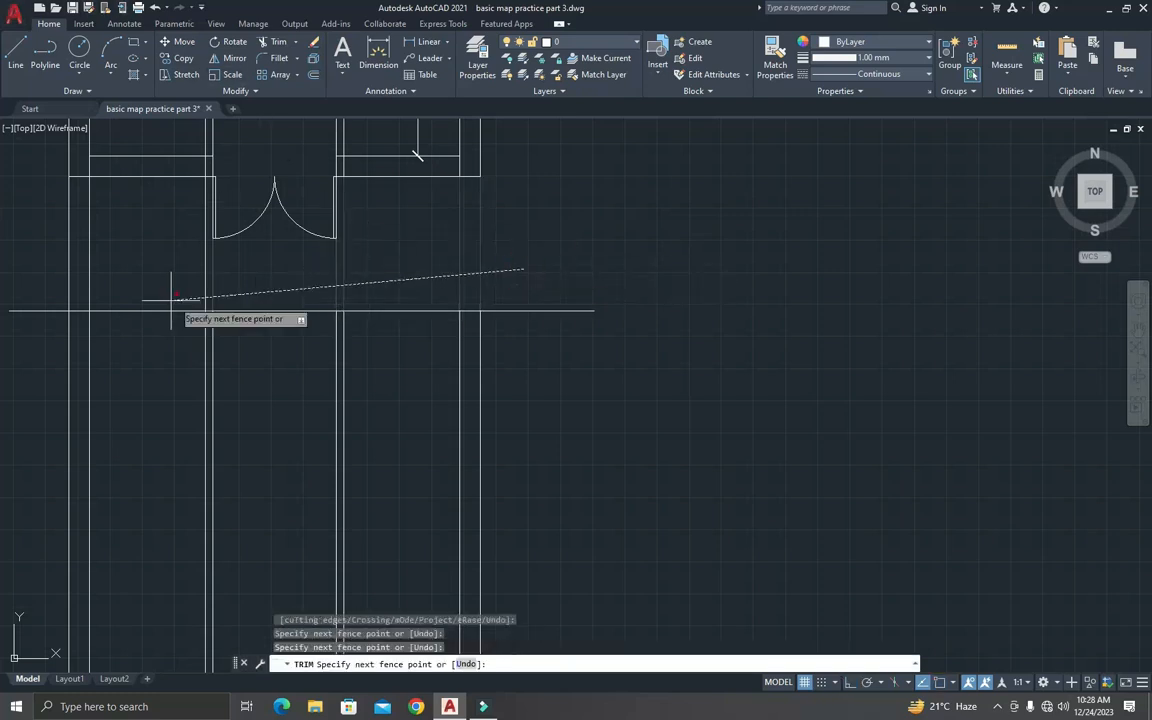
{"action": "key", "text": "Return"}
{"action": "scroll", "coordinate": [140, 256], "scroll_direction": "down", "scroll_amount": 4}
{"action": "scroll", "coordinate": [156, 256], "scroll_direction": "down", "scroll_amount": 3}
{"action": "scroll", "coordinate": [172, 262], "scroll_direction": "up", "scroll_amount": 3}
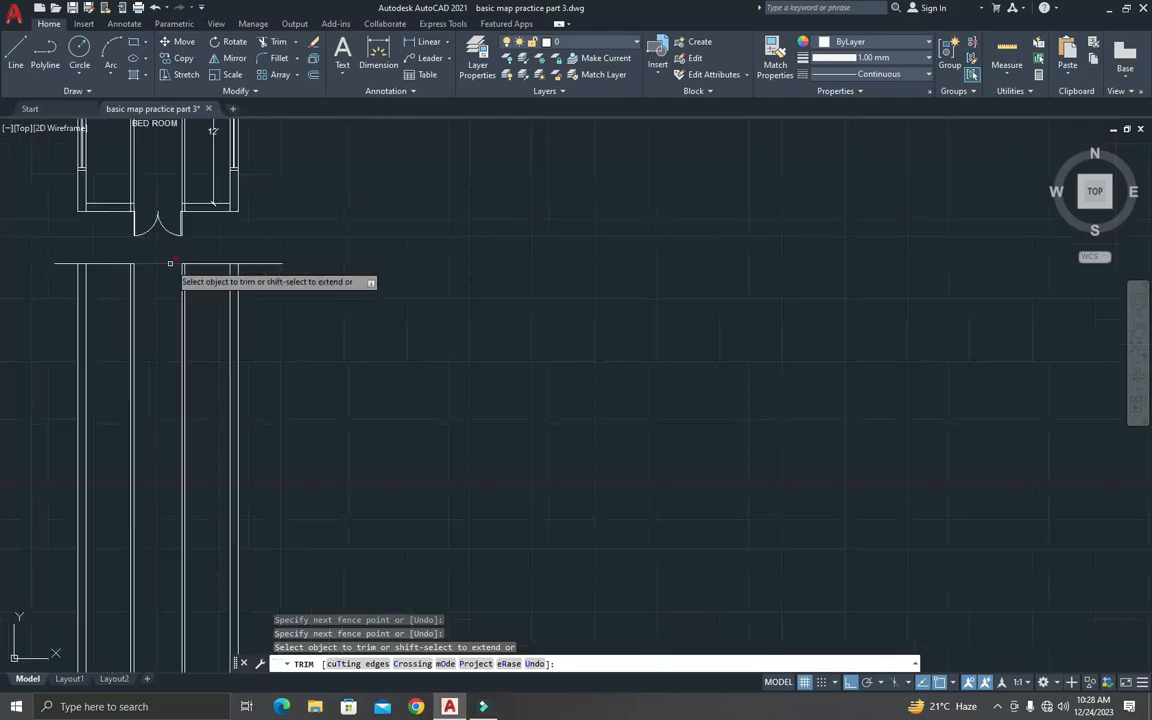
{"action": "scroll", "coordinate": [171, 263], "scroll_direction": "up", "scroll_amount": 5}
{"action": "key", "text": "Escape"}
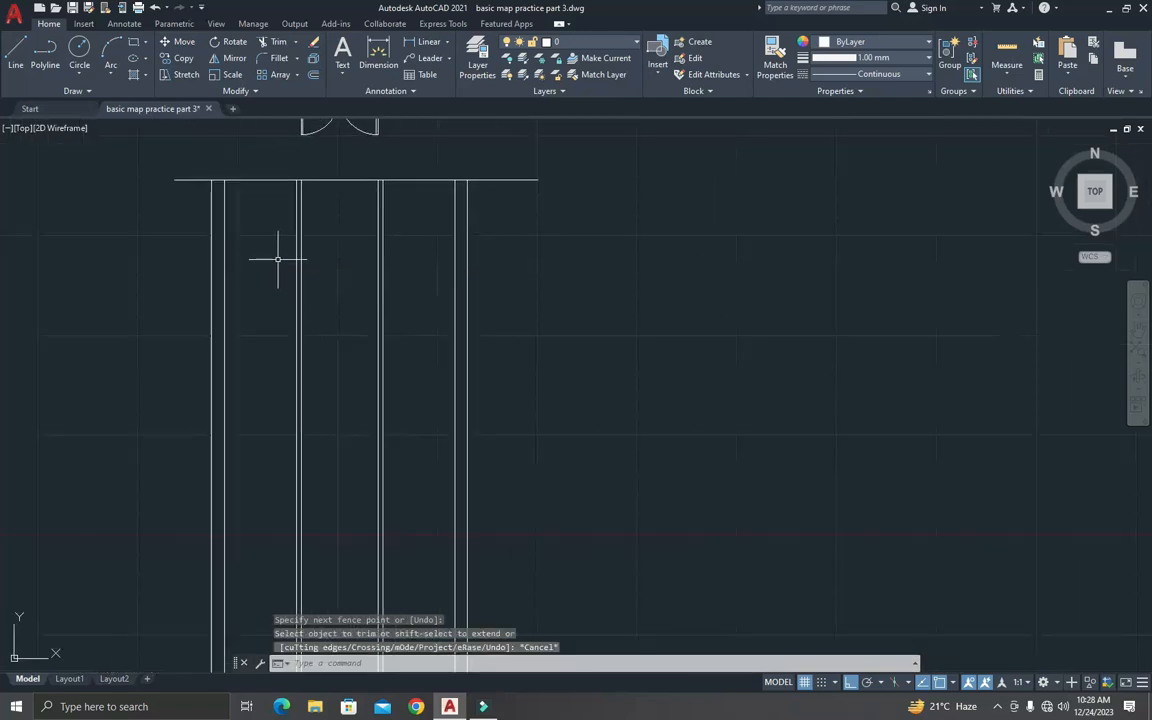
{"action": "key", "text": "Escape"}
{"action": "scroll", "coordinate": [361, 176], "scroll_direction": "up", "scroll_amount": 2}
{"action": "type", "text": "o"}
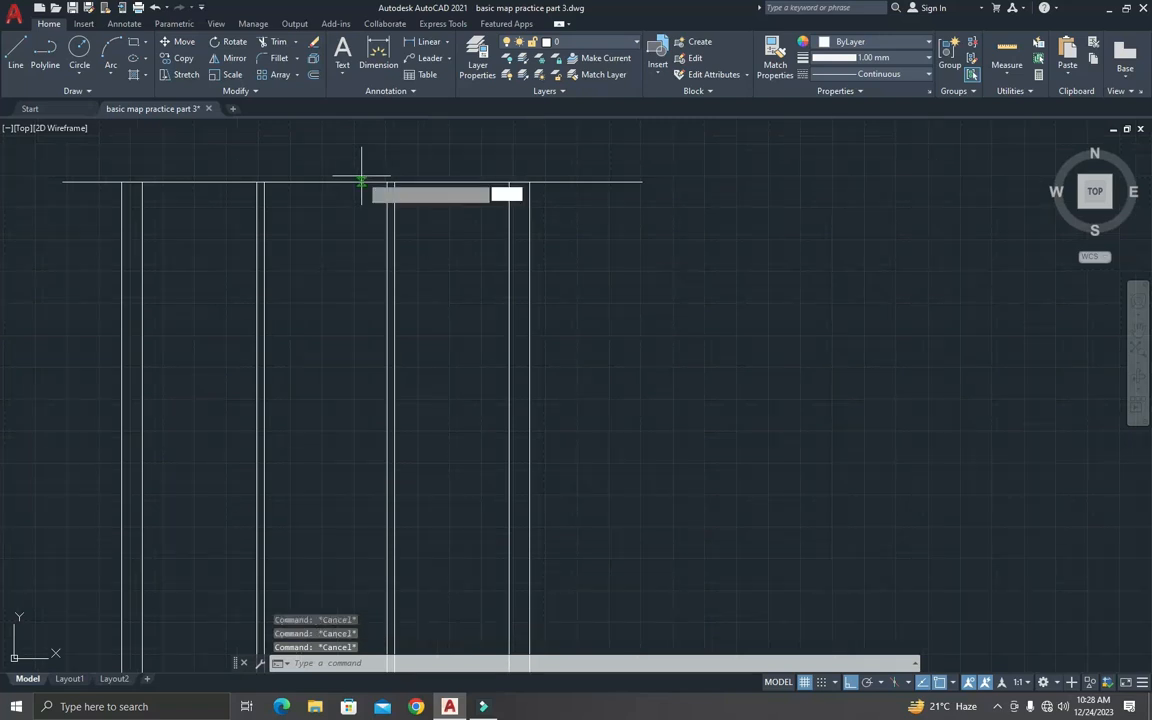
{"action": "key", "text": "Return"}
{"action": "type", "text": "5"}
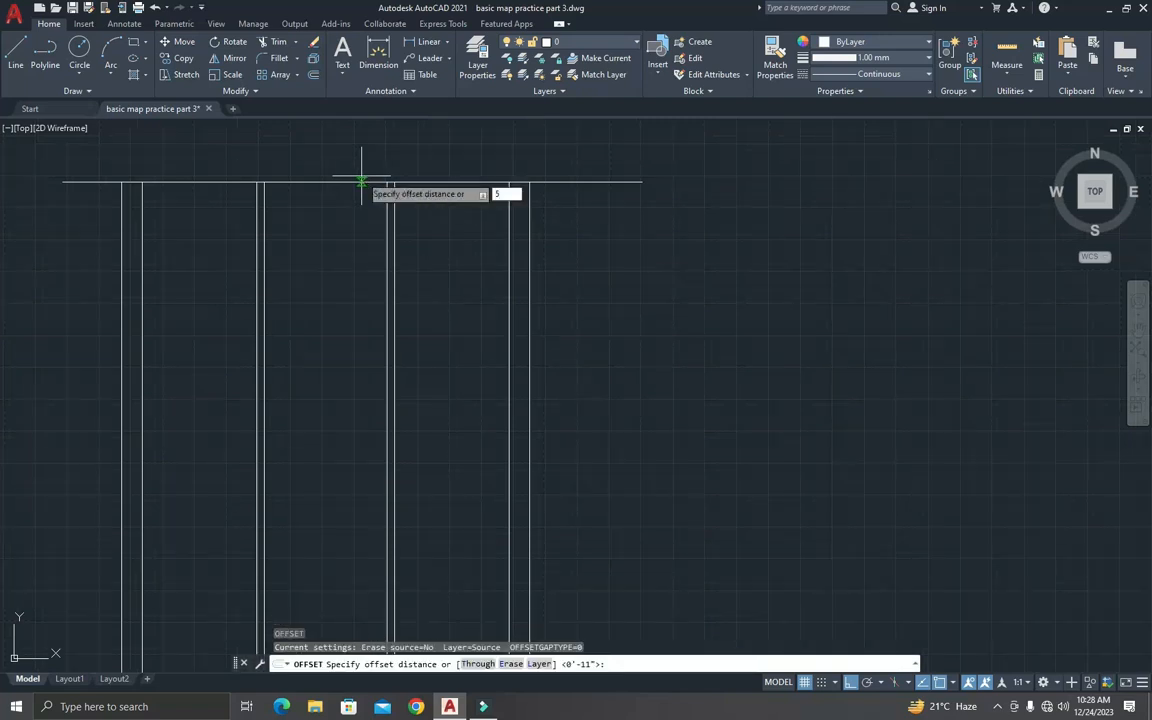
{"action": "key", "text": "Return"}
{"action": "key", "text": "Escape"}
Step: Offset the horizontal line 6 inches downward
{"action": "key", "text": "Return"}
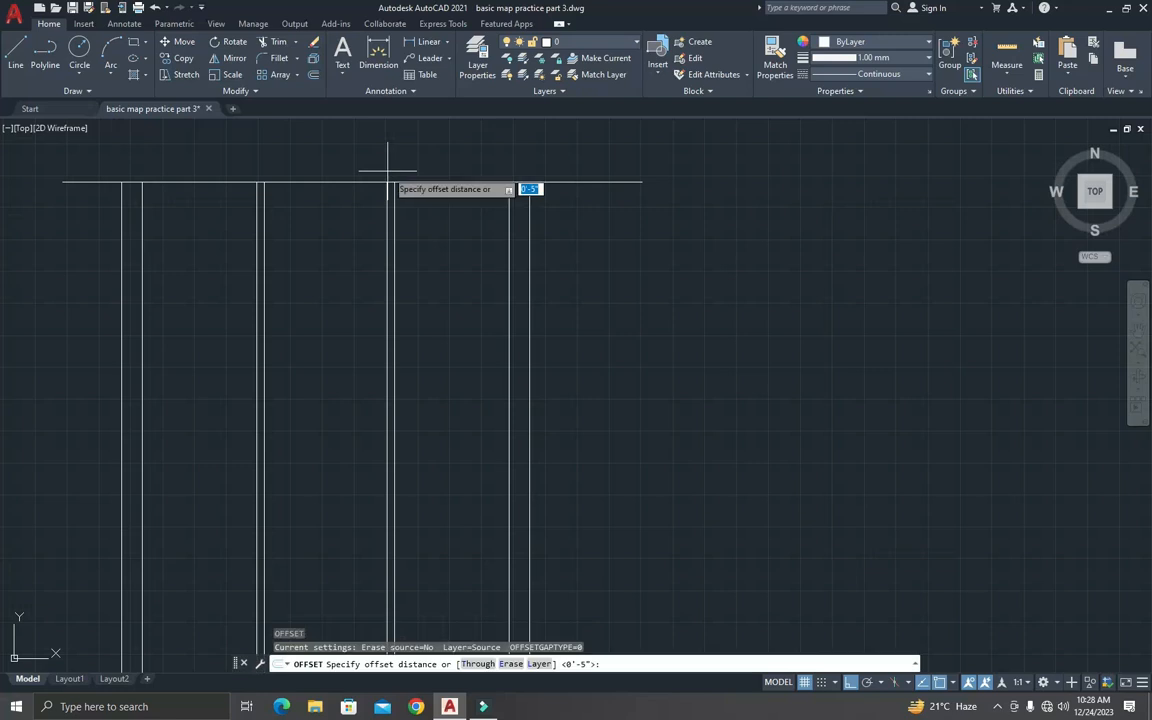
{"action": "type", "text": "6"}
{"action": "key", "text": "Return"}
{"action": "left_click", "coordinate": [411, 183]}
{"action": "left_click", "coordinate": [426, 232]}
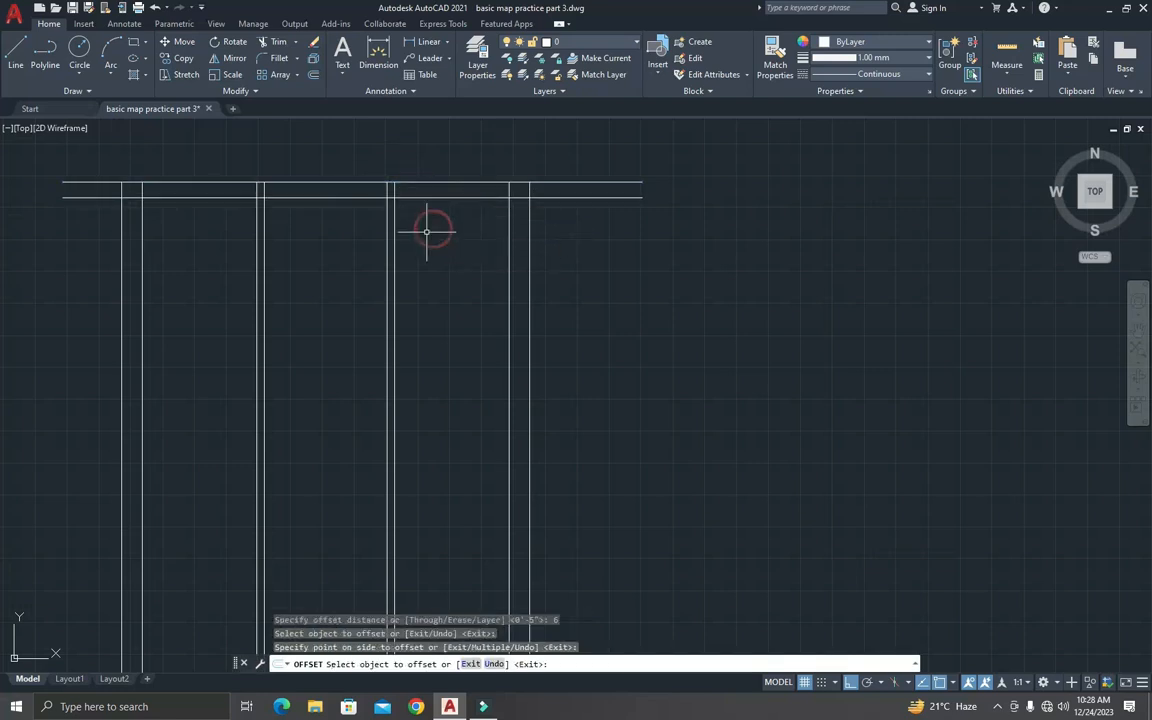
Step: Offset the lower horizontal line 11'6" downward
{"action": "key", "text": "Return"}
{"action": "key", "text": "Return"}
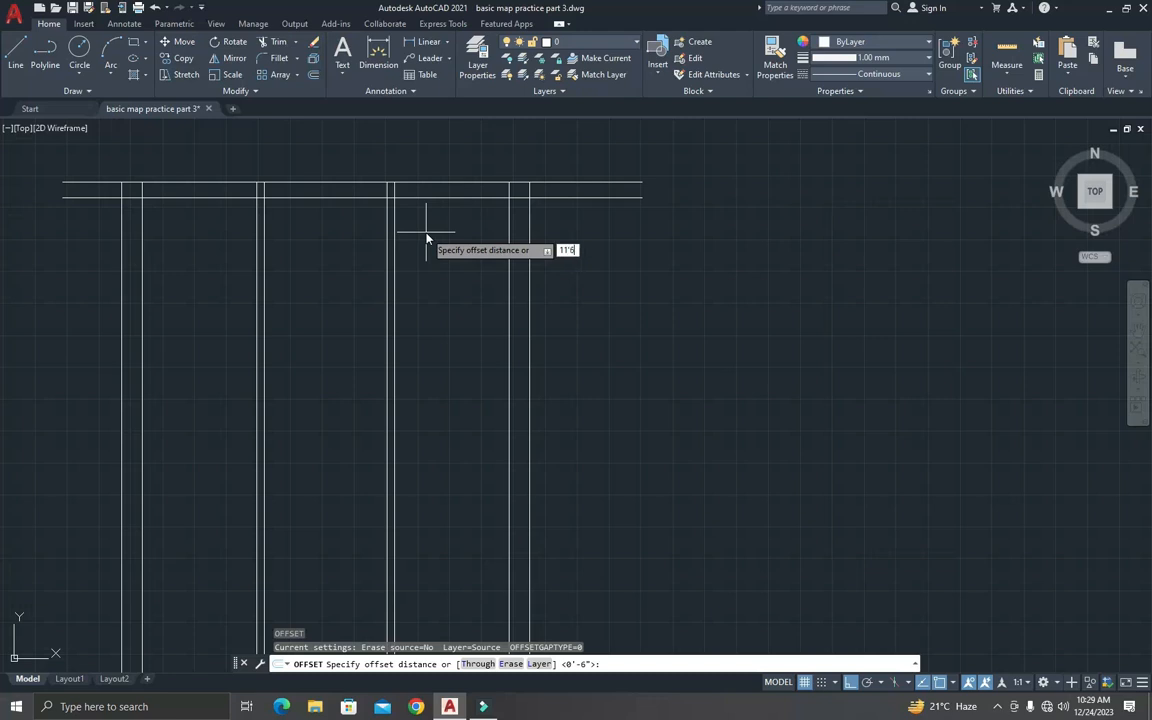
{"action": "key", "text": "Return"}
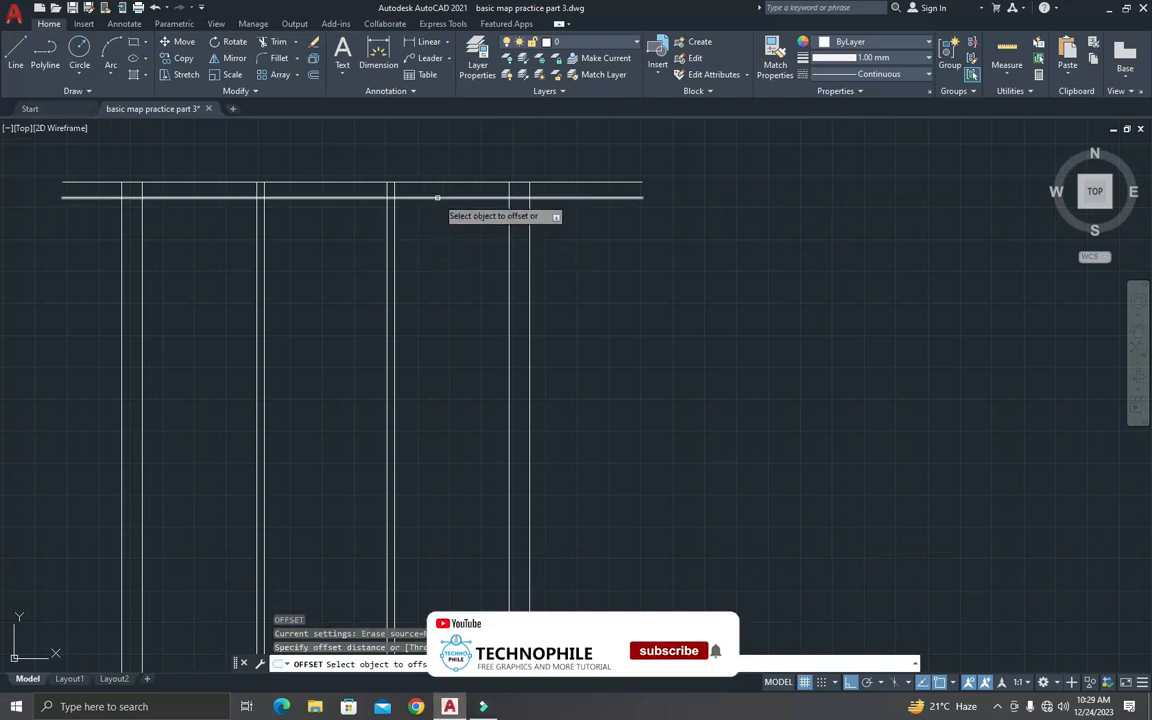
{"action": "key", "text": "Escape"}
{"action": "key", "text": "Escape"}
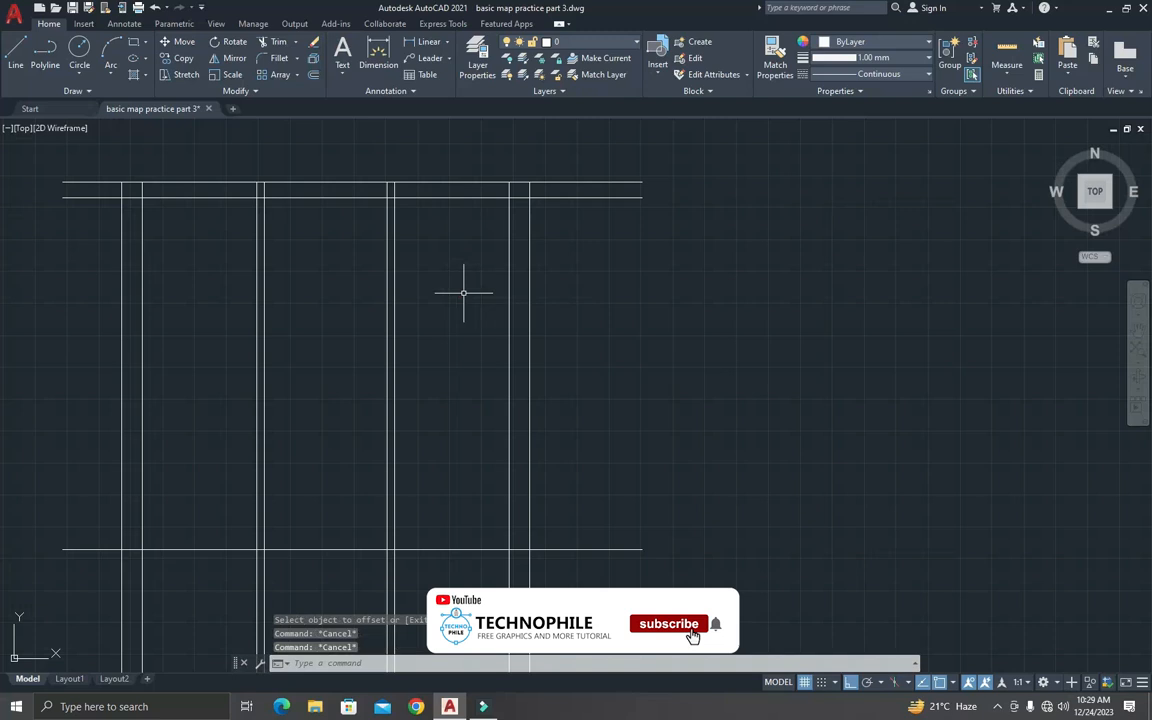
Step: Offset the new bottom horizontal line 1' downward
{"action": "key", "text": "Return"}
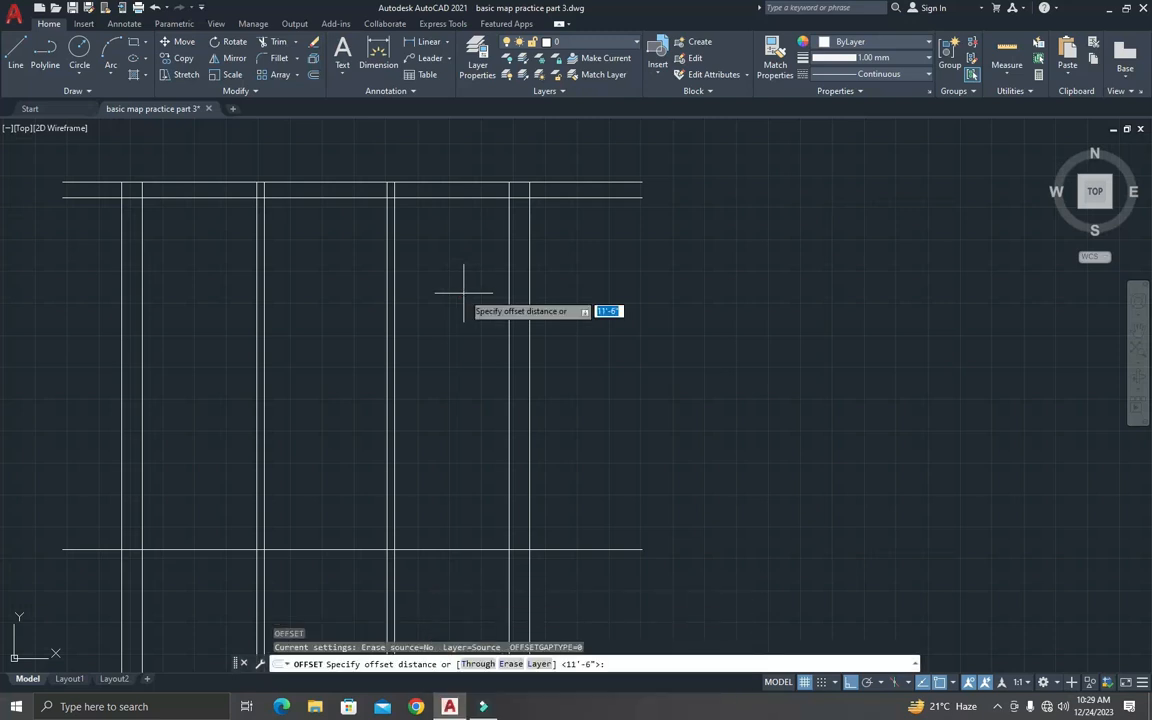
{"action": "scroll", "coordinate": [463, 295], "scroll_direction": "down", "scroll_amount": 4}
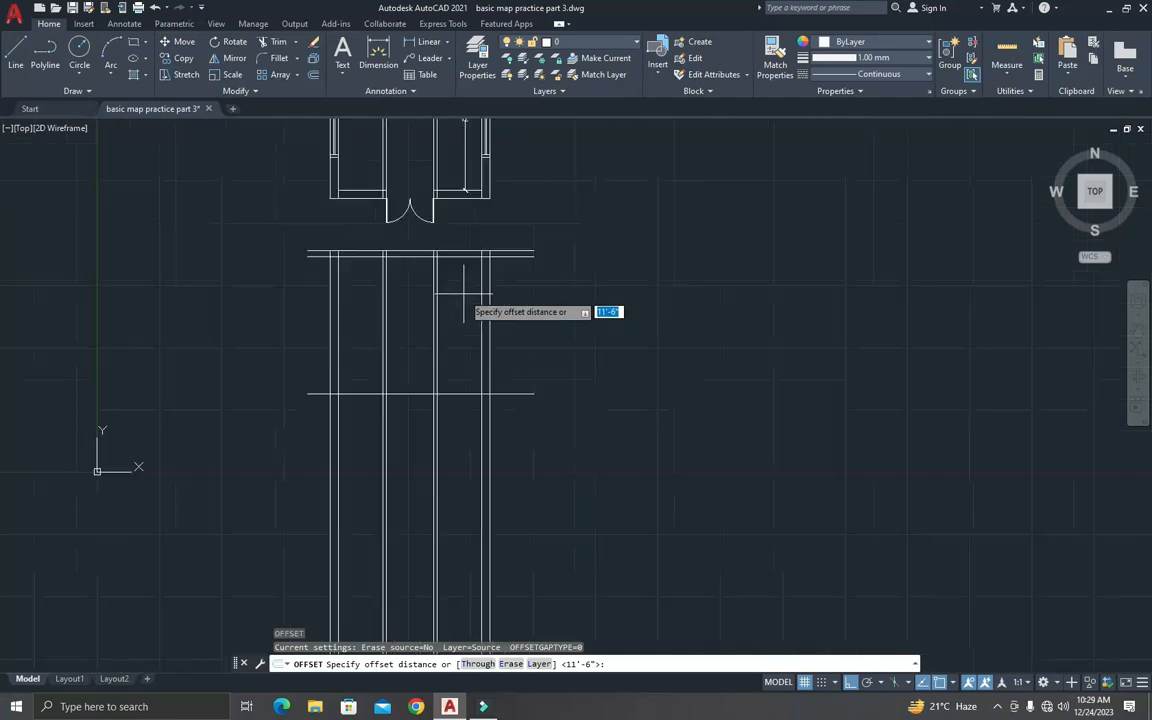
{"action": "scroll", "coordinate": [449, 318], "scroll_direction": "up", "scroll_amount": 2}
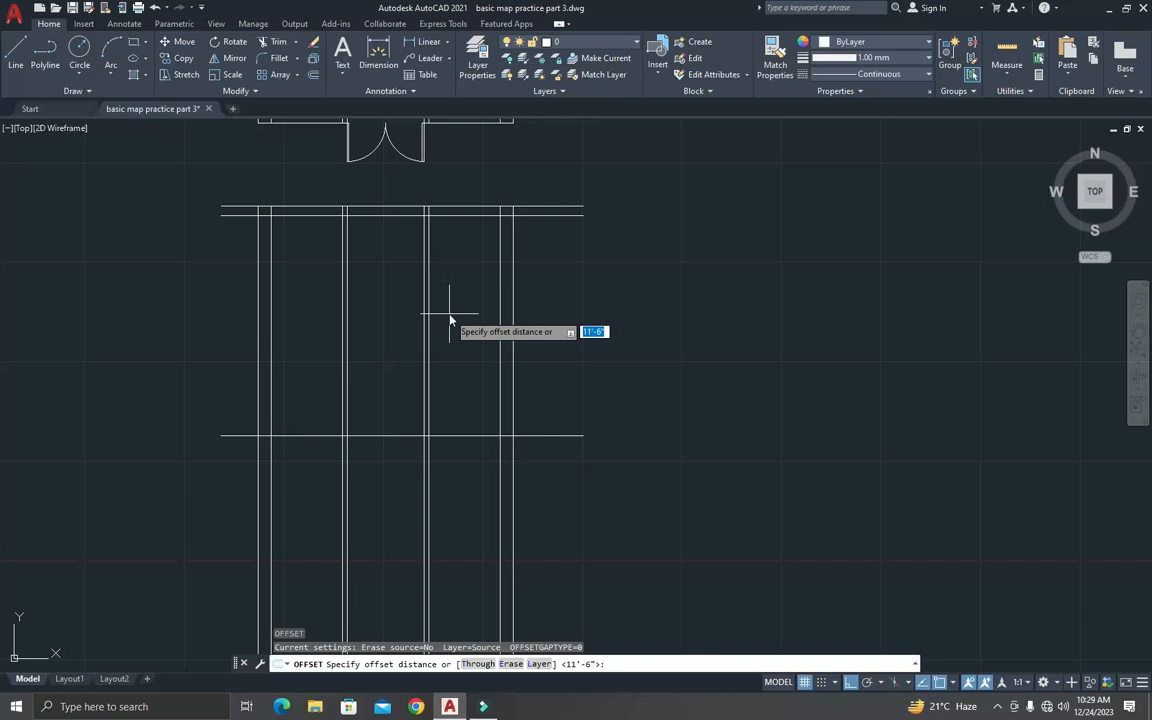
{"action": "type", "text": "'"}
{"action": "key", "text": "Return"}
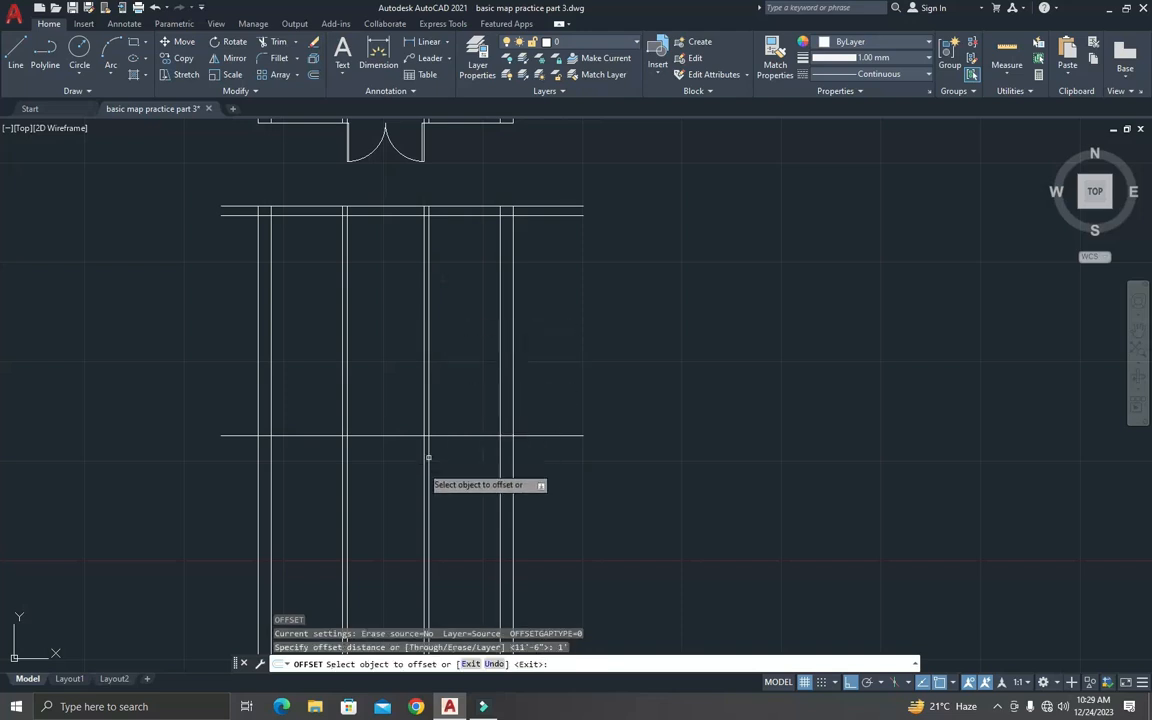
{"action": "left_click", "coordinate": [448, 436]}
{"action": "left_click", "coordinate": [460, 466]}
{"action": "scroll", "coordinate": [460, 440], "scroll_direction": "up", "scroll_amount": 5}
{"action": "key", "text": "Escape"}
{"action": "key", "text": "Escape"}
{"action": "key", "text": "Escape"}
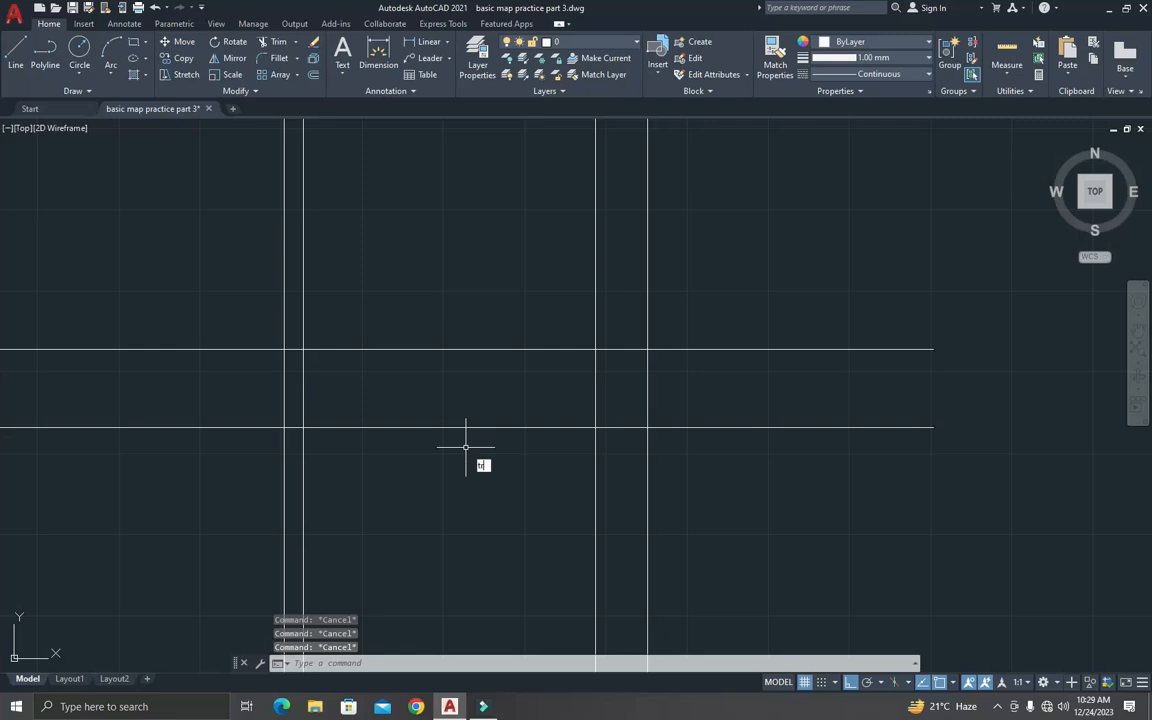
Step: Trim the vertical construction lines below the lowest horizontal line, using a fence
{"action": "type", "text": "tr"}
{"action": "key", "text": "Return"}
{"action": "scroll", "coordinate": [470, 450], "scroll_direction": "down", "scroll_amount": 4}
{"action": "left_click", "coordinate": [707, 517]}
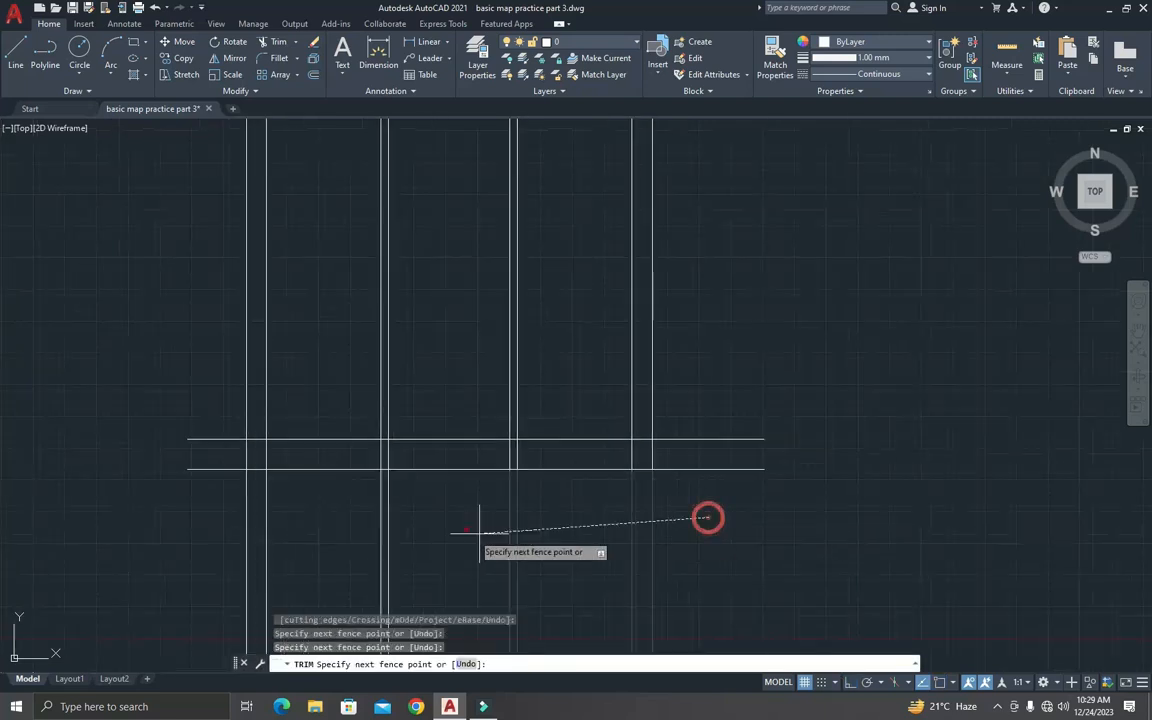
{"action": "left_click", "coordinate": [206, 529]}
Step: Trim the overhanging ends of the upper and lower horizontal line pairs outside the elevation's outer vertical lines
{"action": "left_click", "coordinate": [198, 422]}
{"action": "left_click", "coordinate": [204, 487]}
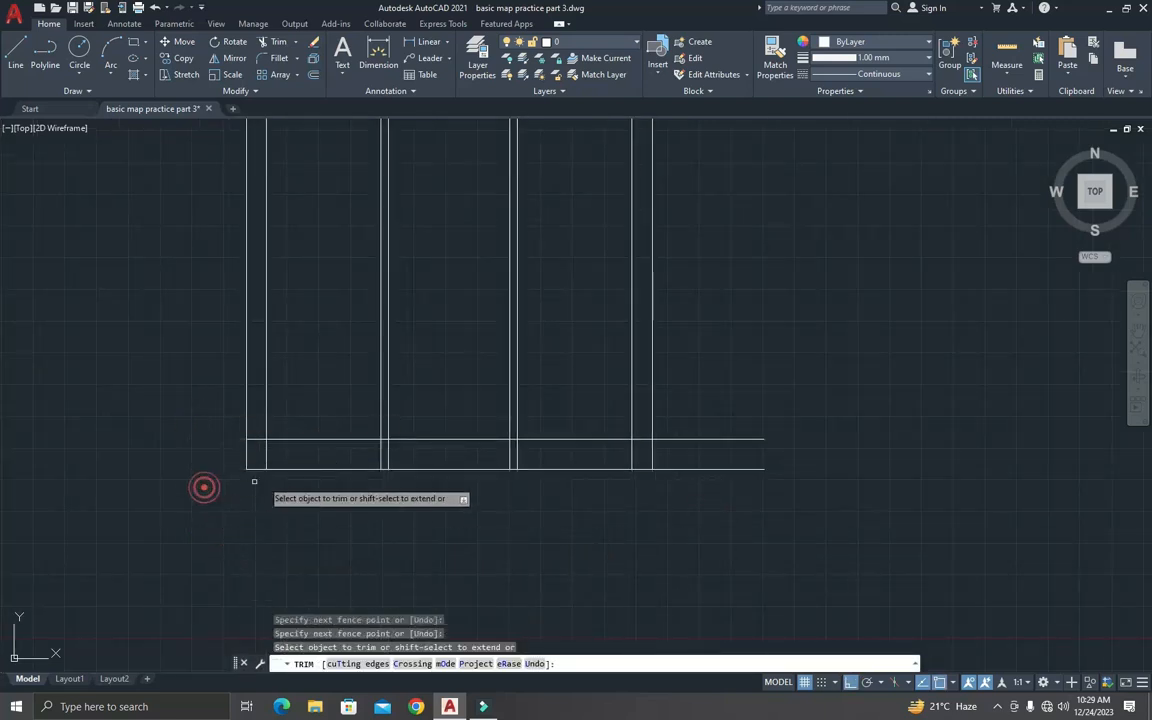
{"action": "left_click", "coordinate": [699, 398]}
{"action": "left_click", "coordinate": [699, 508]}
{"action": "scroll", "coordinate": [656, 380], "scroll_direction": "down", "scroll_amount": 2}
{"action": "scroll", "coordinate": [665, 330], "scroll_direction": "up", "scroll_amount": 3}
{"action": "left_click", "coordinate": [156, 357]}
{"action": "left_click", "coordinate": [160, 280]}
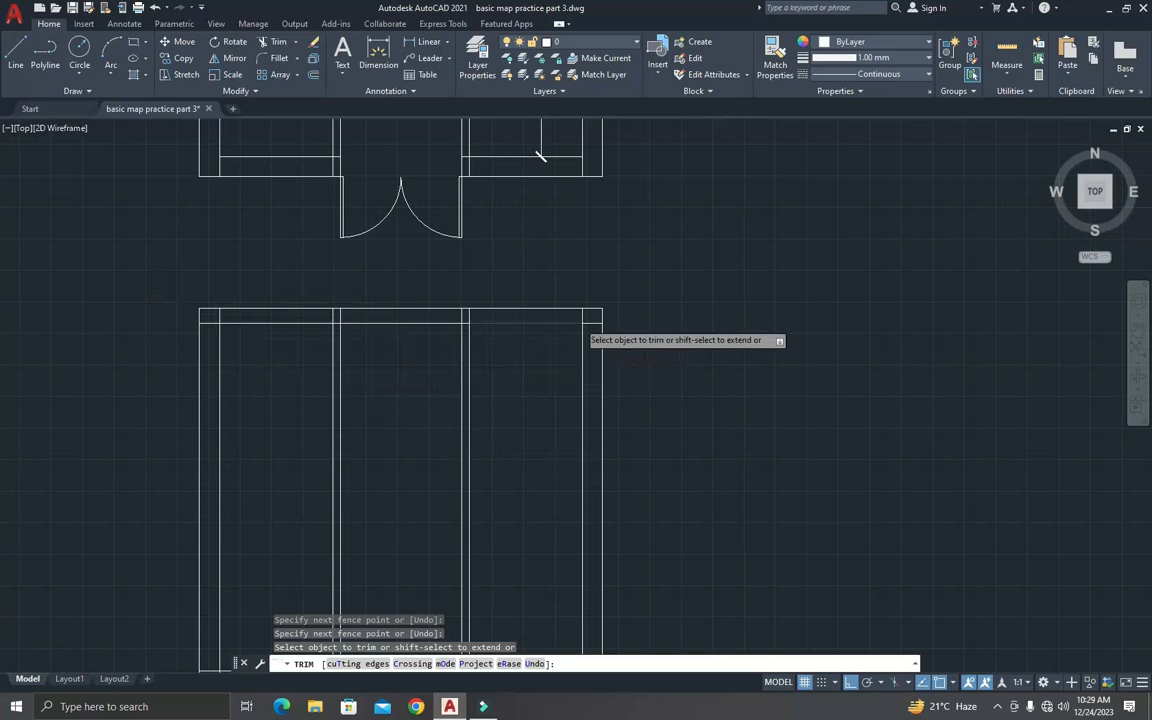
Step: Trim the inner vertical lines between the elevation's two upper horizontal lines with a fence
{"action": "scroll", "coordinate": [585, 320], "scroll_direction": "up", "scroll_amount": 2}
{"action": "left_click", "coordinate": [598, 316]}
{"action": "scroll", "coordinate": [383, 306], "scroll_direction": "down", "scroll_amount": 2}
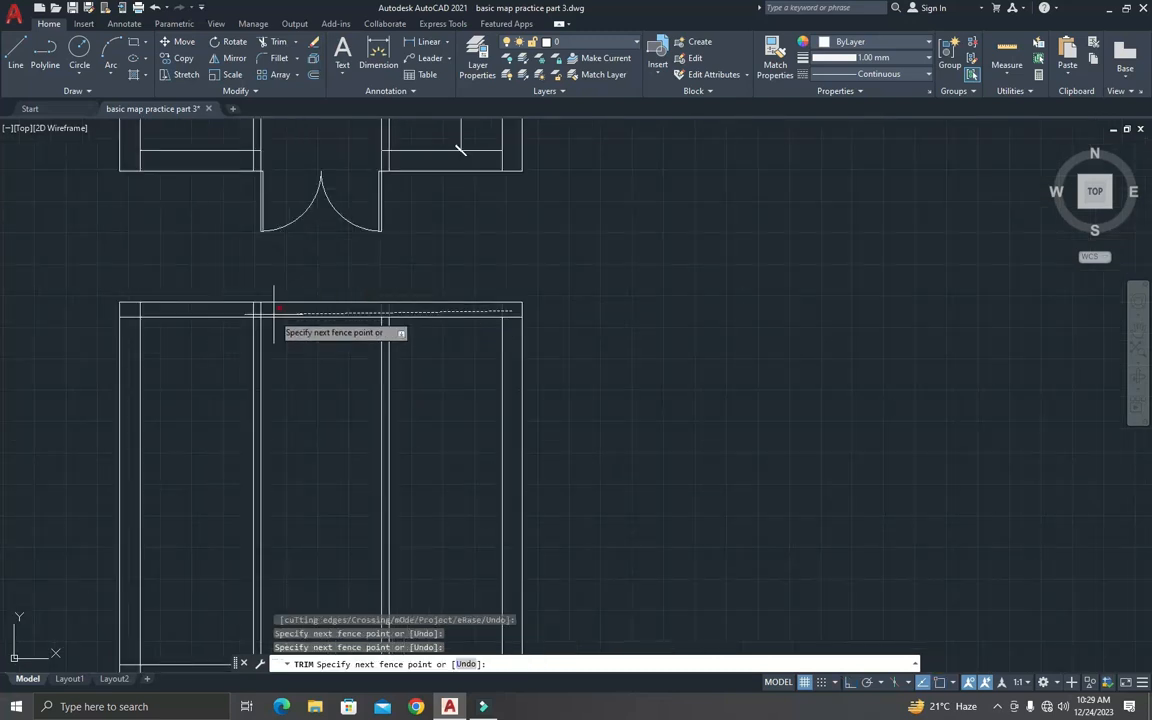
{"action": "left_click", "coordinate": [116, 309]}
{"action": "key", "text": "Return"}
{"action": "key", "text": "Escape"}
{"action": "scroll", "coordinate": [322, 354], "scroll_direction": "down", "scroll_amount": 3}
{"action": "scroll", "coordinate": [337, 353], "scroll_direction": "down", "scroll_amount": 2}
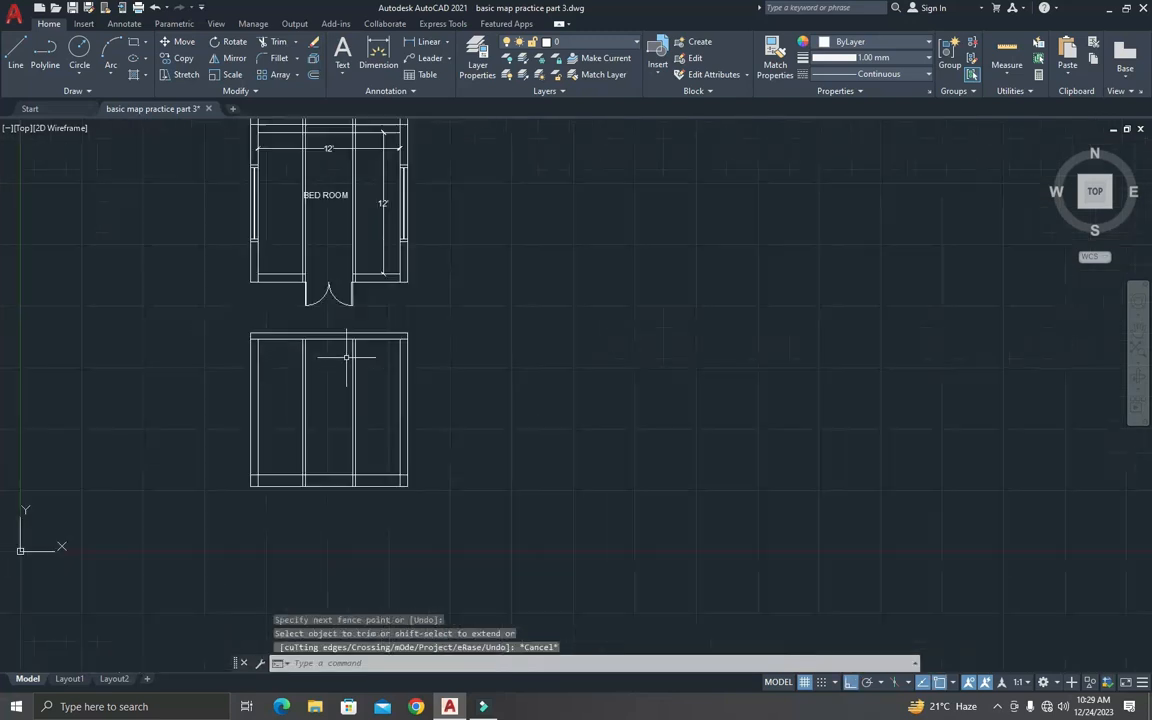
Step: Trim the inner vertical lines between the elevation's two lowest horizontal lines with a fence
{"action": "scroll", "coordinate": [404, 501], "scroll_direction": "up", "scroll_amount": 4}
{"action": "key", "text": "Return"}
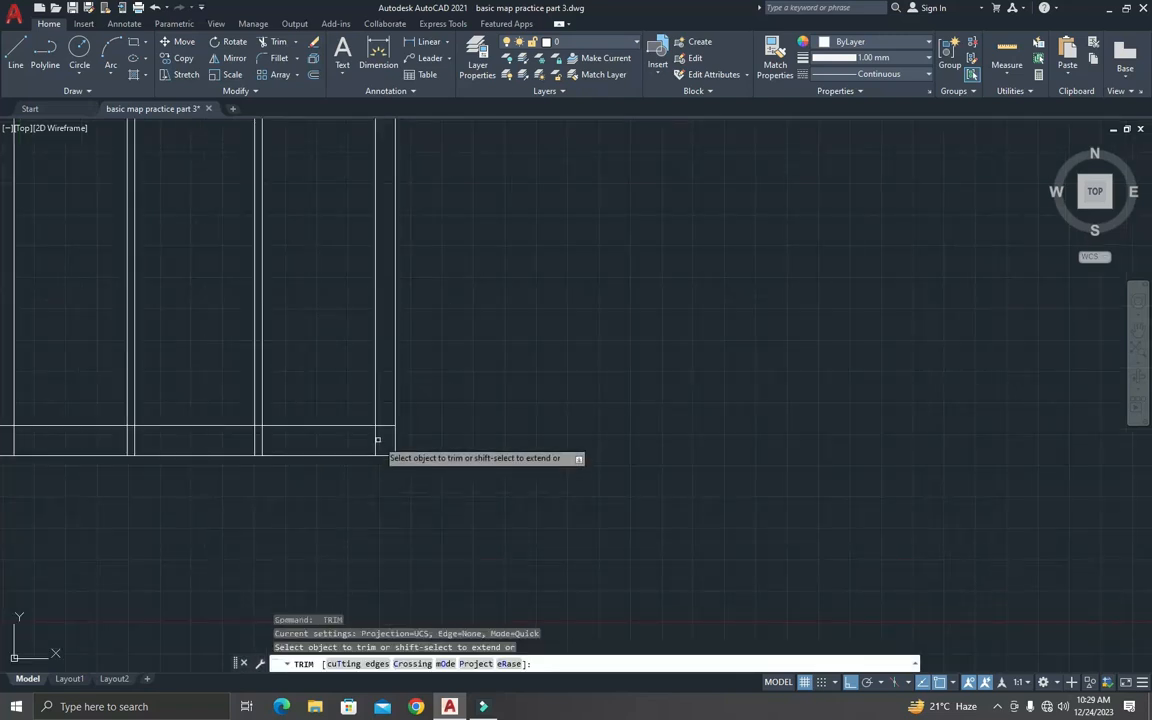
{"action": "left_click", "coordinate": [377, 440]}
{"action": "scroll", "coordinate": [340, 447], "scroll_direction": "down", "scroll_amount": 2}
{"action": "scroll", "coordinate": [195, 445], "scroll_direction": "up", "scroll_amount": 2}
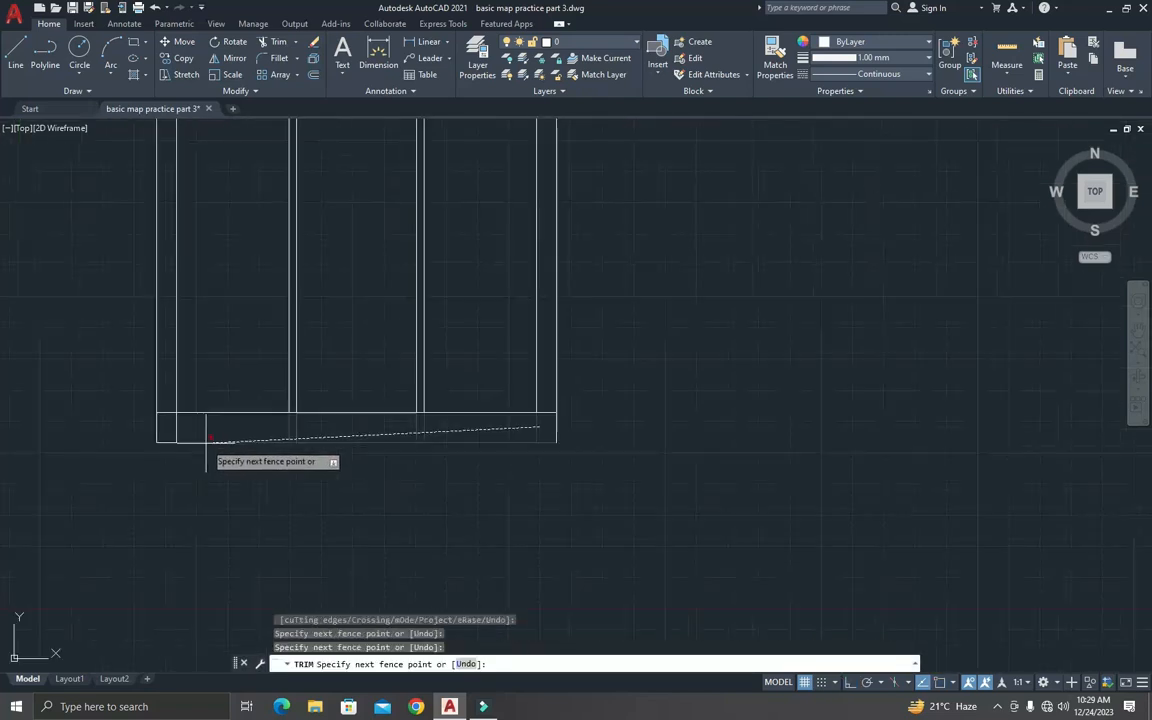
{"action": "left_click", "coordinate": [160, 436]}
{"action": "key", "text": "Return"}
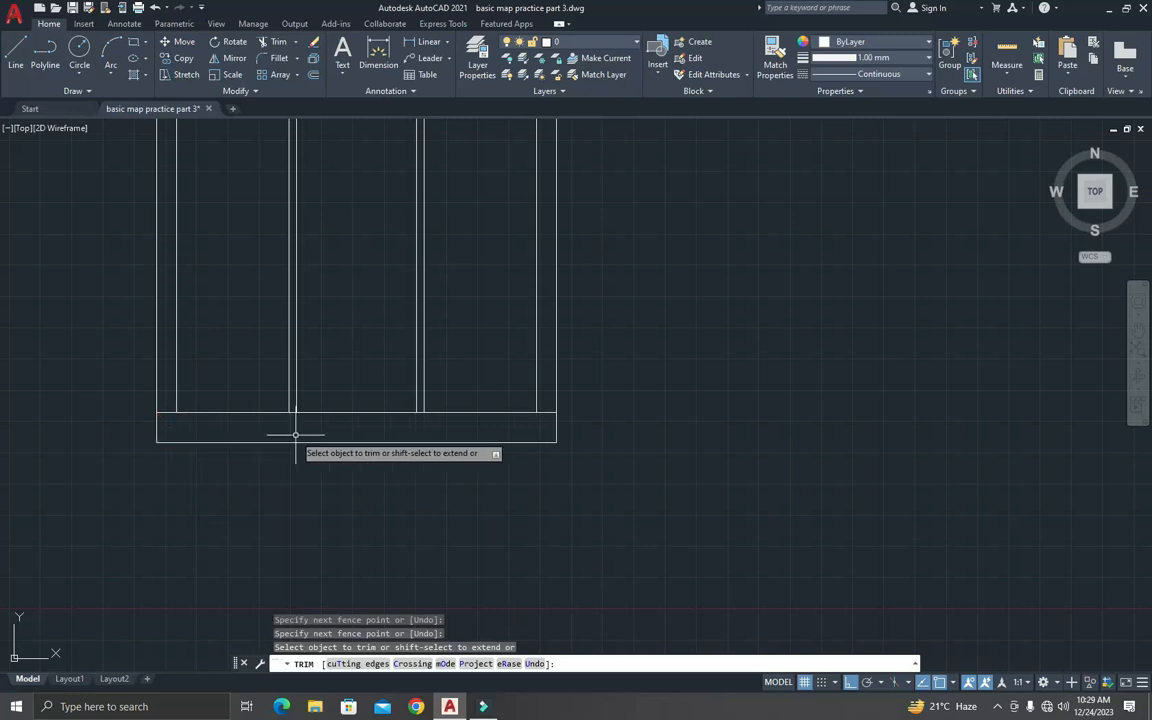
{"action": "scroll", "coordinate": [295, 435], "scroll_direction": "down", "scroll_amount": 3}
{"action": "key", "text": "Escape"}
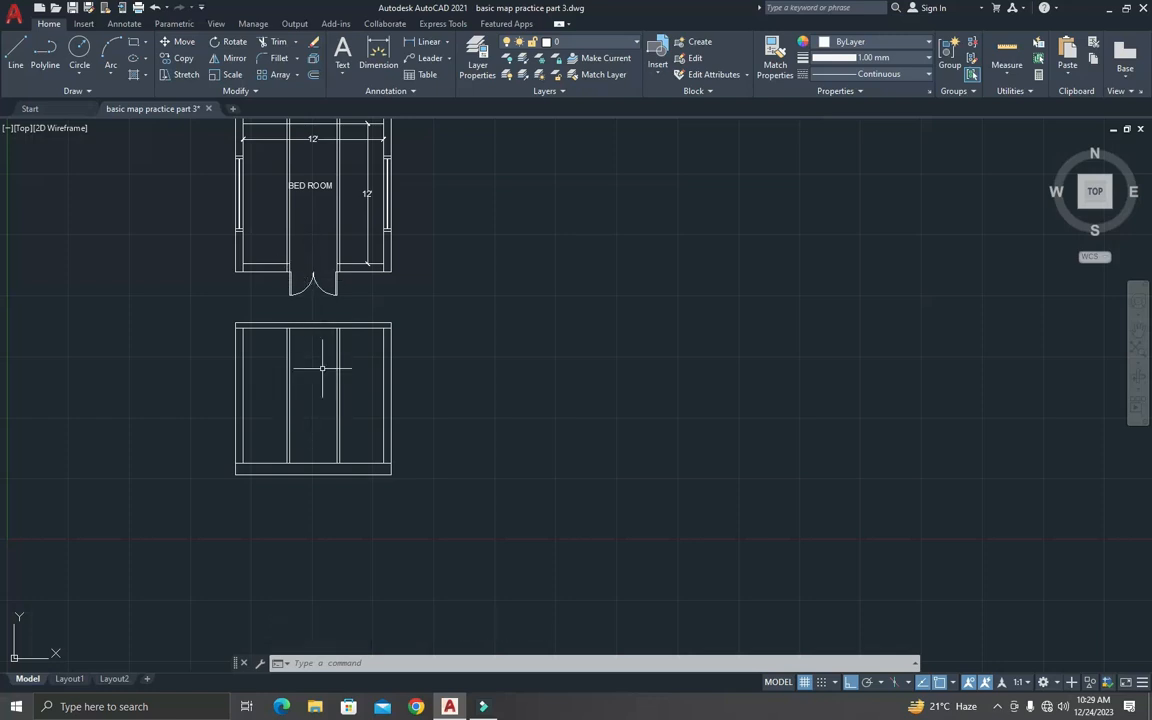
{"action": "key", "text": "Escape"}
{"action": "key", "text": "Escape"}
{"action": "key", "text": "Escape"}
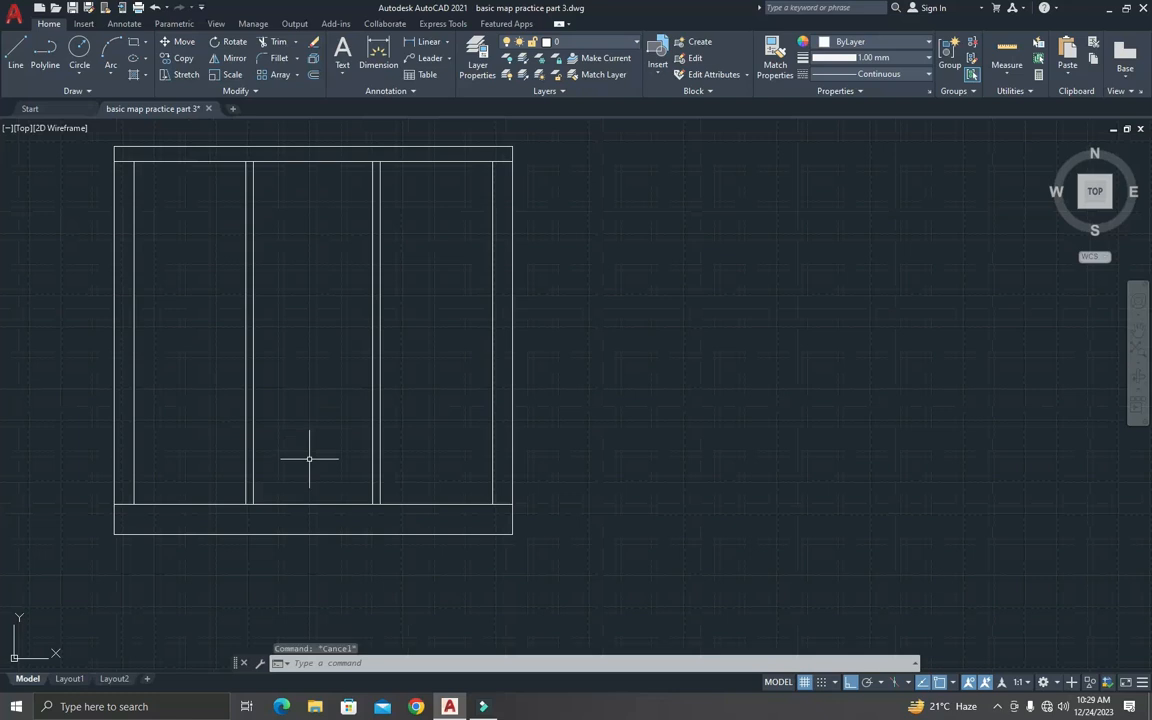
Step: Draw a horizontal line across the base of the door opening between the two inner frame lines
{"action": "type", "text": "l"}
{"action": "key", "text": "Return"}
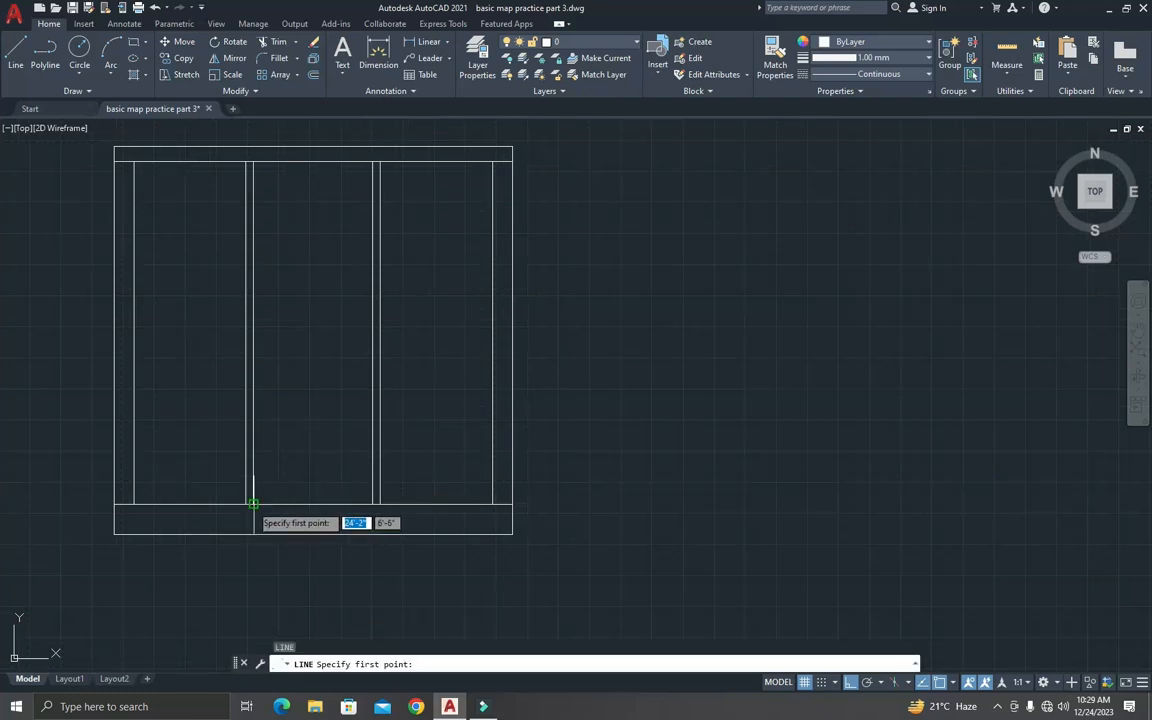
{"action": "left_click", "coordinate": [251, 504]}
{"action": "left_click", "coordinate": [374, 503]}
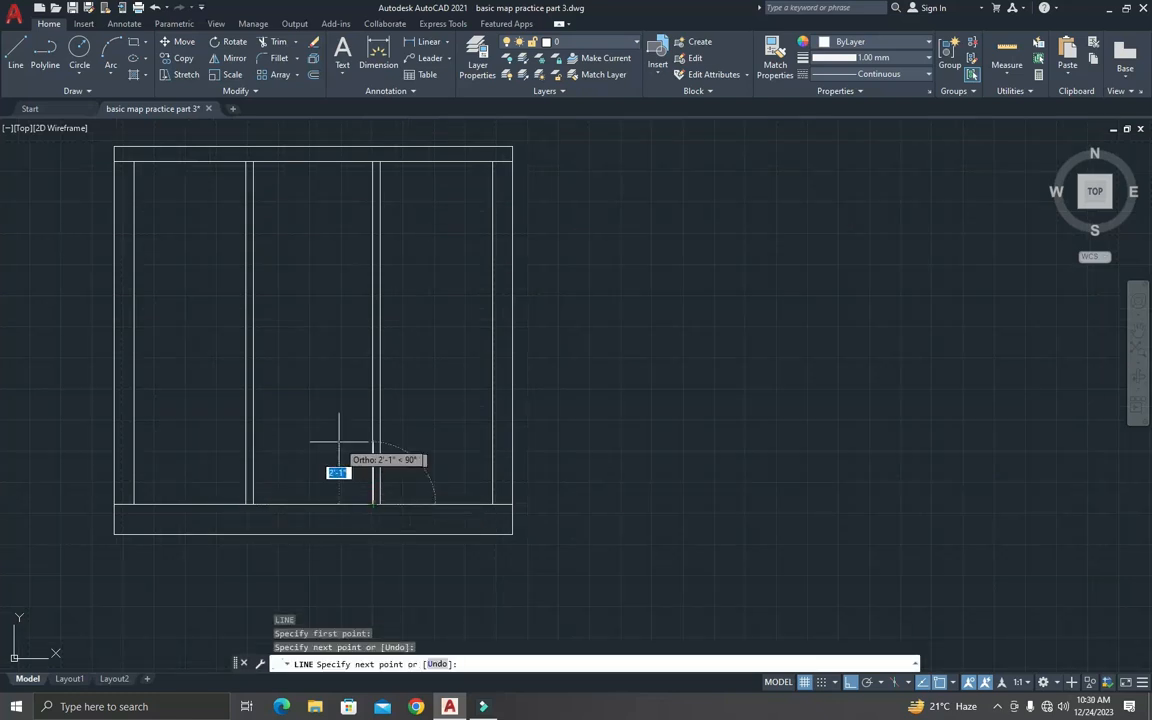
{"action": "key", "text": "Escape"}
{"action": "key", "text": "Escape"}
{"action": "key", "text": "Escape"}
{"action": "key", "text": "Escape"}
Step: Offset the line at the base of the door opening 7' upward
{"action": "type", "text": "o"}
{"action": "key", "text": "Return"}
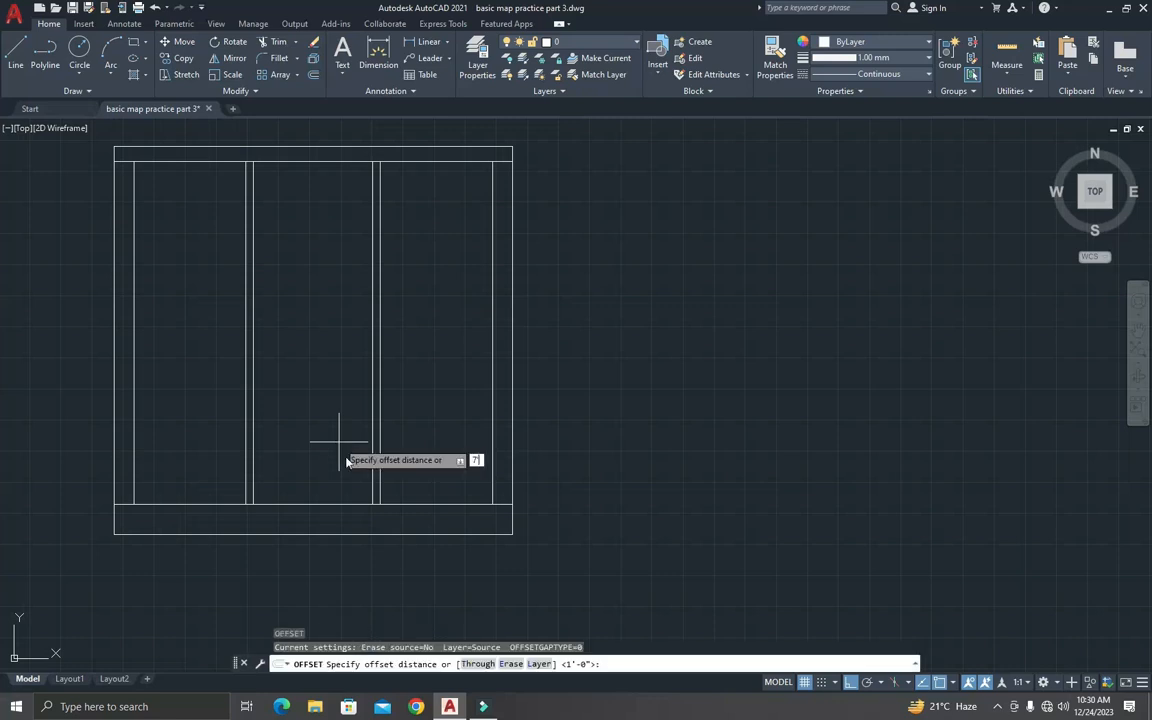
{"action": "type", "text": "7"}
{"action": "key", "text": "Return"}
{"action": "left_click", "coordinate": [314, 499]}
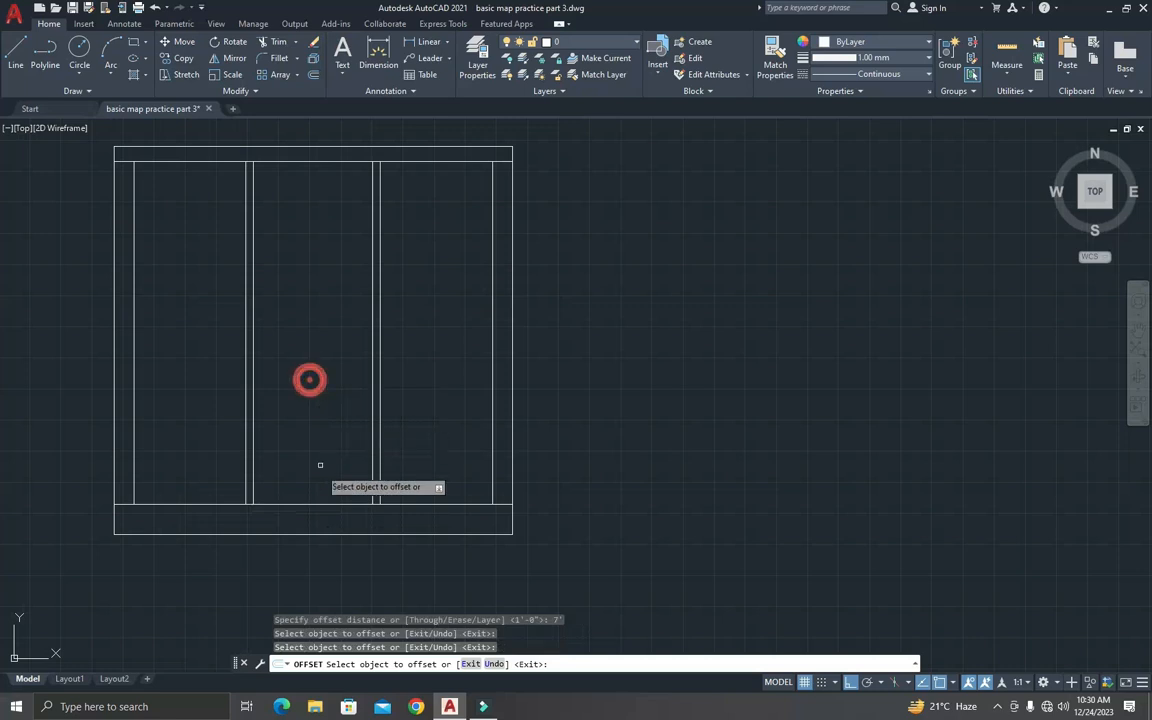
{"action": "left_click", "coordinate": [319, 501]}
{"action": "left_click", "coordinate": [325, 464]}
{"action": "key", "text": "Escape"}
Step: Offset the horizontal line at the head of the door opening 3 inches upward
{"action": "key", "text": "Return"}
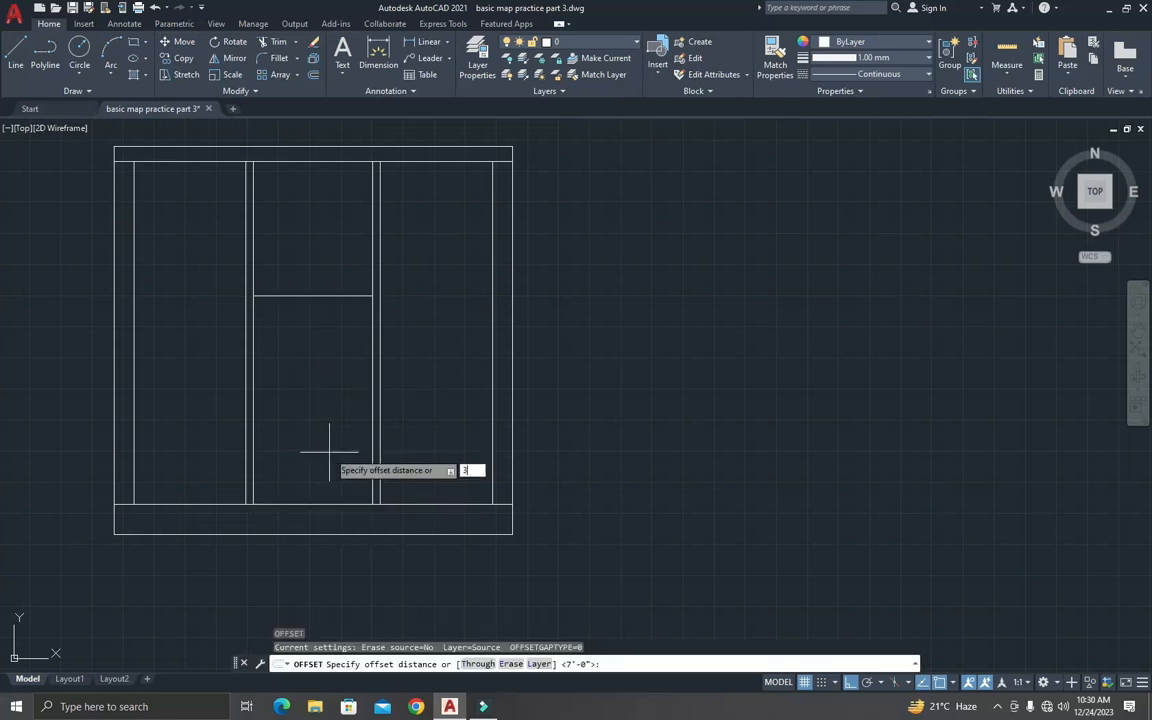
{"action": "type", "text": "3"}
{"action": "key", "text": "Return"}
{"action": "left_click", "coordinate": [319, 295]}
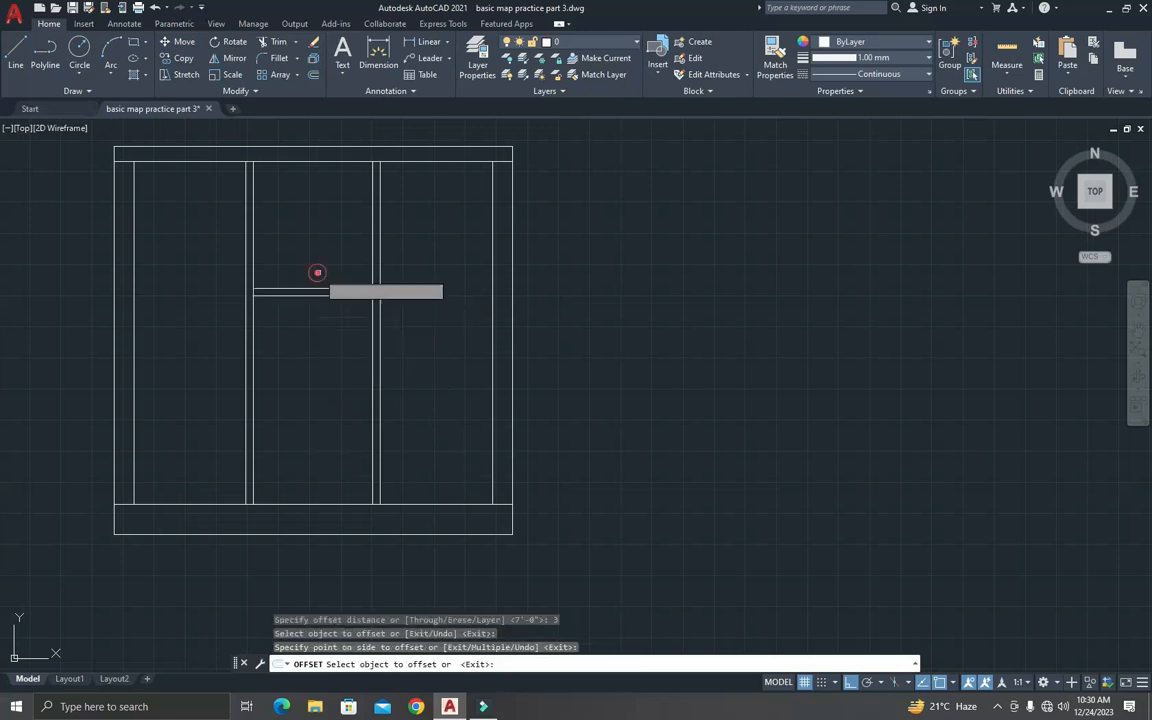
{"action": "left_click", "coordinate": [318, 272]}
{"action": "key", "text": "Escape"}
{"action": "key", "text": "Escape"}
{"action": "key", "text": "Escape"}
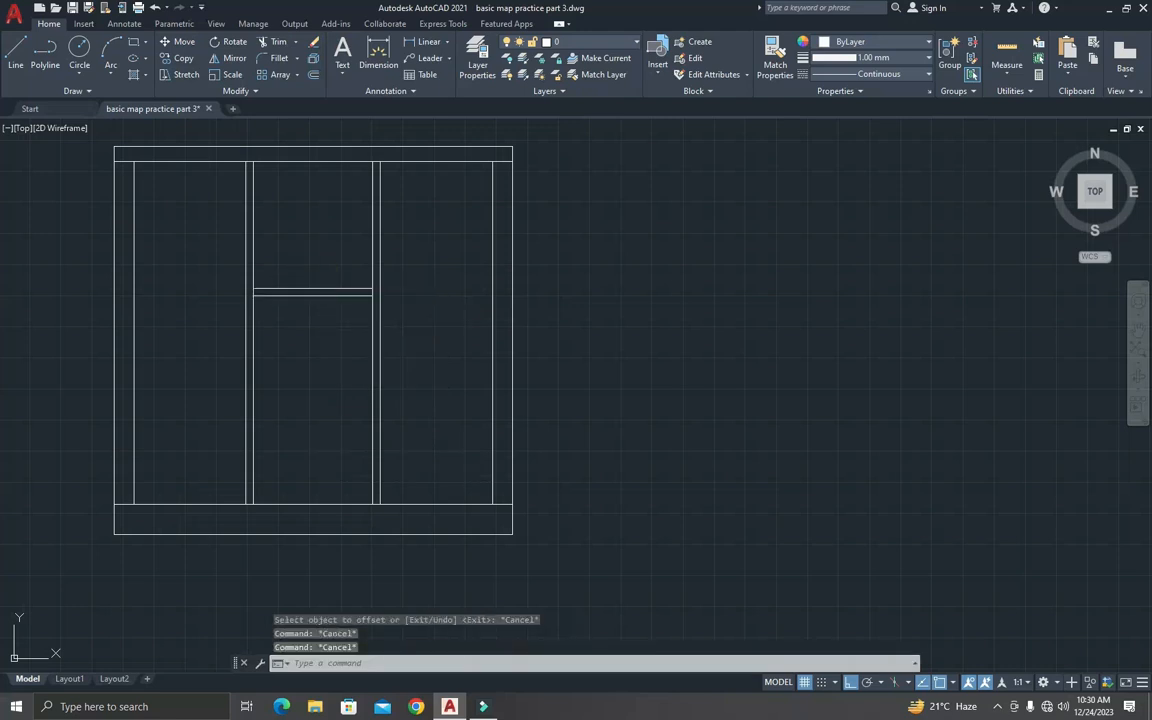
Step: Extend both ends of the upper door-head line to the outer door frame lines
{"action": "type", "text": "ex"}
{"action": "key", "text": "Return"}
{"action": "scroll", "coordinate": [275, 284], "scroll_direction": "up", "scroll_amount": 4}
{"action": "left_click", "coordinate": [247, 291]}
{"action": "left_click", "coordinate": [489, 293]}
{"action": "key", "text": "Escape"}
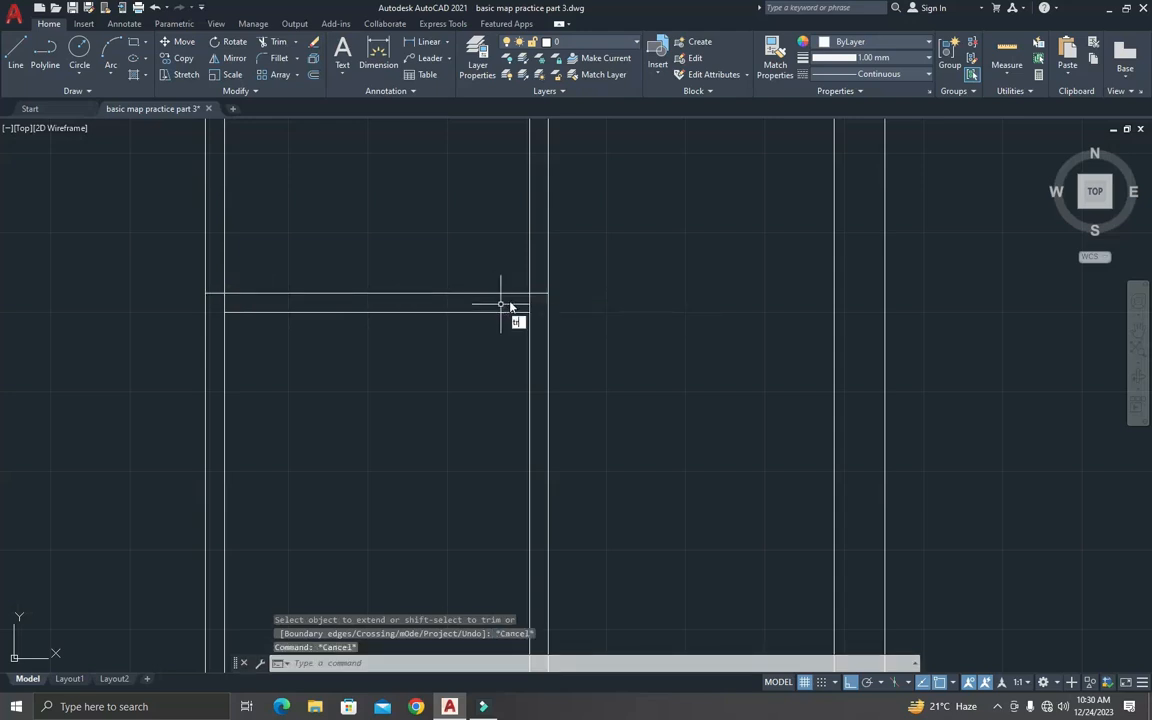
Step: Trim the vertical door frame lines above the door head with a fence
{"action": "key", "text": "Return"}
{"action": "left_click", "coordinate": [581, 239]}
{"action": "left_click", "coordinate": [155, 242]}
{"action": "scroll", "coordinate": [242, 274], "scroll_direction": "down", "scroll_amount": 1}
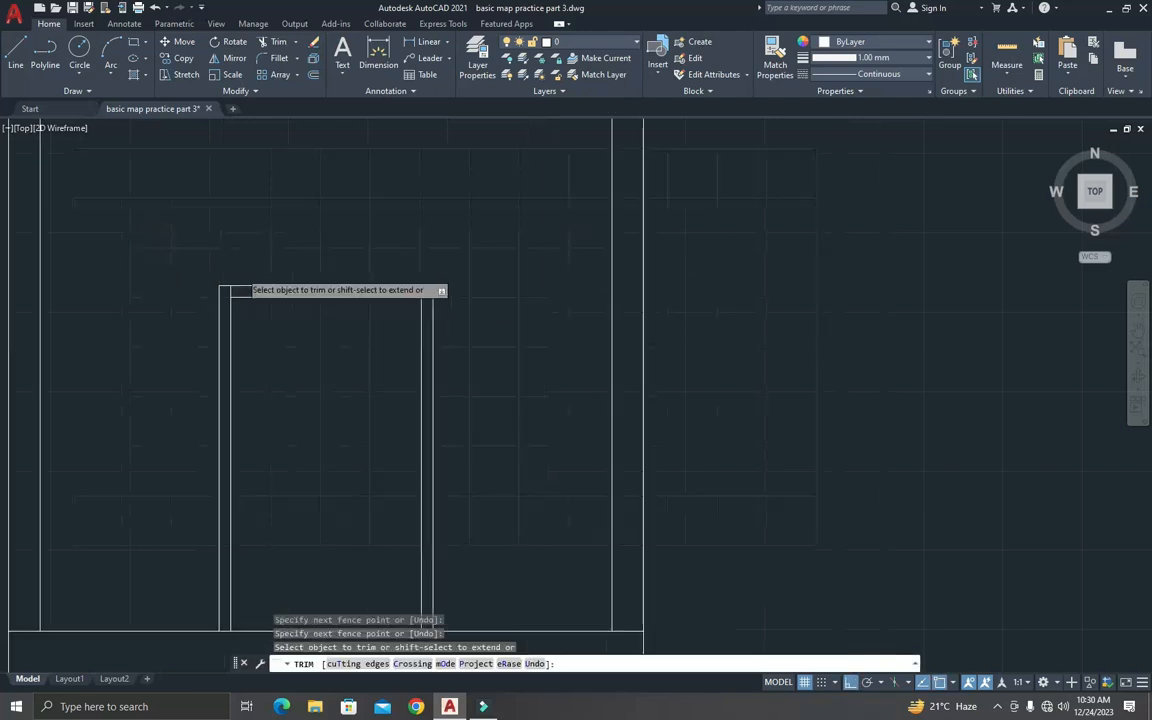
{"action": "scroll", "coordinate": [270, 298], "scroll_direction": "down", "scroll_amount": 3}
{"action": "scroll", "coordinate": [300, 330], "scroll_direction": "up", "scroll_amount": 2}
{"action": "key", "text": "Escape"}
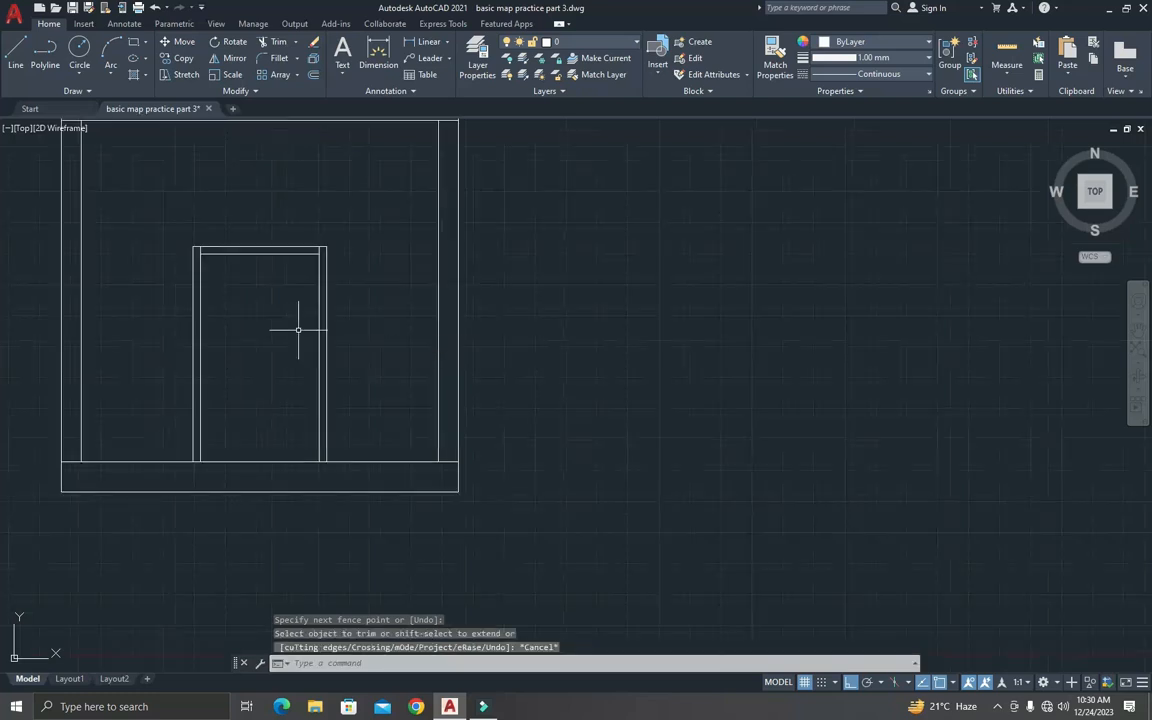
{"action": "key", "text": "Escape"}
{"action": "key", "text": "Escape"}
{"action": "scroll", "coordinate": [298, 334], "scroll_direction": "down", "scroll_amount": 5}
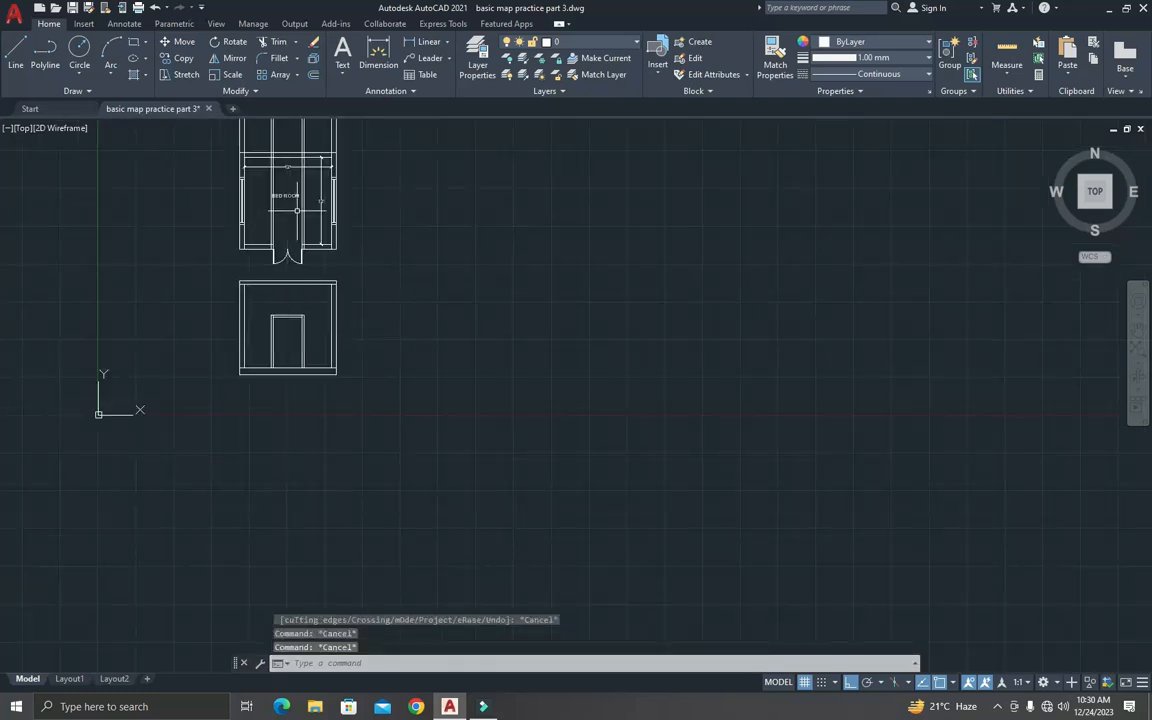
{"action": "key", "text": "Escape"}
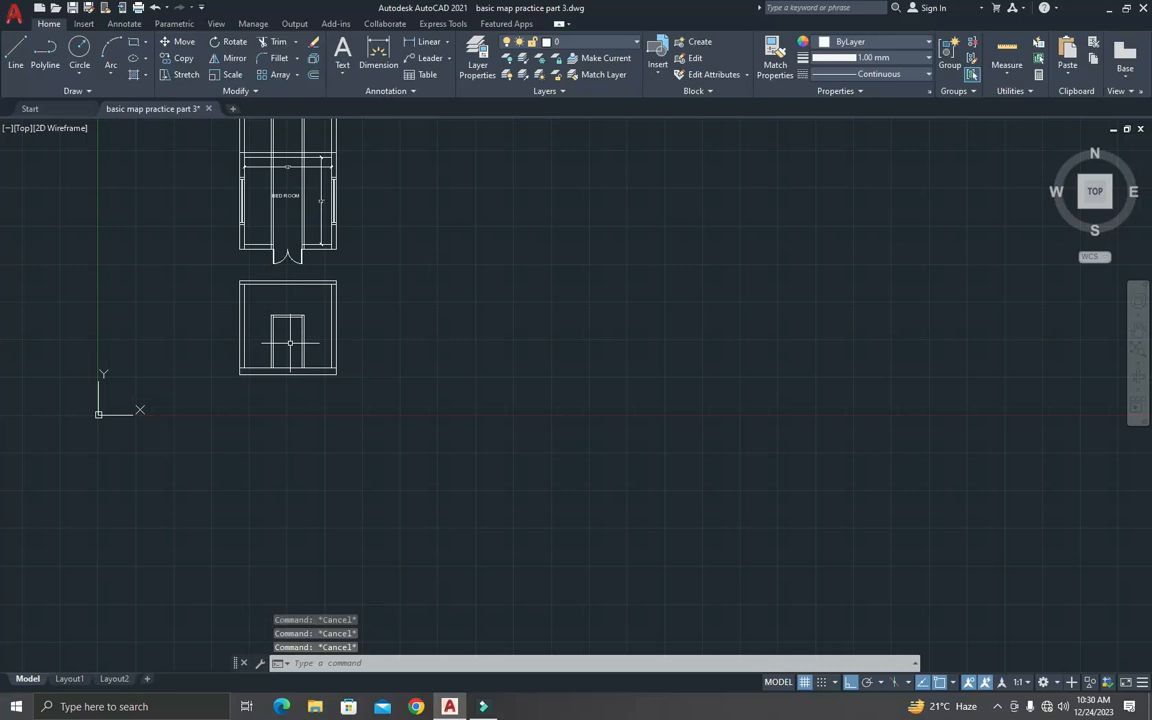
Step: Erase the leftover vertical construction lines running through and above the bedroom floor plan
{"action": "key", "text": "Return"}
{"action": "scroll", "coordinate": [294, 332], "scroll_direction": "down", "scroll_amount": 2}
{"action": "left_click", "coordinate": [350, 199]}
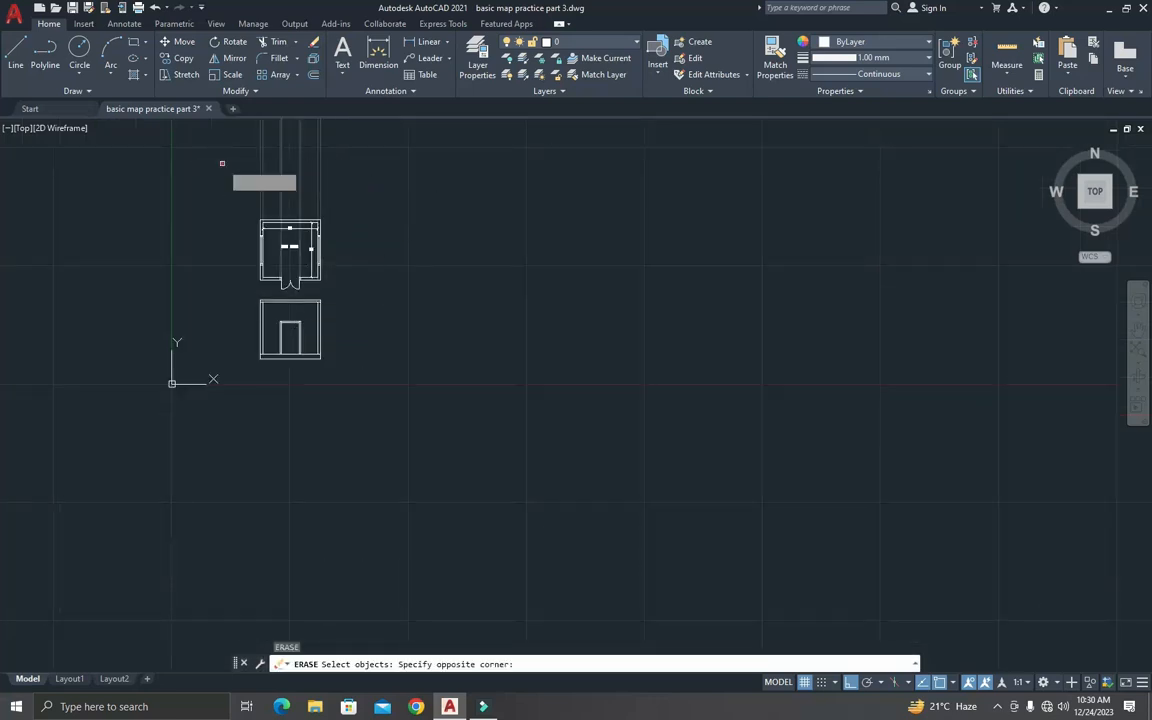
{"action": "left_click", "coordinate": [222, 165]}
{"action": "key", "text": "Return"}
{"action": "scroll", "coordinate": [270, 330], "scroll_direction": "up", "scroll_amount": 6}
{"action": "scroll", "coordinate": [386, 275], "scroll_direction": "up", "scroll_amount": 4}
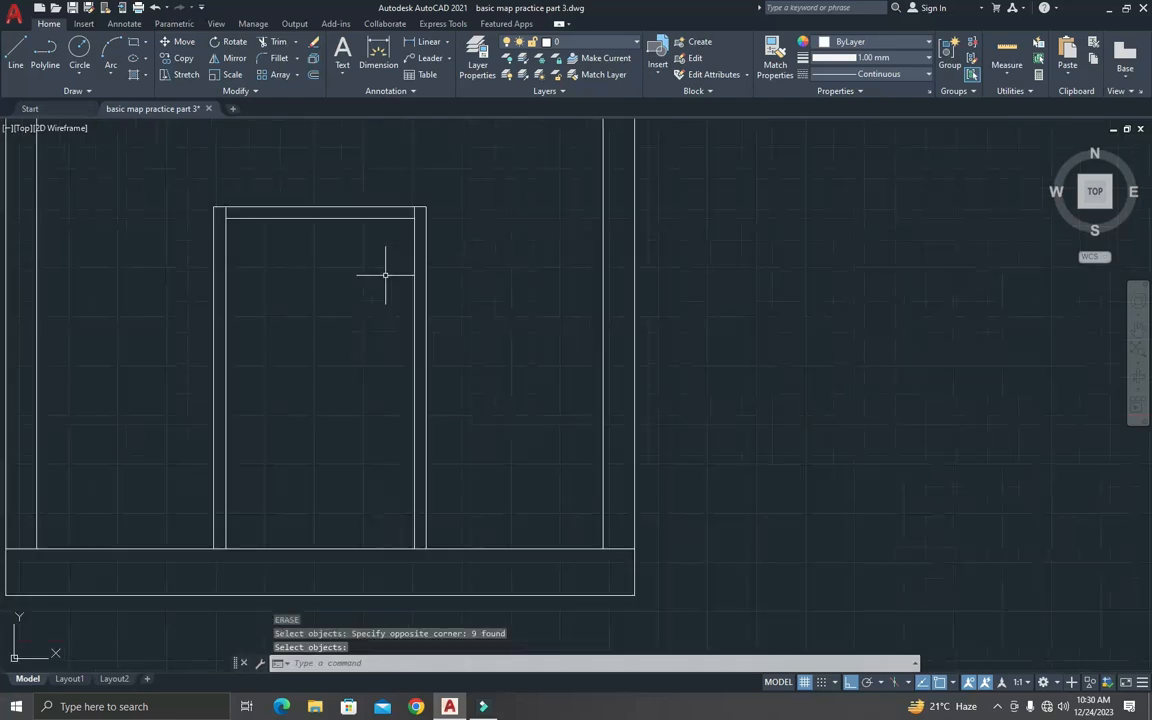
Step: Draw a vertical line from the midpoint of the lower door-head line down to the top of the base
{"action": "key", "text": "Return"}
{"action": "type", "text": "l"}
{"action": "key", "text": "Return"}
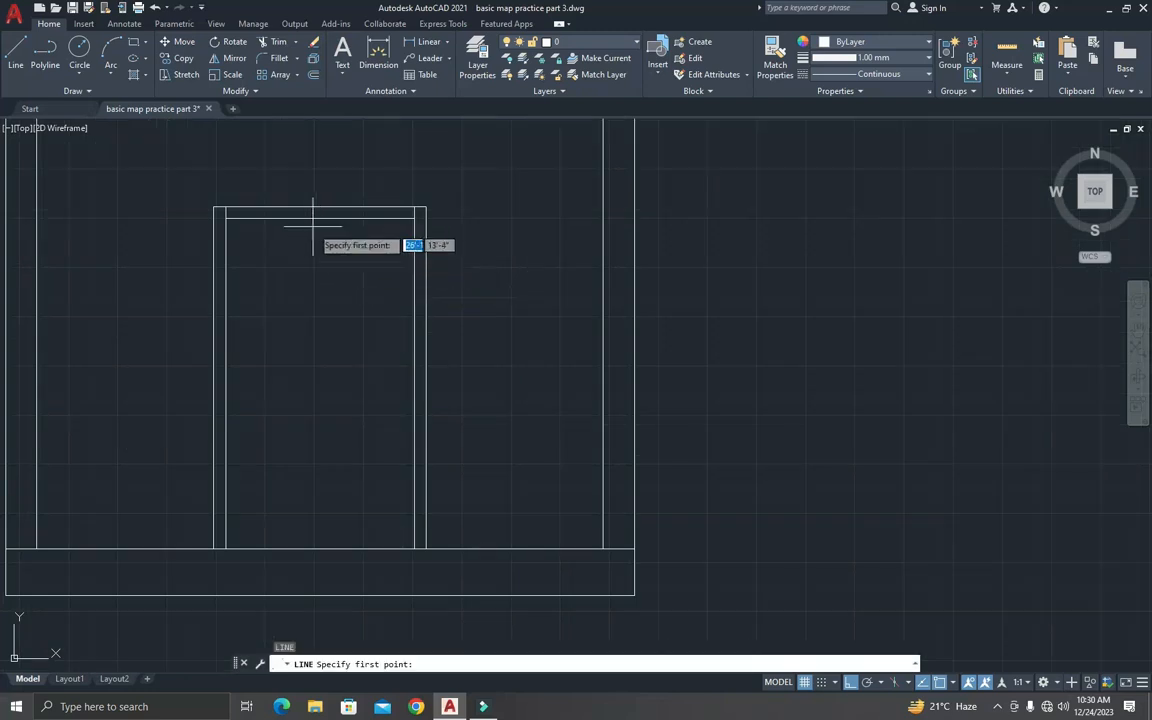
{"action": "scroll", "coordinate": [303, 226], "scroll_direction": "down", "scroll_amount": 3}
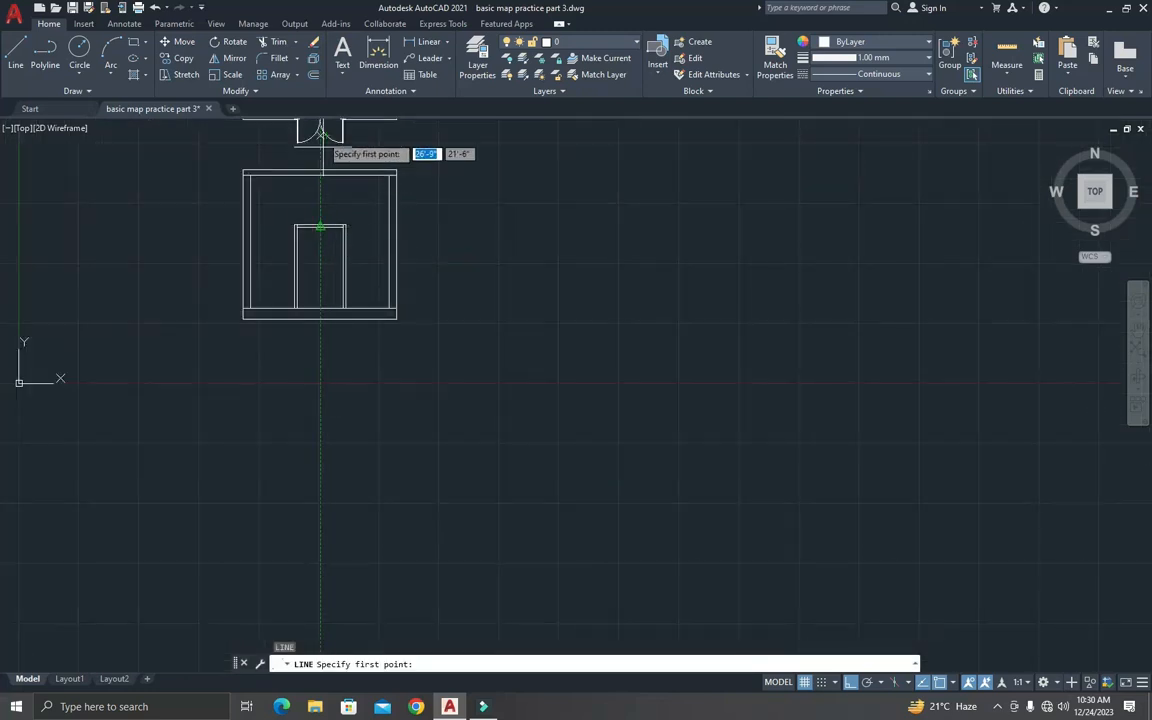
{"action": "scroll", "coordinate": [319, 237], "scroll_direction": "up", "scroll_amount": 5}
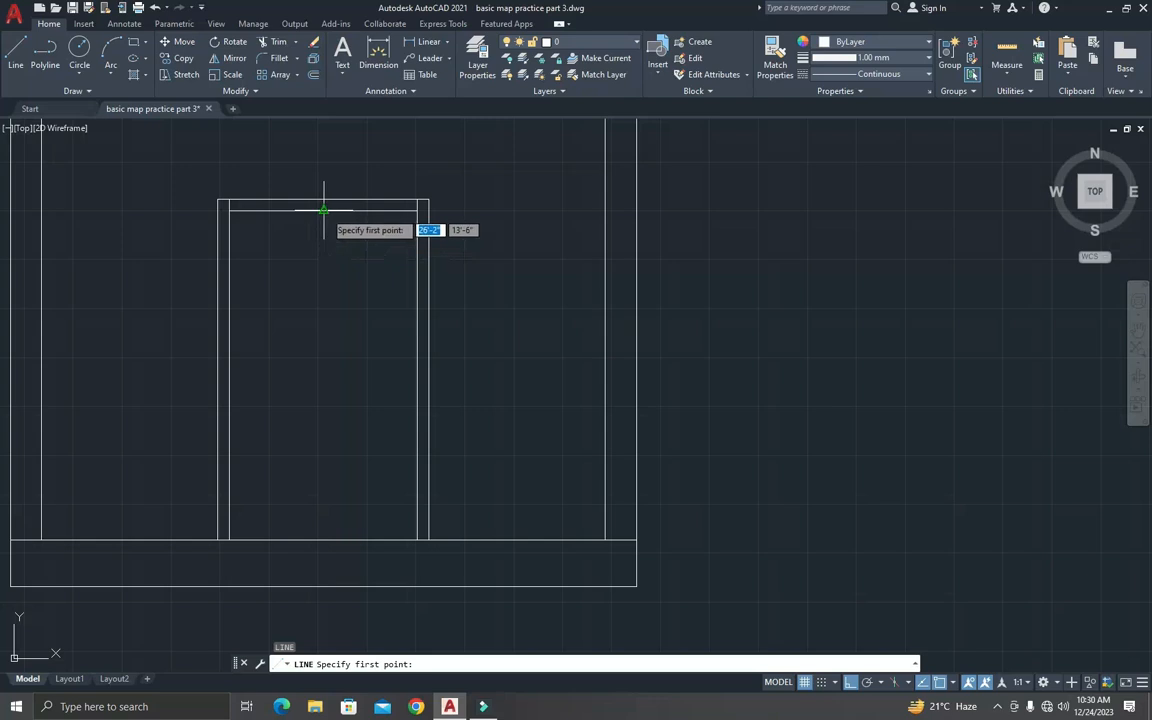
{"action": "left_click", "coordinate": [323, 211]}
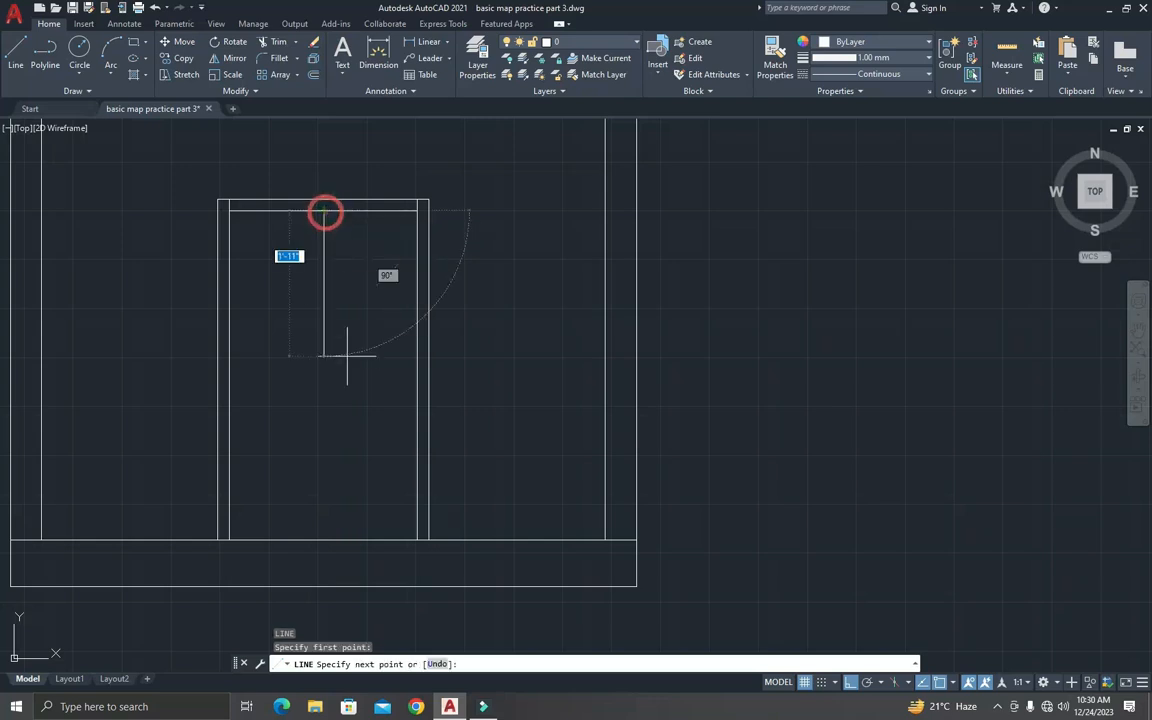
{"action": "left_click", "coordinate": [323, 540]}
{"action": "key", "text": "Escape"}
{"action": "key", "text": "Escape"}
{"action": "key", "text": "Escape"}
{"action": "key", "text": "Escape"}
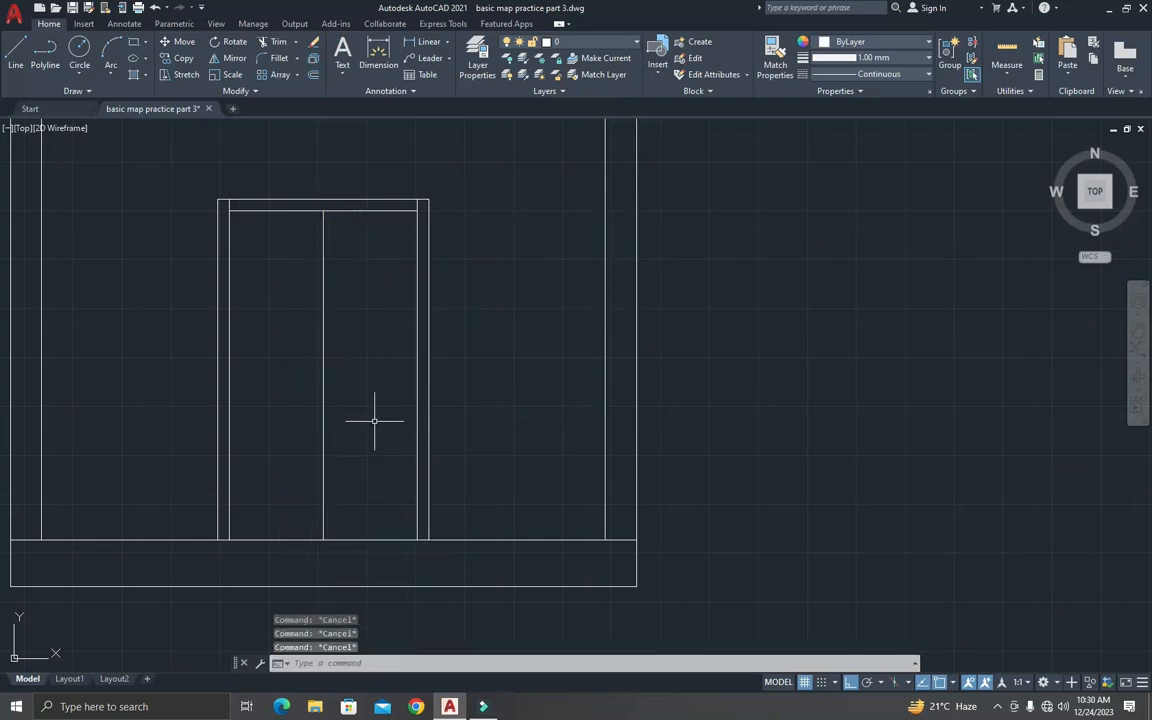
Step: Offset the door's vertical centre line 1 inch to both sides
{"action": "type", "text": "o"}
{"action": "key", "text": "Return"}
{"action": "type", "text": "1"}
{"action": "key", "text": "Return"}
{"action": "left_click", "coordinate": [323, 340]}
{"action": "left_click", "coordinate": [344, 355]}
{"action": "left_click", "coordinate": [323, 353]}
{"action": "left_click", "coordinate": [300, 352]}
{"action": "key", "text": "Escape"}
{"action": "key", "text": "Escape"}
{"action": "scroll", "coordinate": [333, 253], "scroll_direction": "up", "scroll_amount": 2}
{"action": "type", "text": "tr"}
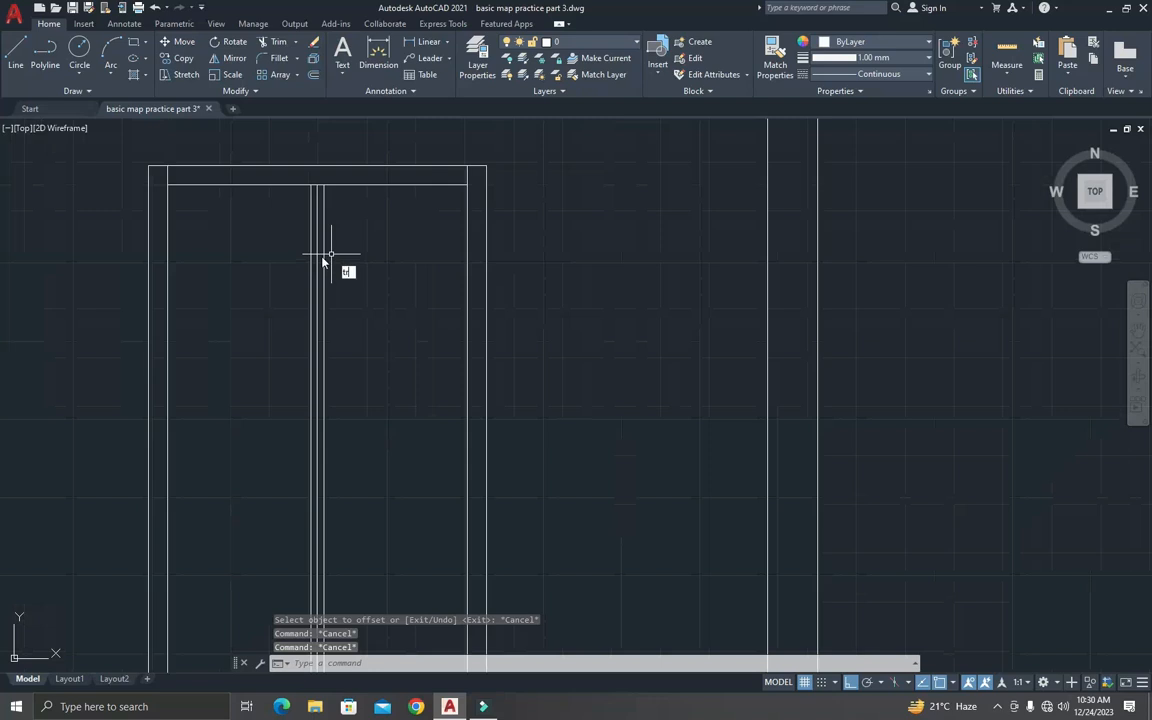
{"action": "key", "text": "Return"}
{"action": "key", "text": "Escape"}
{"action": "key", "text": "Escape"}
Step: Erase the original centre line between the two offset lines of the door
{"action": "type", "text": "e"}
{"action": "key", "text": "Return"}
{"action": "left_click", "coordinate": [316, 235]}
{"action": "key", "text": "Escape"}
{"action": "key", "text": "Escape"}
{"action": "scroll", "coordinate": [391, 300], "scroll_direction": "down", "scroll_amount": 4}
{"action": "scroll", "coordinate": [390, 345], "scroll_direction": "up", "scroll_amount": 2}
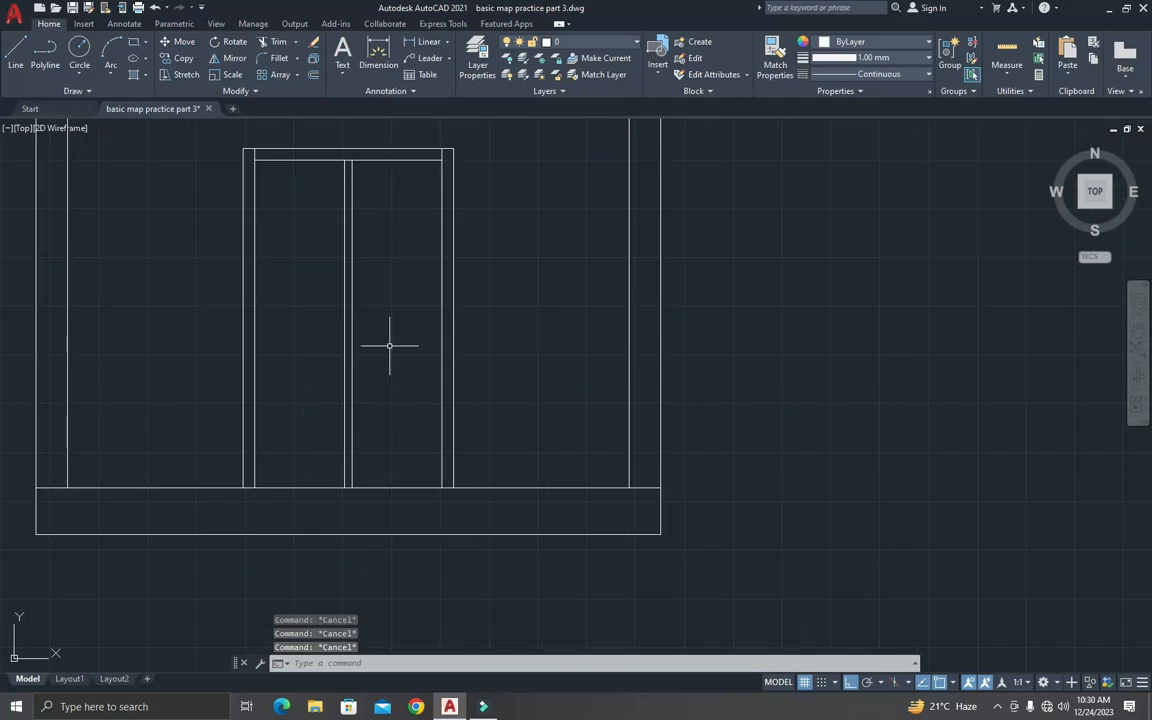
Step: Draw a door knob circle with a radius of about 1 inch, centred on the right-hand middle line at mid-height
{"action": "type", "text": "c"}
{"action": "key", "text": "Return"}
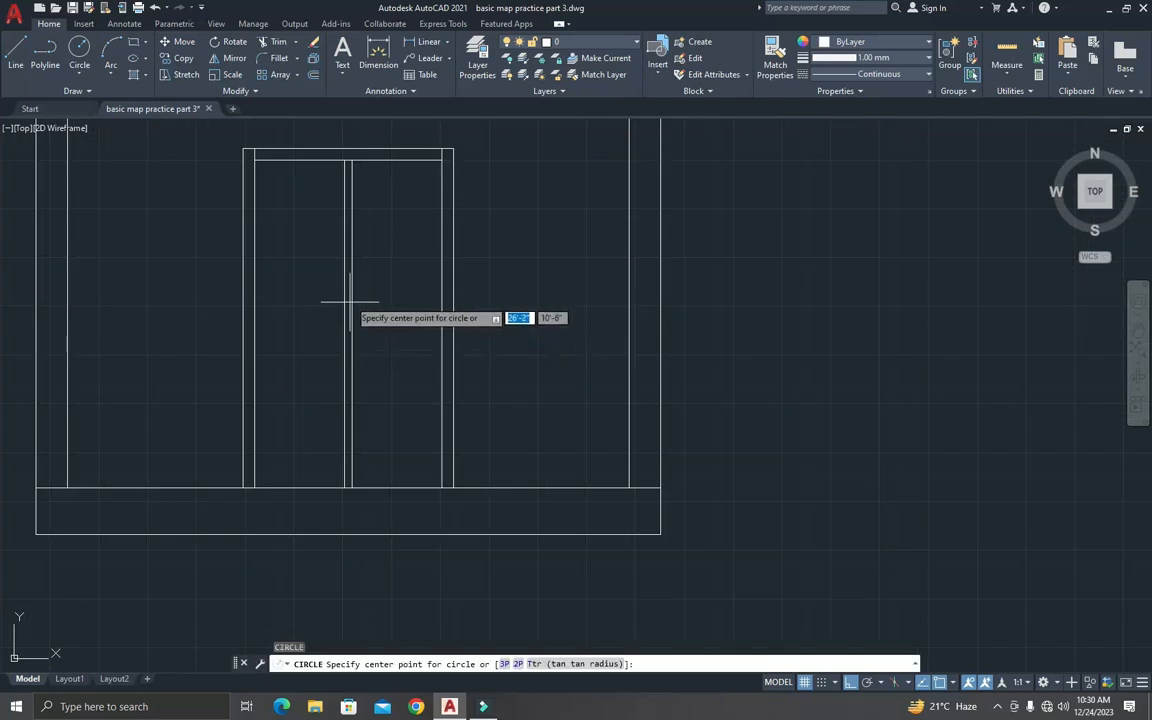
{"action": "scroll", "coordinate": [348, 322], "scroll_direction": "up", "scroll_amount": 5}
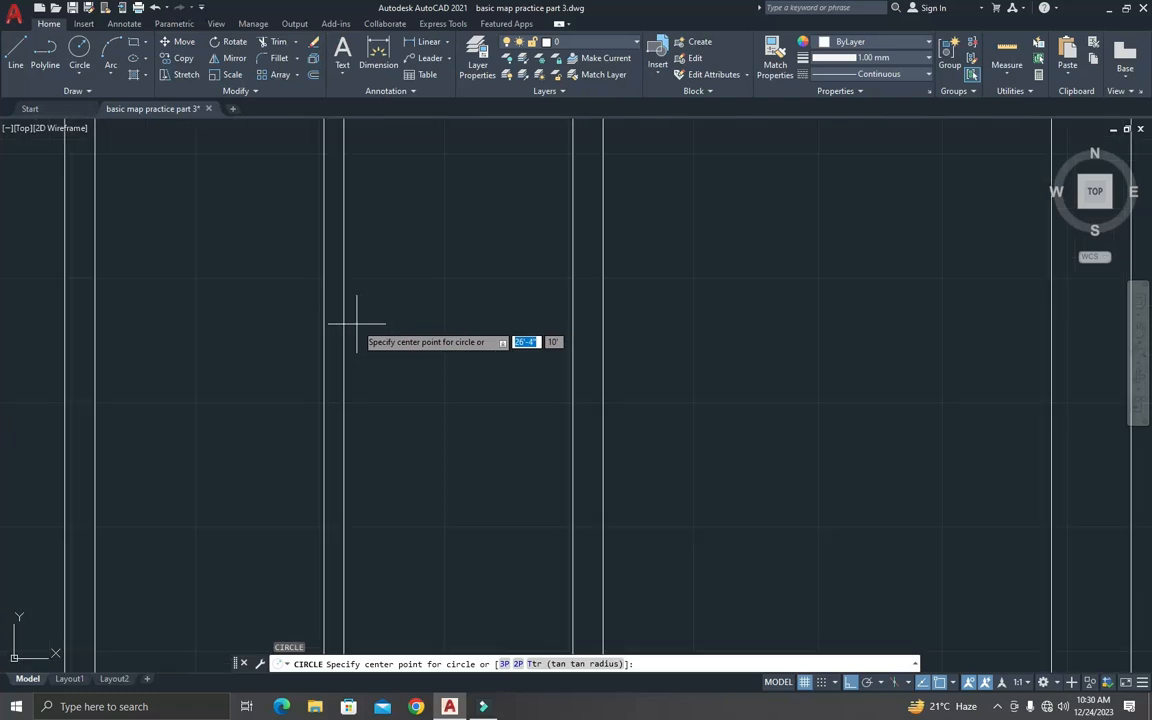
{"action": "left_click", "coordinate": [343, 322]}
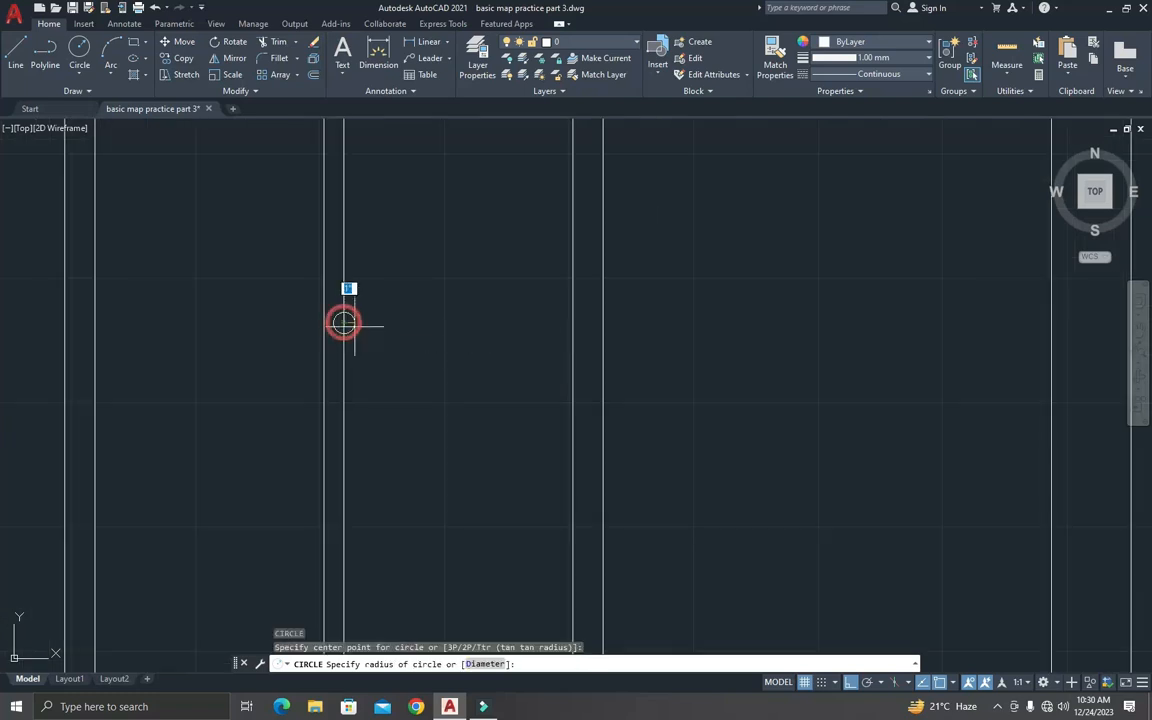
{"action": "left_click", "coordinate": [356, 328]}
Step: Move the knob circle horizontally to the right so it lies clear of the middle lines on the right door leaf
{"action": "type", "text": "m"}
{"action": "key", "text": "Return"}
{"action": "left_click", "coordinate": [343, 322]}
{"action": "key", "text": "Return"}
{"action": "left_click", "coordinate": [369, 351]}
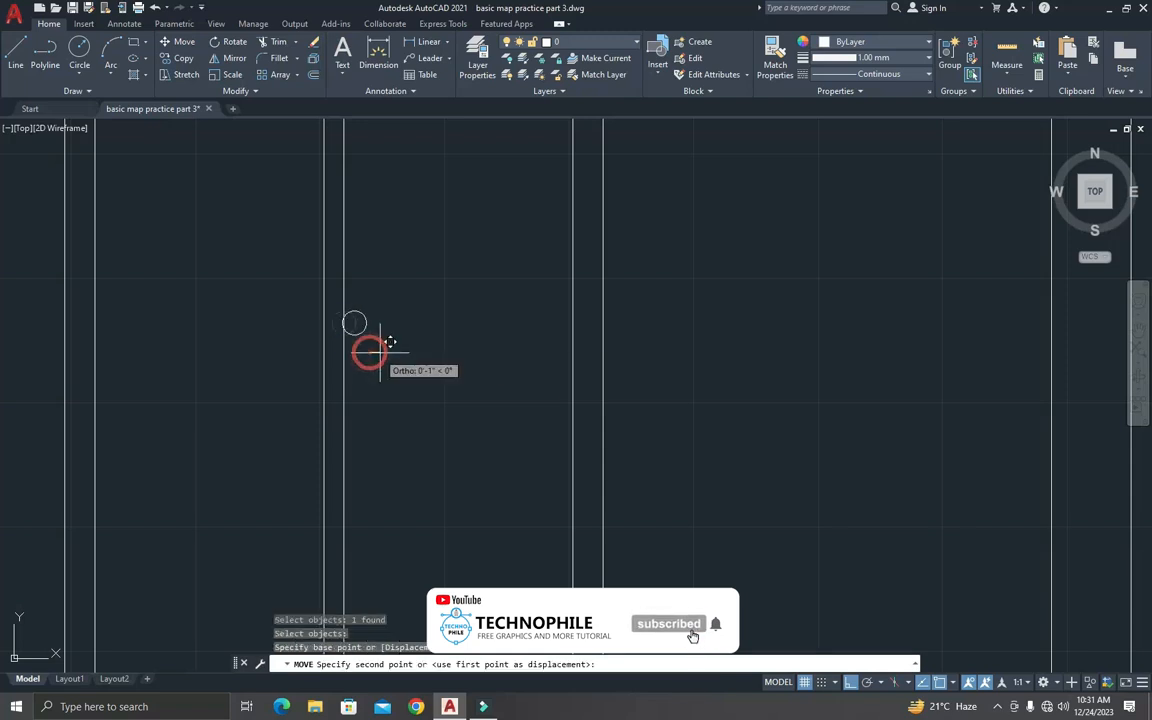
{"action": "left_click", "coordinate": [388, 352]}
{"action": "type", "text": "mi"}
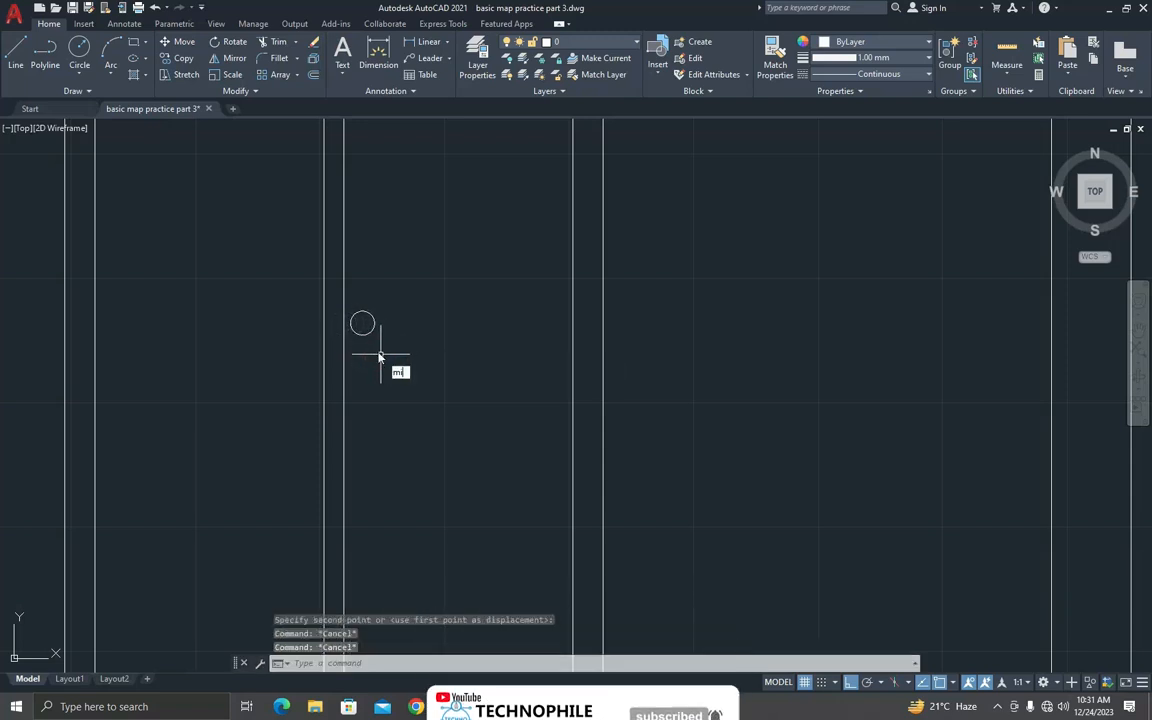
{"action": "key", "text": "Return"}
{"action": "left_click", "coordinate": [369, 334]}
{"action": "left_click", "coordinate": [369, 334]}
{"action": "key", "text": "Return"}
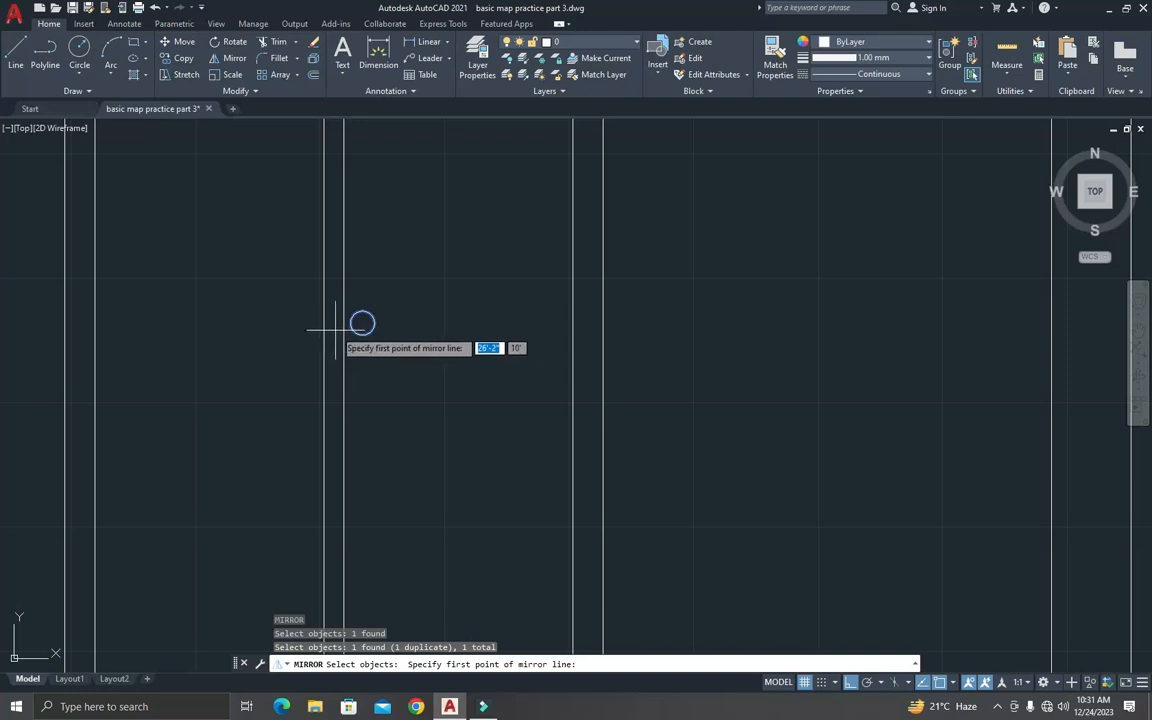
{"action": "key", "text": "Escape"}
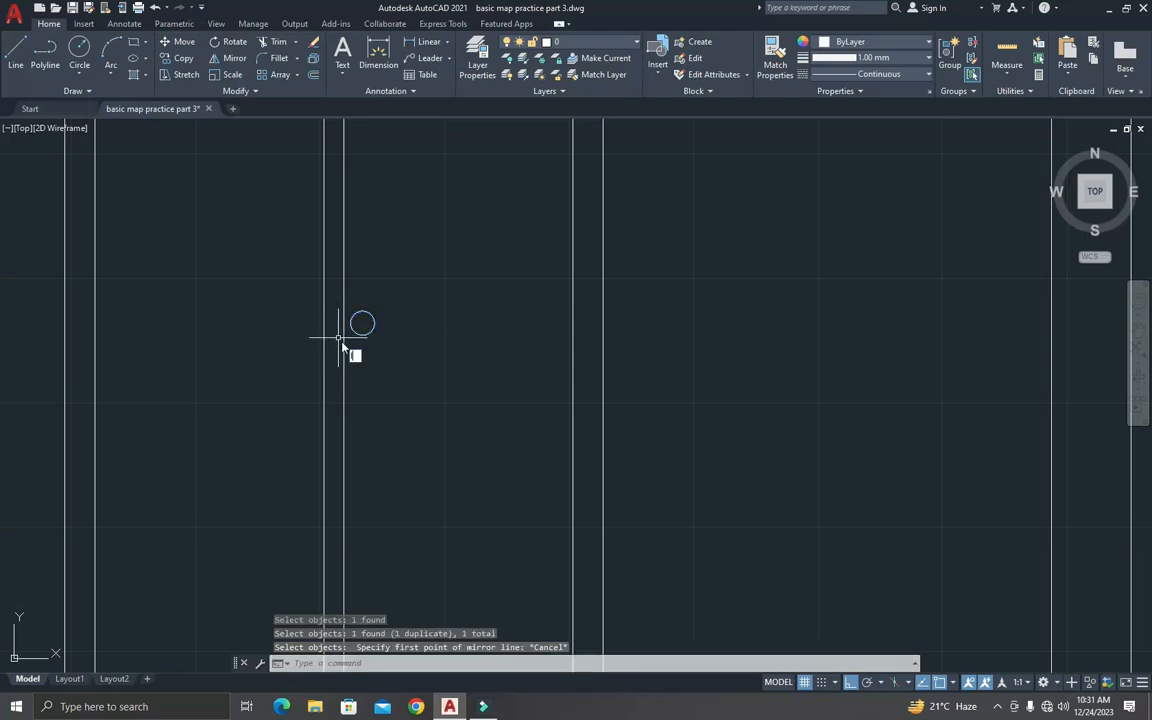
Step: Draw a short horizontal helper line between the two middle door lines, just below the knob circle
{"action": "type", "text": "l"}
{"action": "key", "text": "Return"}
{"action": "left_click", "coordinate": [323, 343]}
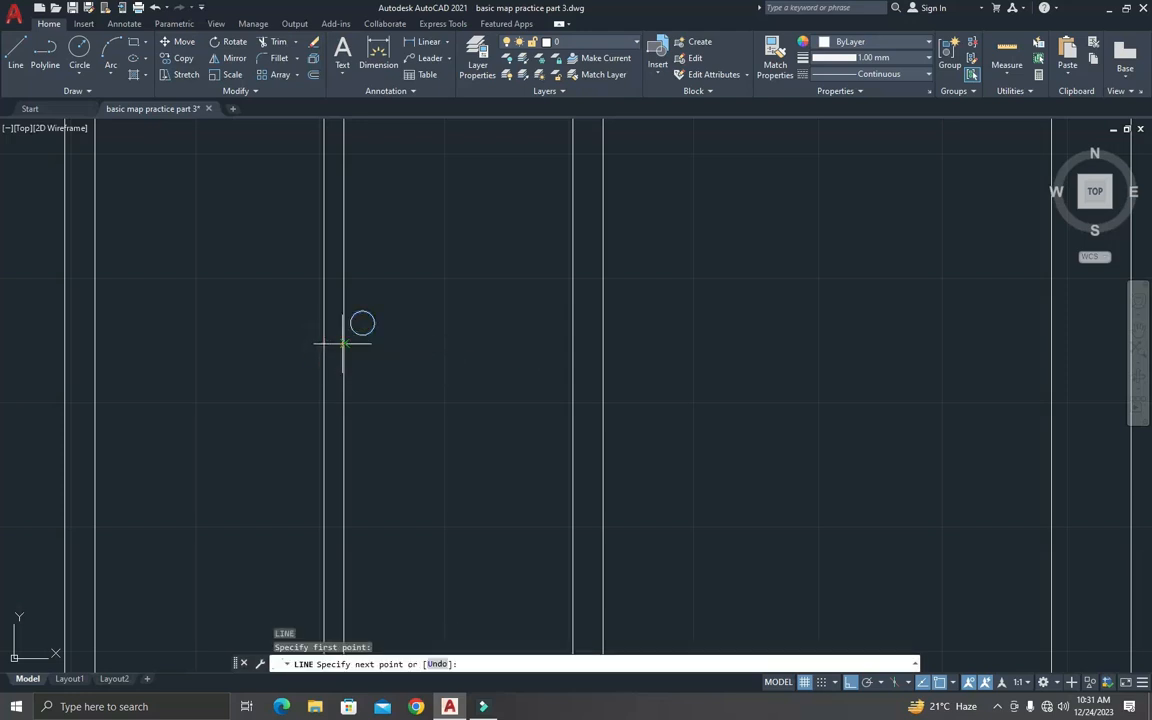
{"action": "left_click", "coordinate": [344, 343]}
{"action": "key", "text": "Escape"}
{"action": "key", "text": "Escape"}
{"action": "type", "text": "mi"}
{"action": "key", "text": "Return"}
{"action": "left_click", "coordinate": [368, 330]}
{"action": "key", "text": "Return"}
{"action": "left_click", "coordinate": [334, 343]}
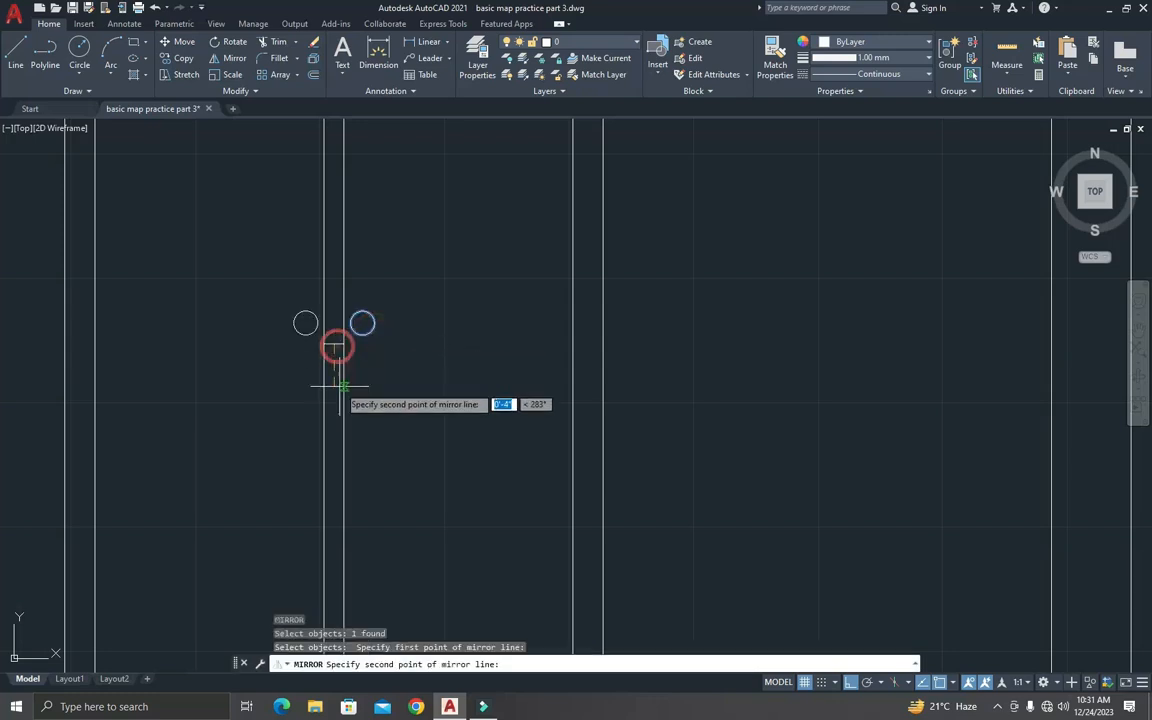
{"action": "left_click", "coordinate": [341, 397]}
{"action": "key", "text": "Escape"}
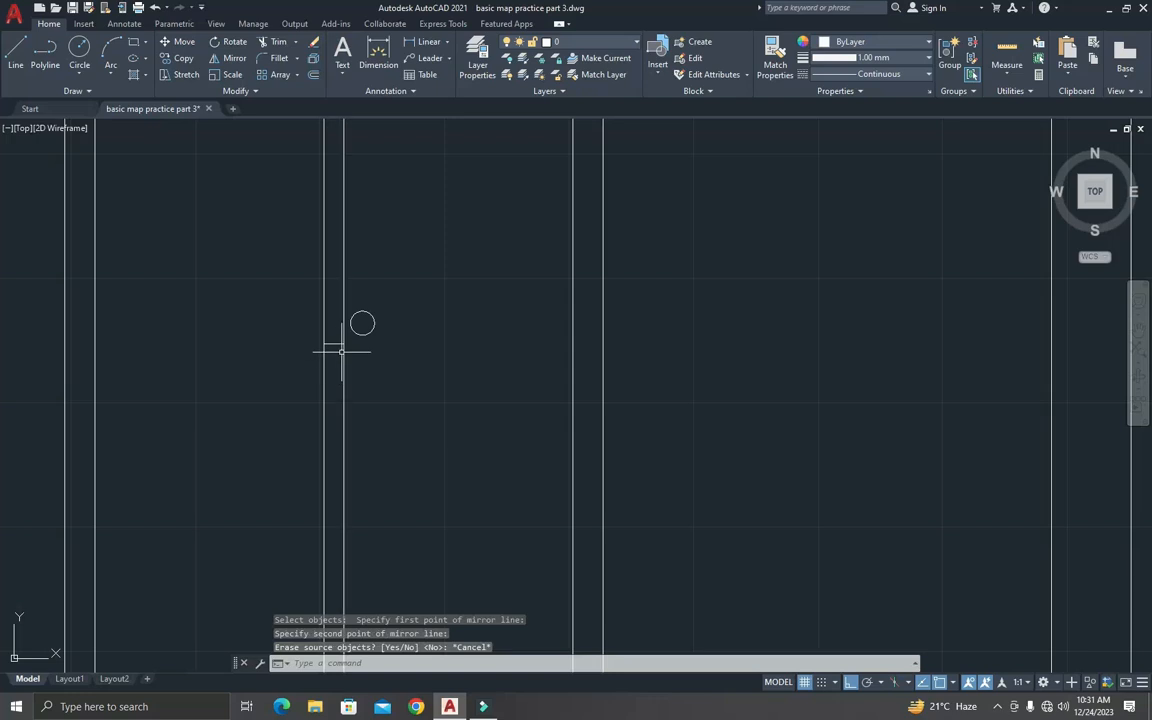
Step: Try to mirror the knob circle about an axis from the helper line's midpoint, and undo the mirror
{"action": "key", "text": "Return"}
{"action": "left_click", "coordinate": [362, 323]}
{"action": "key", "text": "Return"}
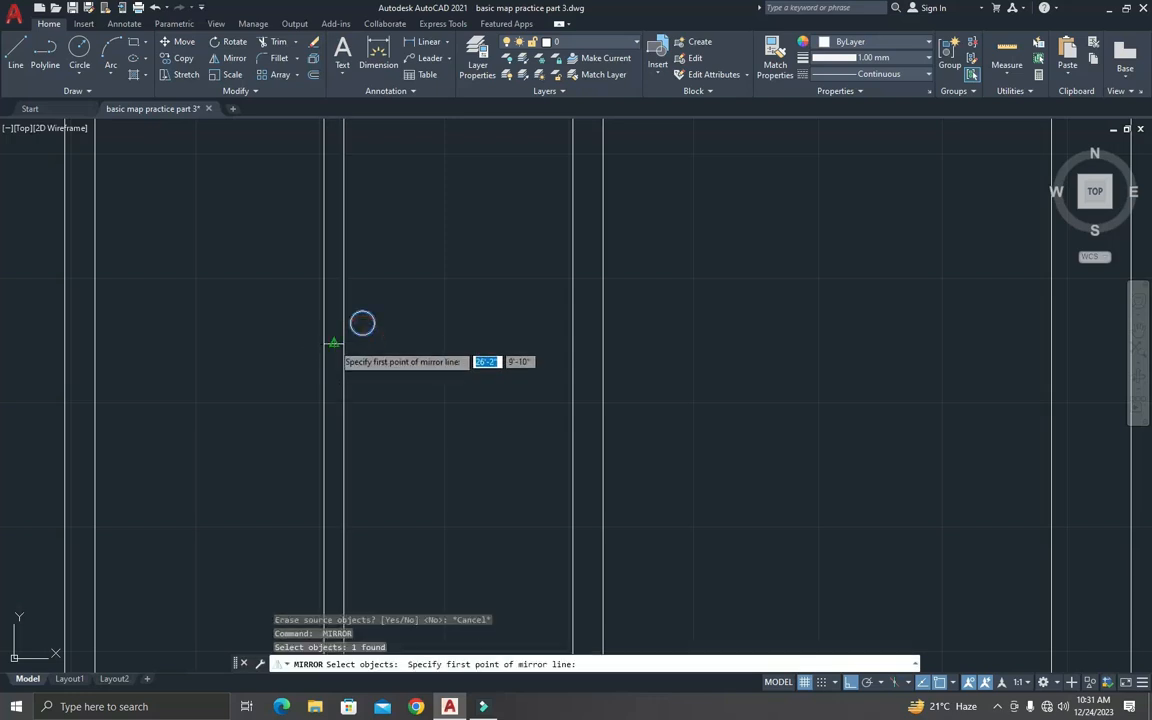
{"action": "left_click", "coordinate": [334, 343]}
{"action": "left_click", "coordinate": [340, 380]}
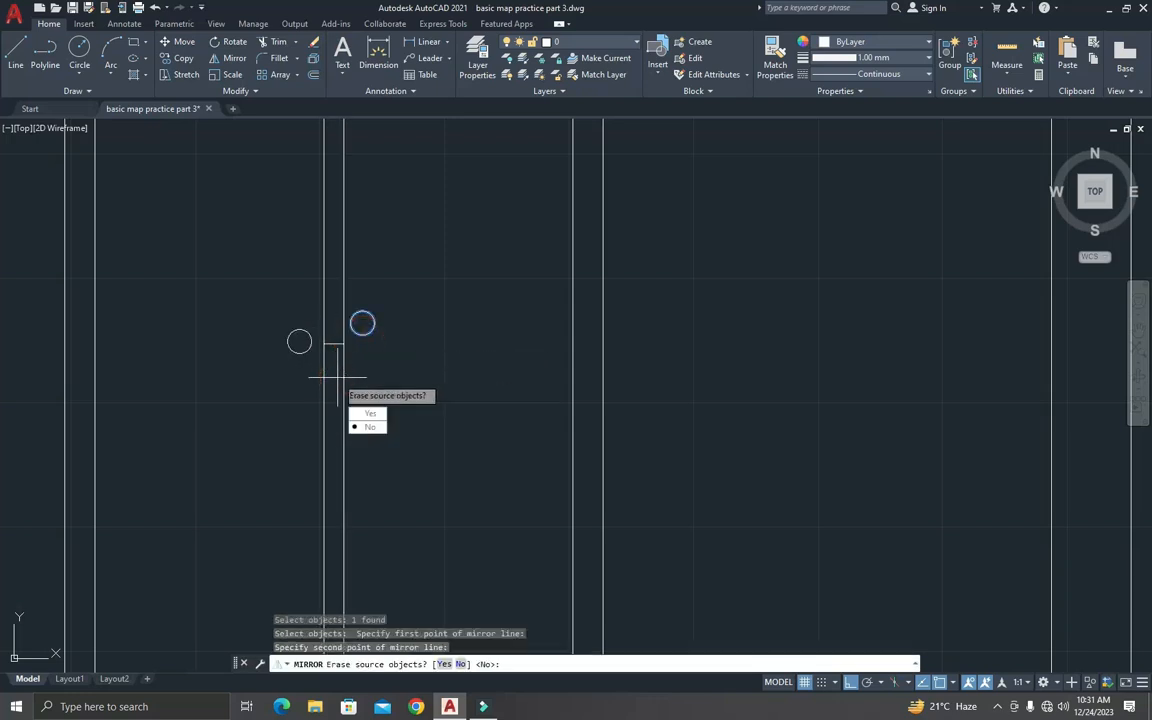
{"action": "key", "text": "Return"}
{"action": "key", "text": "ctrl+z"}
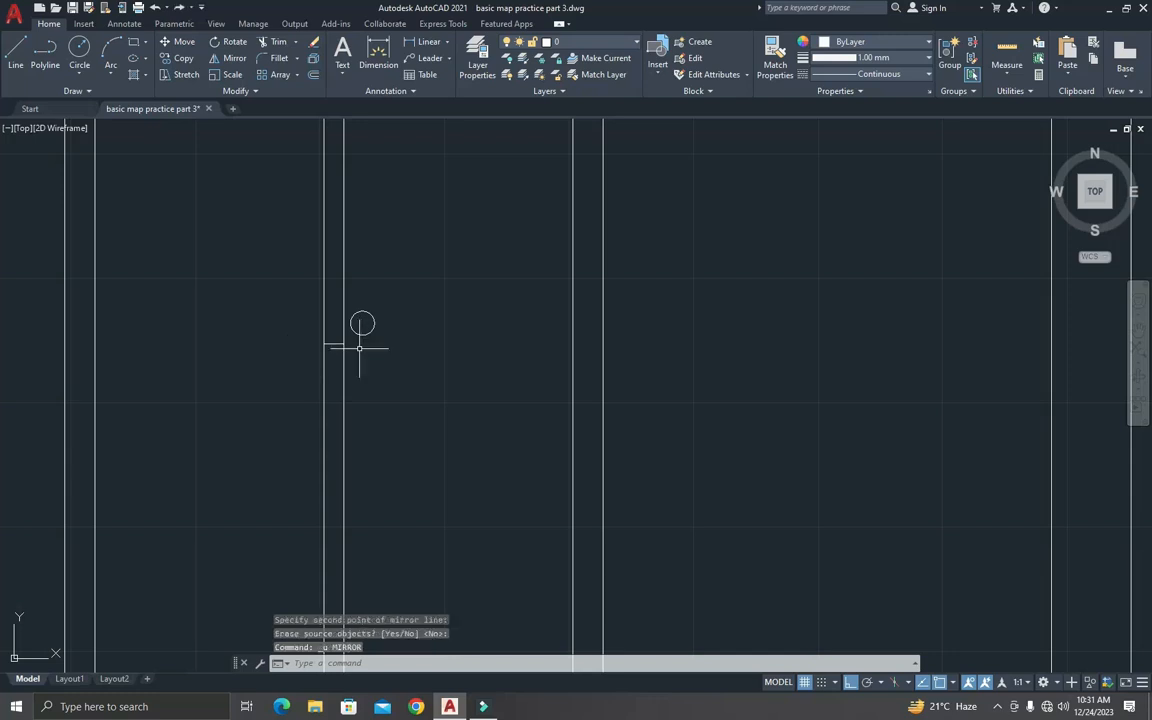
Step: Mirror the knob circle onto the left door leaf about a vertical axis through the helper line's midpoint, keeping the original
{"action": "type", "text": "i"}
{"action": "key", "text": "Return"}
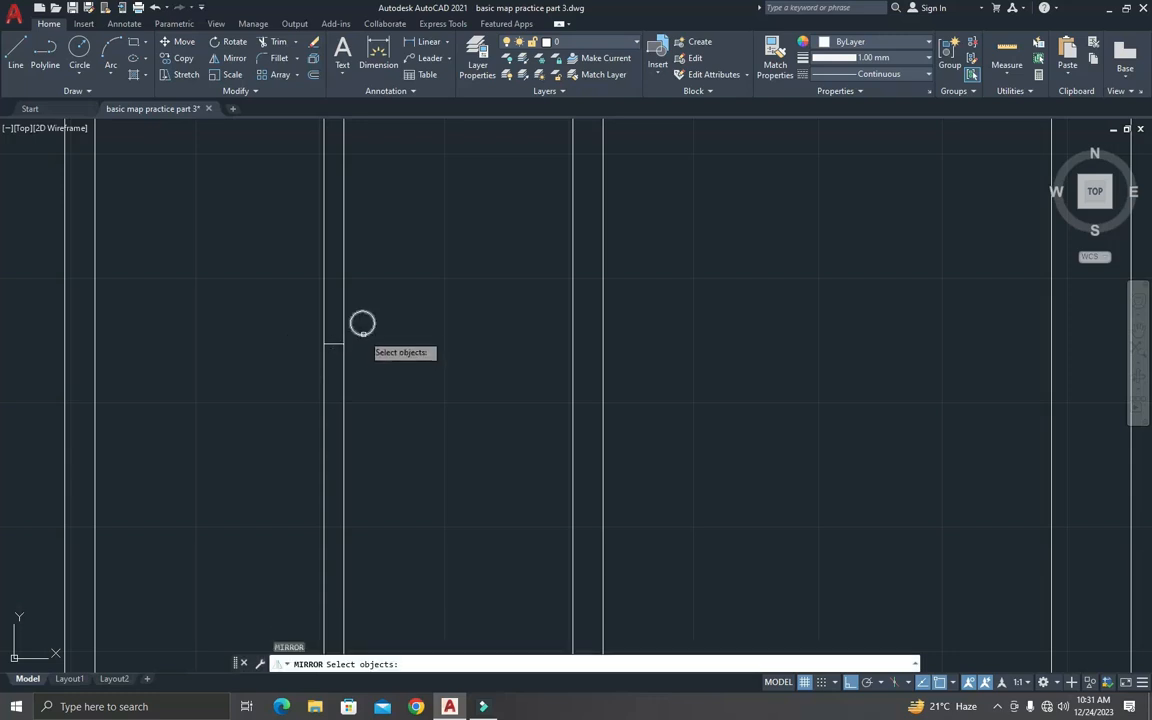
{"action": "left_click", "coordinate": [362, 334]}
{"action": "key", "text": "Return"}
{"action": "left_click", "coordinate": [334, 343]}
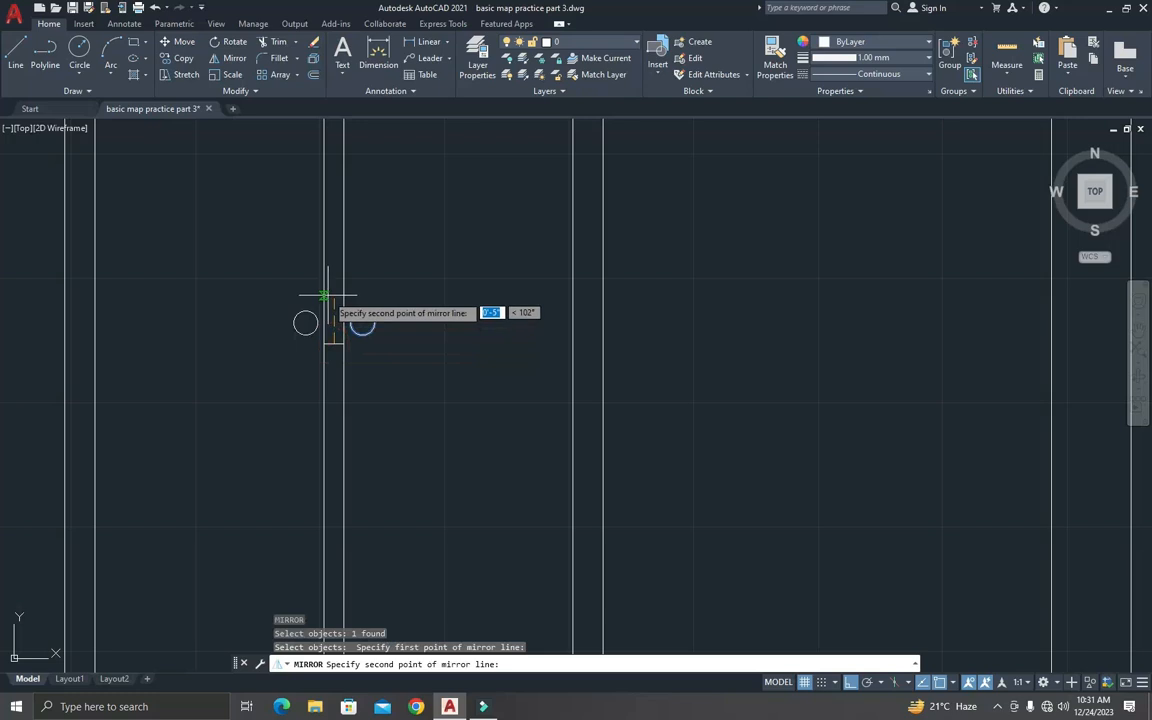
{"action": "left_click", "coordinate": [334, 296]}
{"action": "key", "text": "Return"}
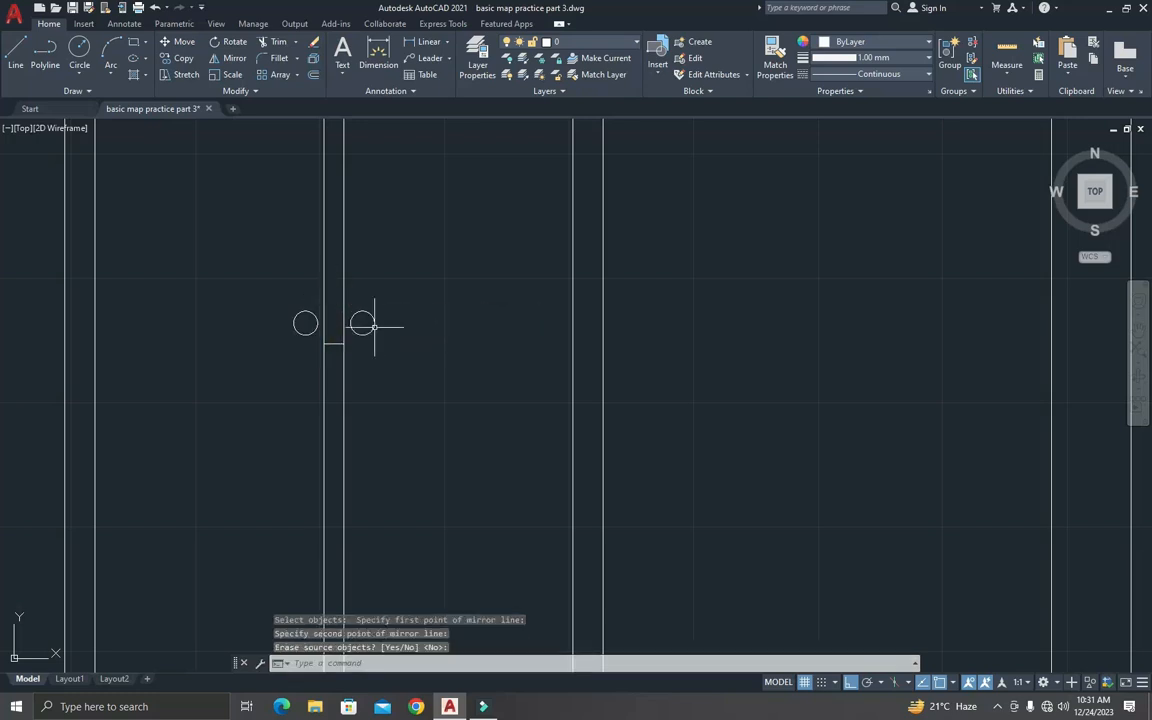
{"action": "key", "text": "Escape"}
{"action": "key", "text": "Escape"}
Step: Erase the short horizontal helper line between the two door knobs
{"action": "key", "text": "Return"}
{"action": "left_click", "coordinate": [334, 342]}
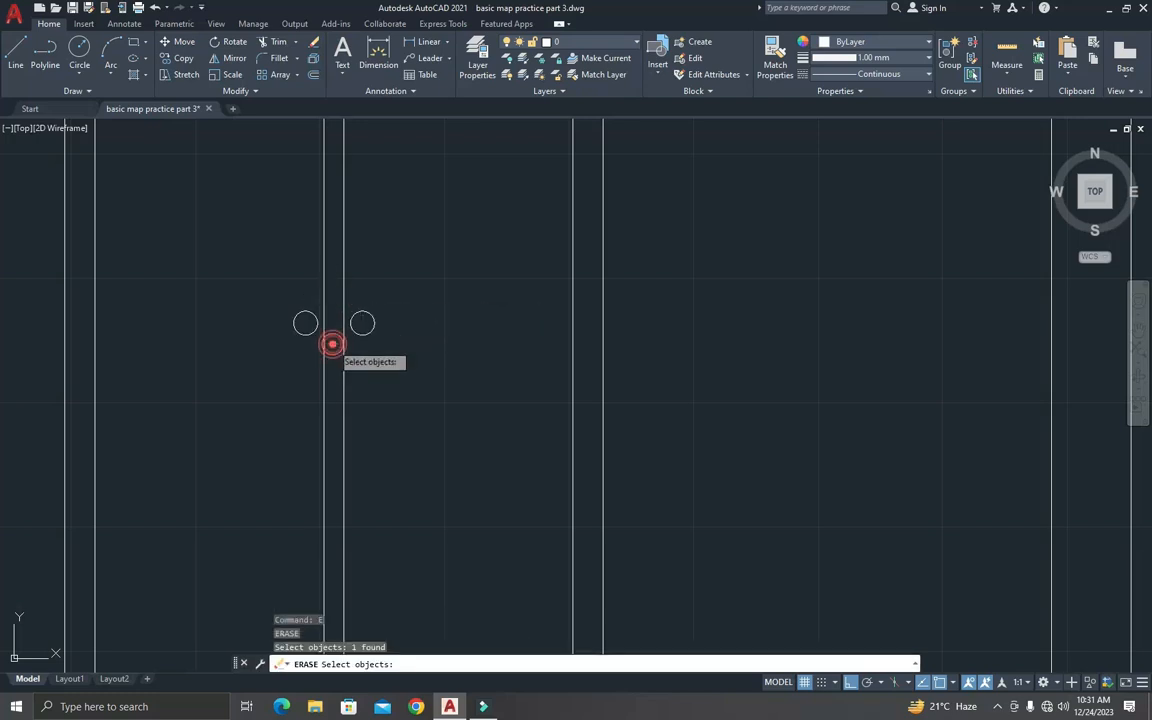
{"action": "scroll", "coordinate": [374, 355], "scroll_direction": "down", "scroll_amount": 5}
{"action": "scroll", "coordinate": [390, 370], "scroll_direction": "down", "scroll_amount": 4}
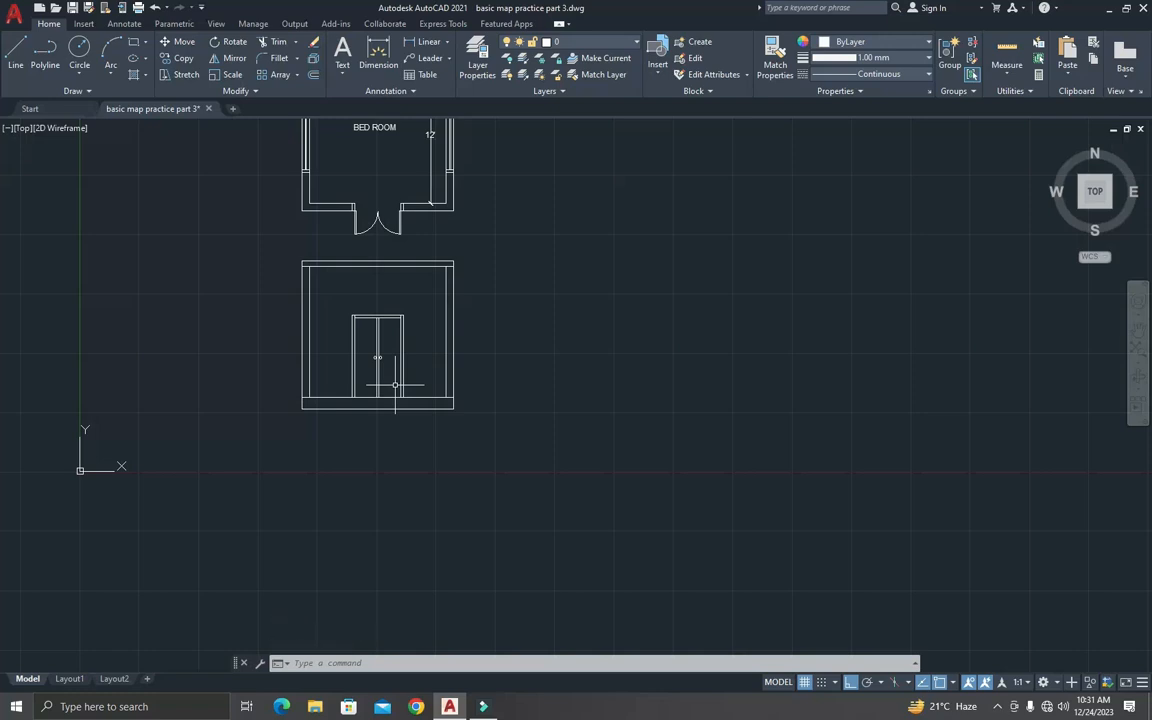
Step: Add the multiline text "front elevetion" below the elevation with a text height of 6"
{"action": "scroll", "coordinate": [396, 380], "scroll_direction": "up", "scroll_amount": 2}
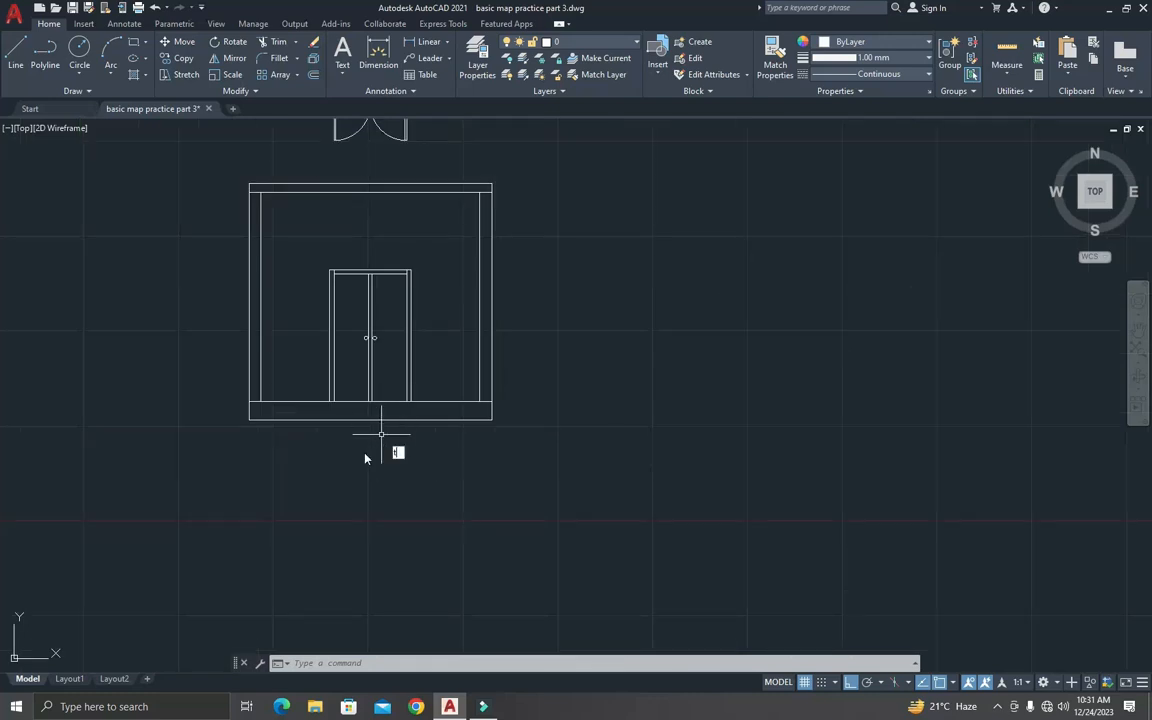
{"action": "type", "text": "t"}
{"action": "key", "text": "Return"}
{"action": "left_click", "coordinate": [284, 447]}
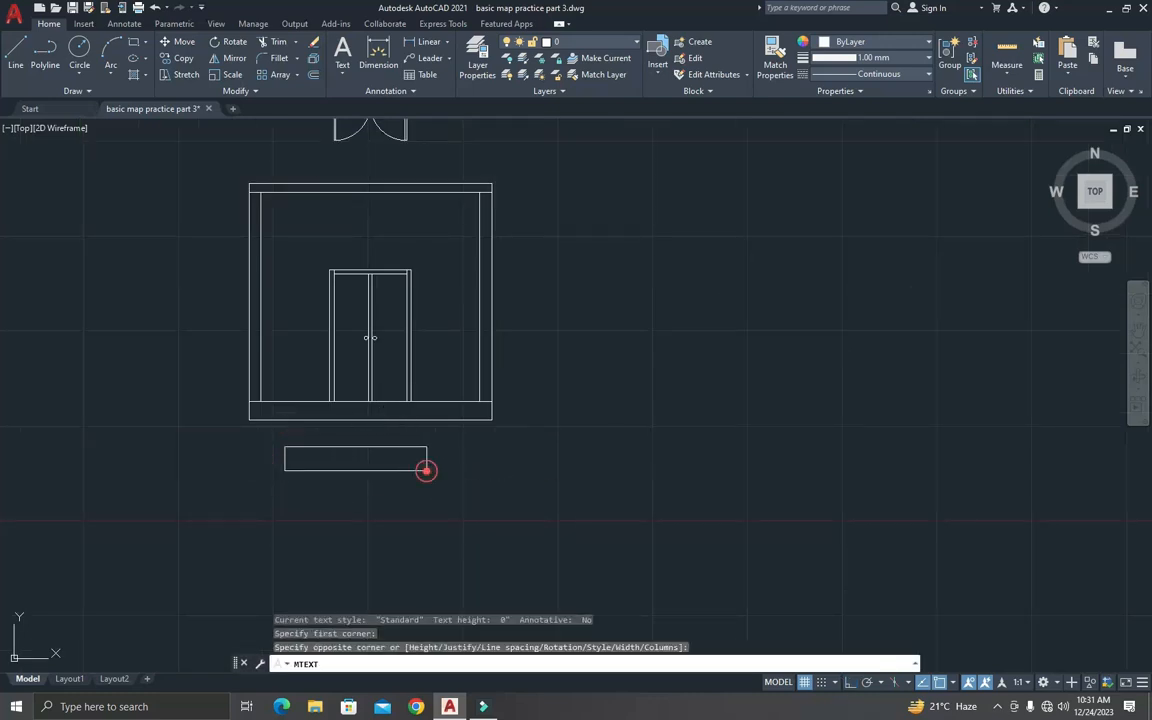
{"action": "left_click", "coordinate": [427, 475]}
{"action": "type", "text": "fr"}
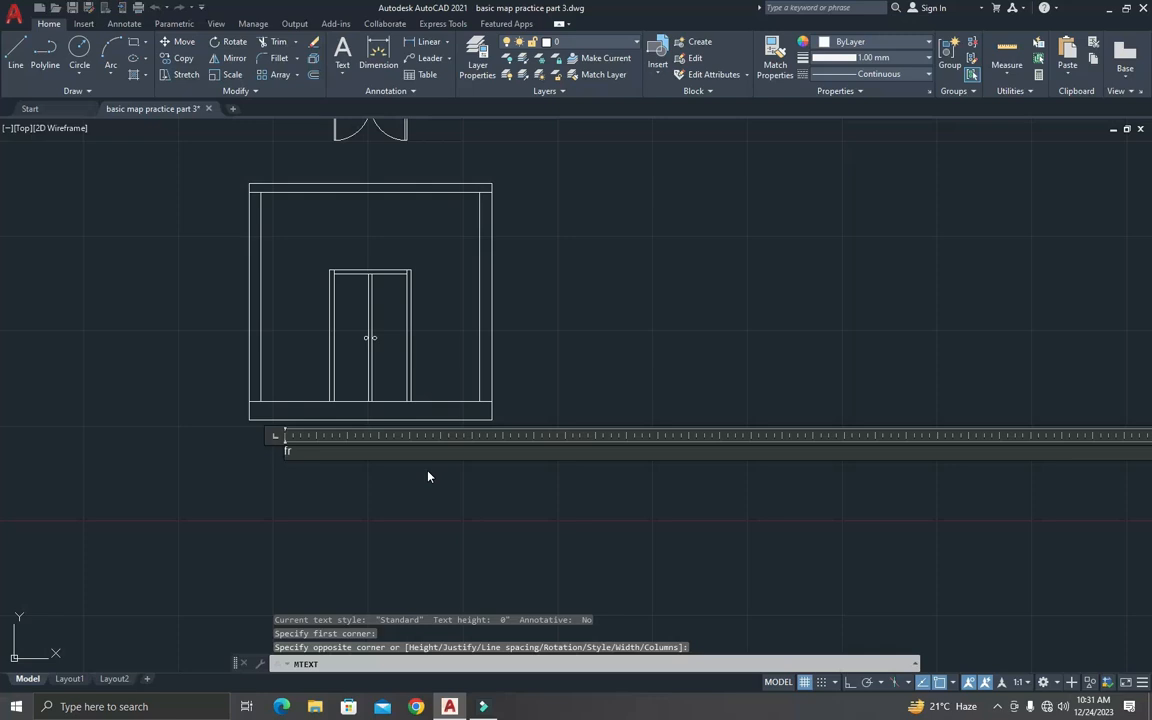
{"action": "type", "text": "ont "}
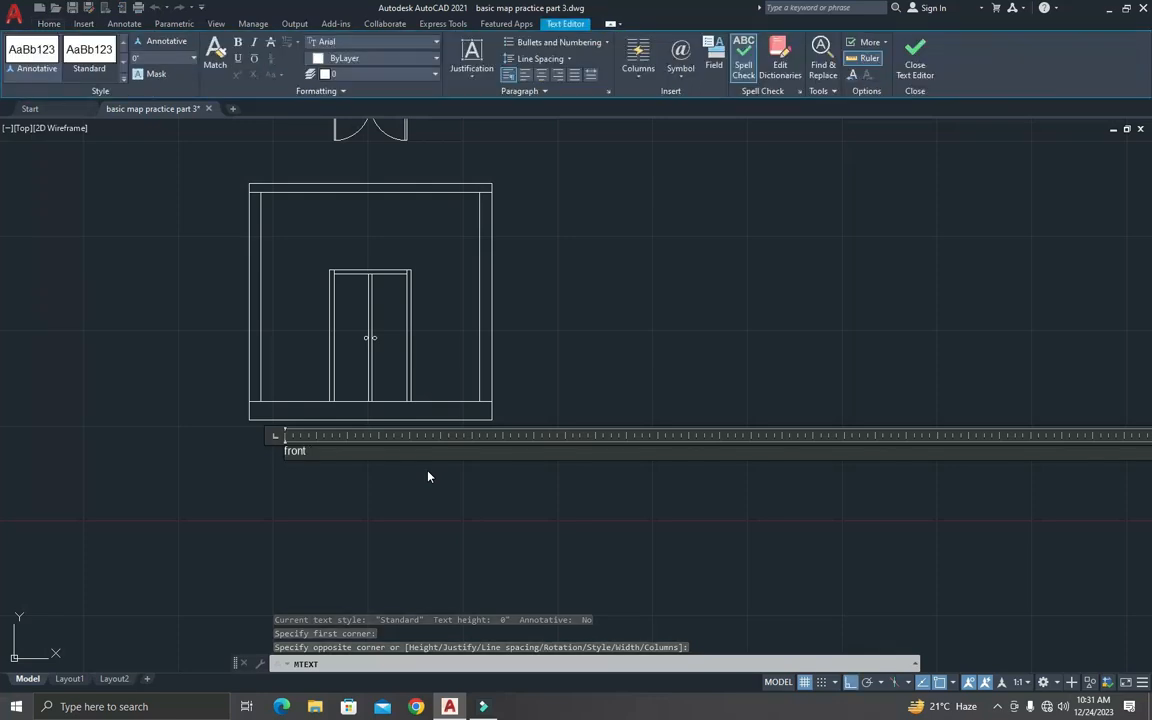
{"action": "type", "text": "le"}
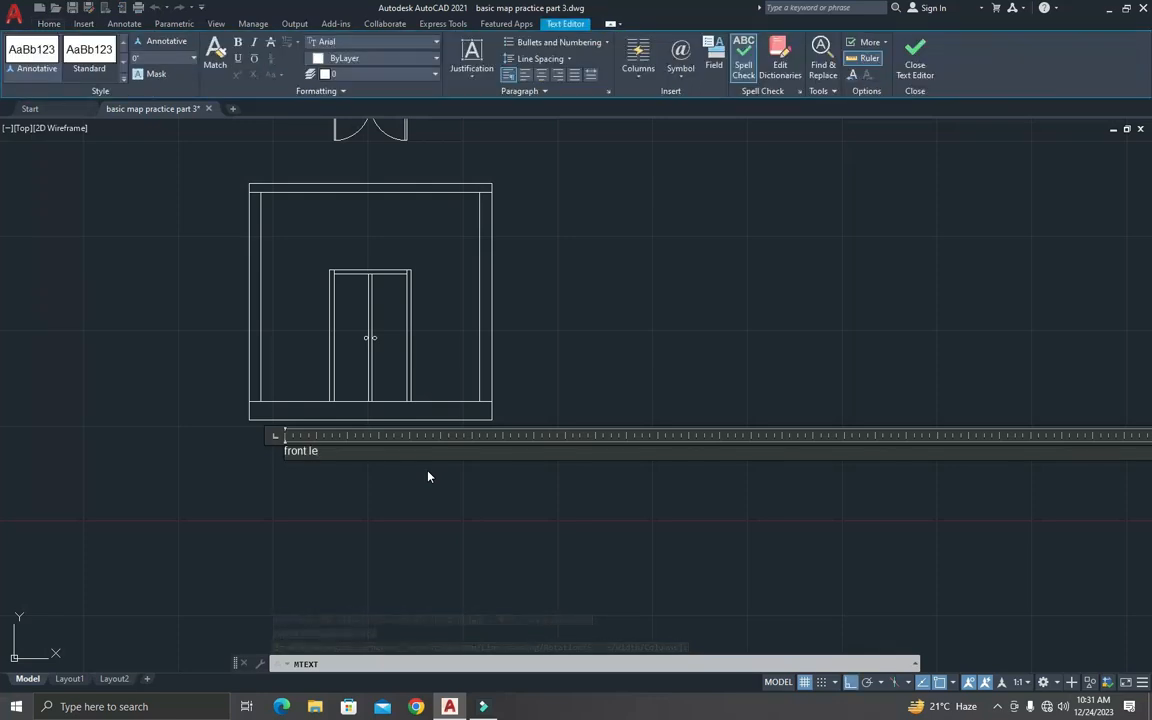
{"action": "key", "text": "BackSpace"}
{"action": "key", "text": "BackSpace"}
{"action": "type", "text": "ele"}
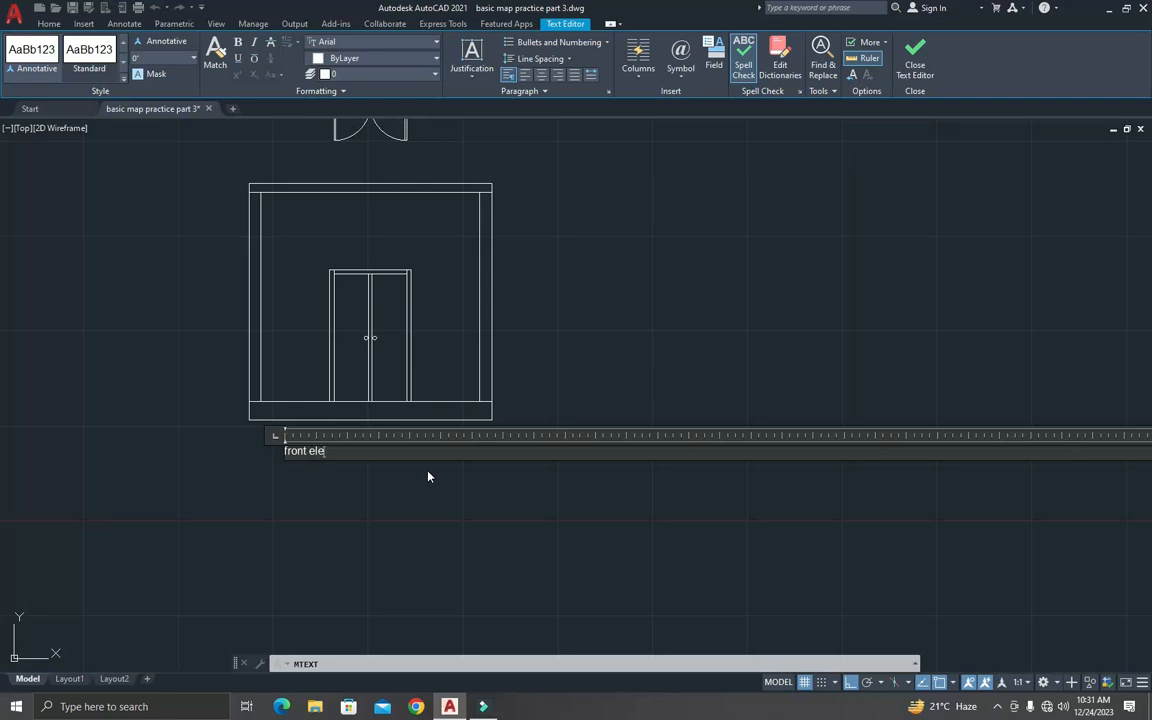
{"action": "type", "text": "vetion"}
{"action": "key", "text": "Return"}
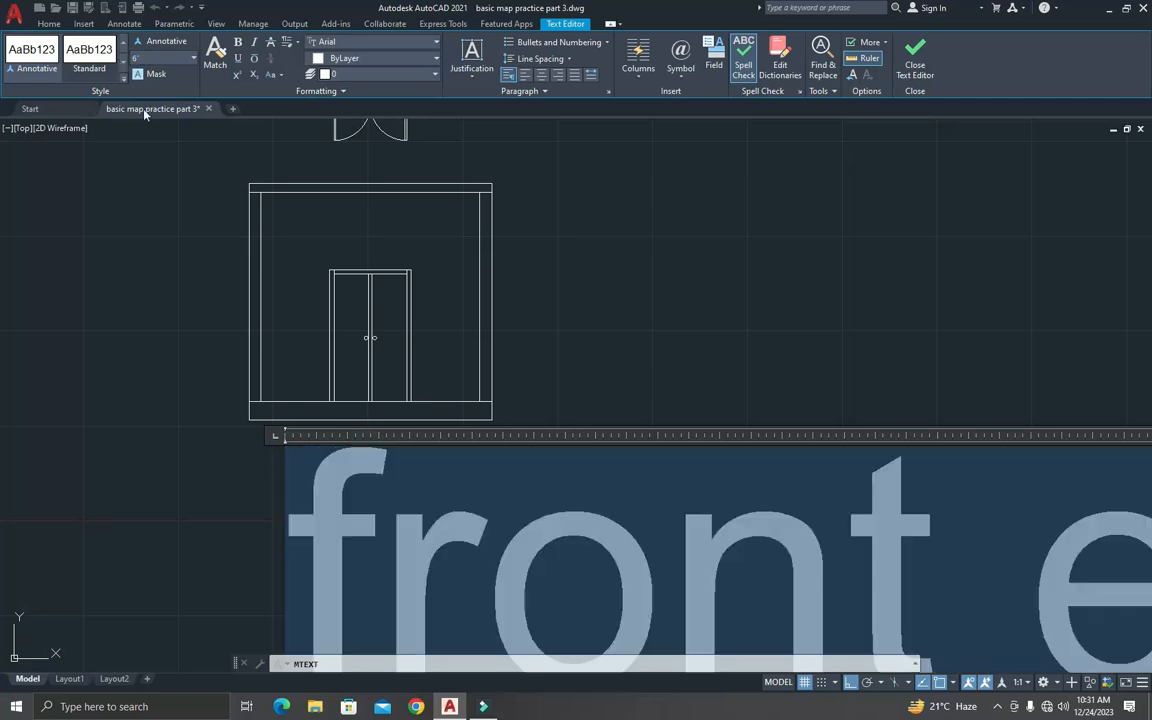
{"action": "key", "text": "Escape"}
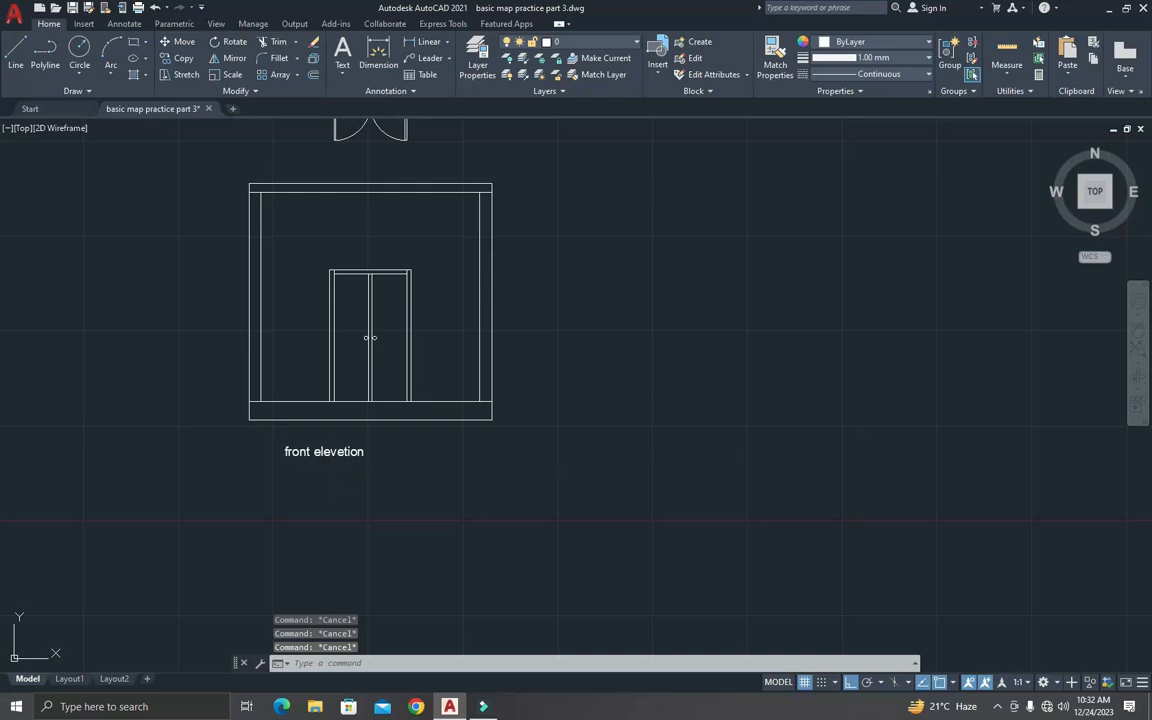
Step: Move the "front elevetion" label farther left beneath the elevation's base
{"action": "type", "text": "m"}
{"action": "key", "text": "space"}
{"action": "left_click", "coordinate": [342, 452]}
{"action": "key", "text": "Return"}
{"action": "left_click", "coordinate": [365, 470]}
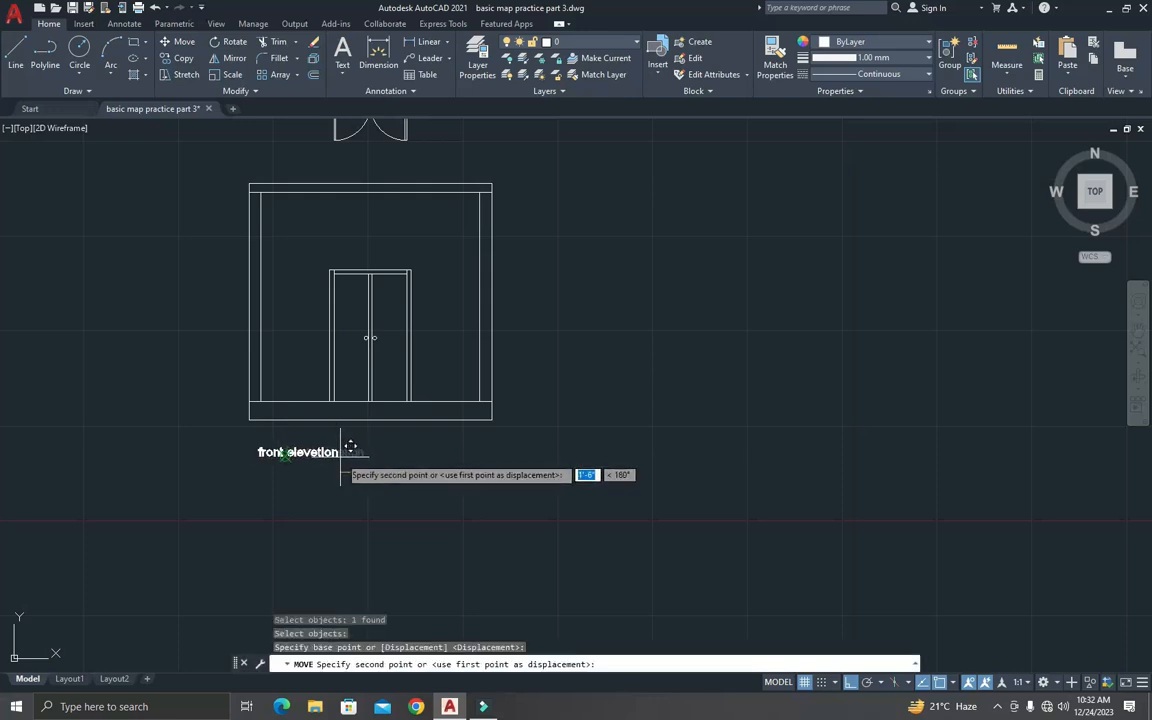
{"action": "left_click", "coordinate": [300, 435]}
{"action": "key", "text": "Escape"}
{"action": "scroll", "coordinate": [314, 452], "scroll_direction": "down", "scroll_amount": 5}
{"action": "scroll", "coordinate": [373, 360], "scroll_direction": "up", "scroll_amount": 3}
{"action": "scroll", "coordinate": [373, 360], "scroll_direction": "down", "scroll_amount": 2}
{"action": "scroll", "coordinate": [330, 300], "scroll_direction": "up", "scroll_amount": 4}
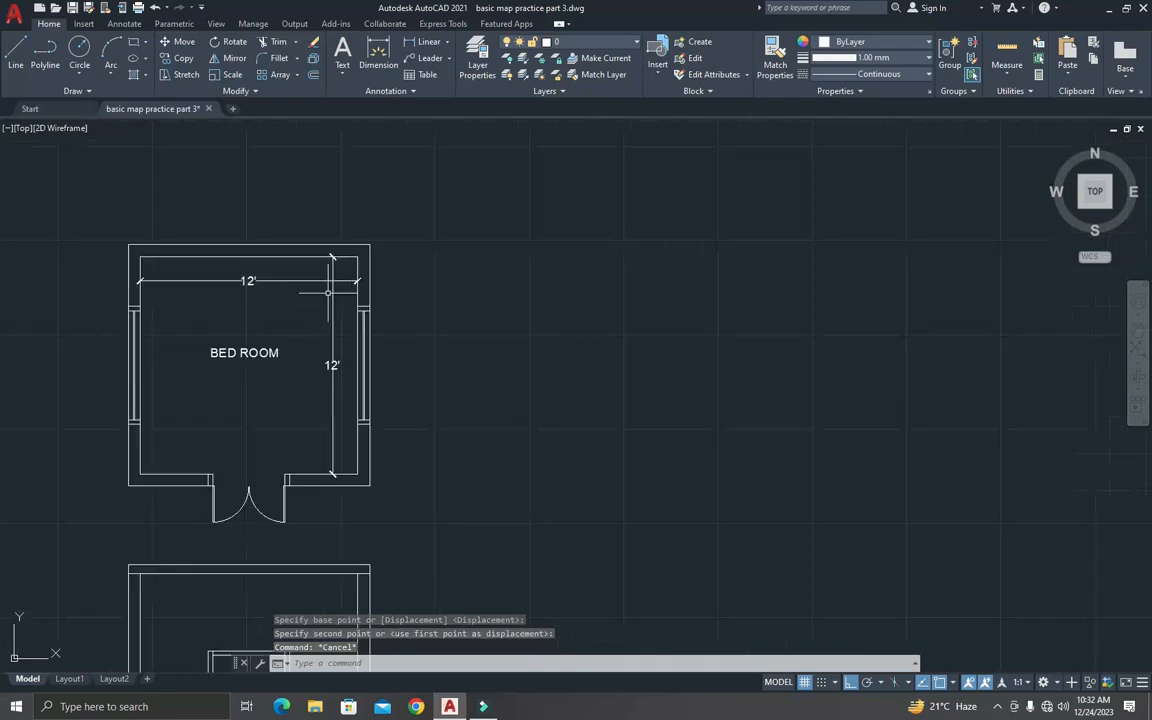
Step: Draw a U-shaped section marker across the bedroom's right-hand window, with a horizontal line through the wall and two legs pointing up
{"action": "scroll", "coordinate": [330, 300], "scroll_direction": "up", "scroll_amount": 4}
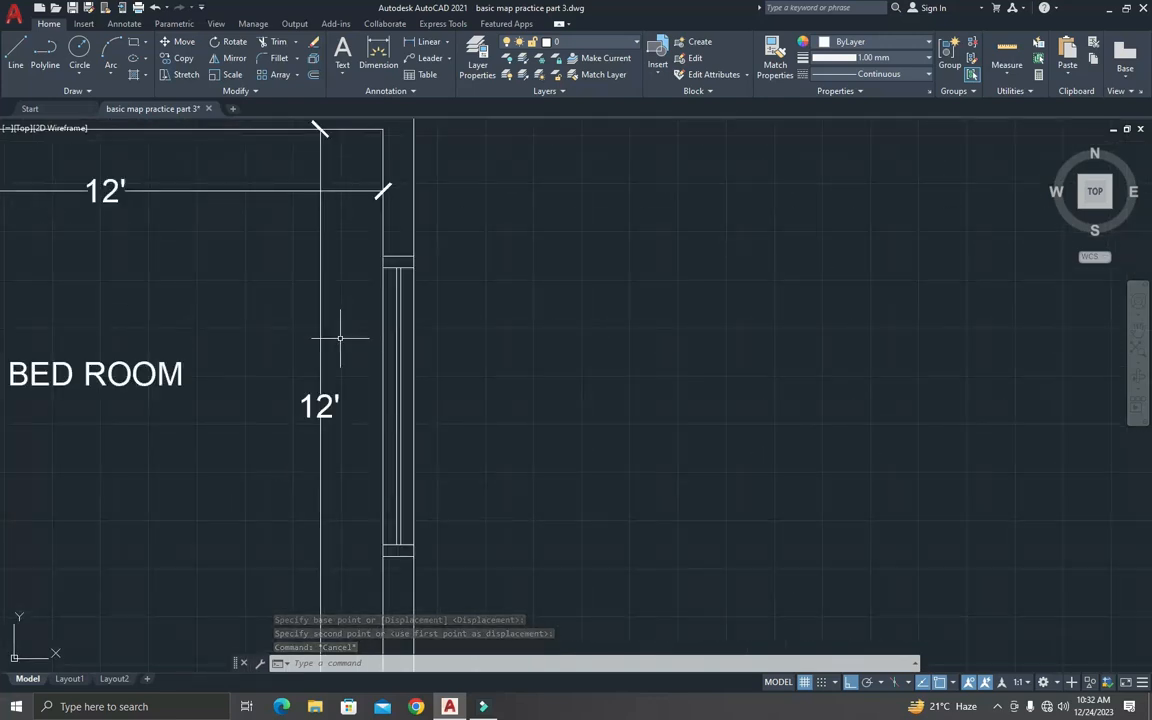
{"action": "scroll", "coordinate": [340, 340], "scroll_direction": "down", "scroll_amount": 8}
{"action": "scroll", "coordinate": [354, 363], "scroll_direction": "up", "scroll_amount": 7}
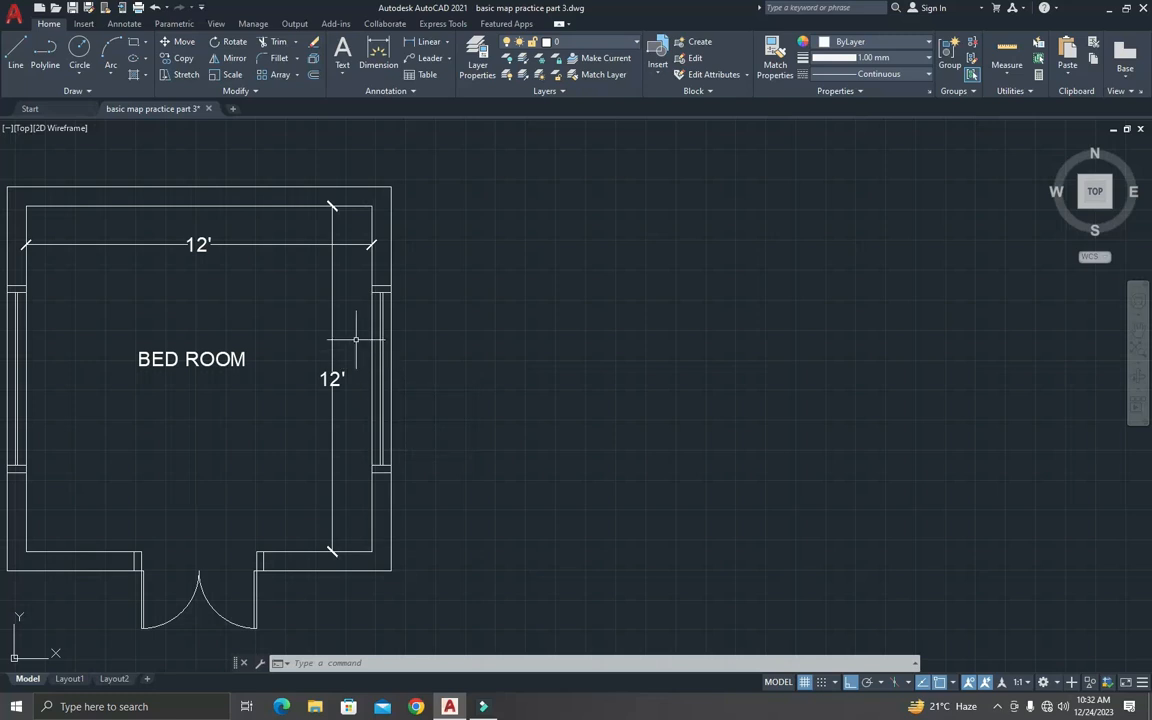
{"action": "type", "text": "l"}
{"action": "key", "text": "Return"}
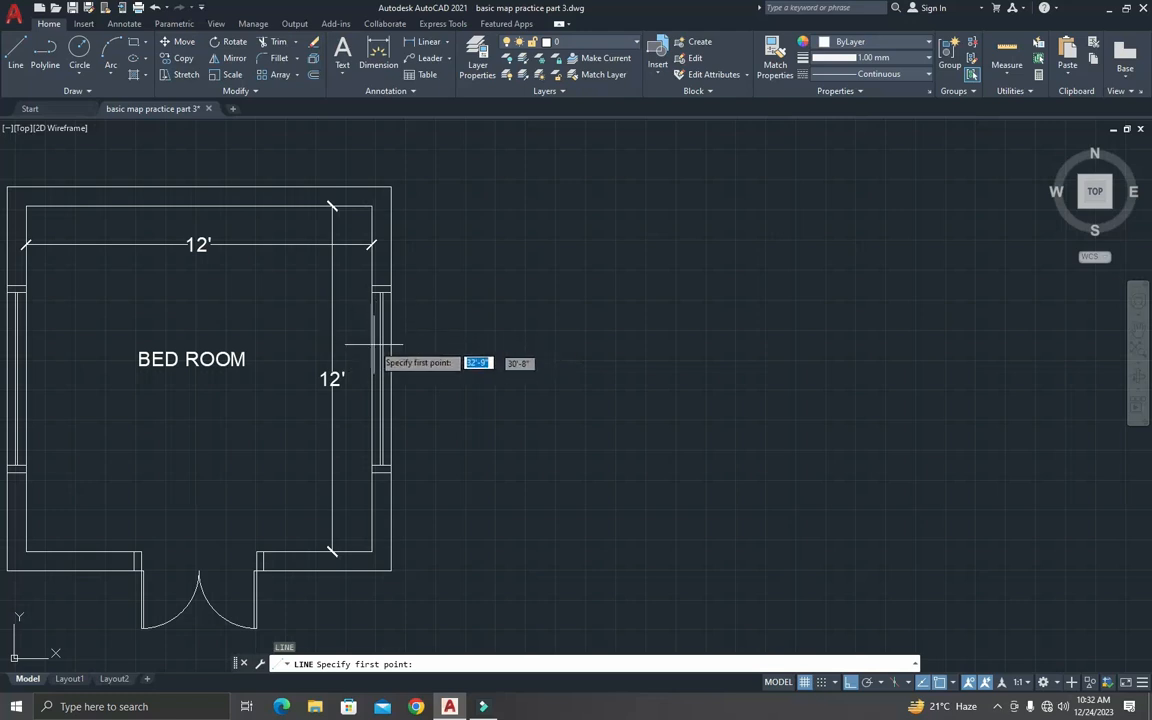
{"action": "left_click", "coordinate": [358, 338]}
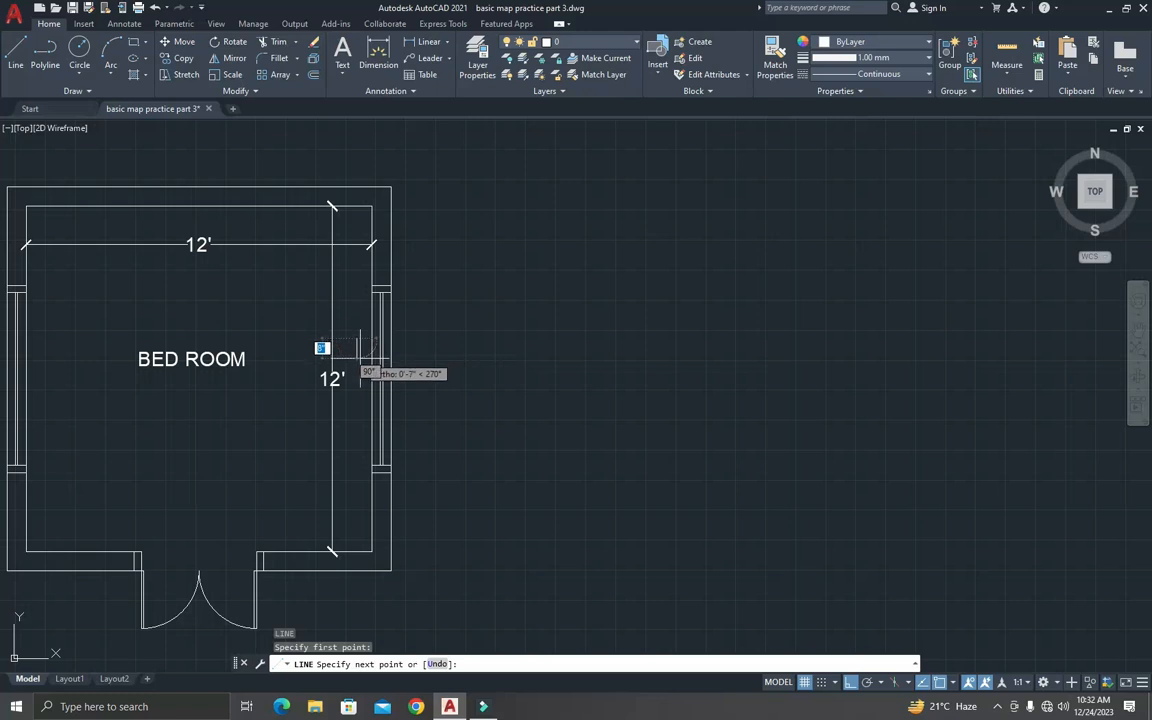
{"action": "left_click", "coordinate": [360, 366]}
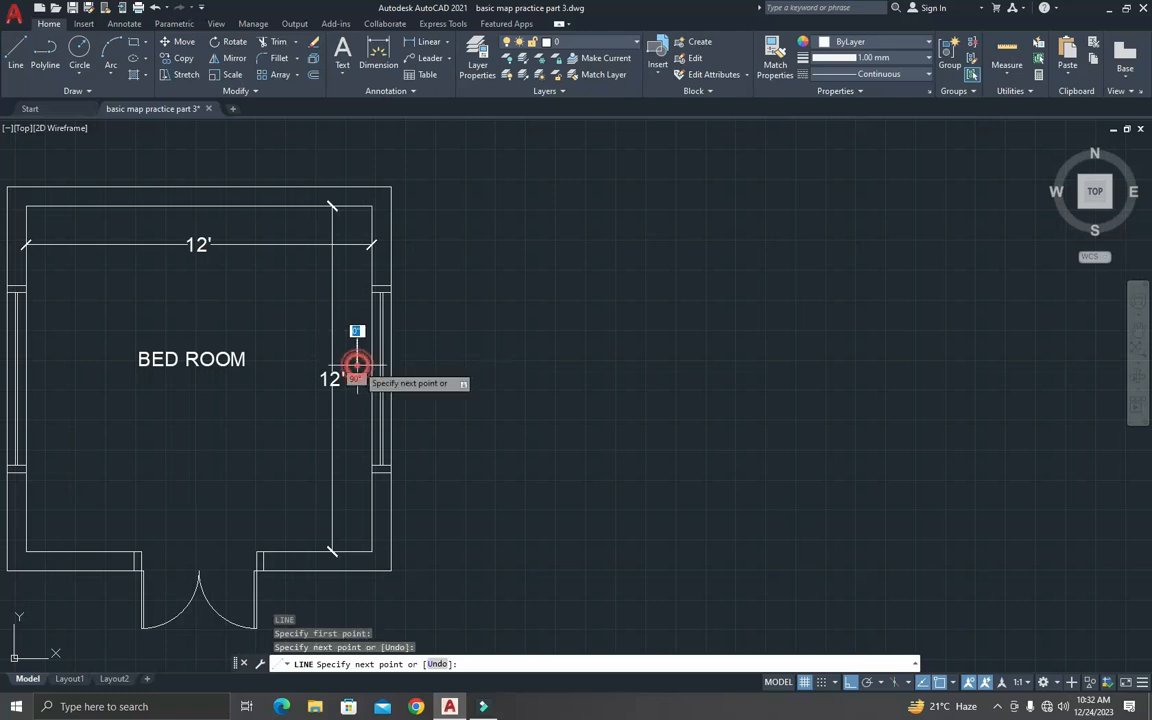
{"action": "left_click", "coordinate": [408, 366]}
{"action": "key", "text": "Escape"}
{"action": "scroll", "coordinate": [379, 350], "scroll_direction": "up", "scroll_amount": 4}
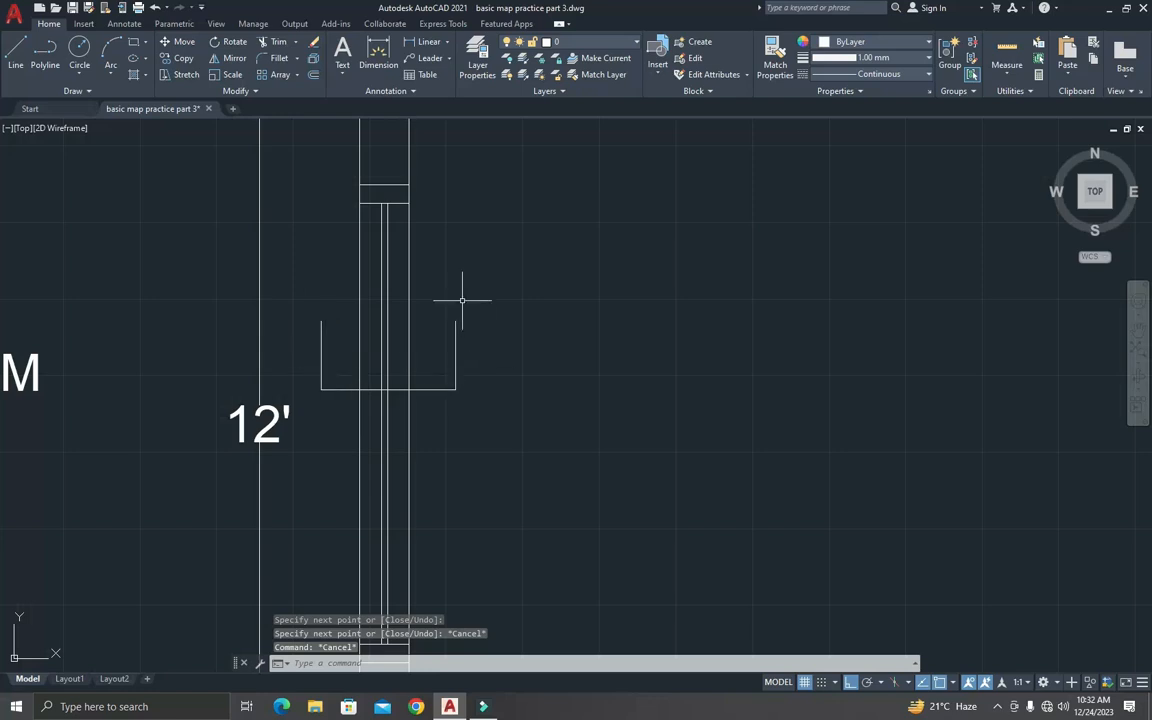
{"action": "key", "text": "Escape"}
{"action": "key", "text": "Escape"}
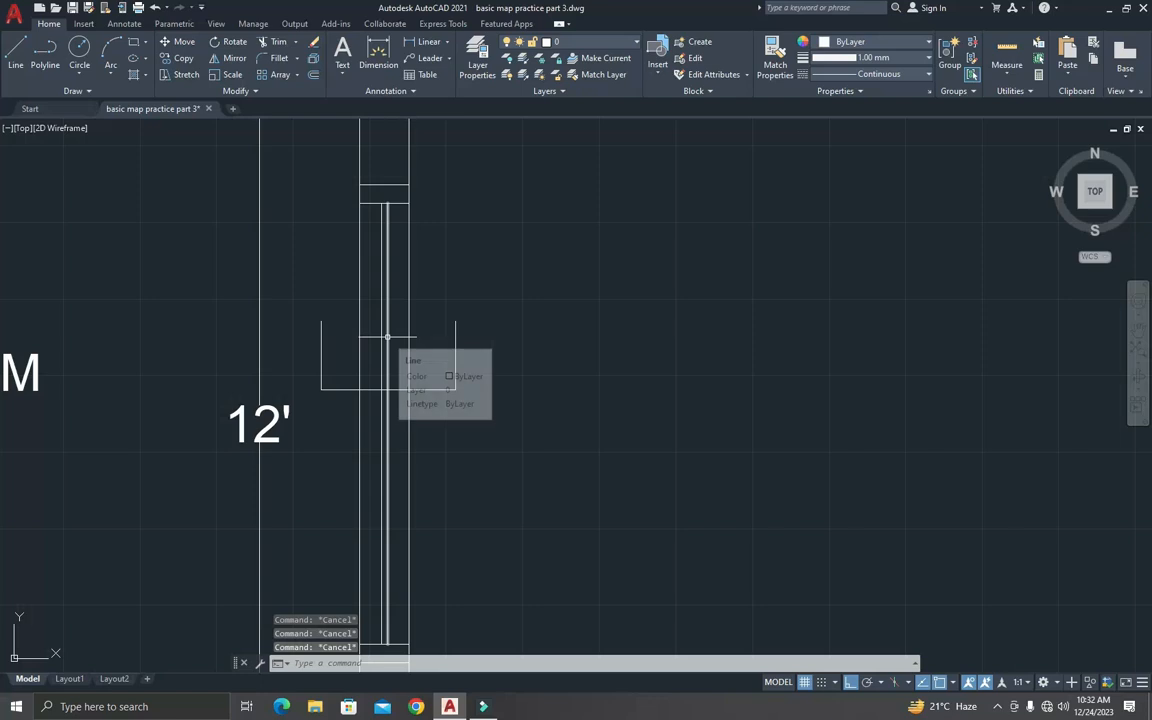
Step: Add the multiline text "A" above the section marker's left leg with a text height of 6"
{"action": "type", "text": "mt"}
{"action": "key", "text": "Return"}
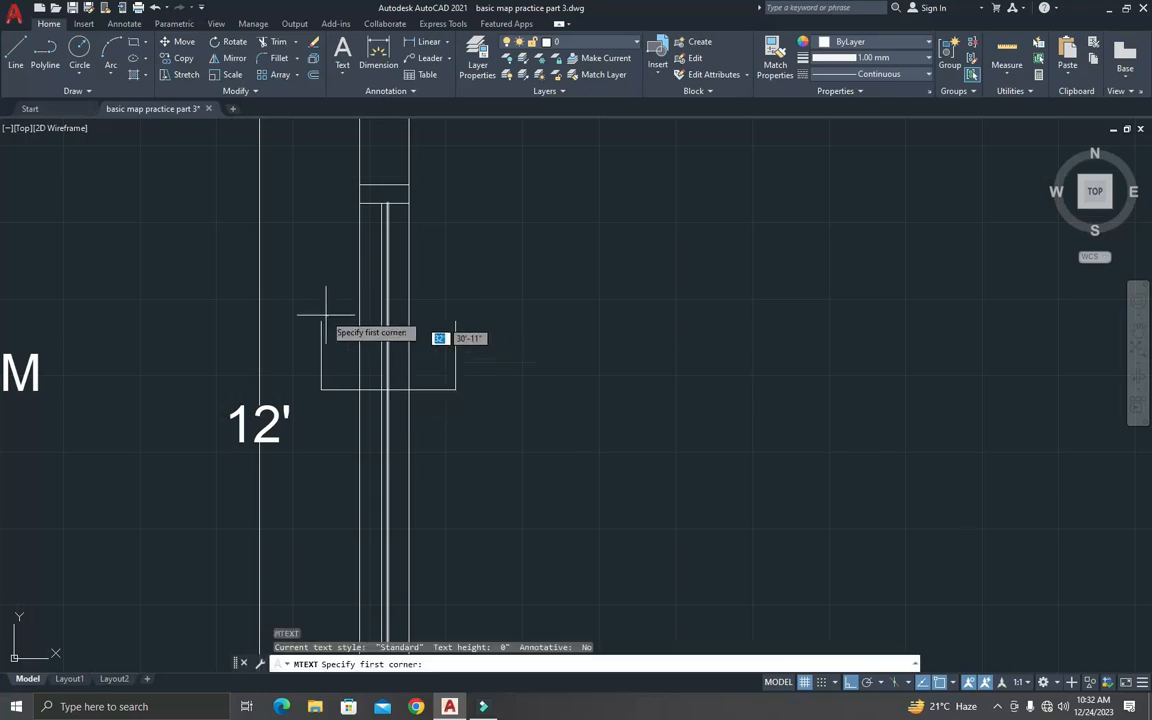
{"action": "left_click", "coordinate": [334, 310]}
{"action": "left_click", "coordinate": [334, 311]}
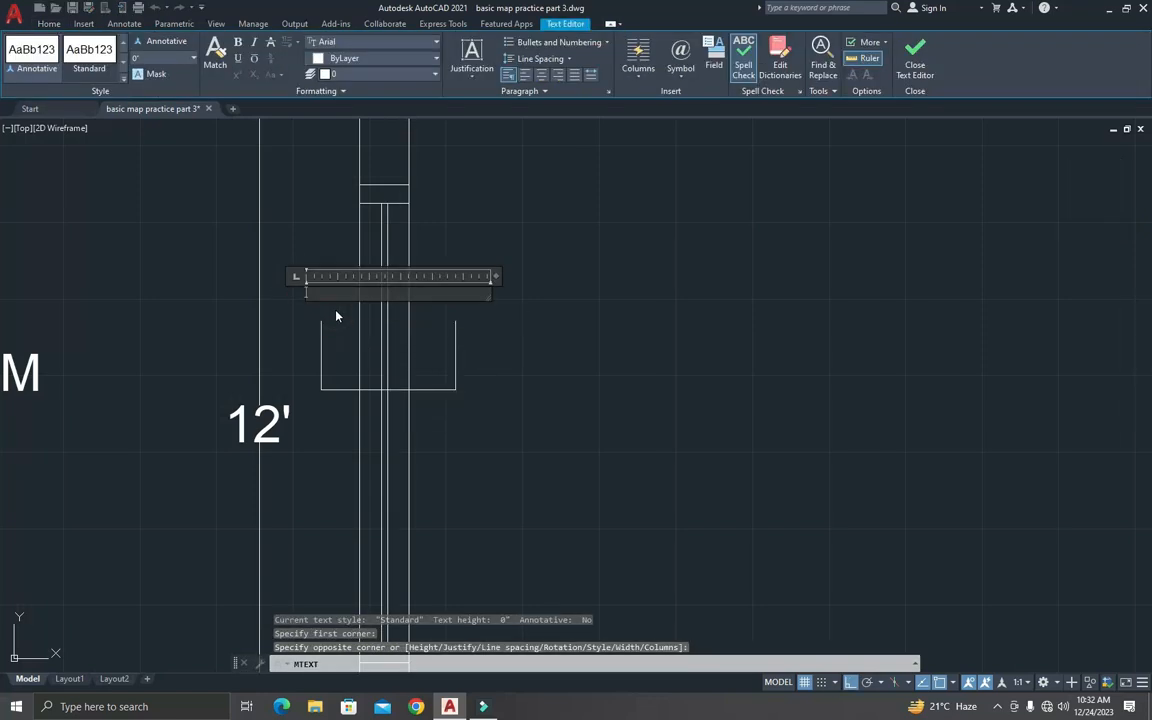
{"action": "type", "text": "A"}
{"action": "type", "text": "6'"}
{"action": "key", "text": "Return"}
{"action": "left_click", "coordinate": [280, 251]}
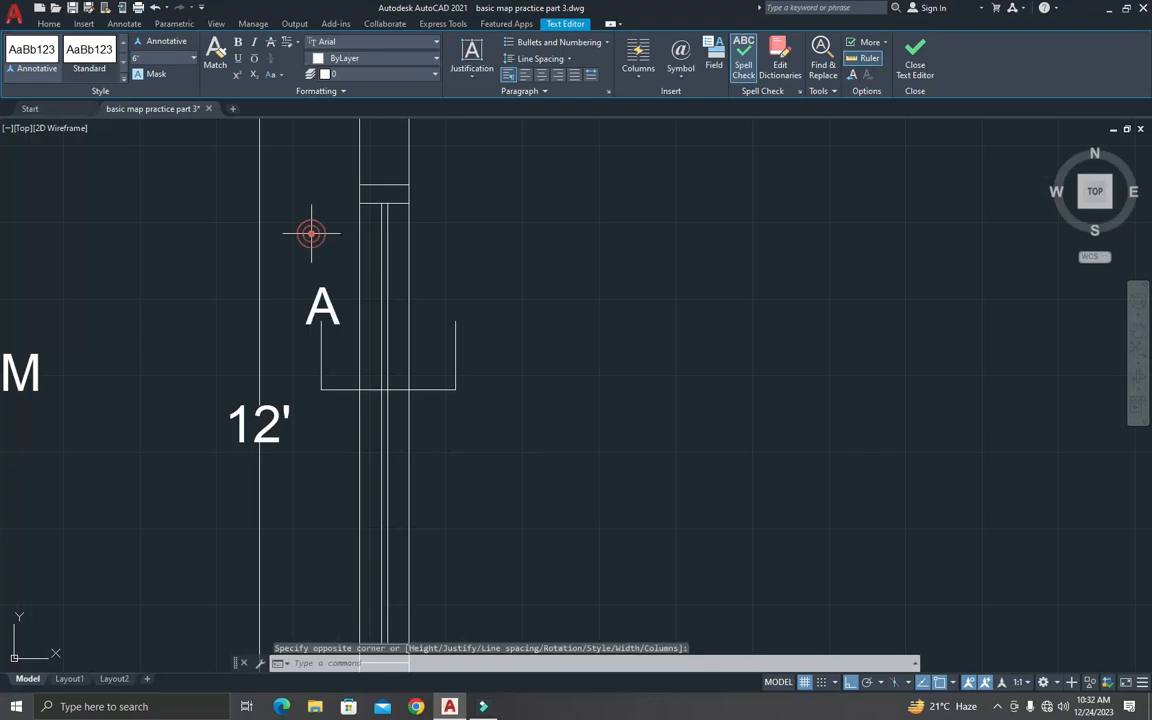
{"action": "key", "text": "Escape"}
{"action": "key", "text": "Escape"}
{"action": "key", "text": "Escape"}
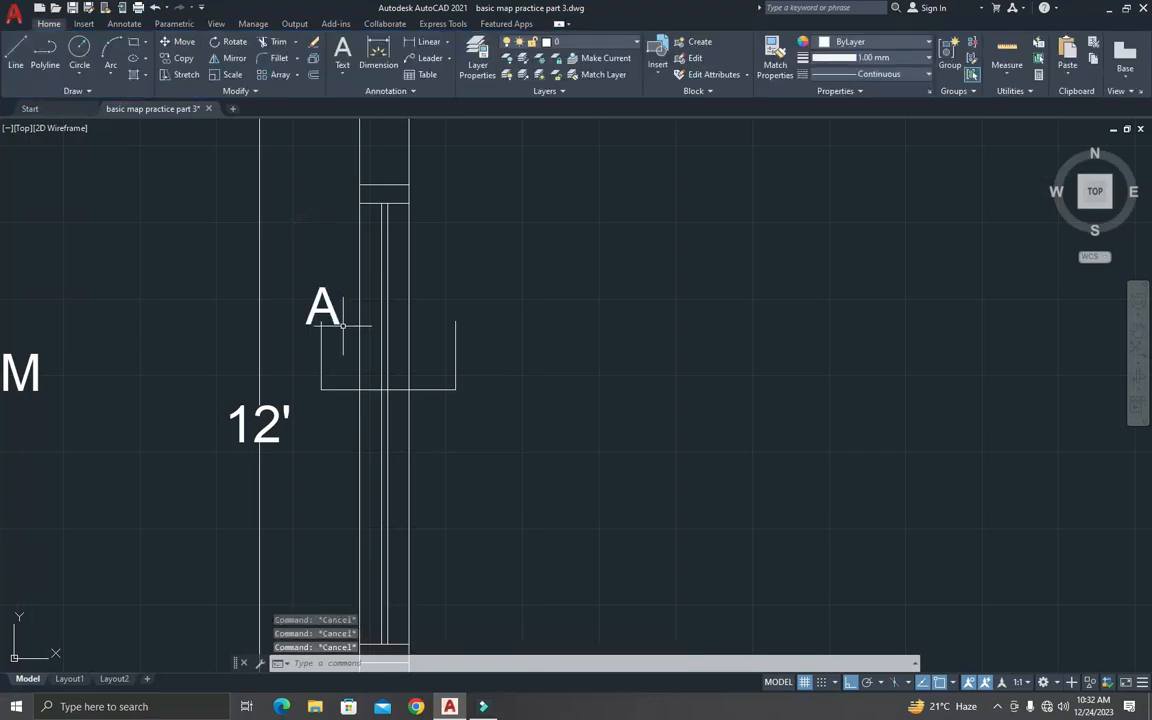
Step: Try to draw a small circle centred on the letter "A" above the section marker
{"action": "type", "text": "ci"}
{"action": "key", "text": "Return"}
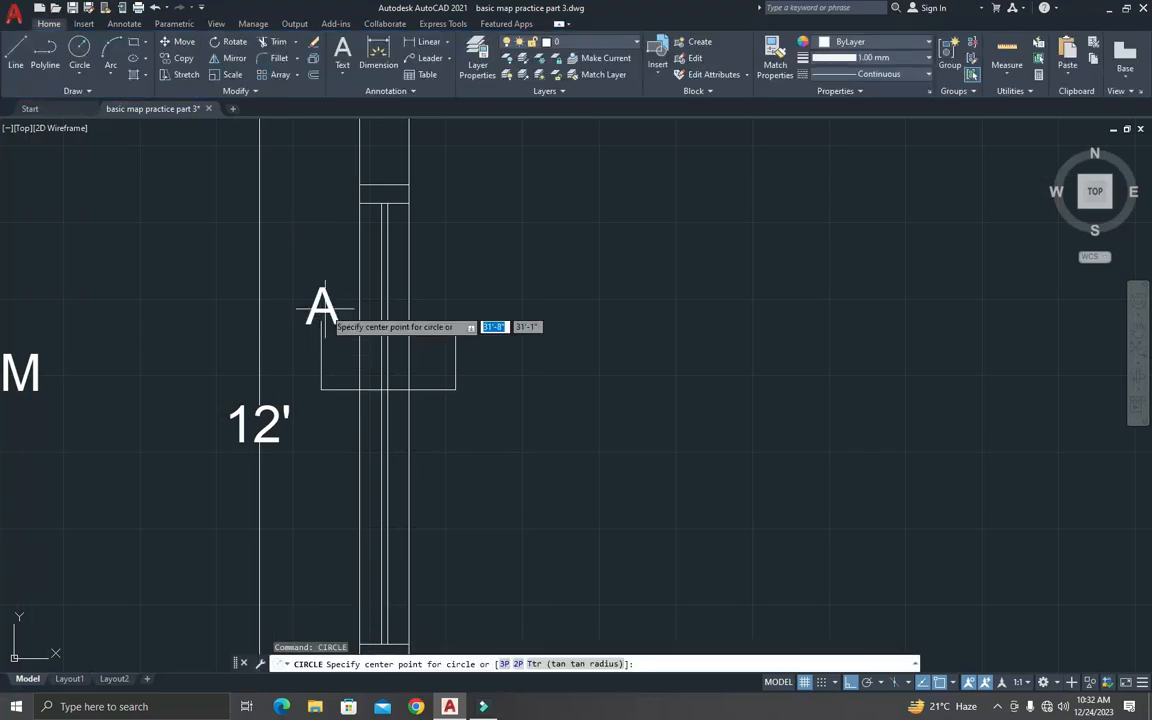
{"action": "left_click", "coordinate": [324, 309]}
{"action": "left_click", "coordinate": [334, 316]}
{"action": "key", "text": "Escape"}
{"action": "key", "text": "Escape"}
Step: Erase the small circle drawn over the letter "A"
{"action": "type", "text": "e"}
{"action": "key", "text": "Return"}
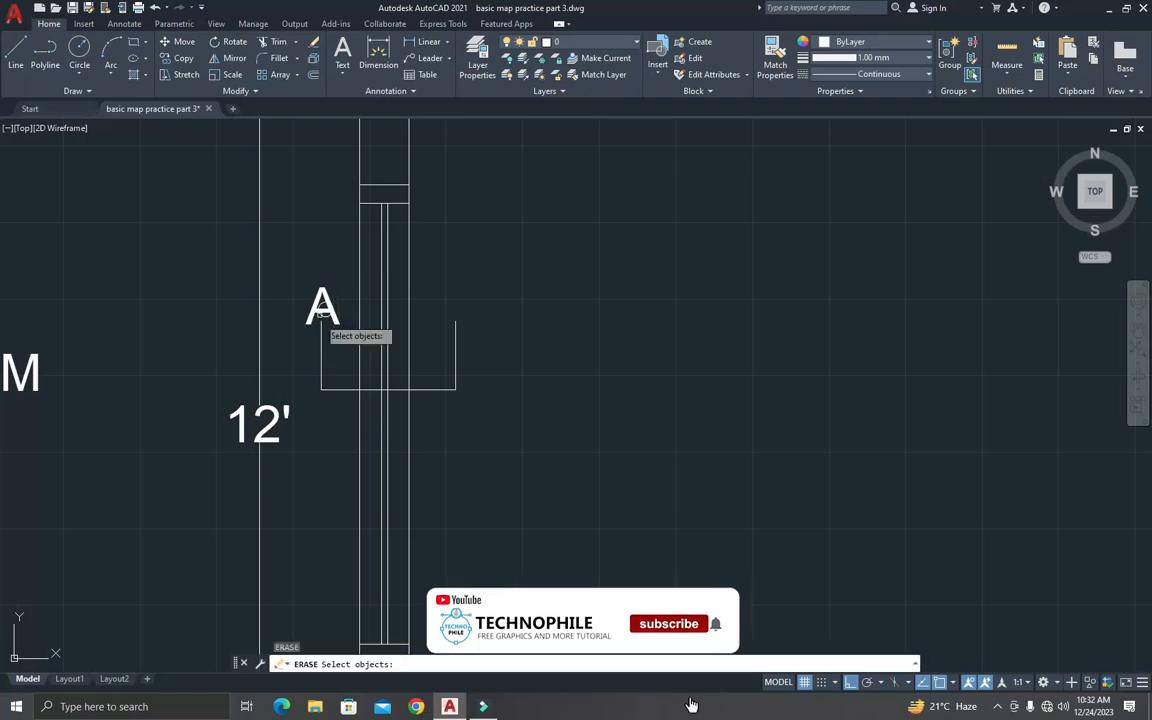
{"action": "left_click", "coordinate": [323, 316]}
{"action": "key", "text": "Return"}
{"action": "key", "text": "Escape"}
{"action": "key", "text": "Escape"}
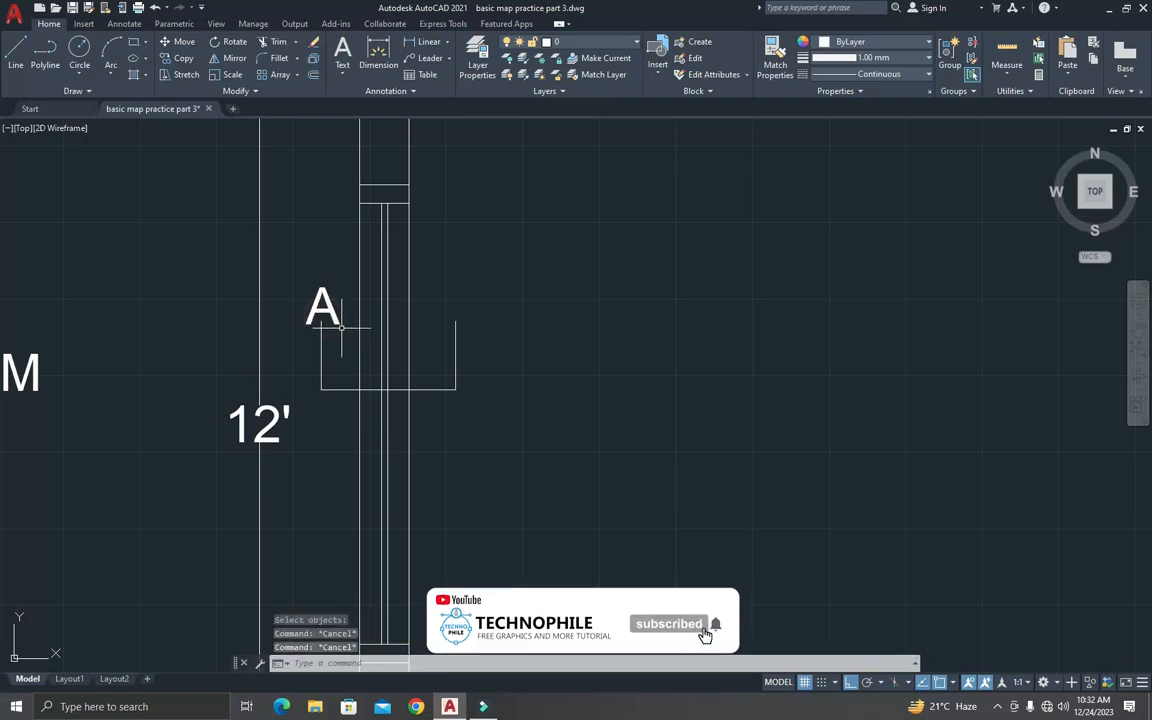
Step: Copy the letter "A" horizontally to above the section marker's right leg
{"action": "type", "text": "co"}
{"action": "key", "text": "Return"}
{"action": "left_click", "coordinate": [333, 312]}
{"action": "key", "text": "Return"}
{"action": "left_click", "coordinate": [340, 343]}
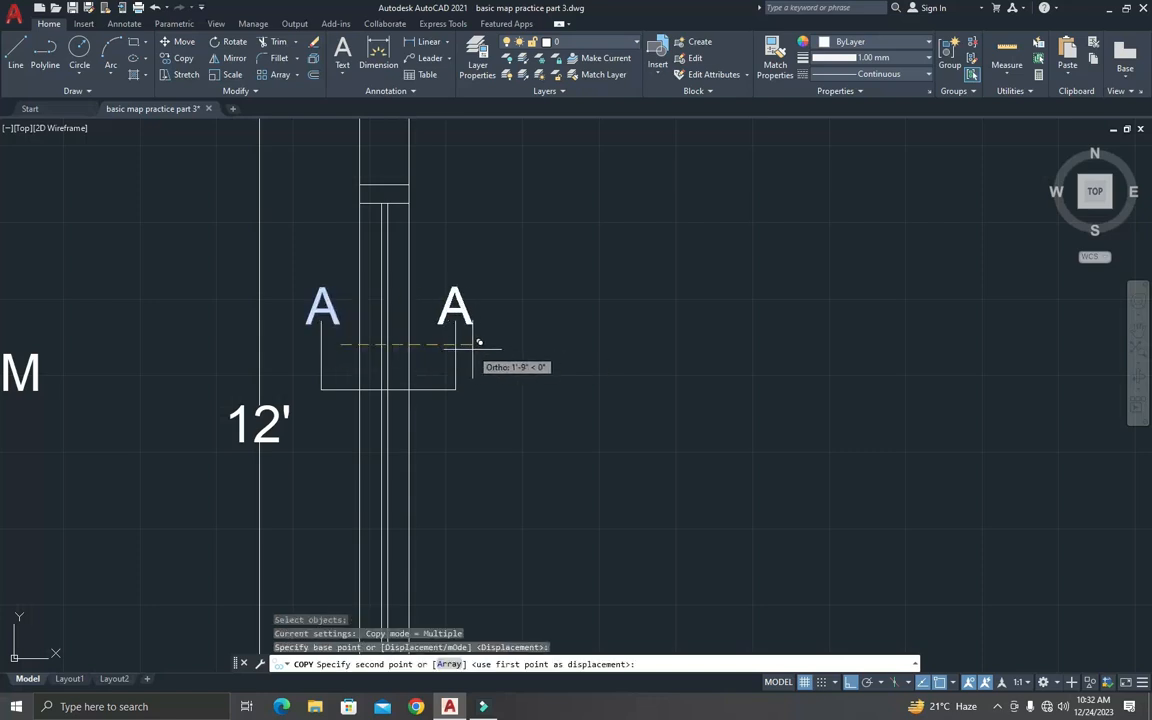
{"action": "left_click", "coordinate": [478, 344]}
{"action": "key", "text": "Escape"}
{"action": "scroll", "coordinate": [478, 357], "scroll_direction": "down", "scroll_amount": 4}
{"action": "scroll", "coordinate": [477, 378], "scroll_direction": "up", "scroll_amount": 2}
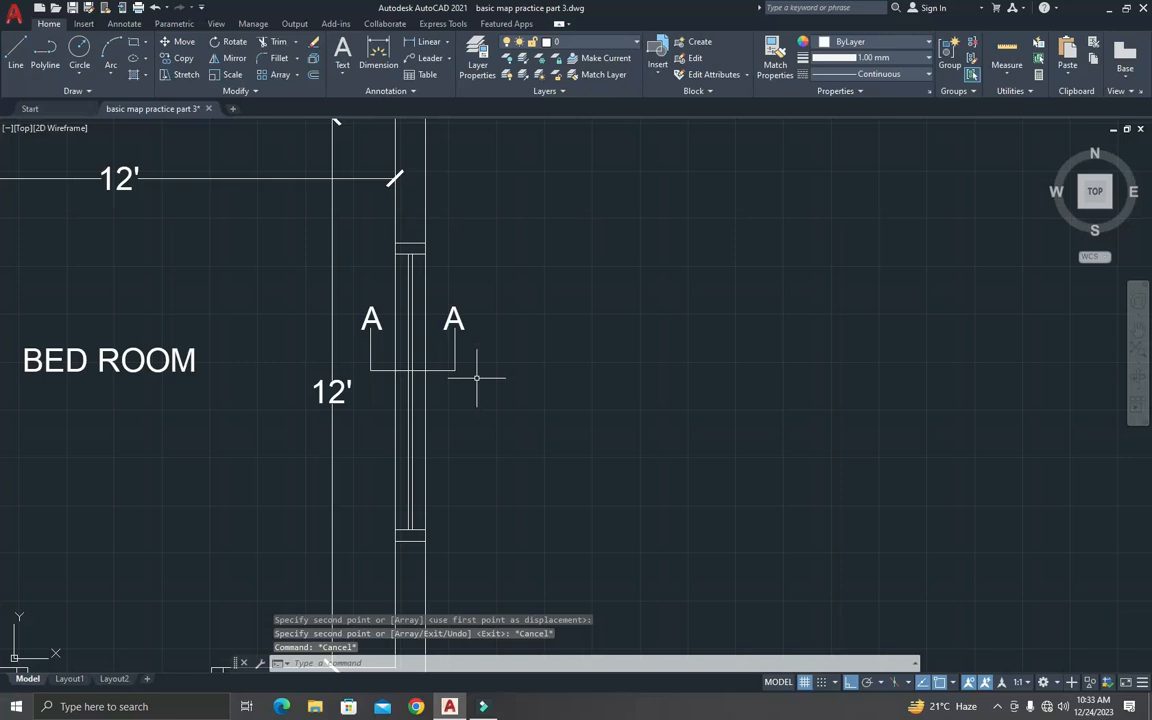
{"action": "scroll", "coordinate": [478, 366], "scroll_direction": "down", "scroll_amount": 4}
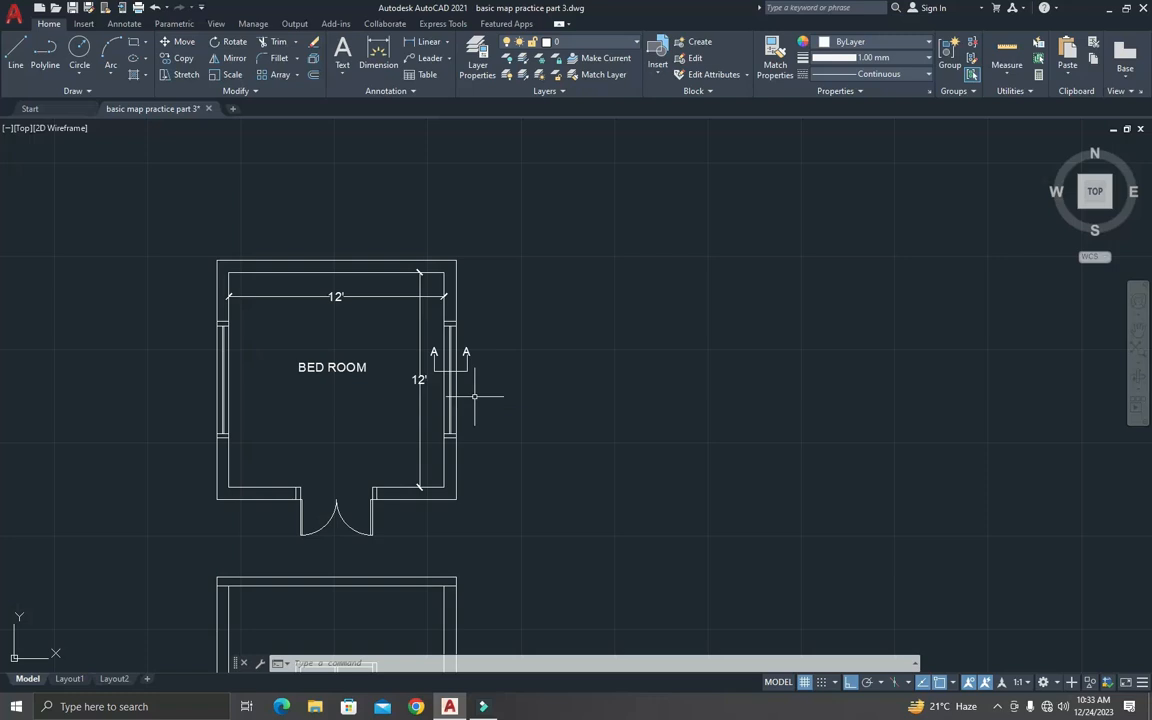
{"action": "scroll", "coordinate": [472, 394], "scroll_direction": "down", "scroll_amount": 1}
{"action": "scroll", "coordinate": [486, 396], "scroll_direction": "up", "scroll_amount": 3}
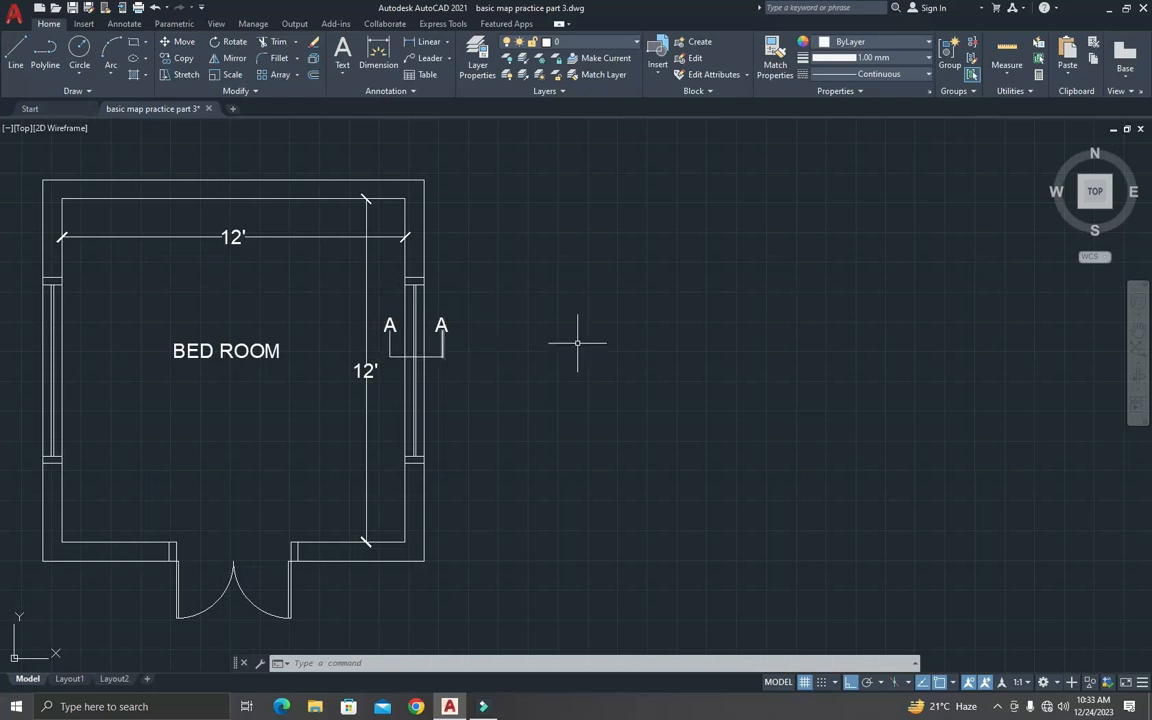
{"action": "key", "text": "Escape"}
{"action": "key", "text": "Escape"}
{"action": "key", "text": "Escape"}
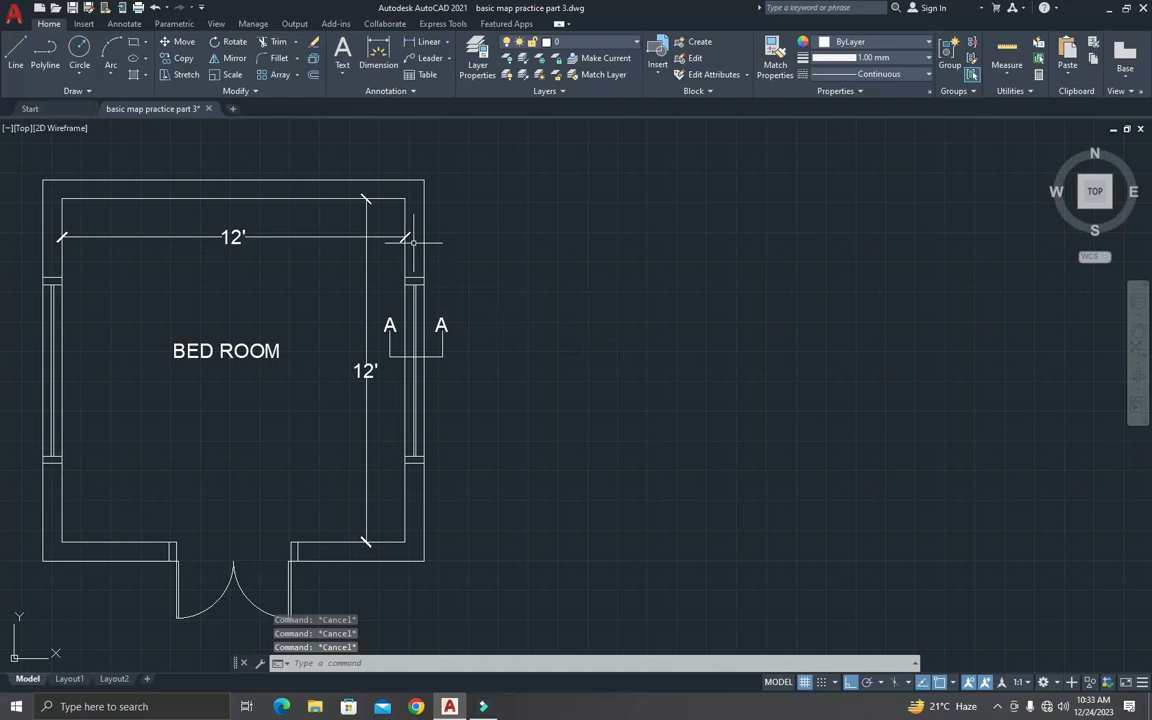
{"action": "scroll", "coordinate": [432, 333], "scroll_direction": "down", "scroll_amount": 4}
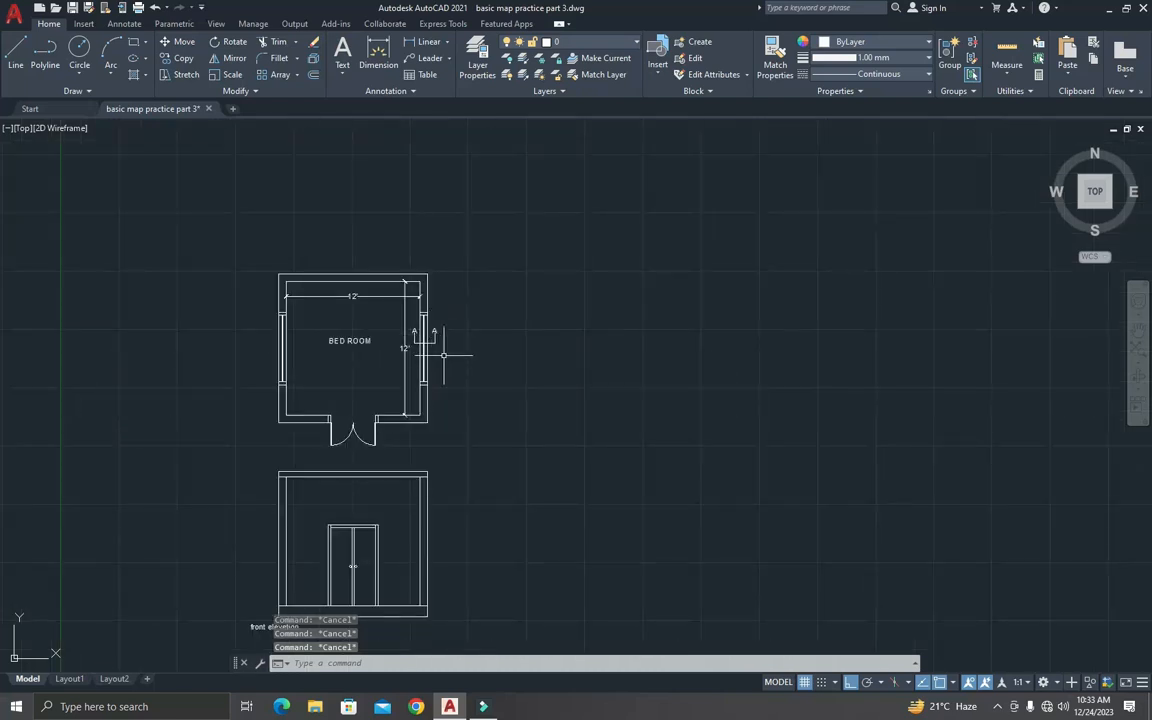
{"action": "scroll", "coordinate": [442, 325], "scroll_direction": "up", "scroll_amount": 2}
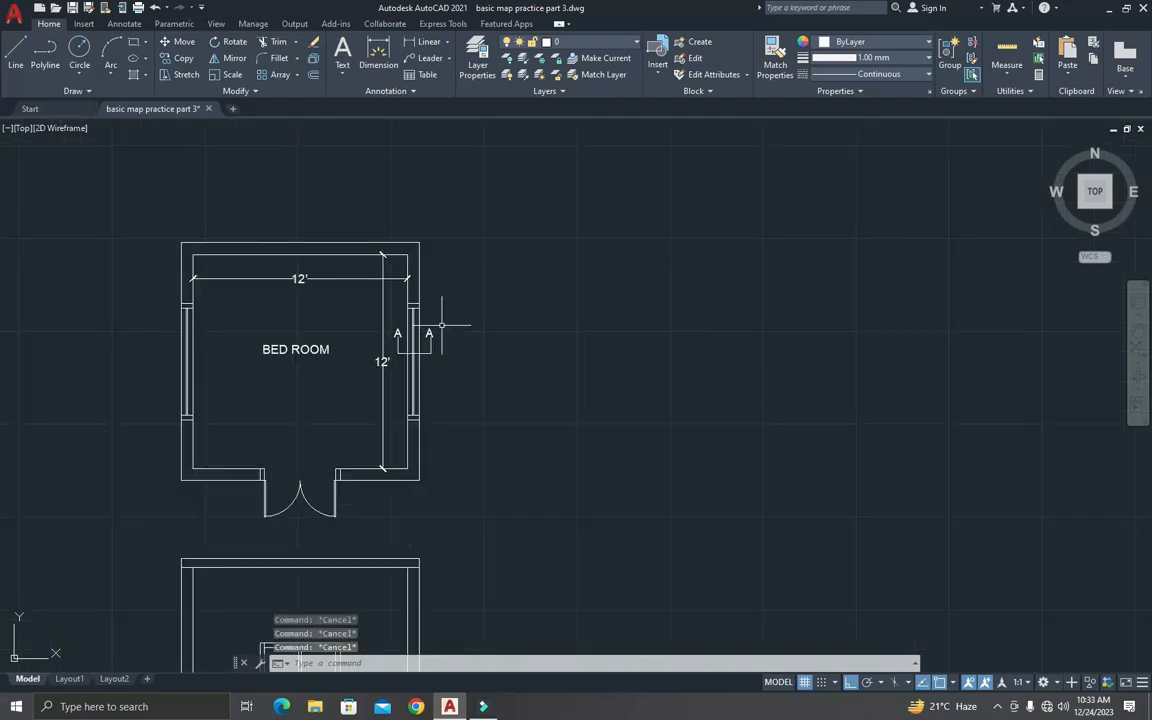
{"action": "type", "text": "l"}
{"action": "key", "text": "Return"}
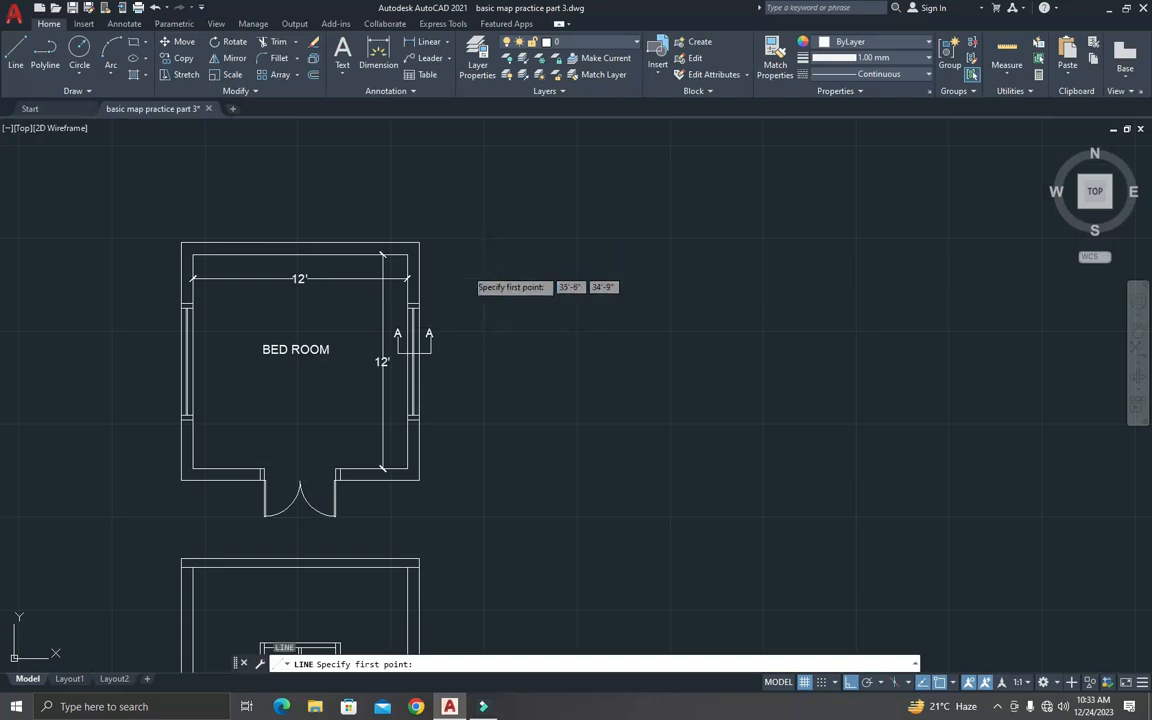
{"action": "key", "text": "Escape"}
Step: Offset the upper segment of the right wall's outer line 4' to the right of the floor plan
{"action": "key", "text": "Return"}
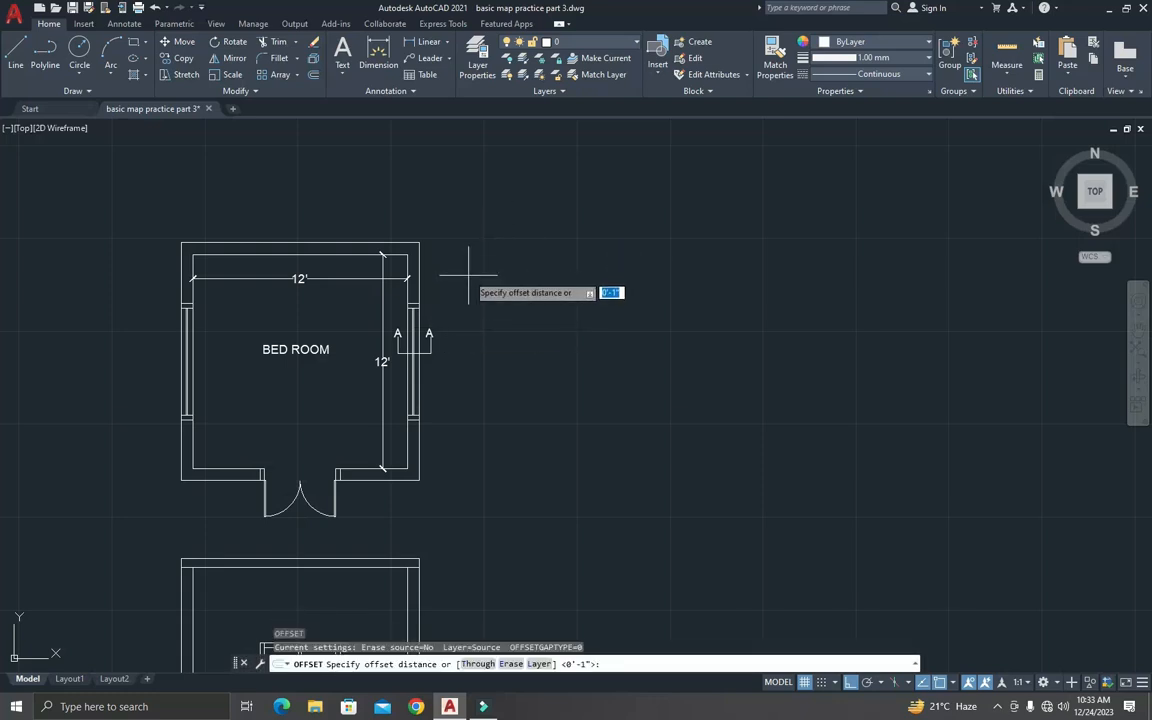
{"action": "key", "text": "Return"}
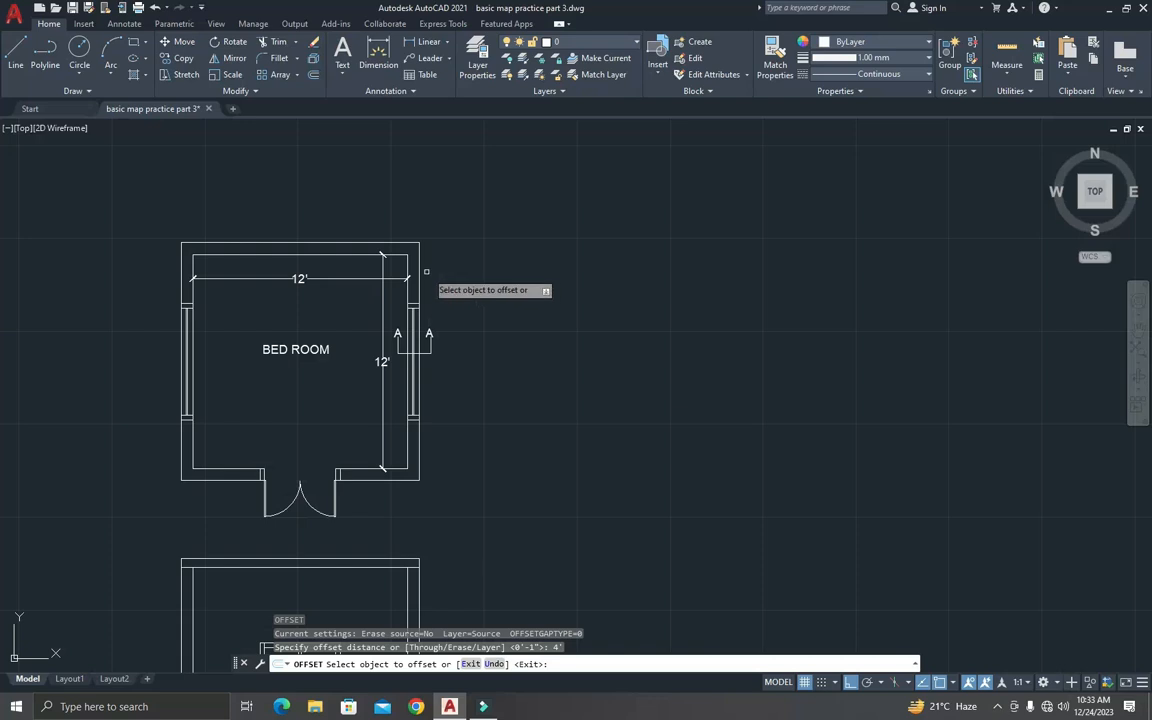
{"action": "left_click", "coordinate": [419, 270]}
{"action": "left_click", "coordinate": [488, 272]}
{"action": "key", "text": "Escape"}
{"action": "key", "text": "Escape"}
{"action": "key", "text": "Escape"}
{"action": "key", "text": "Escape"}
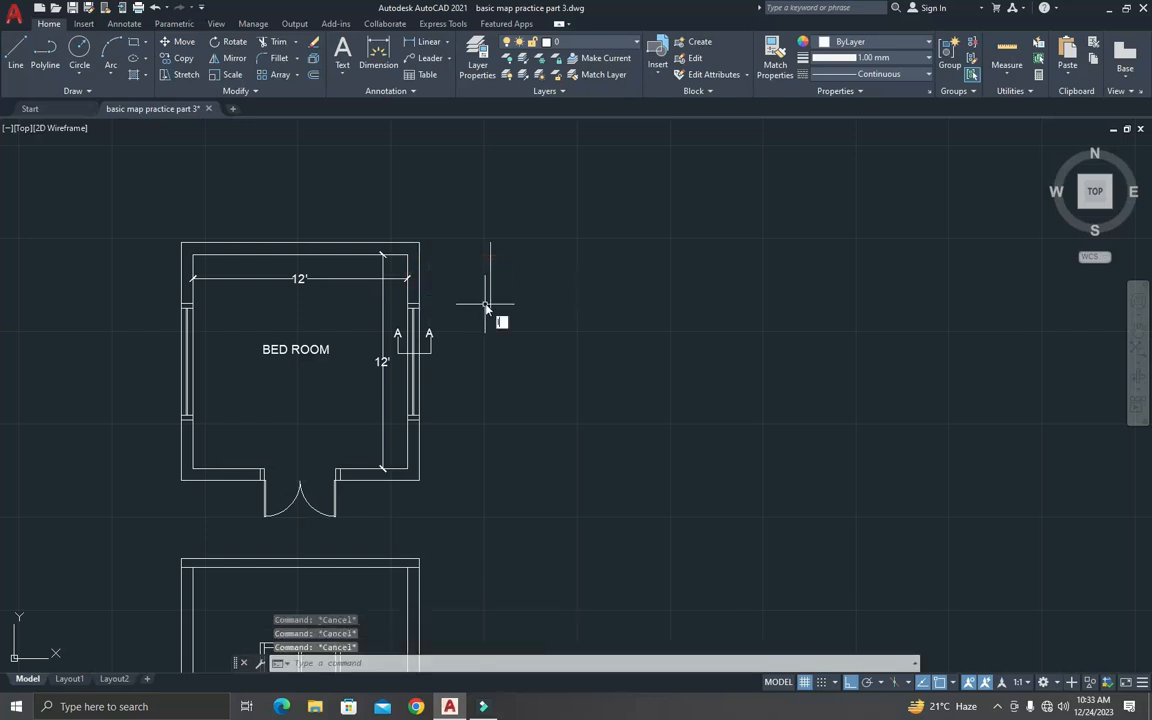
{"action": "type", "text": "l"}
{"action": "key", "text": "Return"}
{"action": "left_click", "coordinate": [490, 307]}
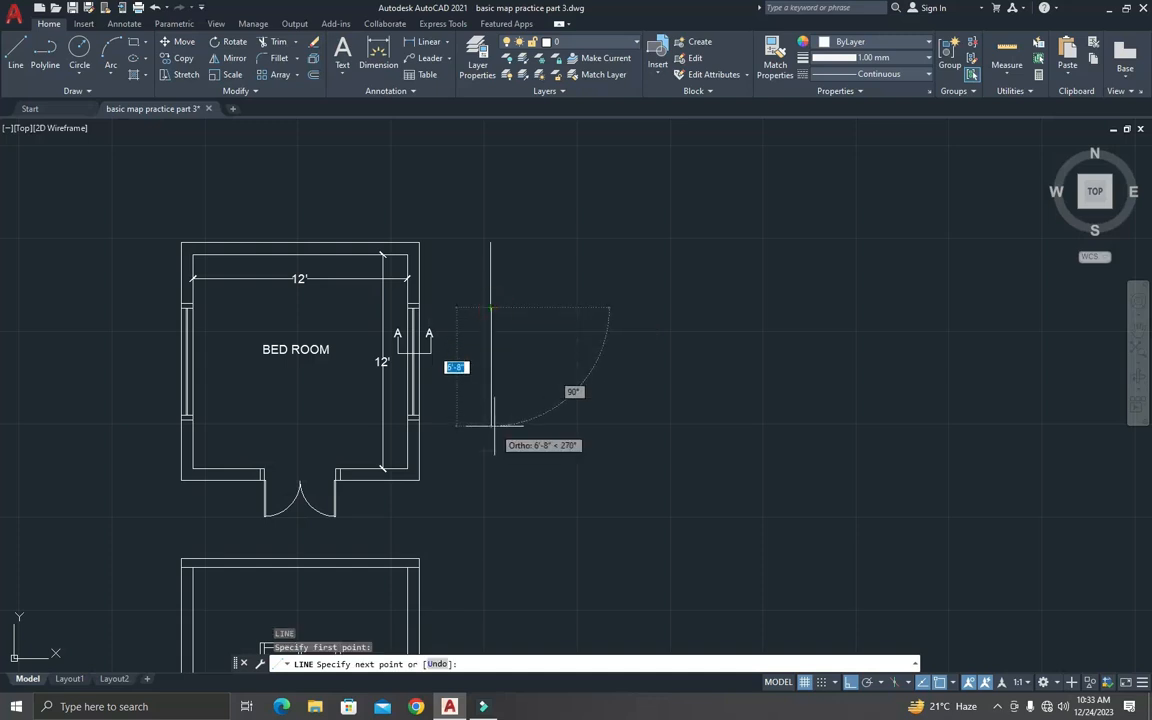
{"action": "key", "text": "Escape"}
{"action": "type", "text": "l"}
{"action": "key", "text": "Return"}
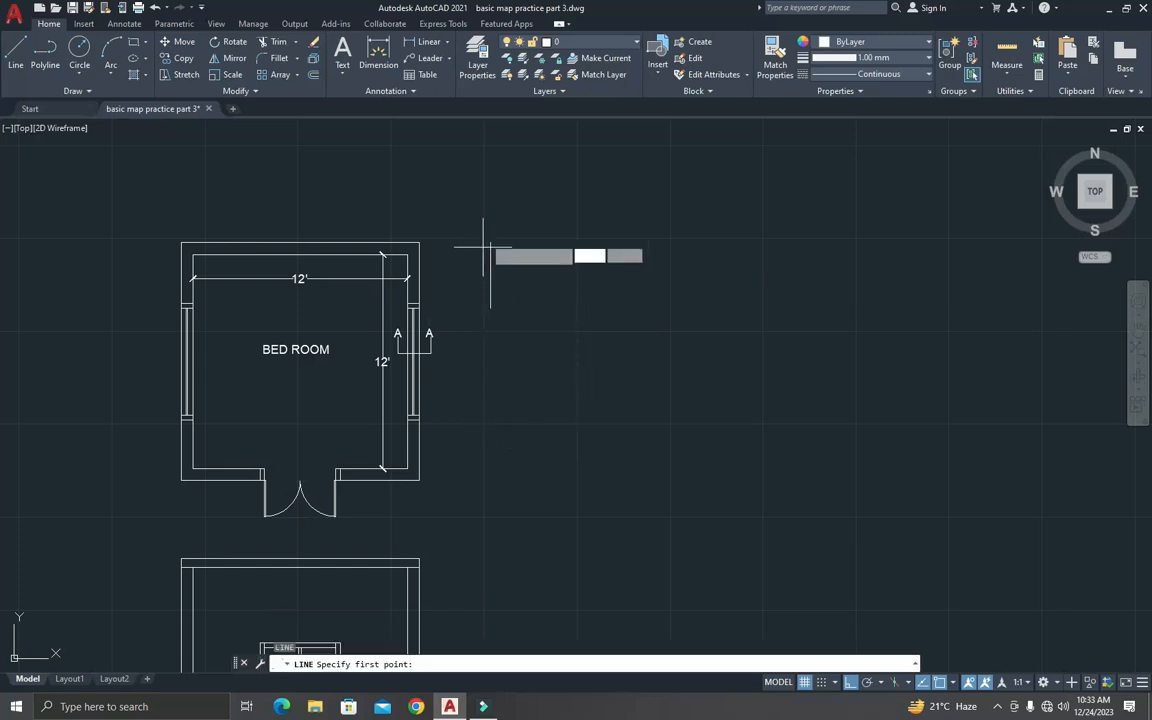
{"action": "left_click", "coordinate": [490, 243]}
{"action": "key", "text": "Escape"}
Step: Draw a vertical line 11'6" long downward from the top end of the offset wall line
{"action": "key", "text": "Return"}
{"action": "left_click", "coordinate": [490, 243]}
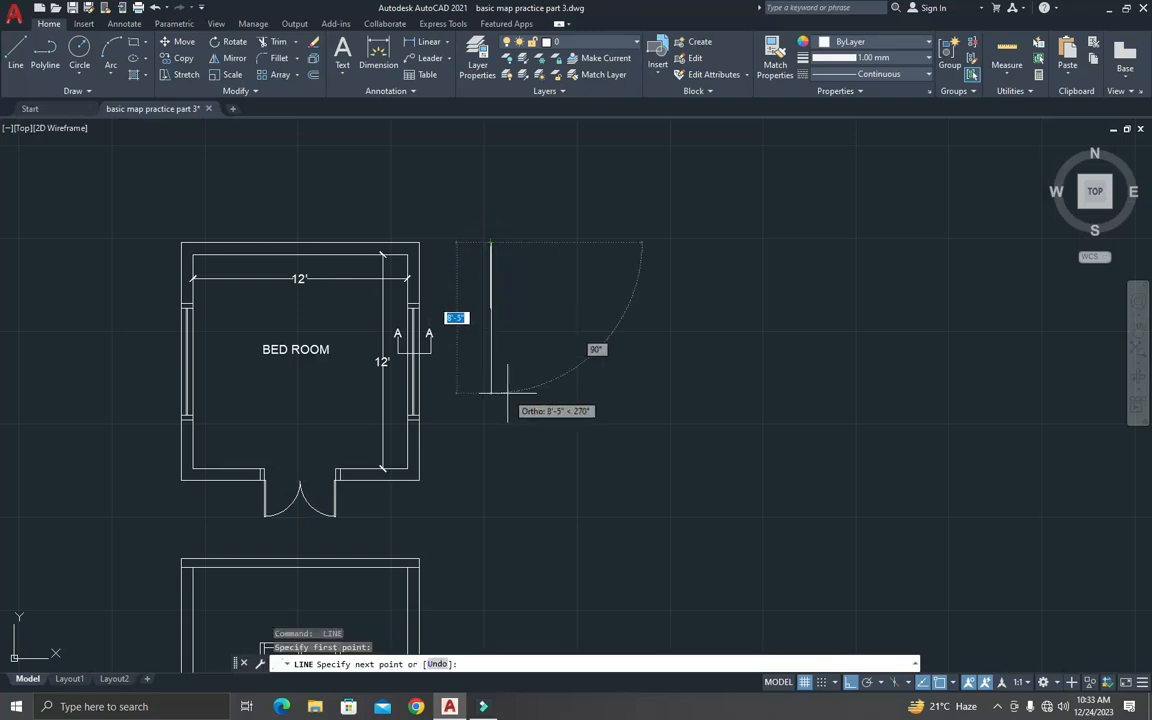
{"action": "type", "text": "11"}
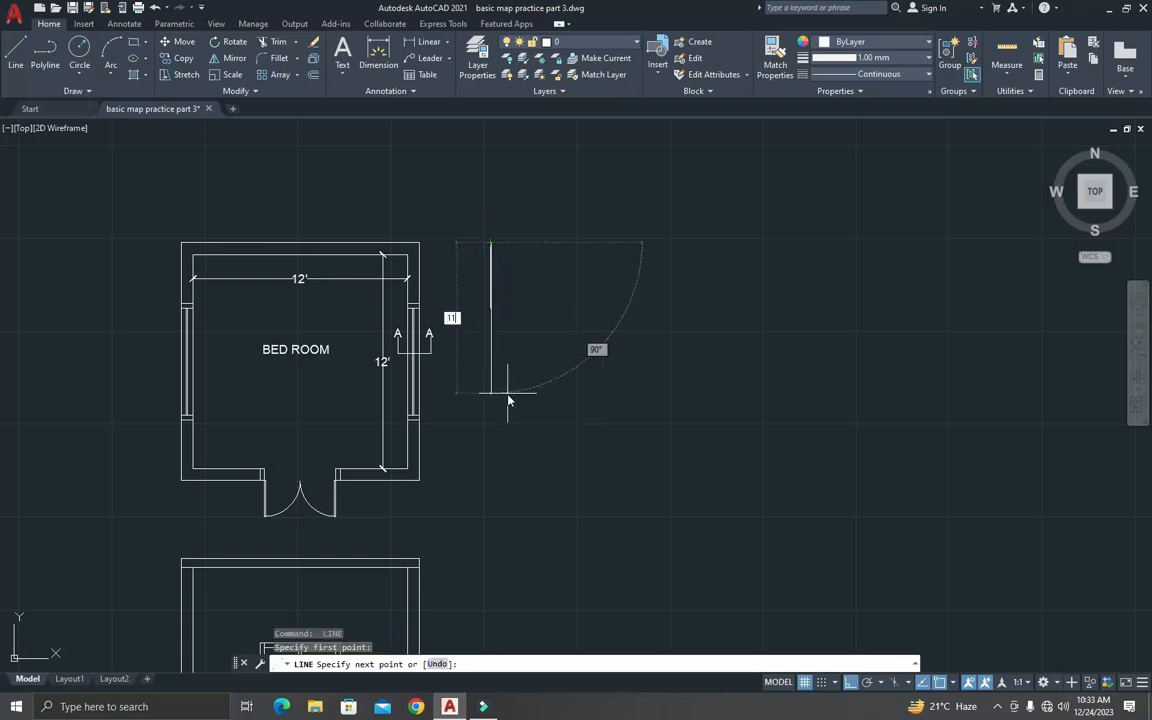
{"action": "type", "text": "'"}
{"action": "key", "text": "Return"}
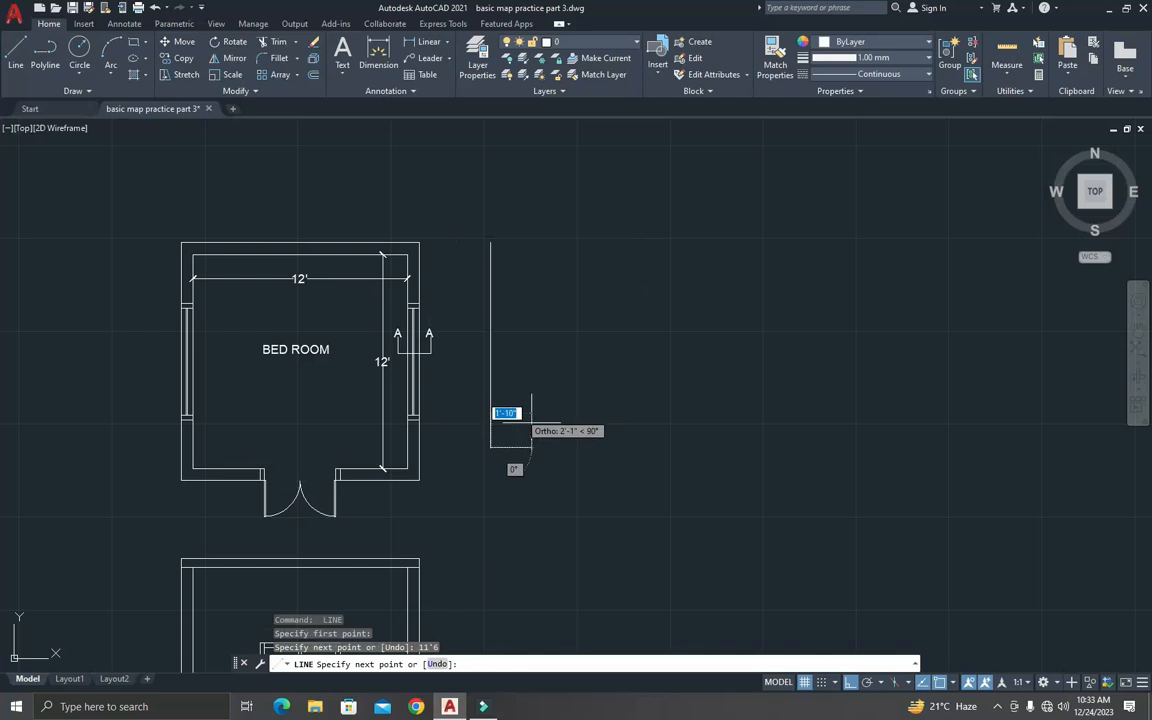
{"action": "key", "text": "Escape"}
{"action": "key", "text": "Escape"}
{"action": "key", "text": "Escape"}
{"action": "key", "text": "Escape"}
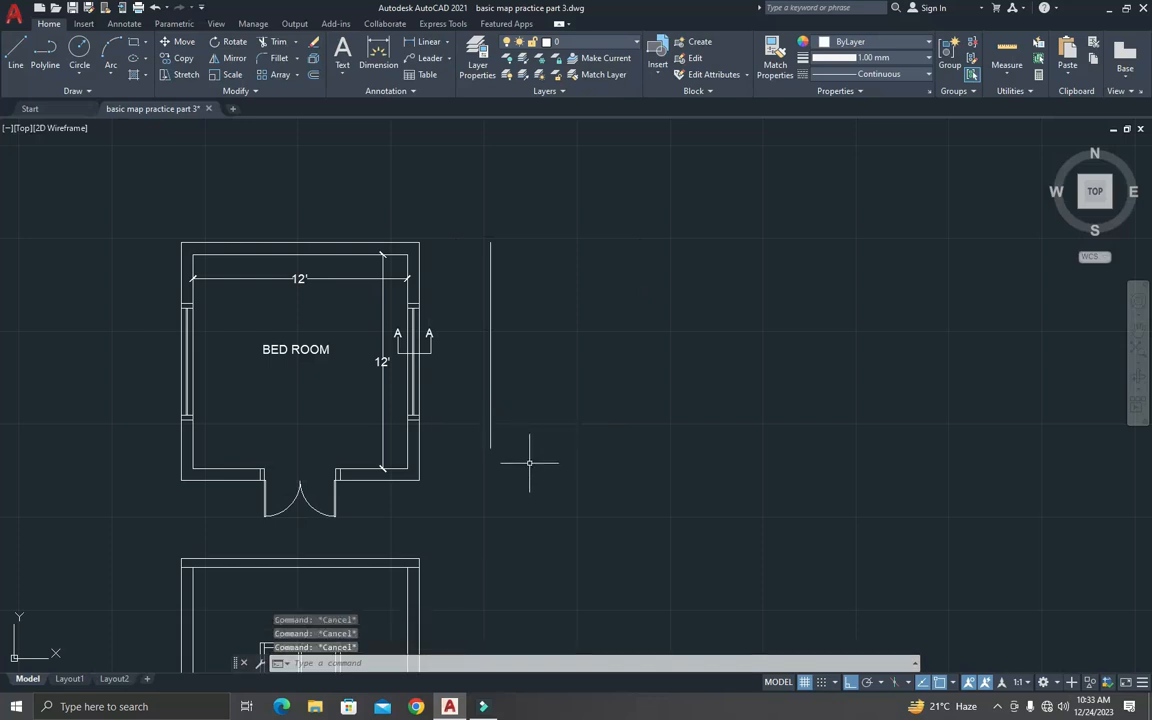
Step: Erase the offset wall line and the 11'6" vertical line to the right of the floor plan
{"action": "type", "text": "e"}
{"action": "key", "text": "Return"}
{"action": "left_click", "coordinate": [535, 468]}
{"action": "left_click", "coordinate": [463, 232]}
{"action": "key", "text": "Escape"}
{"action": "key", "text": "Escape"}
{"action": "key", "text": "Escape"}
Step: Draw a vertical line downward from level with the floor plan's top, to its right, in segments of 6" and 11'6"
{"action": "type", "text": "l"}
{"action": "key", "text": "Return"}
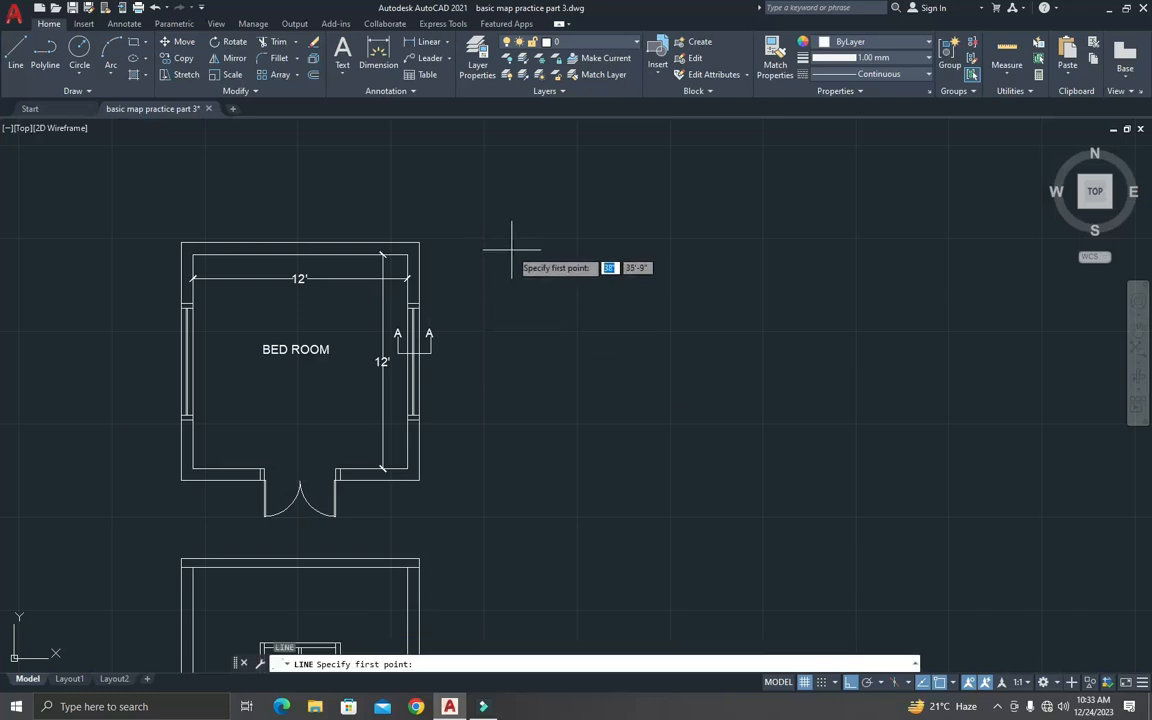
{"action": "left_click", "coordinate": [513, 242]}
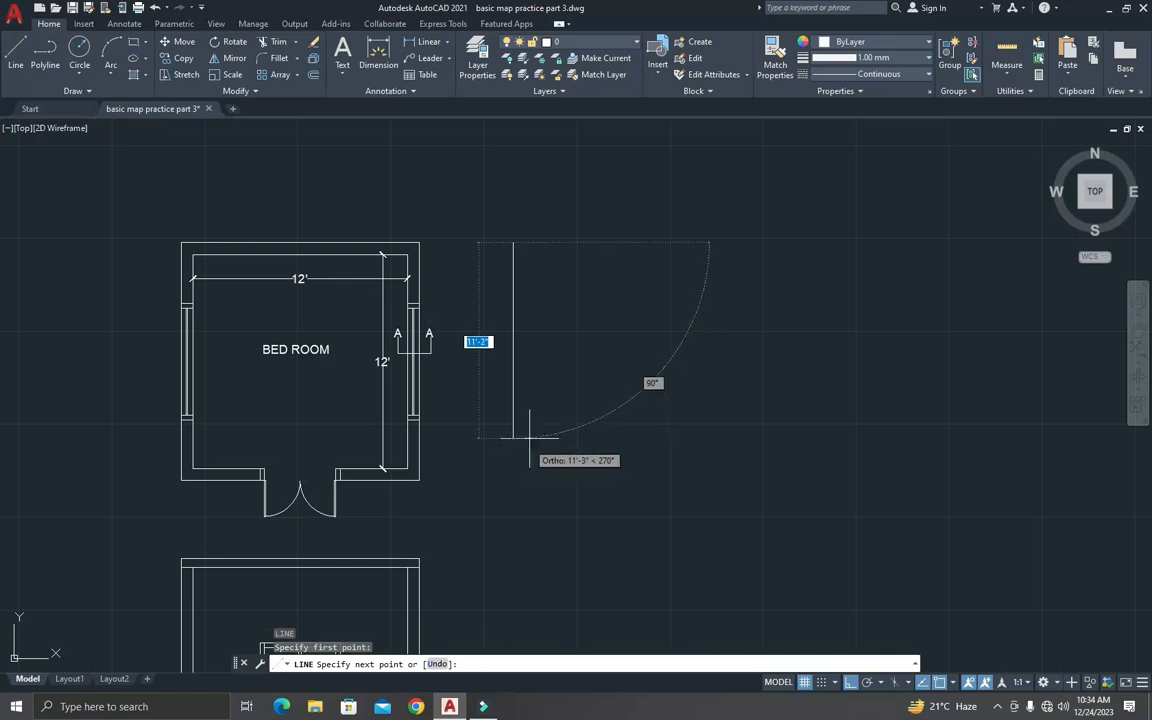
{"action": "type", "text": "6"}
{"action": "key", "text": "Return"}
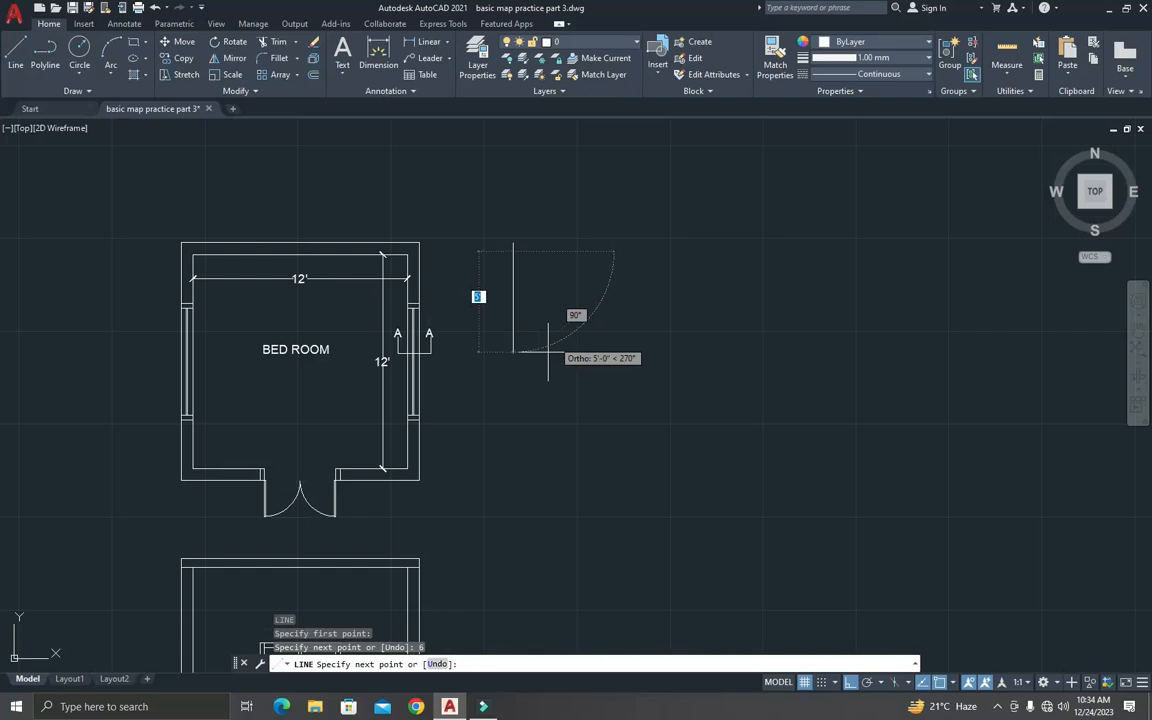
{"action": "type", "text": "11'"}
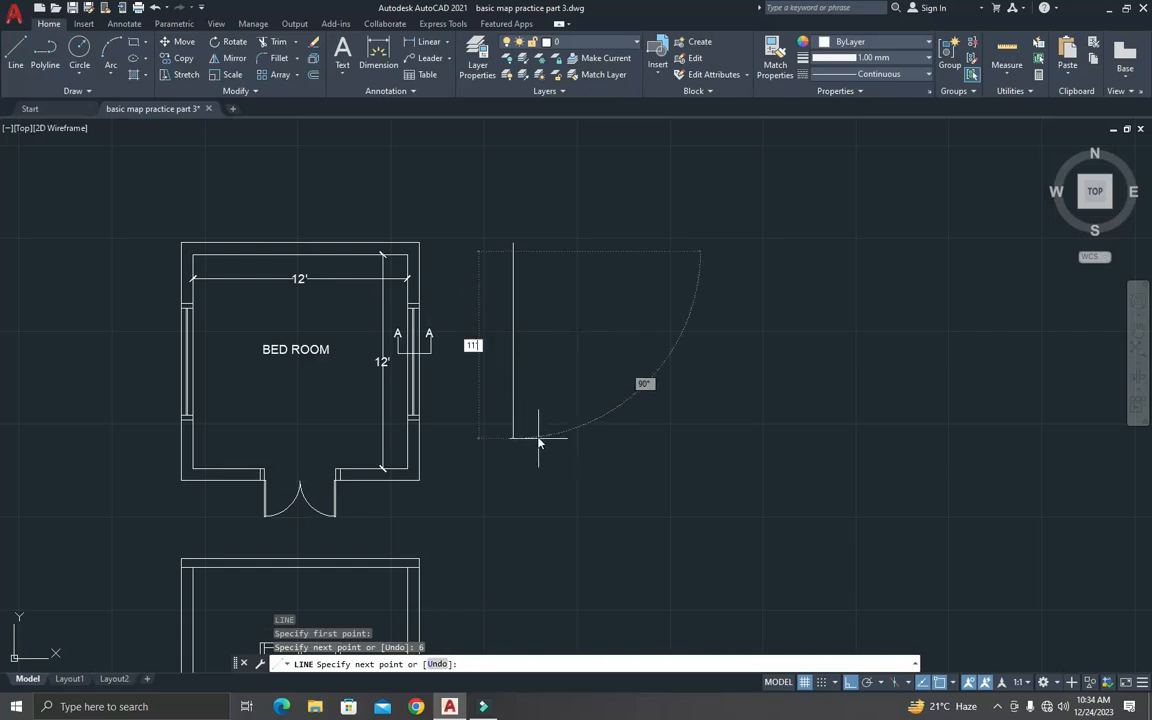
{"action": "type", "text": "6"}
{"action": "key", "text": "Return"}
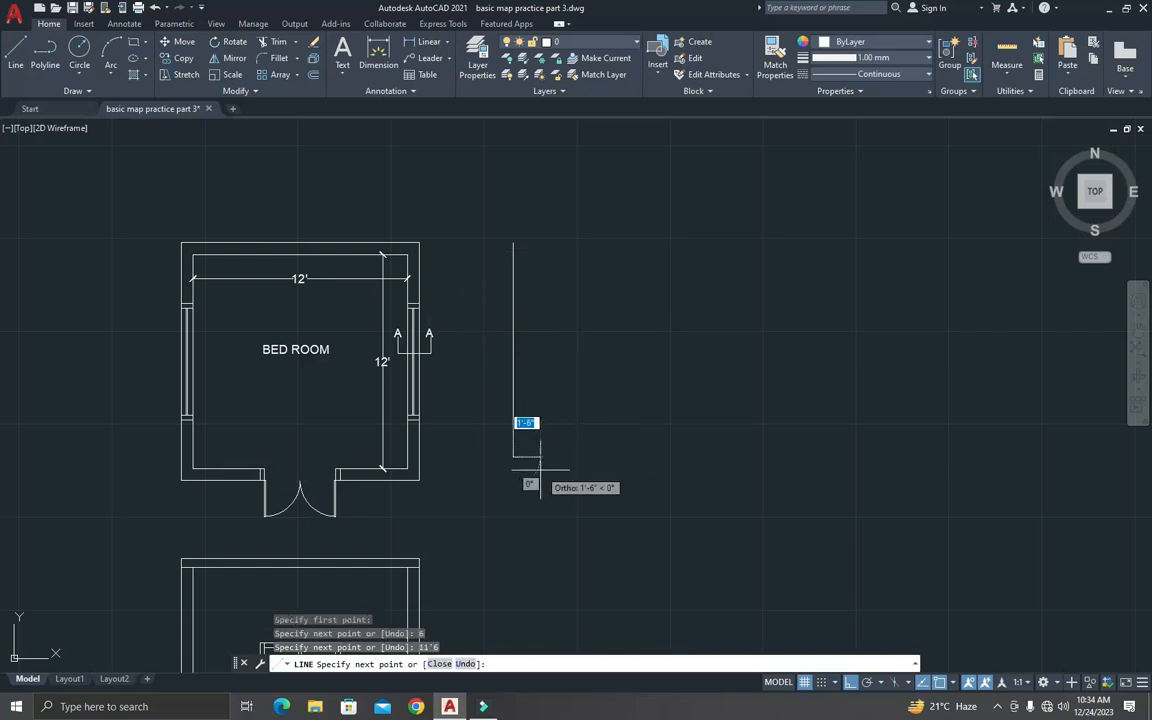
Step: Draw a 1' horizontal segment from the vertical line's lower end and erase it
{"action": "type", "text": "1"}
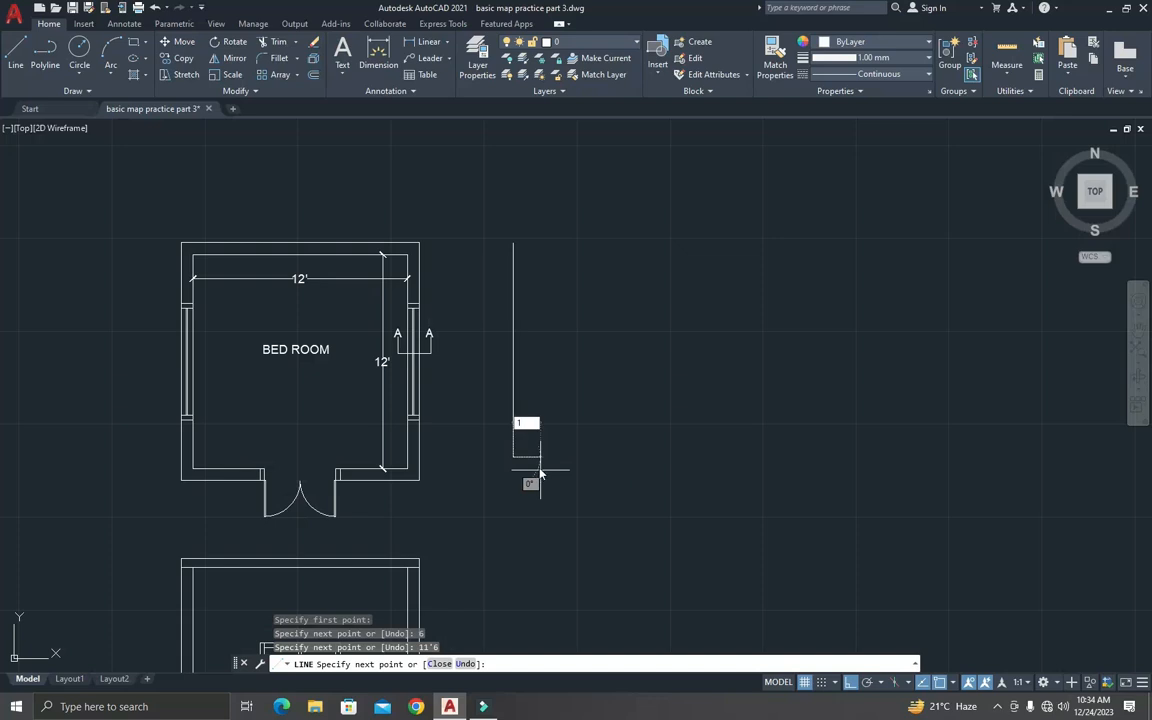
{"action": "type", "text": "'"}
{"action": "key", "text": "Return"}
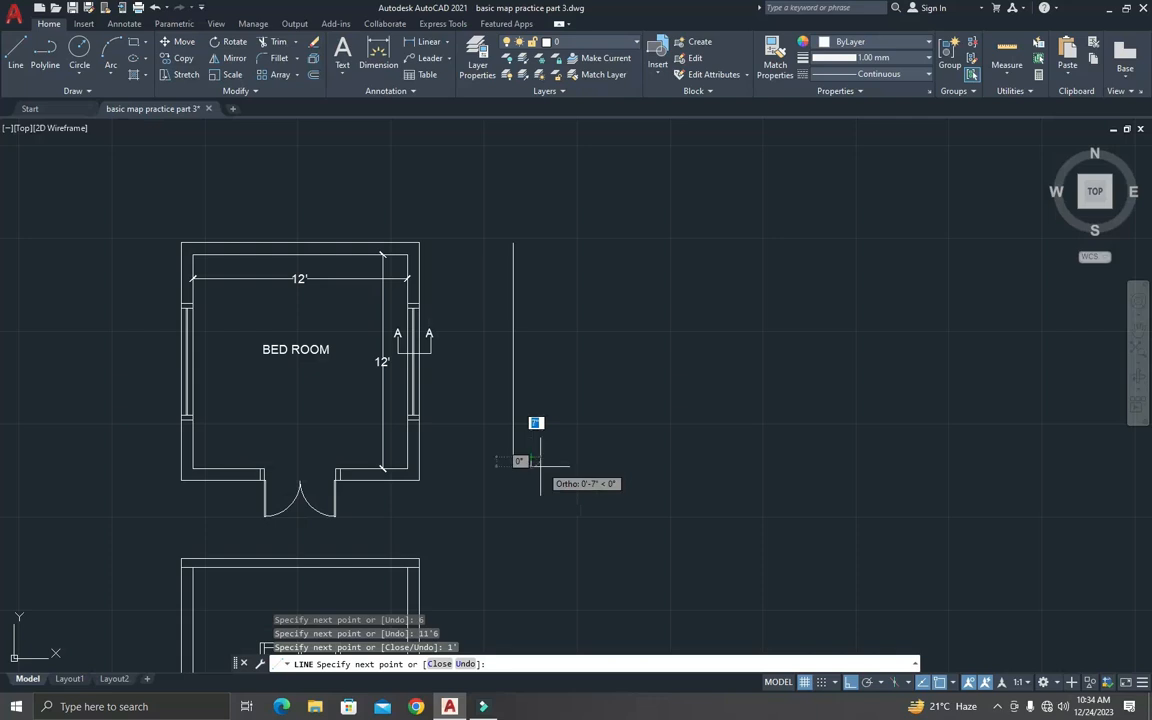
{"action": "key", "text": "Escape"}
{"action": "scroll", "coordinate": [527, 458], "scroll_direction": "up", "scroll_amount": 4}
{"action": "left_click", "coordinate": [524, 461]}
{"action": "left_click", "coordinate": [519, 437]}
{"action": "key", "text": "Delete"}
Step: Draw a 1' segment straight down from the lower end of the vertical line
{"action": "type", "text": "l"}
{"action": "key", "text": "Return"}
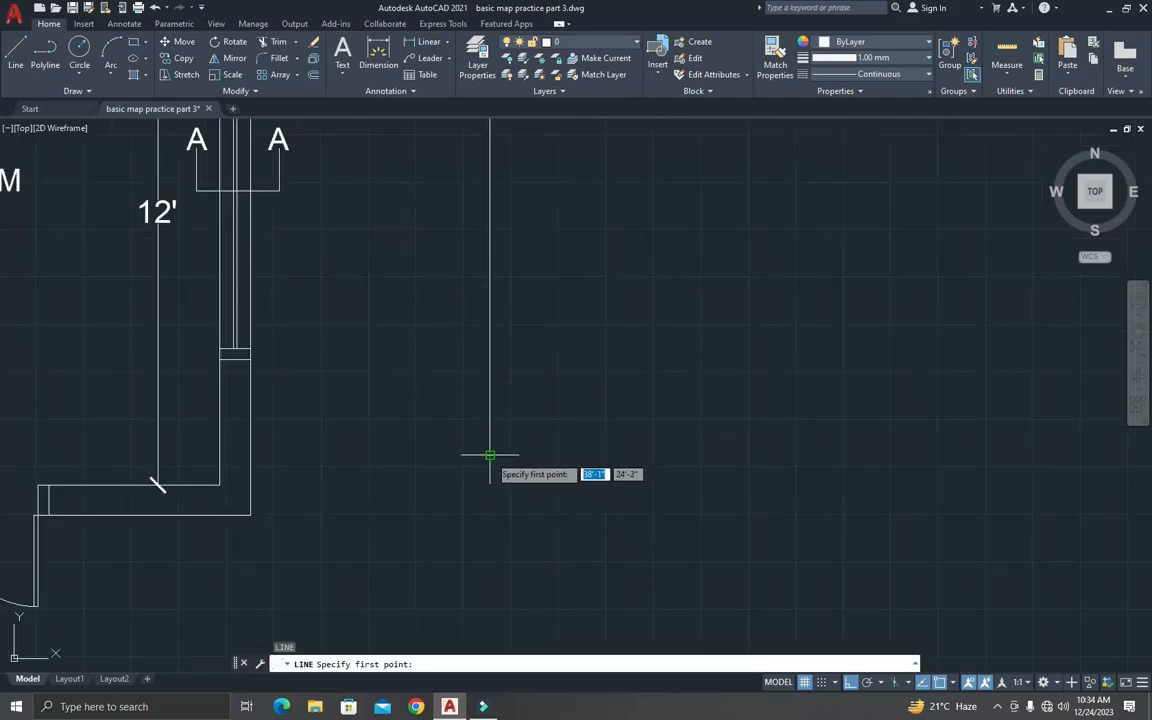
{"action": "left_click", "coordinate": [489, 454]}
{"action": "type", "text": "1"}
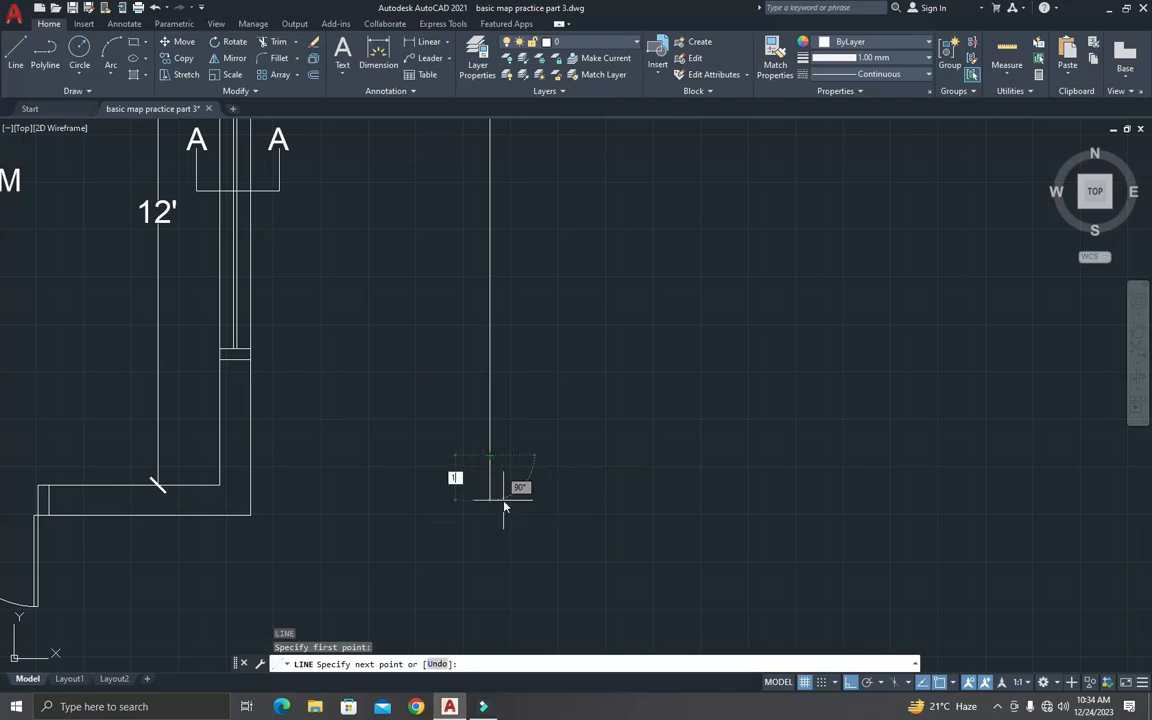
{"action": "key", "text": "Escape"}
{"action": "key", "text": "Escape"}
{"action": "key", "text": "Escape"}
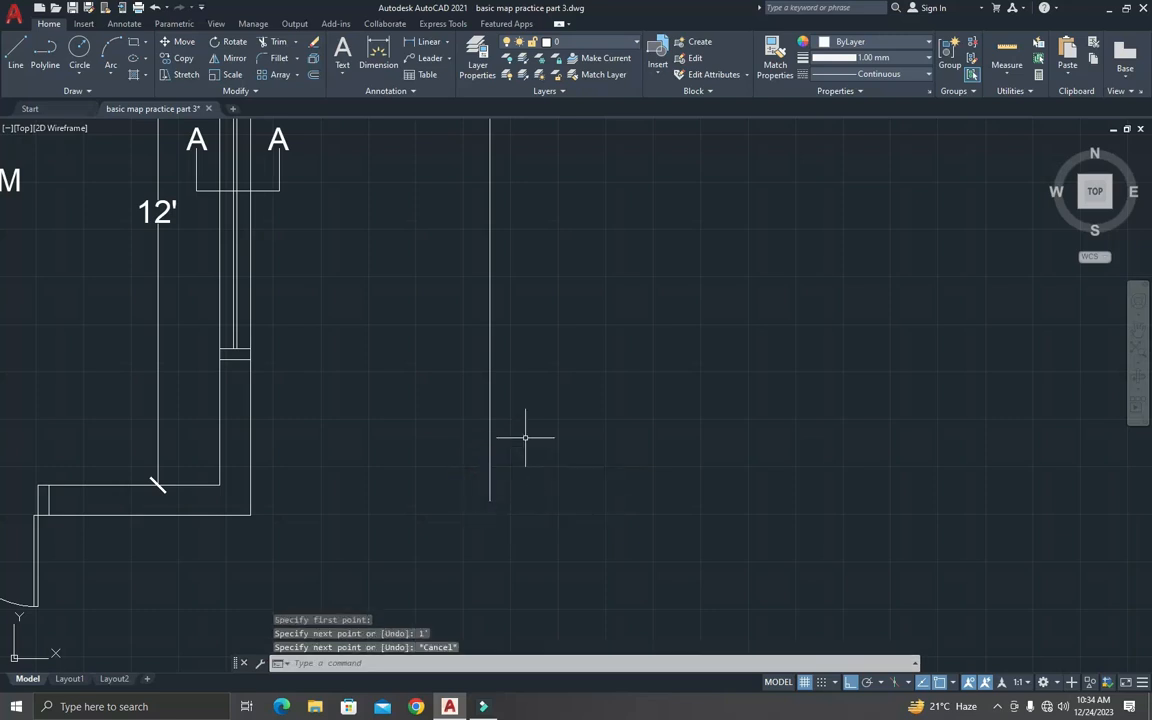
Step: Join the vertical segments to the right of the floor plan into one line
{"action": "scroll", "coordinate": [526, 435], "scroll_direction": "down", "scroll_amount": 4}
{"action": "type", "text": "j"}
{"action": "key", "text": "Return"}
{"action": "left_click", "coordinate": [535, 490]}
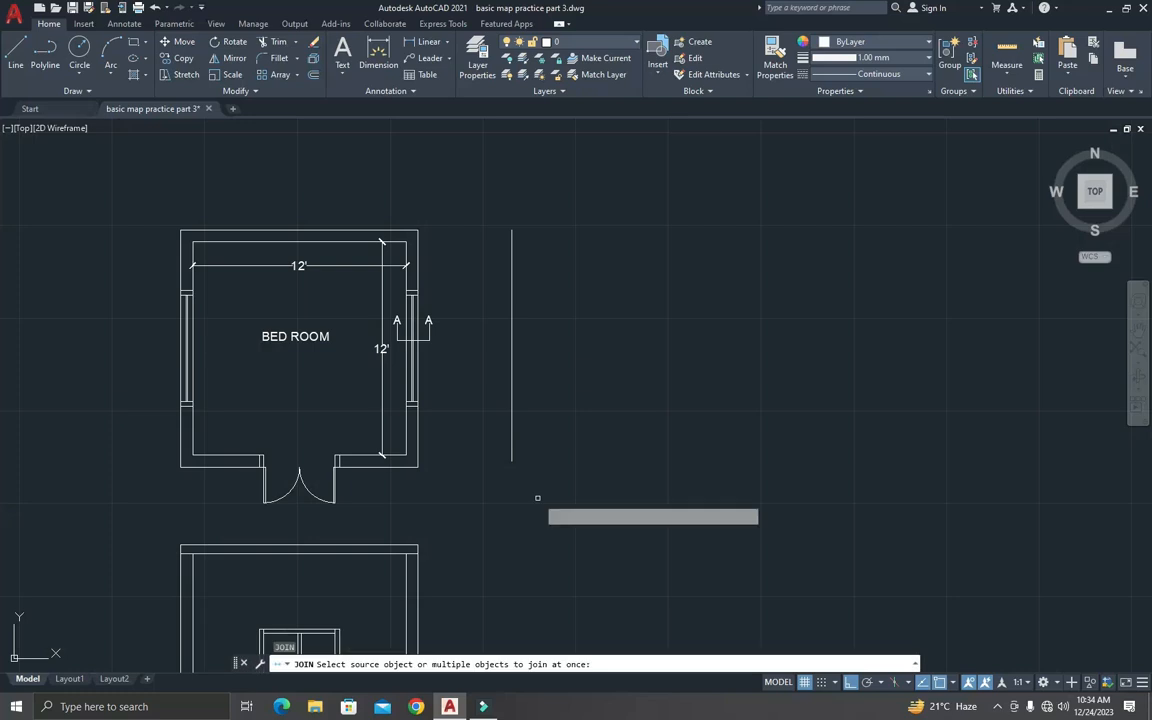
{"action": "left_click", "coordinate": [489, 193]}
{"action": "key", "text": "Return"}
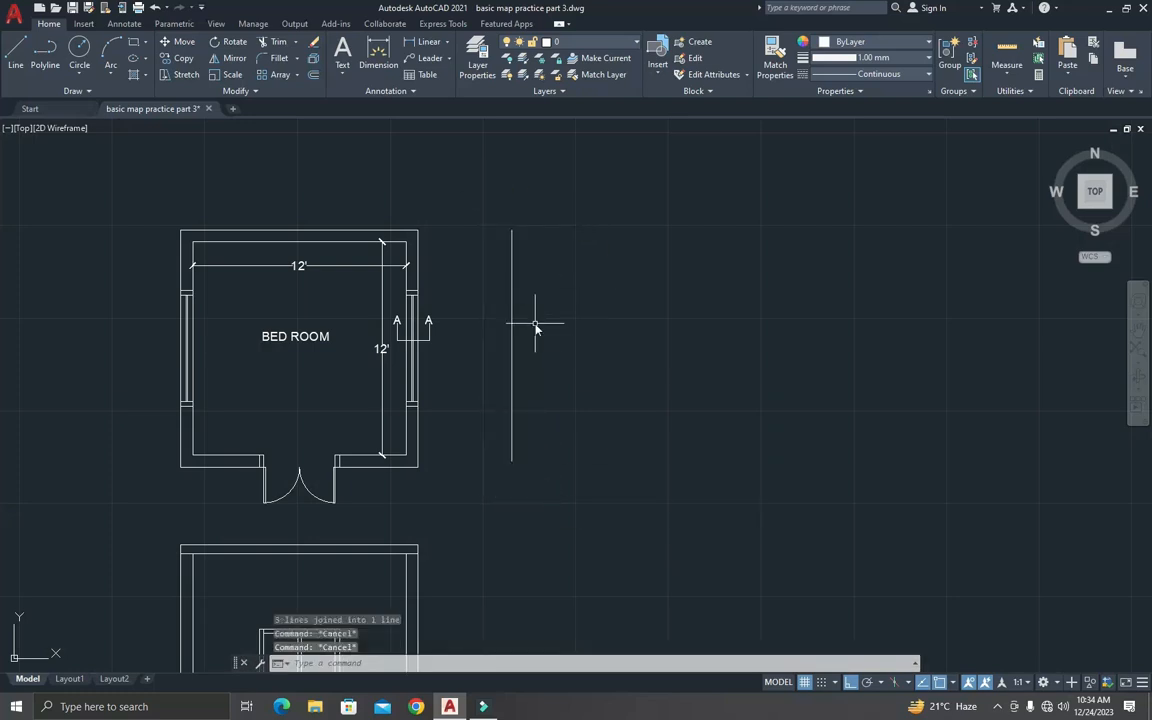
{"action": "type", "text": "o"}
{"action": "key", "text": "Return"}
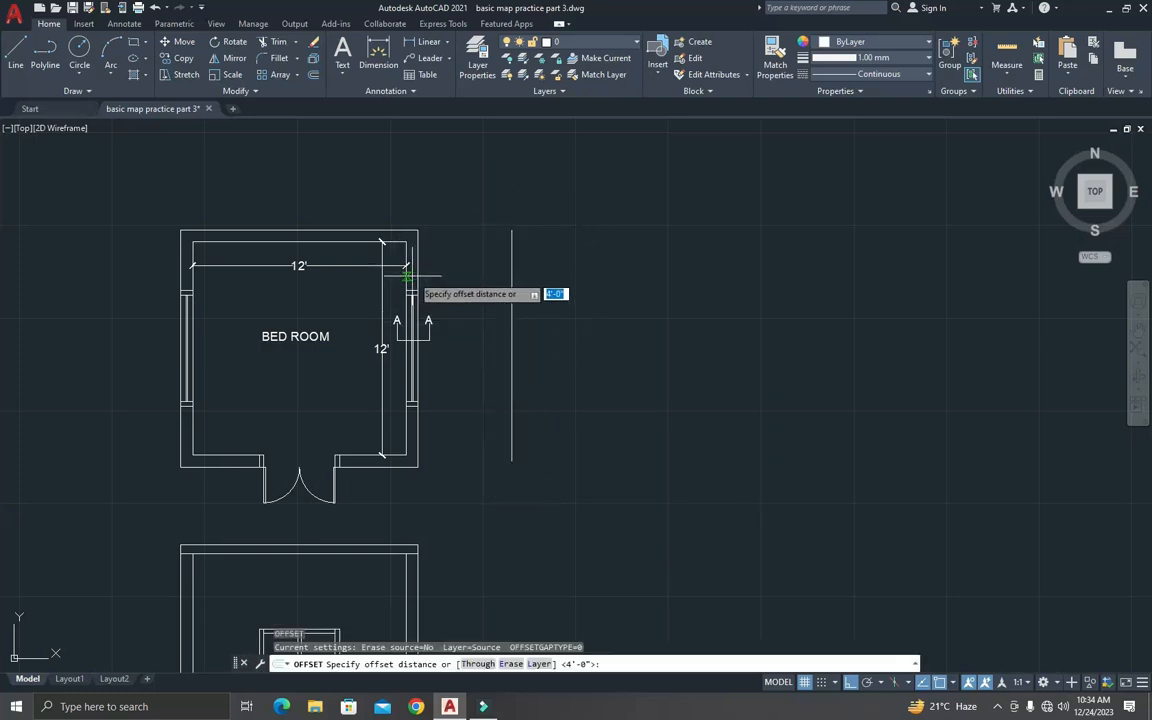
{"action": "scroll", "coordinate": [407, 276], "scroll_direction": "up", "scroll_amount": 4}
{"action": "key", "text": "Escape"}
Step: Add a linear dimension across the thickness of the bedroom's right wall, just above the window
{"action": "type", "text": "dli"}
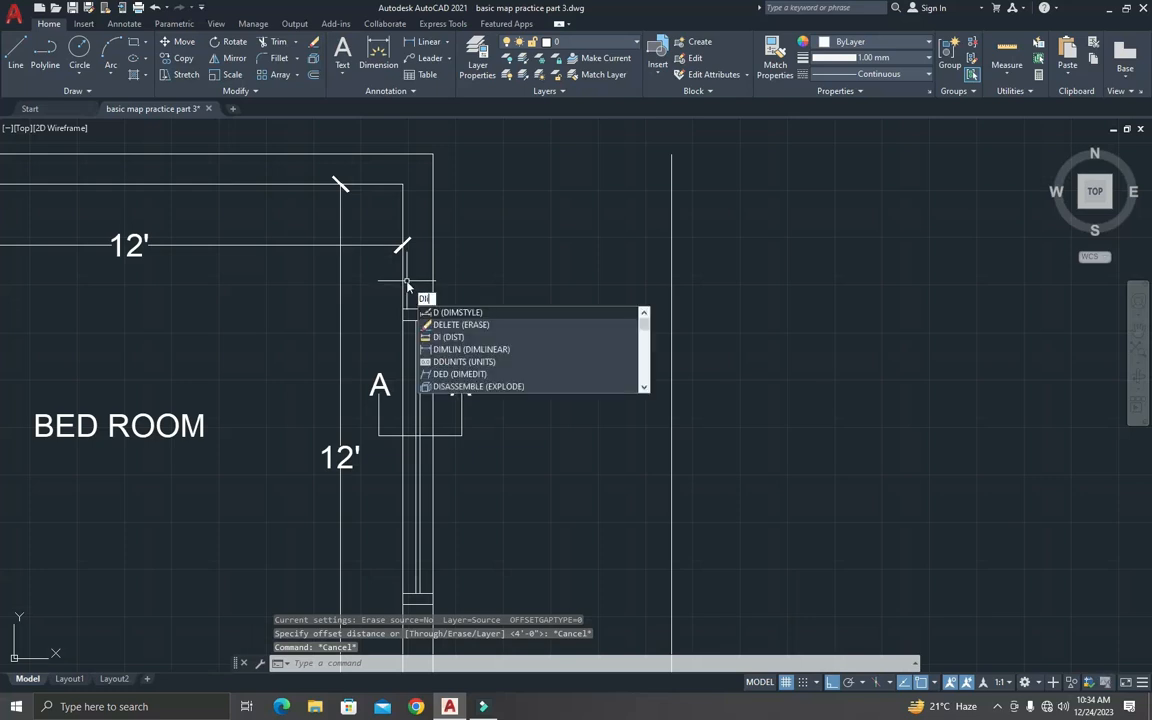
{"action": "key", "text": "Return"}
{"action": "left_click", "coordinate": [404, 279]}
{"action": "left_click", "coordinate": [436, 267]}
{"action": "left_click", "coordinate": [438, 267]}
{"action": "key", "text": "Escape"}
{"action": "key", "text": "Escape"}
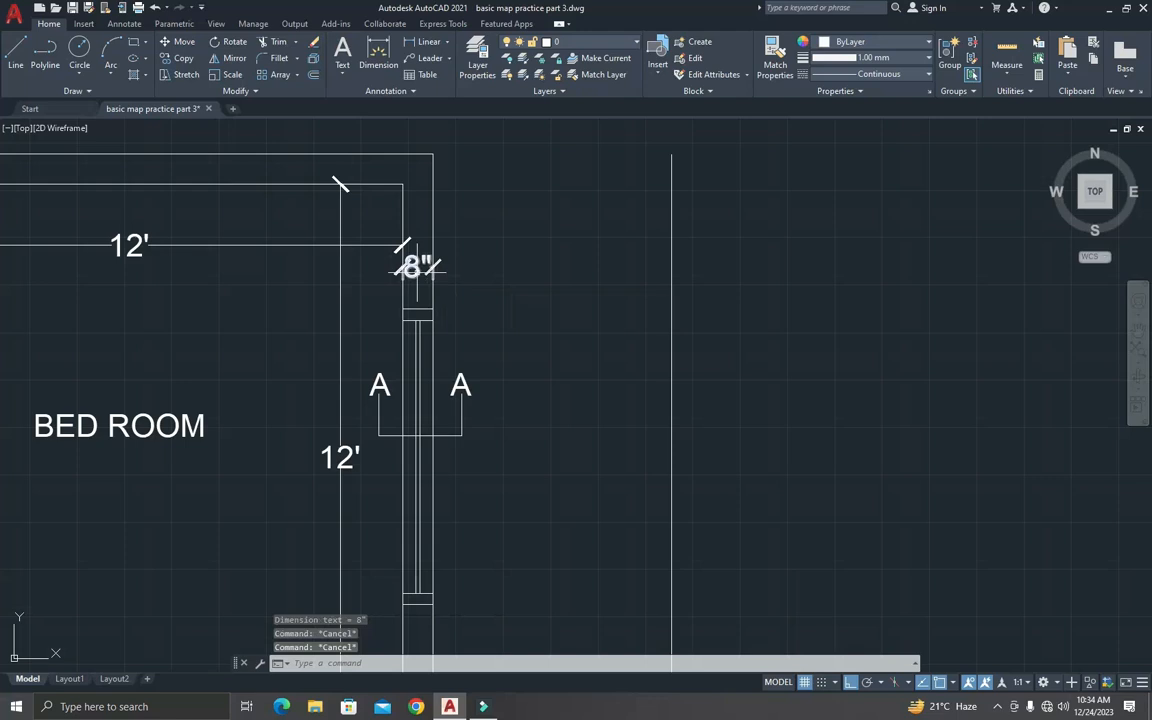
{"action": "scroll", "coordinate": [447, 287], "scroll_direction": "down", "scroll_amount": 4}
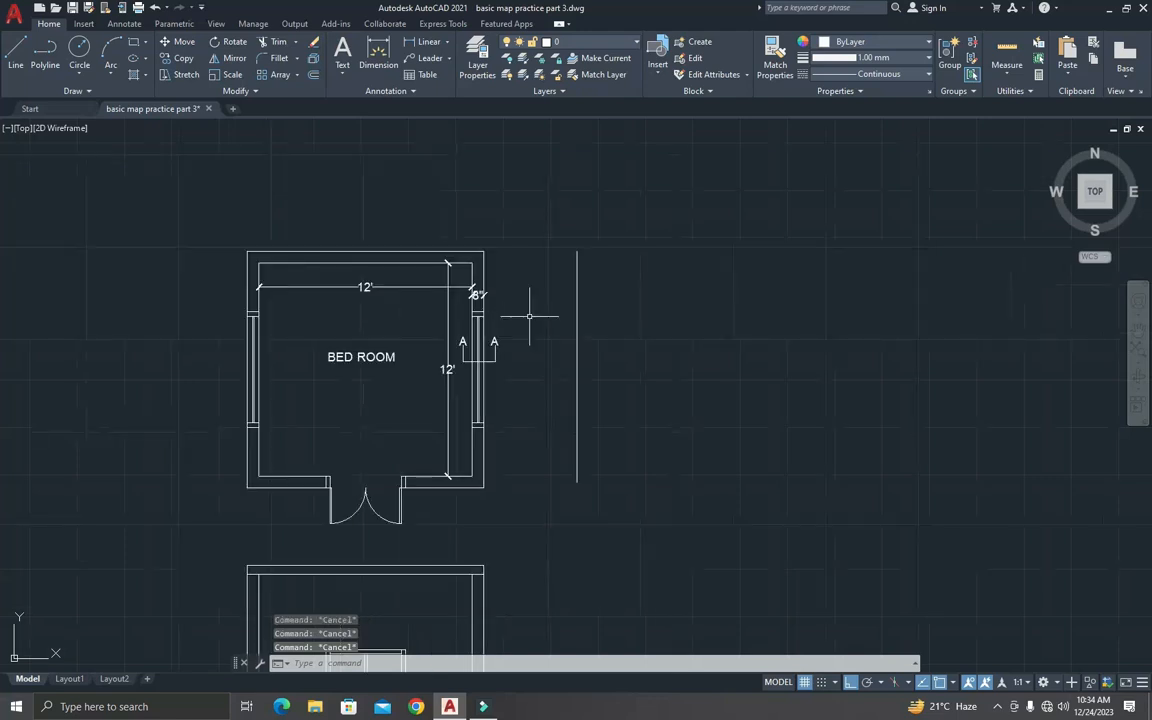
{"action": "scroll", "coordinate": [549, 324], "scroll_direction": "up", "scroll_amount": 2}
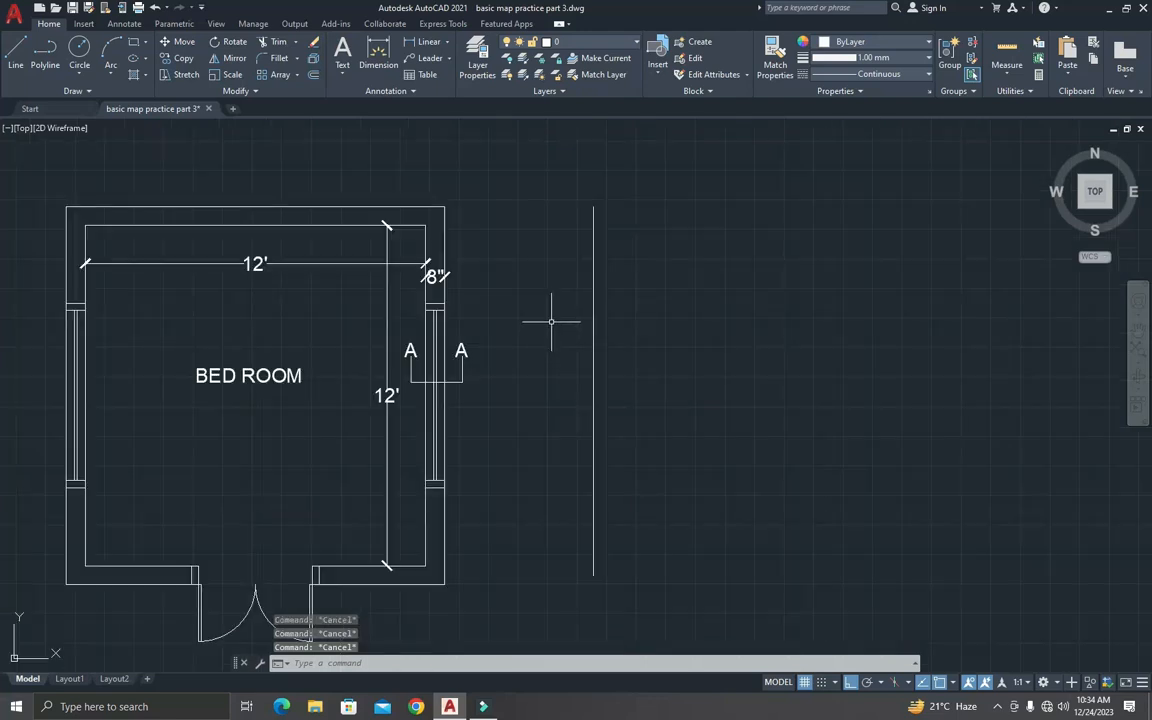
{"action": "type", "text": "o"}
{"action": "key", "text": "Return"}
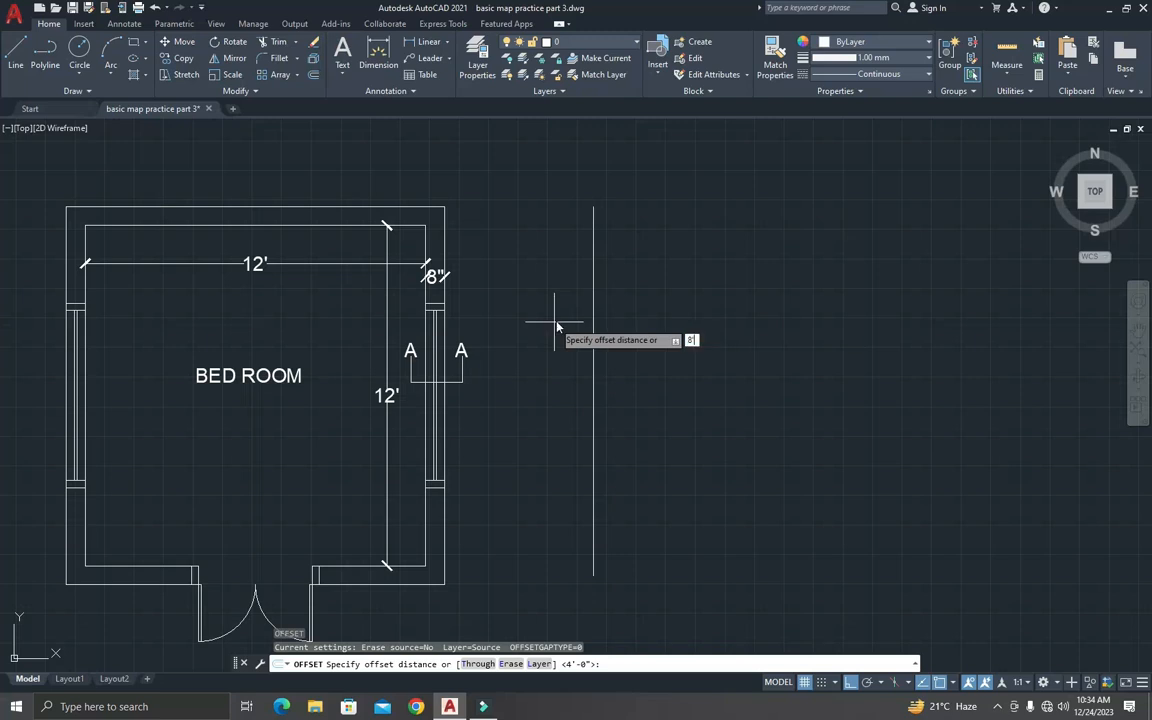
{"action": "key", "text": "Escape"}
Step: Offset the joined vertical line 8" to the right to form the section's wall thickness
{"action": "type", "text": "o"}
{"action": "key", "text": "Return"}
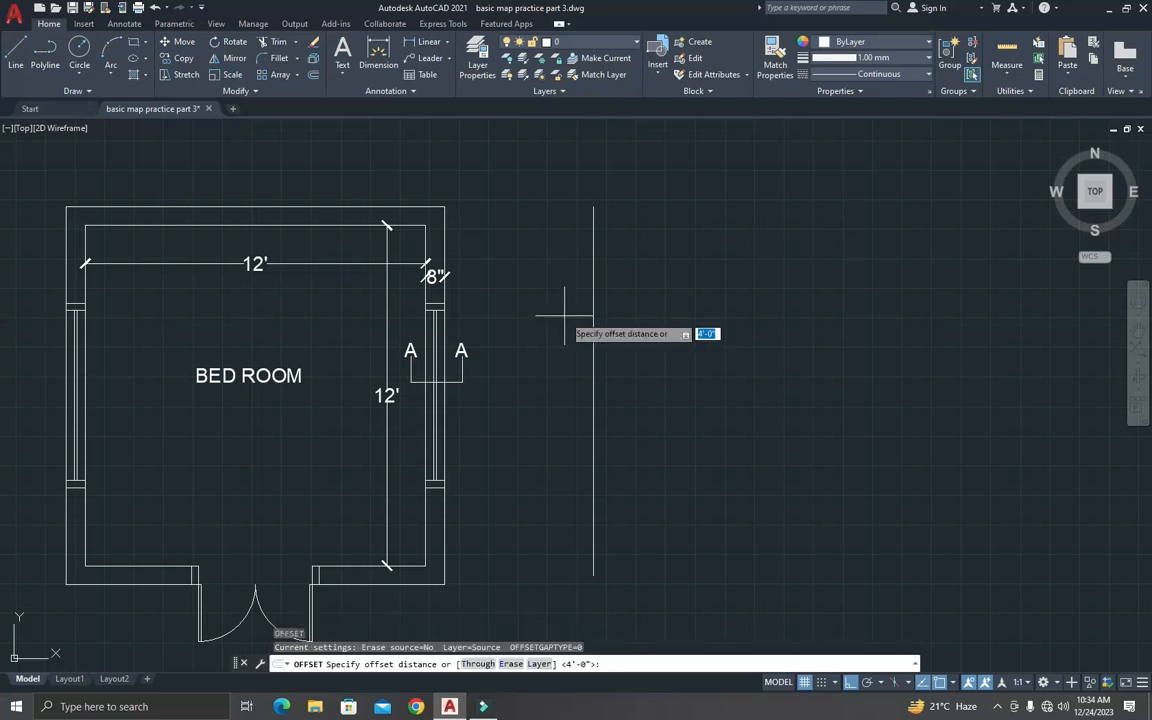
{"action": "type", "text": "8"}
{"action": "key", "text": "Return"}
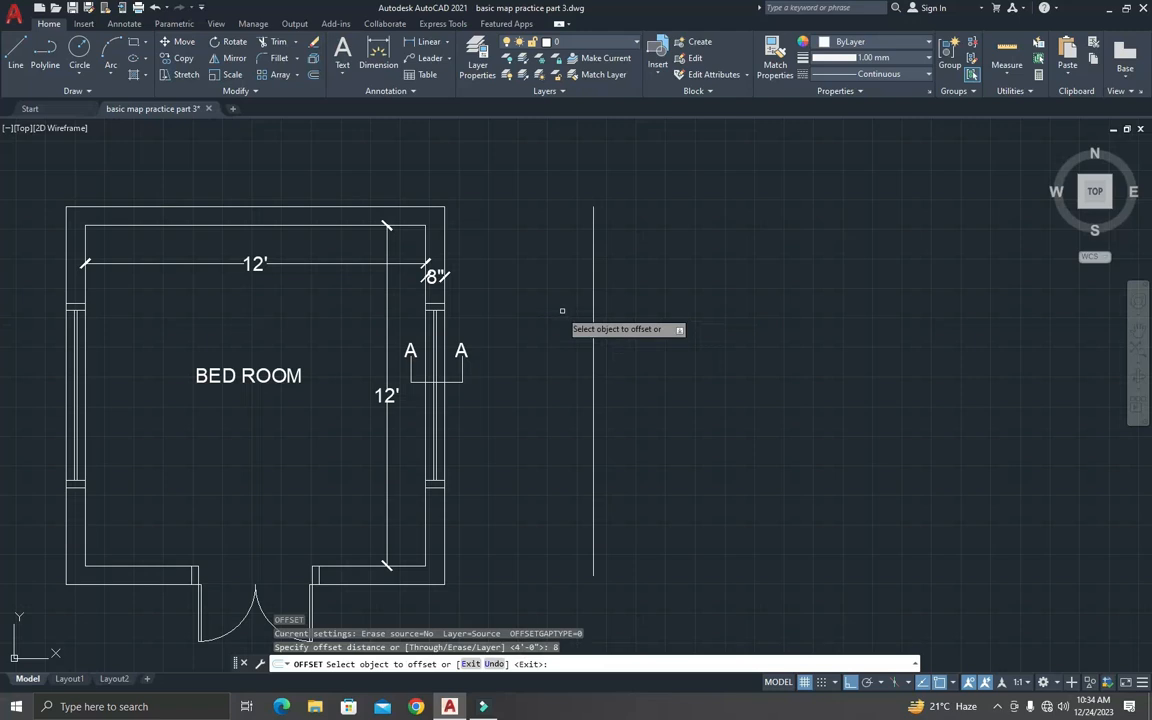
{"action": "left_click", "coordinate": [593, 326]}
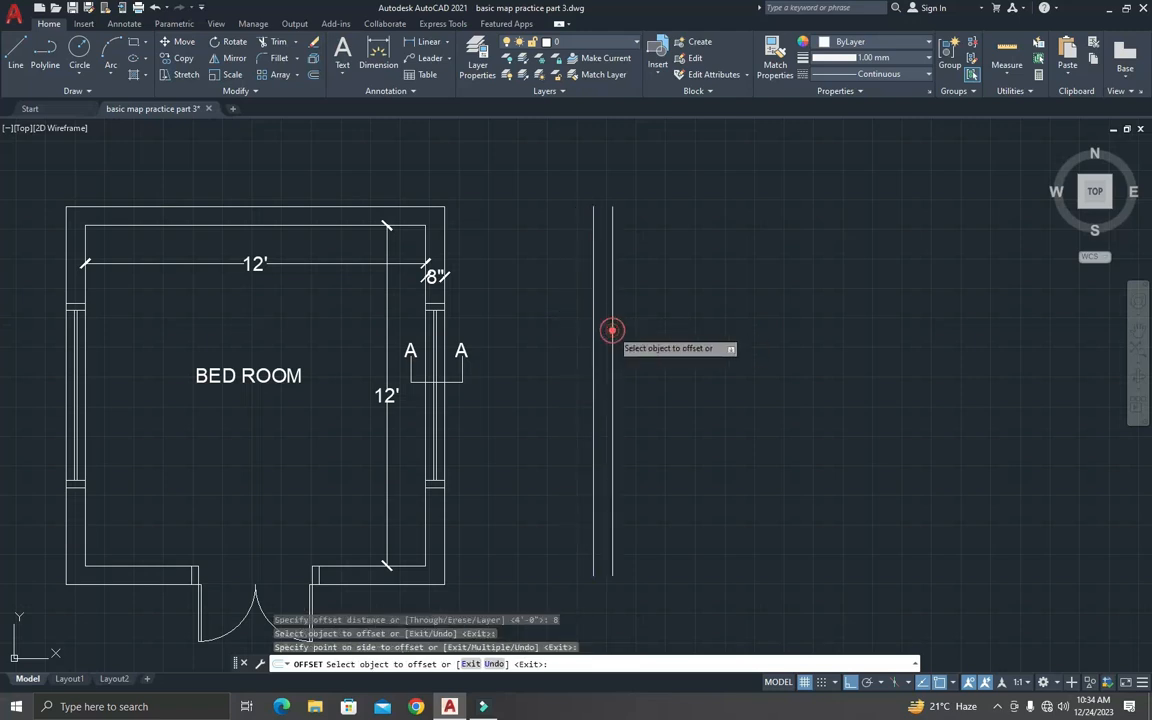
{"action": "left_click", "coordinate": [612, 334]}
{"action": "key", "text": "Escape"}
{"action": "key", "text": "Escape"}
{"action": "key", "text": "Escape"}
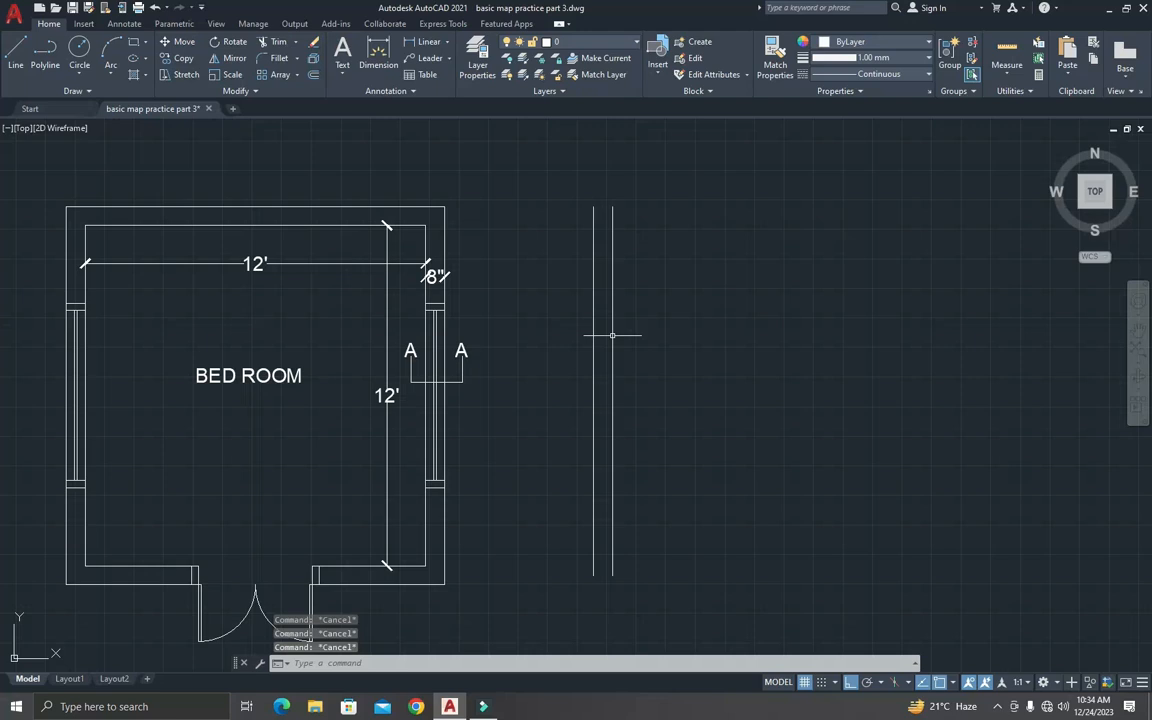
Step: Close the upper and lower ends of the two vertical wall lines with horizontal lines
{"action": "type", "text": "l"}
{"action": "key", "text": "Return"}
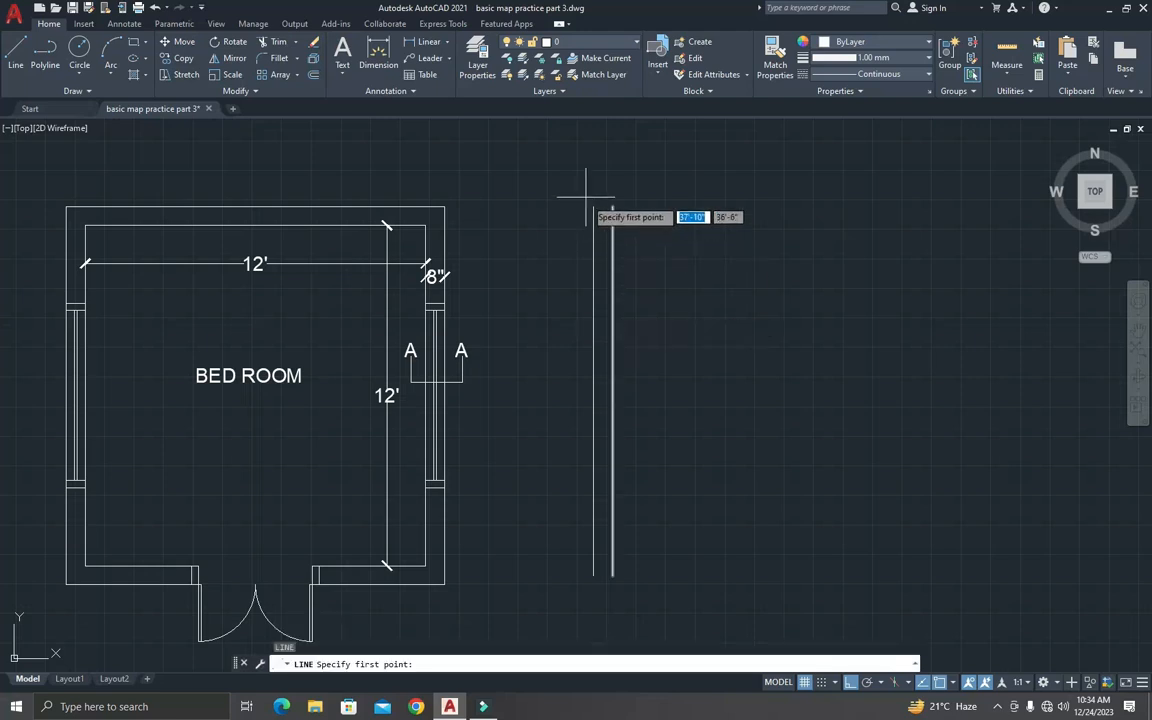
{"action": "left_click", "coordinate": [594, 207]}
{"action": "left_click", "coordinate": [612, 207]}
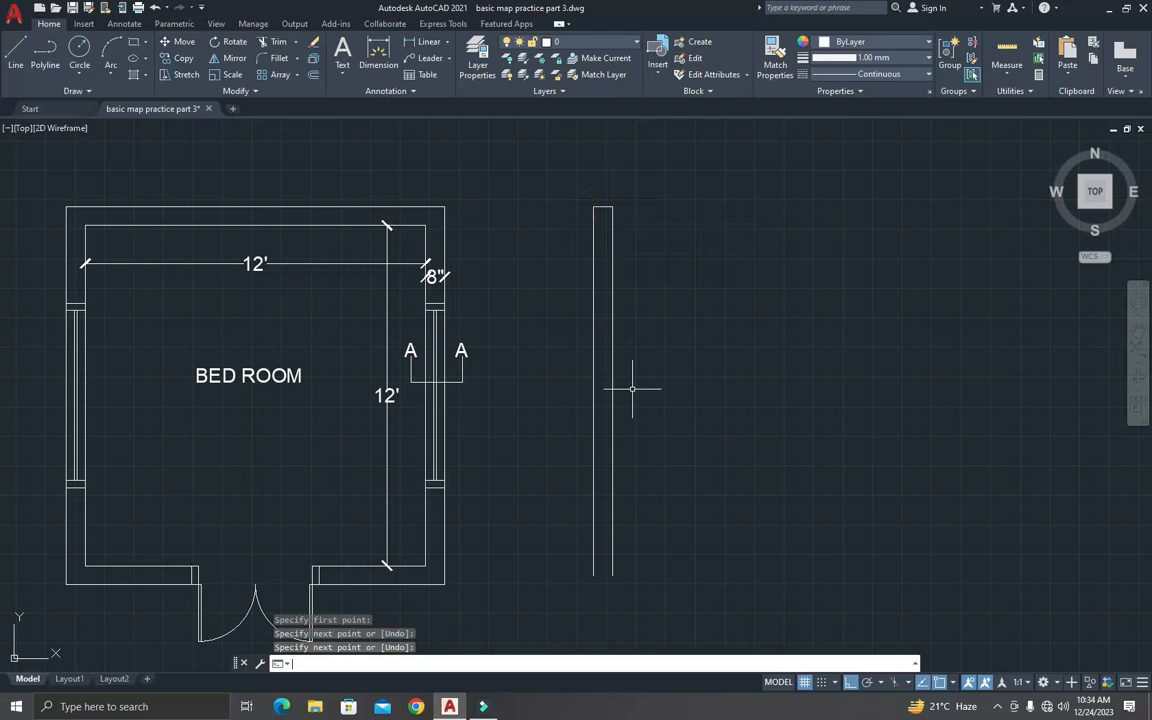
{"action": "key", "text": "Return"}
{"action": "key", "text": "Return"}
{"action": "left_click", "coordinate": [594, 575]}
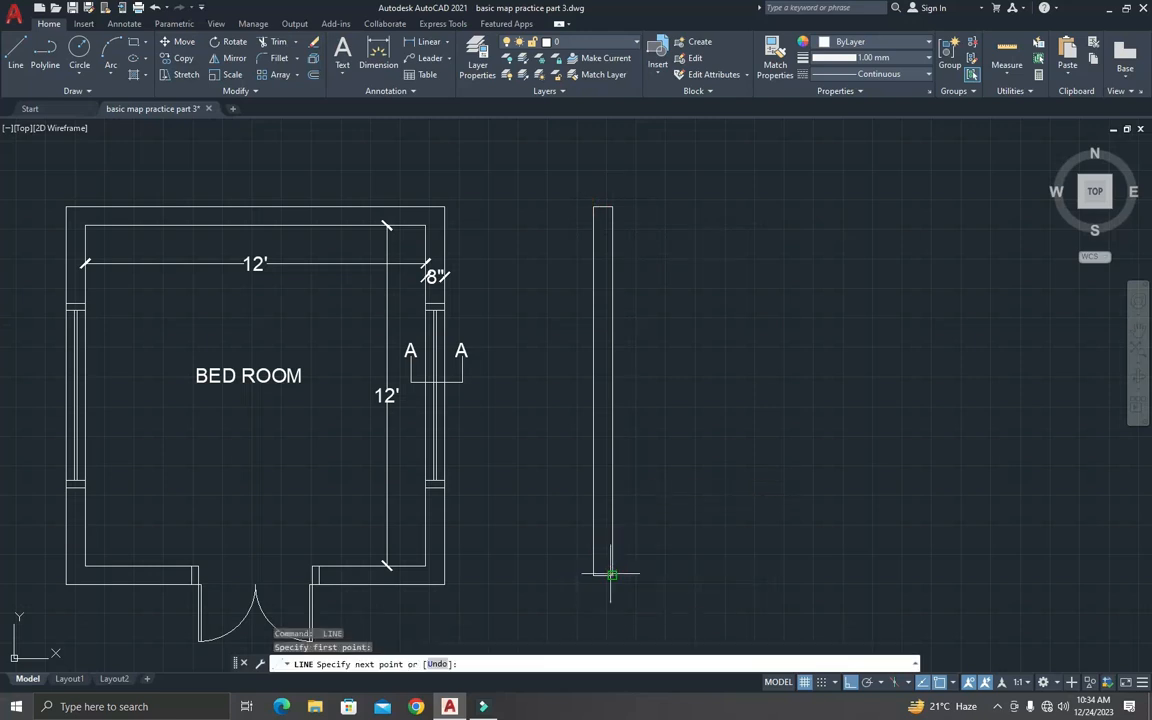
{"action": "left_click", "coordinate": [611, 573]}
{"action": "key", "text": "Escape"}
{"action": "type", "text": "o"}
{"action": "key", "text": "Return"}
{"action": "type", "text": "1"}
{"action": "key", "text": "Return"}
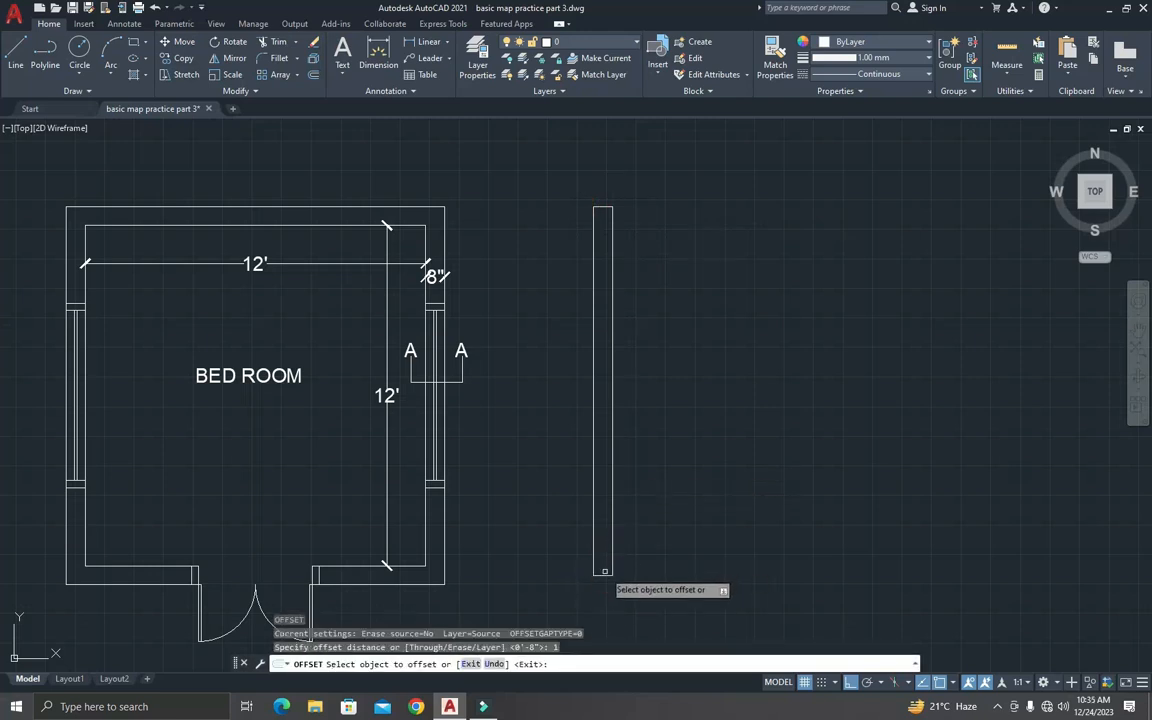
{"action": "key", "text": "Escape"}
Step: Offset the bottom line of the wall section 1' upward
{"action": "type", "text": "o"}
{"action": "key", "text": "Return"}
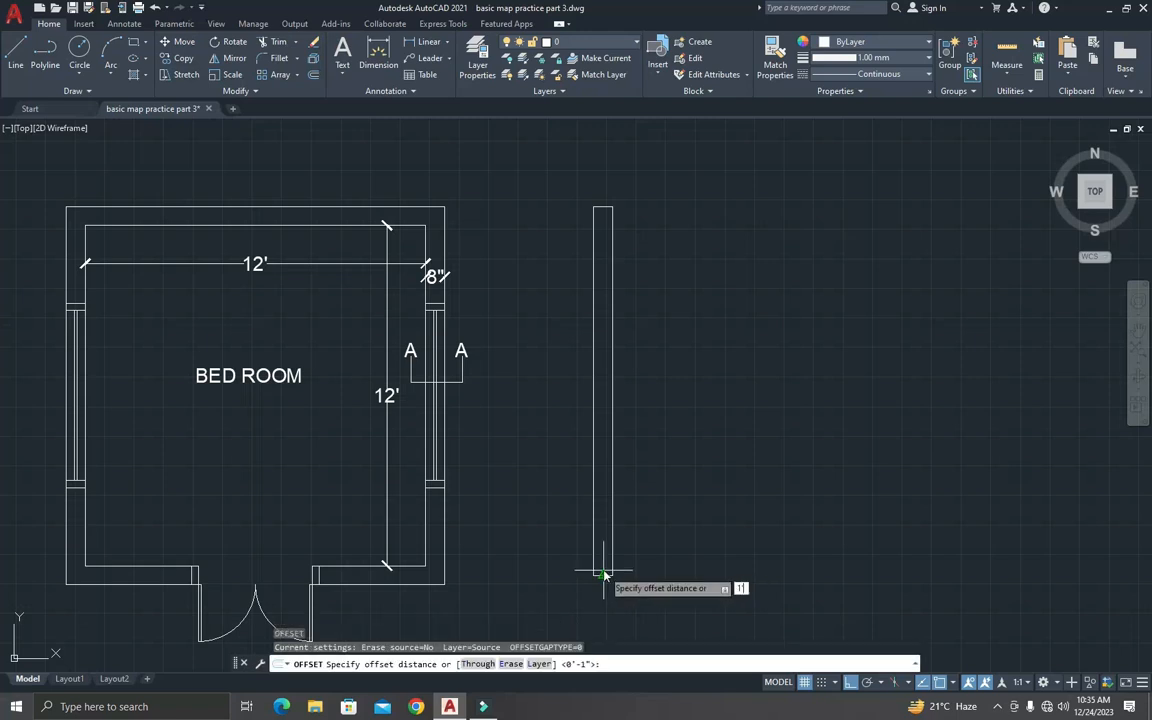
{"action": "type", "text": "1"}
{"action": "key", "text": "Return"}
{"action": "left_click", "coordinate": [603, 574]}
{"action": "left_click", "coordinate": [575, 556]}
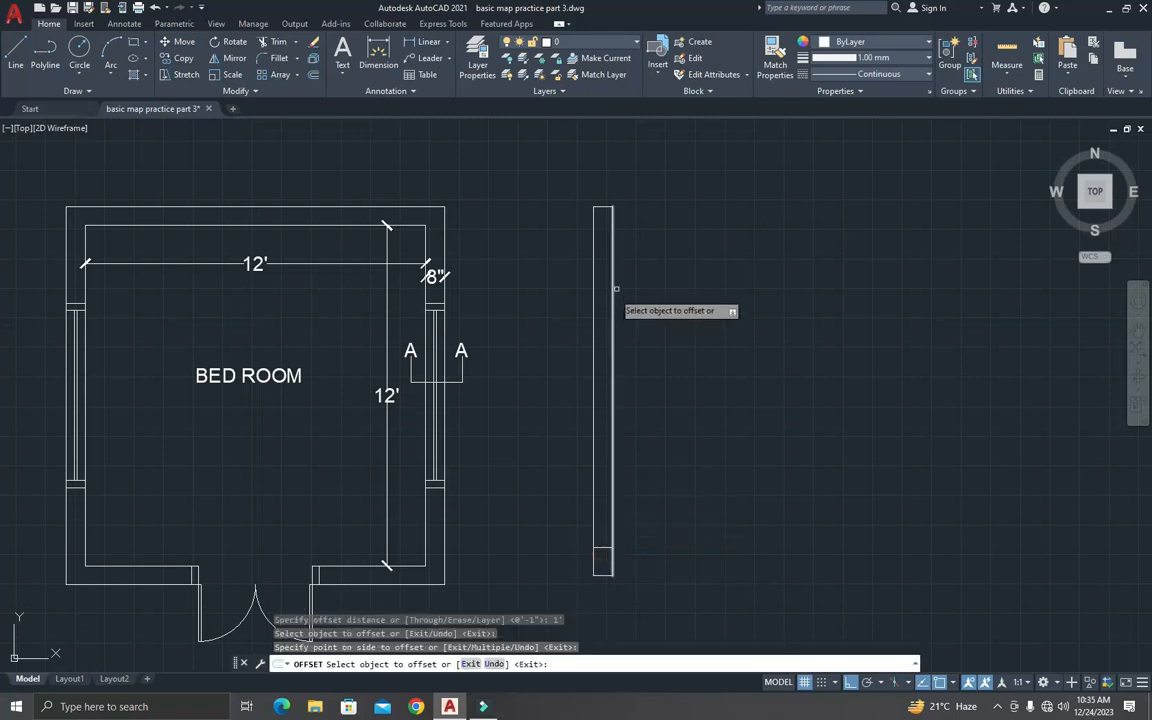
{"action": "key", "text": "Escape"}
Step: Offset the top line of the wall section 6" downward
{"action": "type", "text": "o"}
{"action": "key", "text": "Return"}
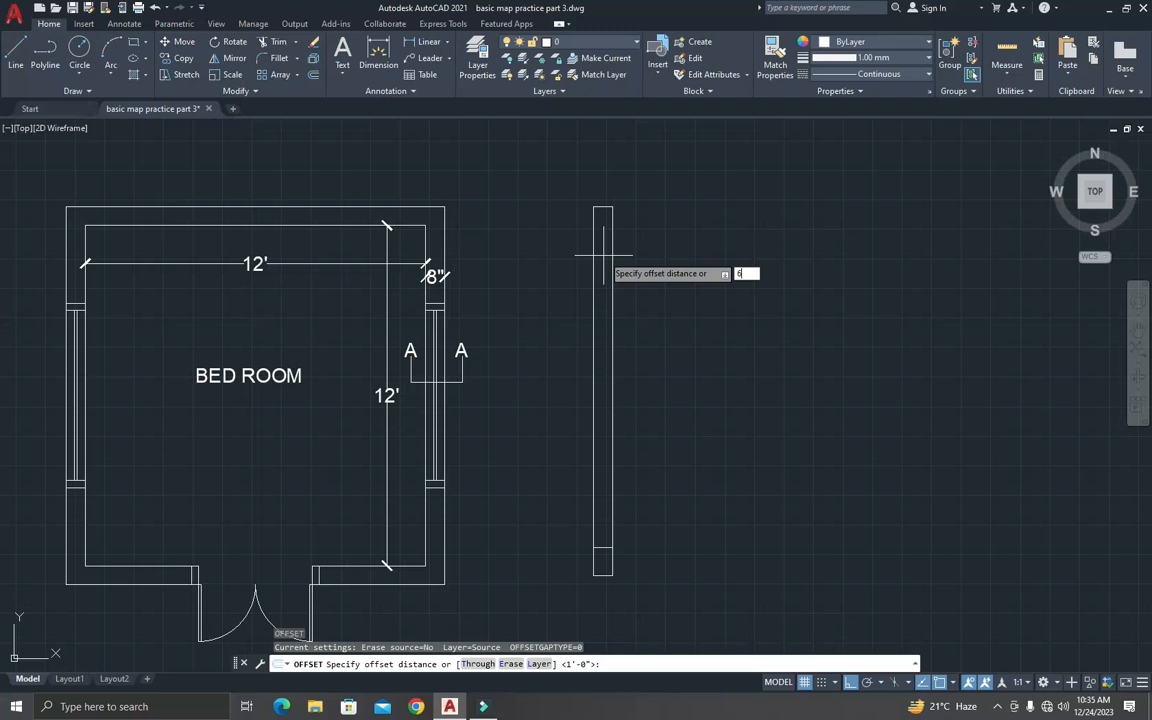
{"action": "type", "text": "6"}
{"action": "key", "text": "Return"}
{"action": "left_click", "coordinate": [594, 207]}
{"action": "left_click", "coordinate": [609, 250]}
{"action": "key", "text": "Escape"}
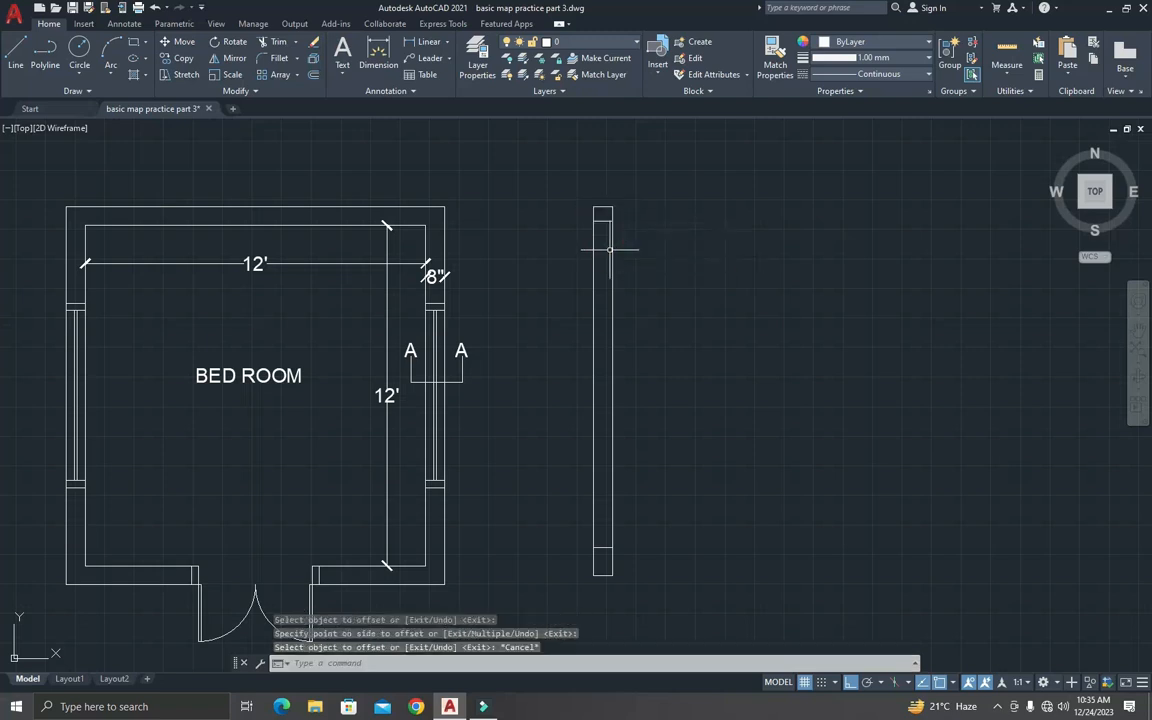
{"action": "key", "text": "Escape"}
{"action": "key", "text": "Escape"}
{"action": "key", "text": "Escape"}
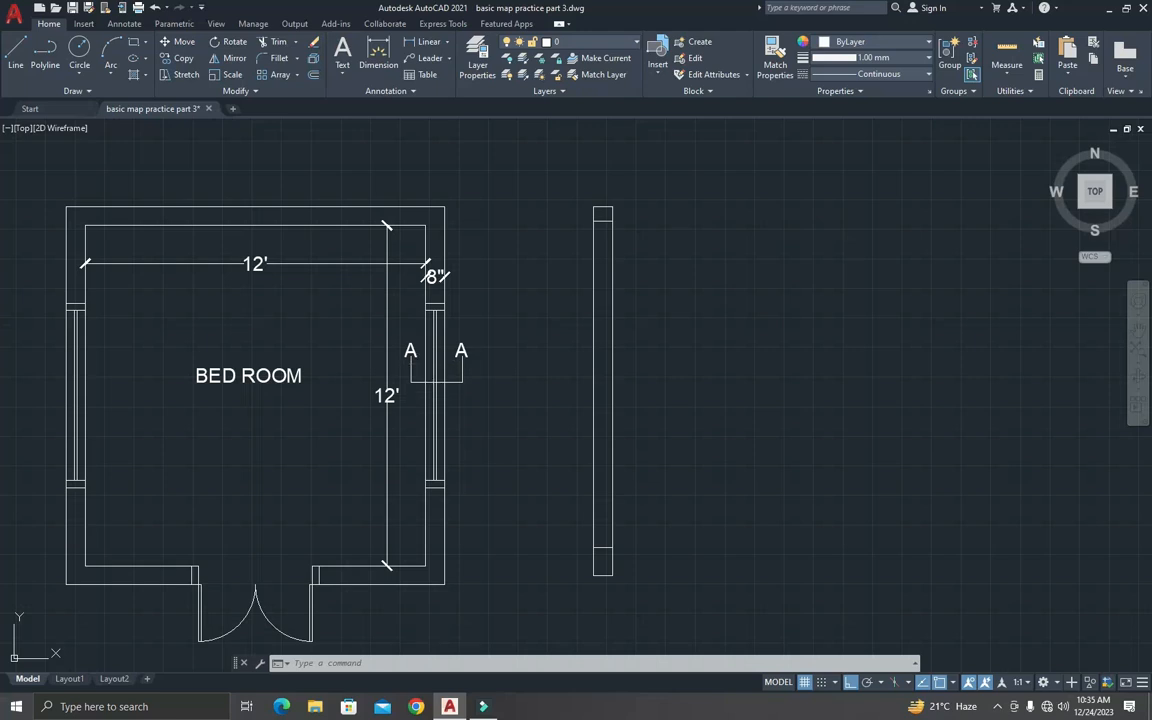
{"action": "type", "text": "o"}
{"action": "key", "text": "Return"}
{"action": "key", "text": "Escape"}
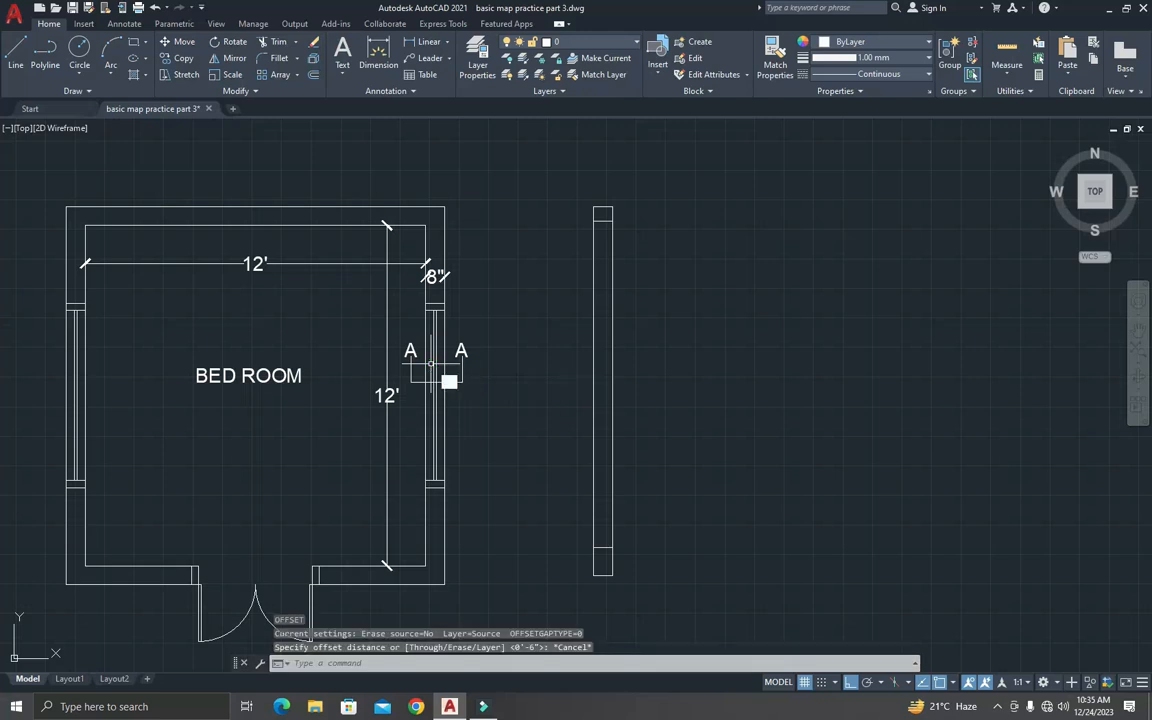
Step: Offset the horizontal line 1' above the wall section's base 3' upward for the sill
{"action": "key", "text": "Return"}
{"action": "type", "text": "3"}
{"action": "key", "text": "Return"}
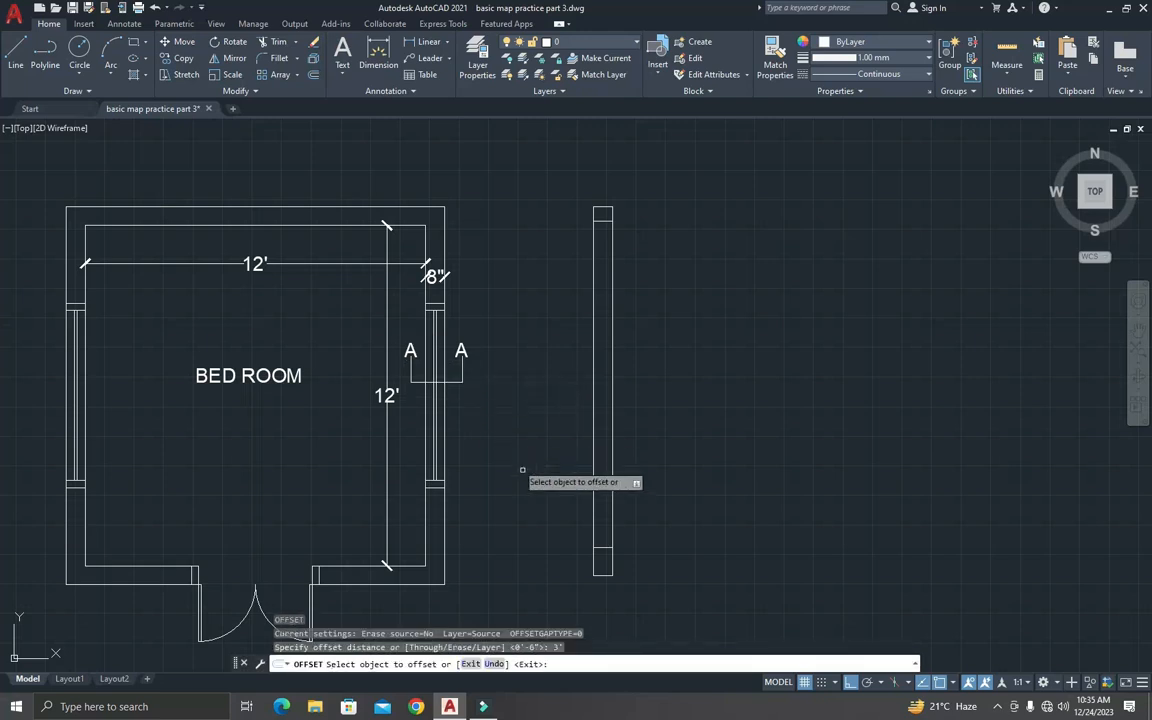
{"action": "left_click", "coordinate": [601, 546]}
{"action": "left_click", "coordinate": [601, 500]}
{"action": "key", "text": "Escape"}
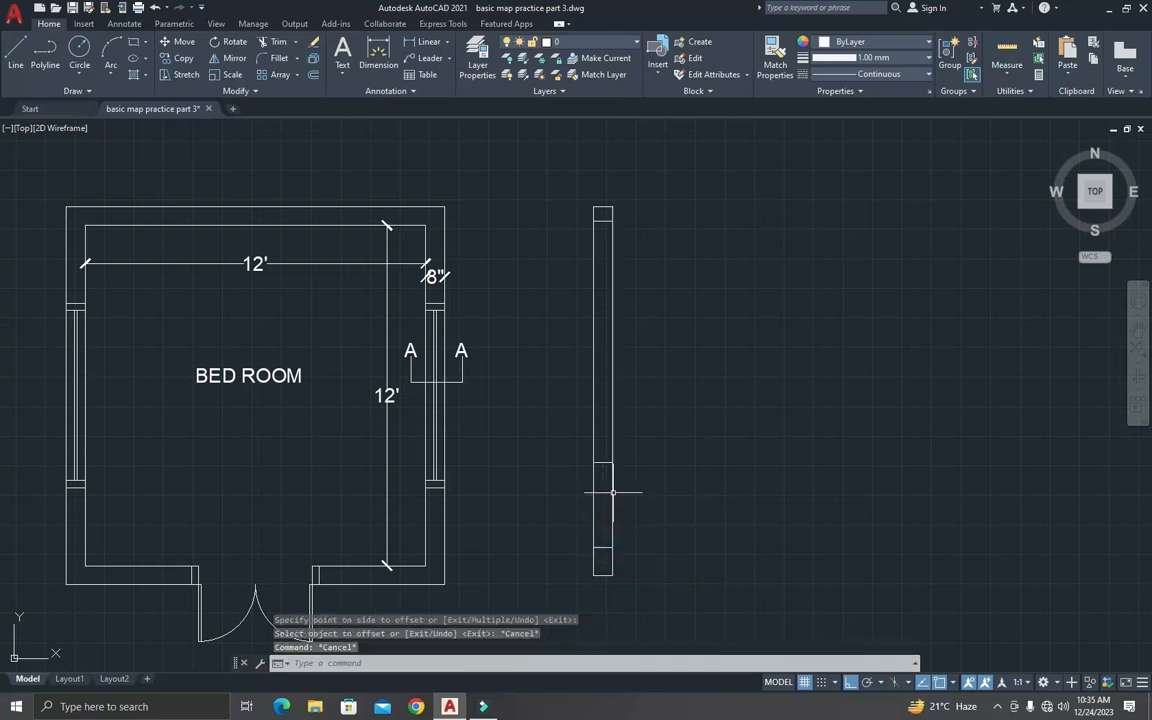
{"action": "key", "text": "Return"}
{"action": "key", "text": "Return"}
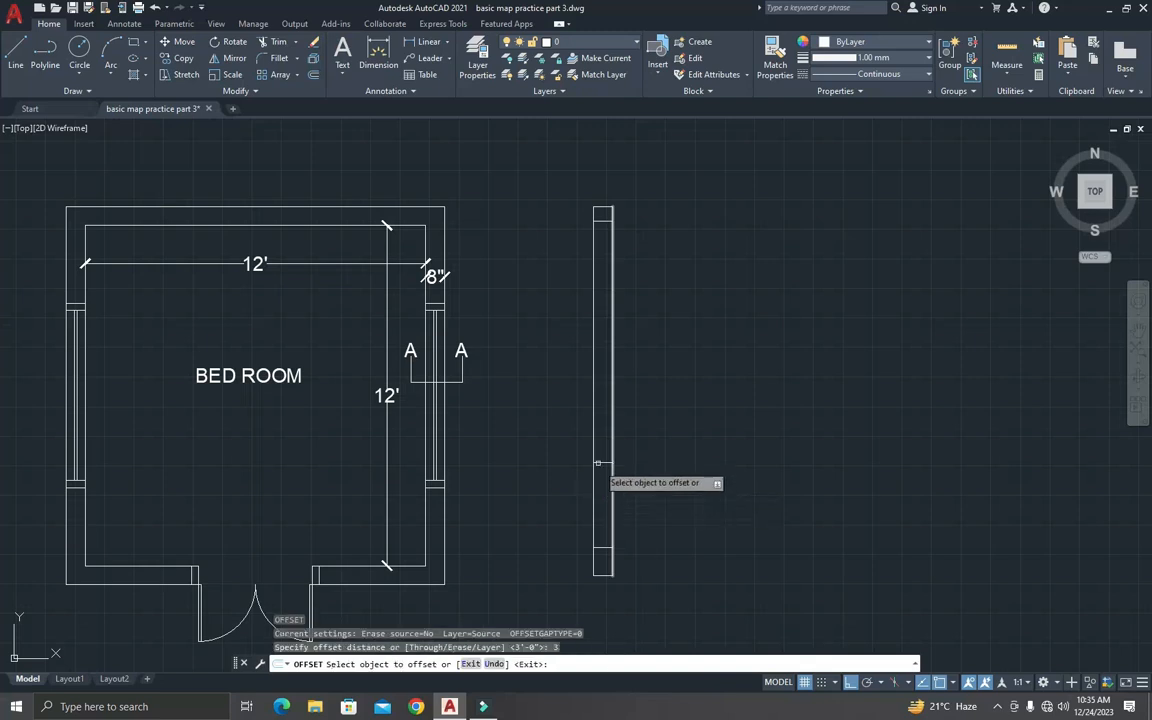
{"action": "key", "text": "Escape"}
{"action": "key", "text": "Escape"}
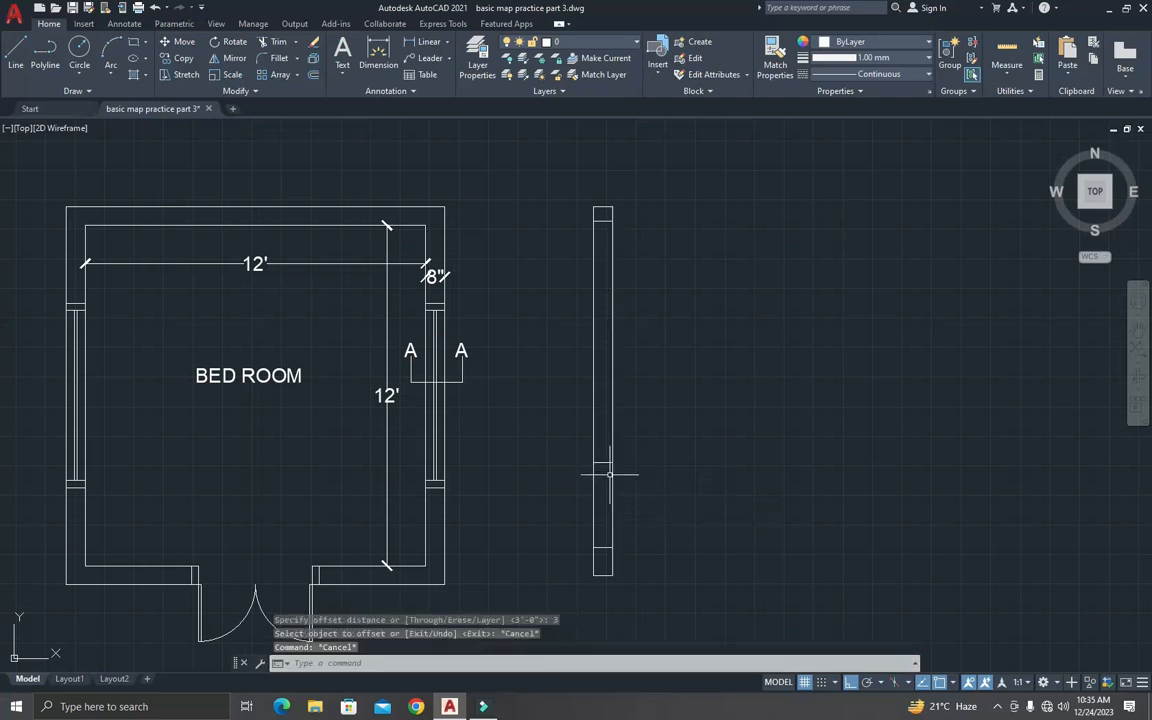
Step: Offset the sill line of the wall section 3" upward to form the lower window frame
{"action": "key", "text": "Return"}
{"action": "type", "text": "3"}
{"action": "key", "text": "Return"}
{"action": "left_click", "coordinate": [601, 462]}
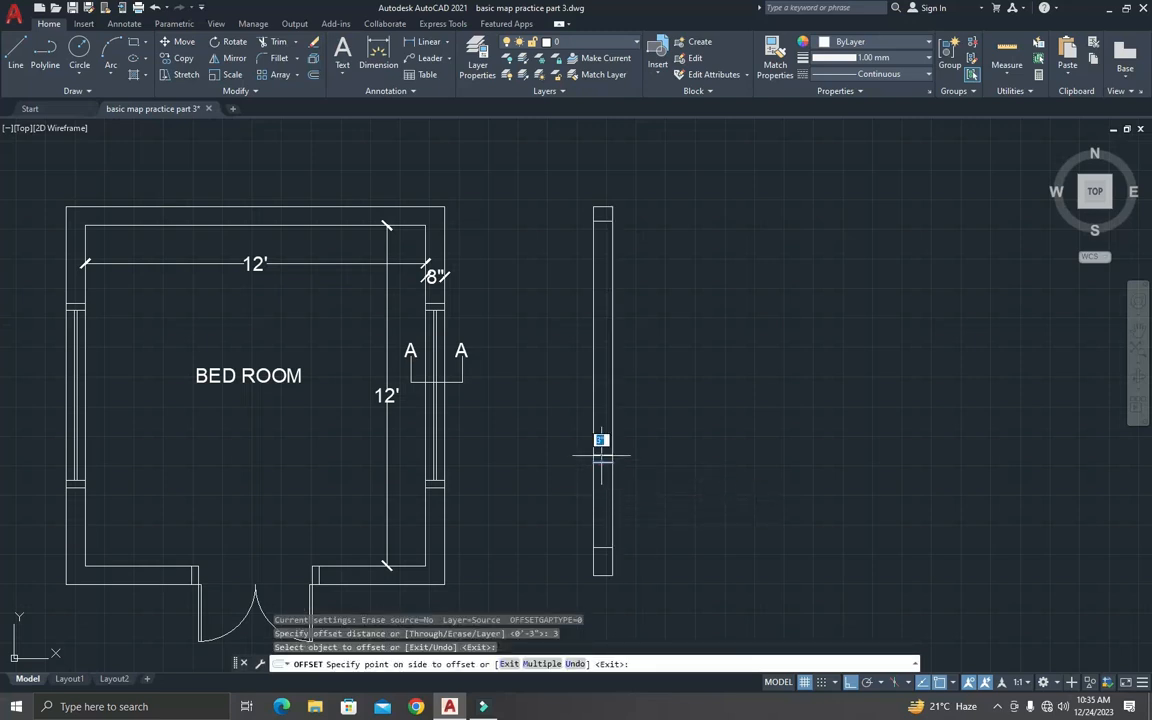
{"action": "left_click", "coordinate": [601, 446]}
{"action": "key", "text": "Escape"}
{"action": "key", "text": "Escape"}
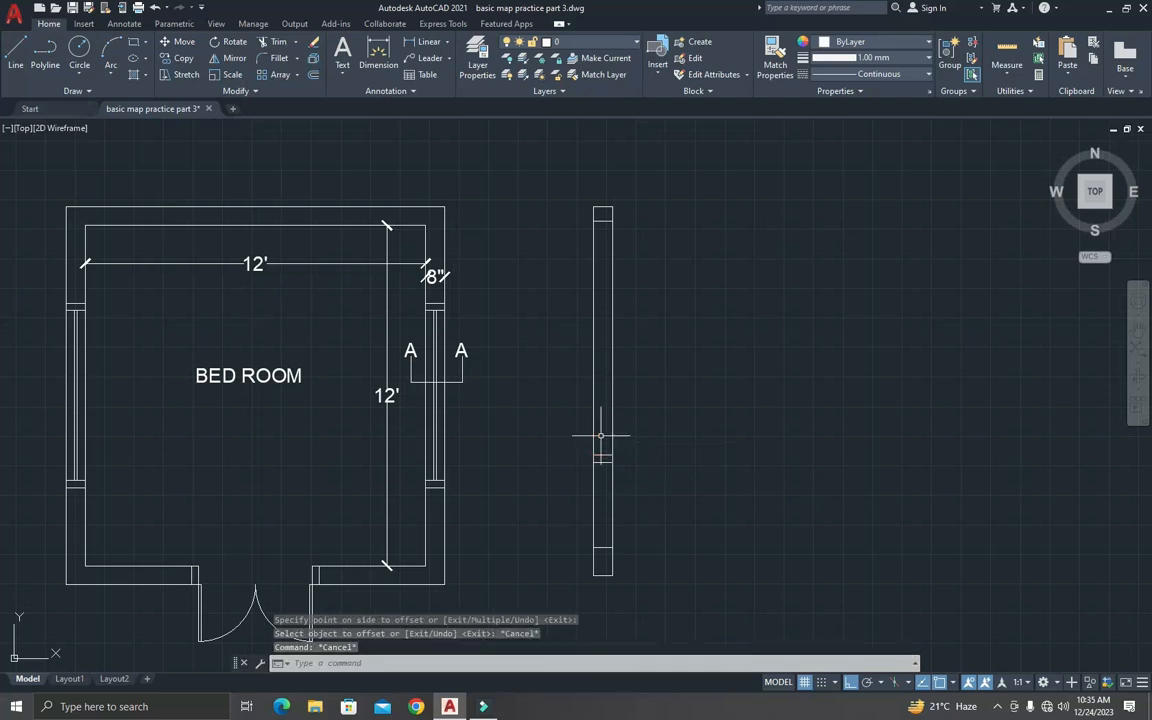
{"action": "key", "text": "Escape"}
{"action": "key", "text": "Escape"}
{"action": "type", "text": "i"}
{"action": "key", "text": "Return"}
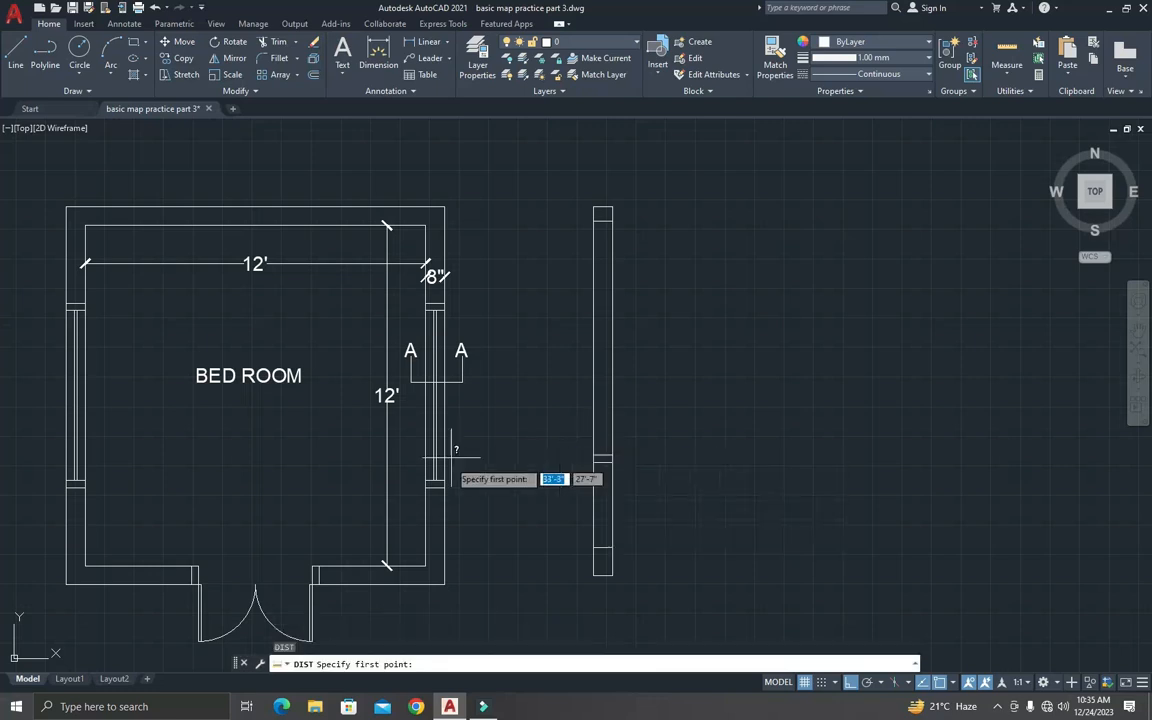
{"action": "left_click", "coordinate": [443, 484]}
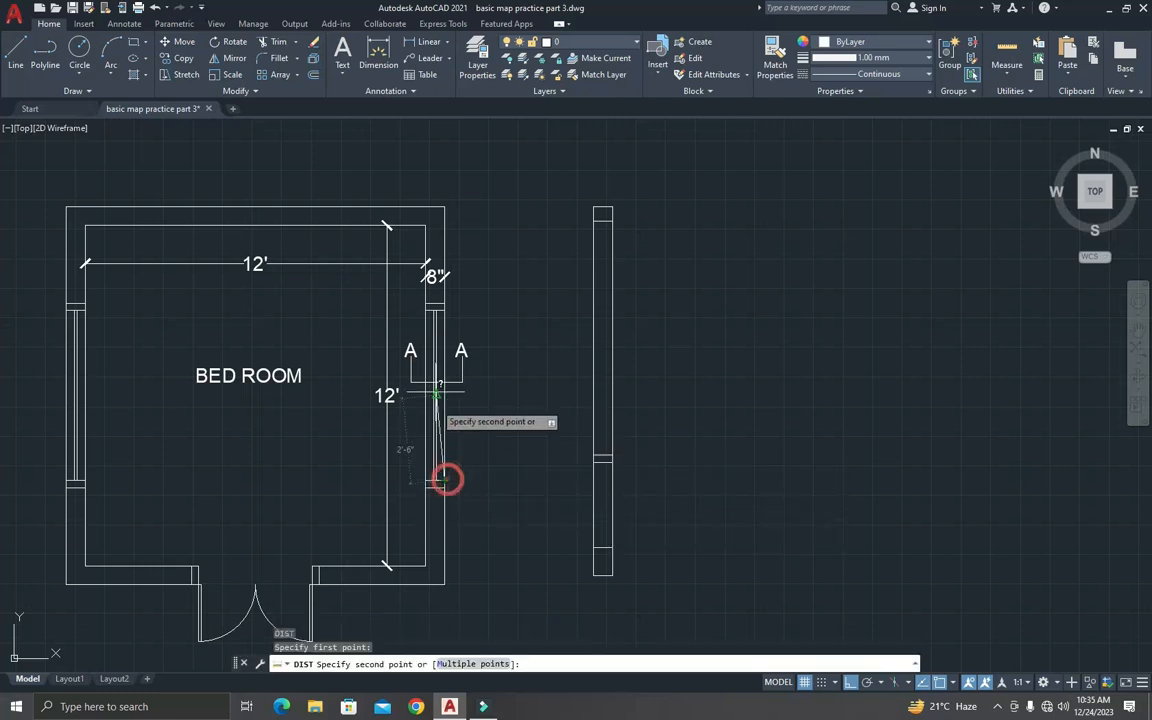
{"action": "key", "text": "Escape"}
{"action": "key", "text": "Escape"}
{"action": "key", "text": "Escape"}
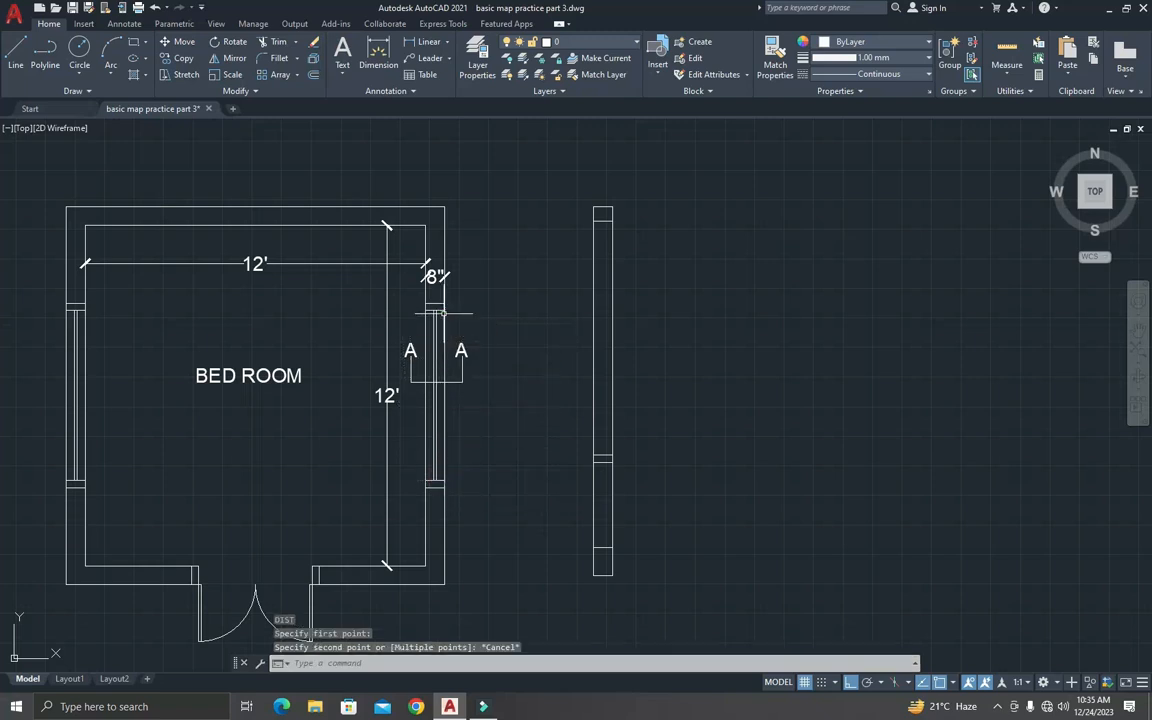
Step: Offset the top line of the lower window frame 5' upward
{"action": "type", "text": "o"}
{"action": "key", "text": "Return"}
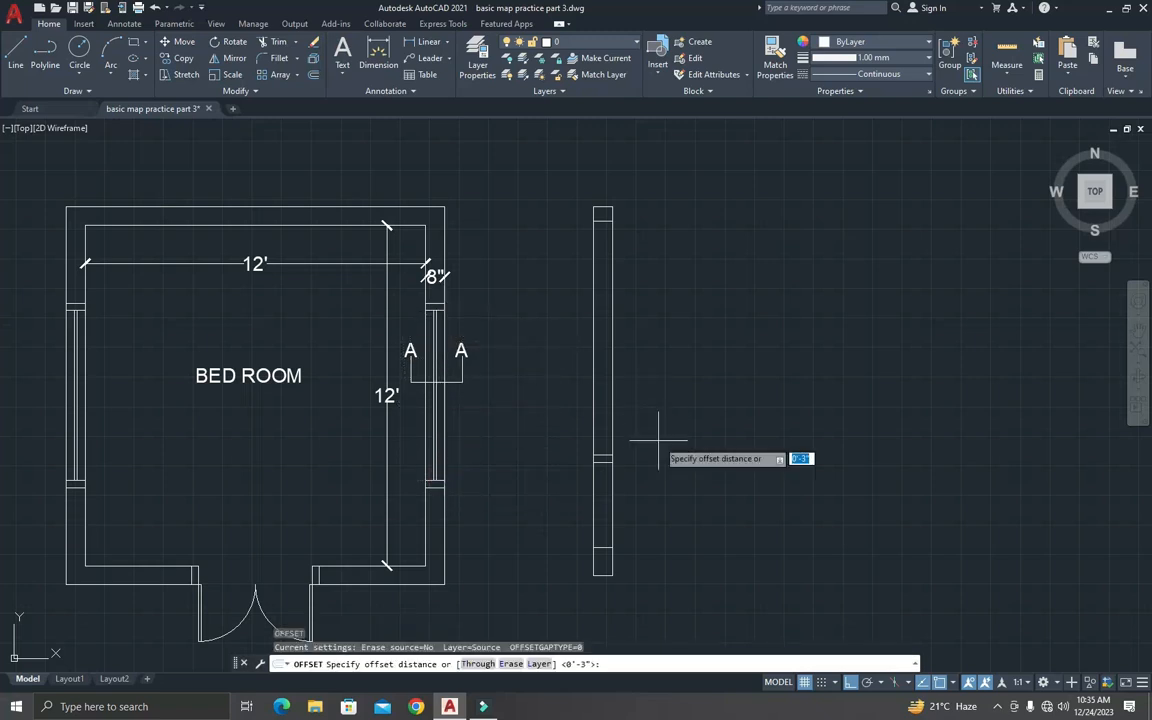
{"action": "type", "text": "5'"}
{"action": "key", "text": "Return"}
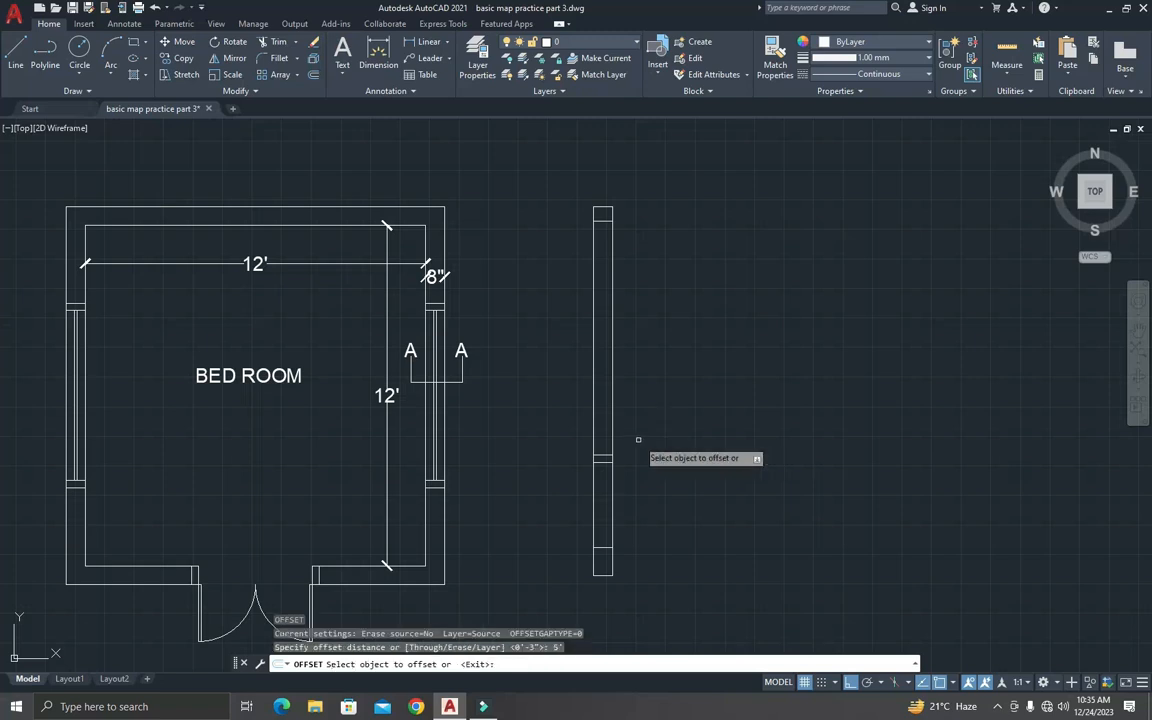
{"action": "left_click", "coordinate": [603, 457]}
{"action": "key", "text": "Escape"}
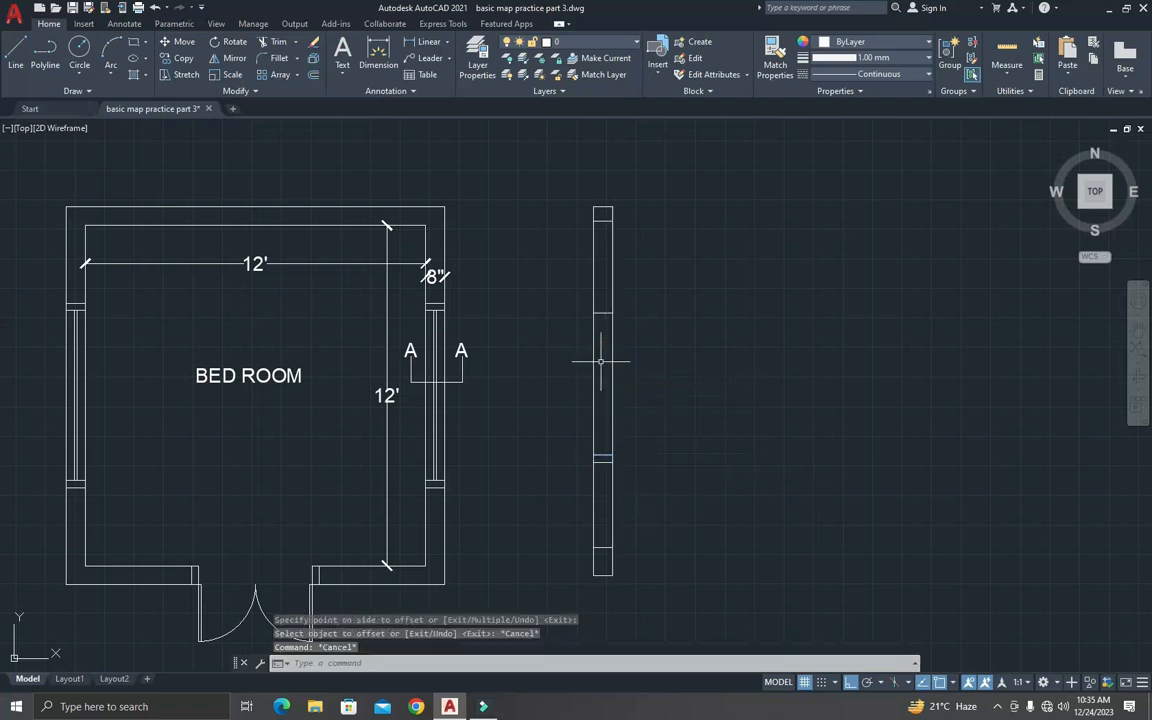
Step: Offset the horizontal line at the head of the 5' window opening 3" upward to form the upper frame
{"action": "key", "text": "Return"}
{"action": "type", "text": "3"}
{"action": "key", "text": "Return"}
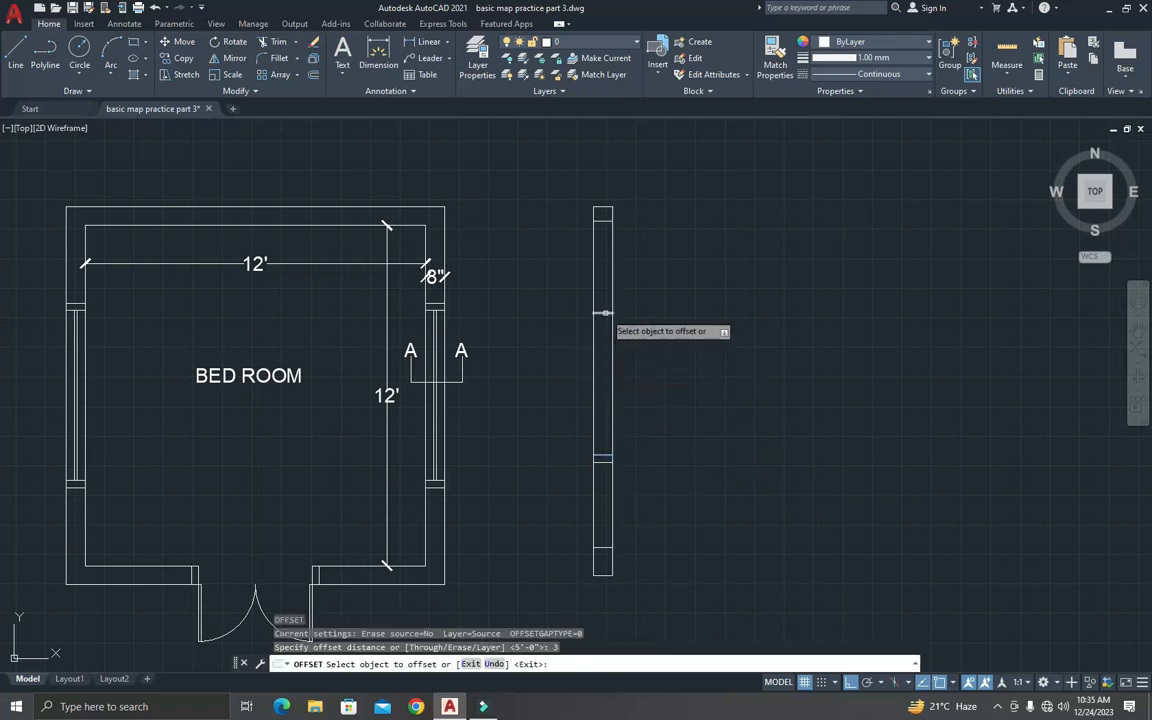
{"action": "left_click", "coordinate": [600, 312]}
{"action": "left_click", "coordinate": [597, 280]}
{"action": "key", "text": "Escape"}
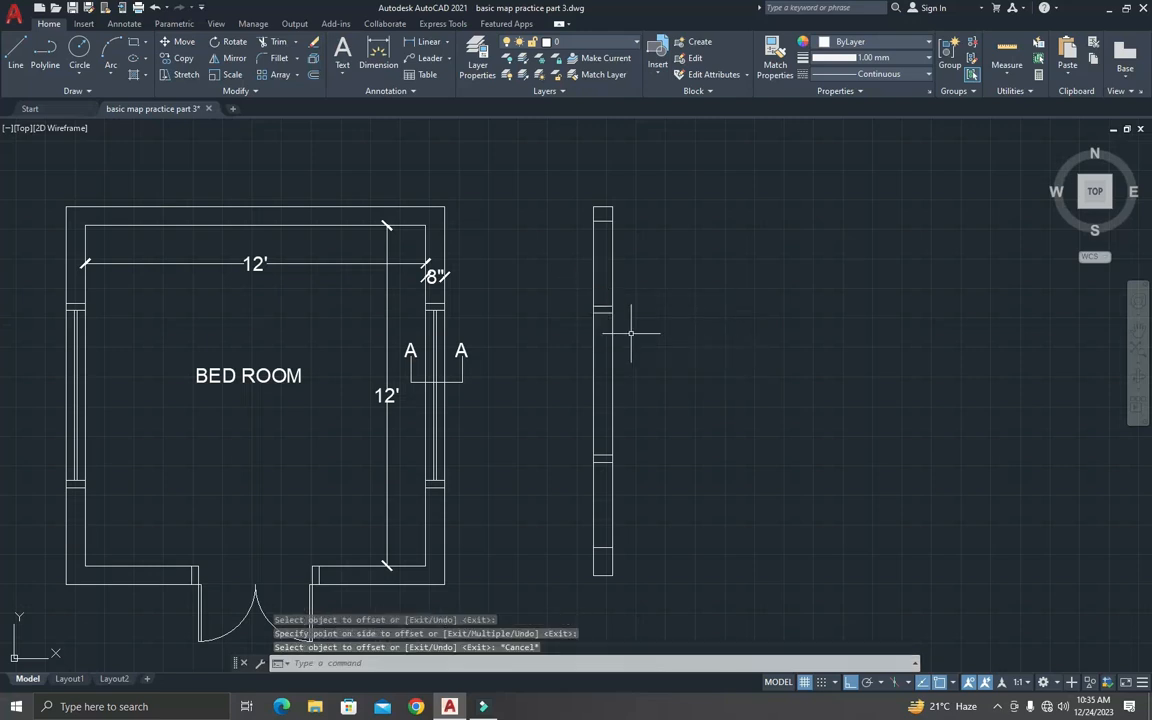
{"action": "key", "text": "Escape"}
{"action": "key", "text": "Escape"}
Step: Draw a vertical centre line through the window opening from the upper frame's midpoint to the lower frame
{"action": "scroll", "coordinate": [612, 368], "scroll_direction": "up", "scroll_amount": 2}
{"action": "key", "text": "Escape"}
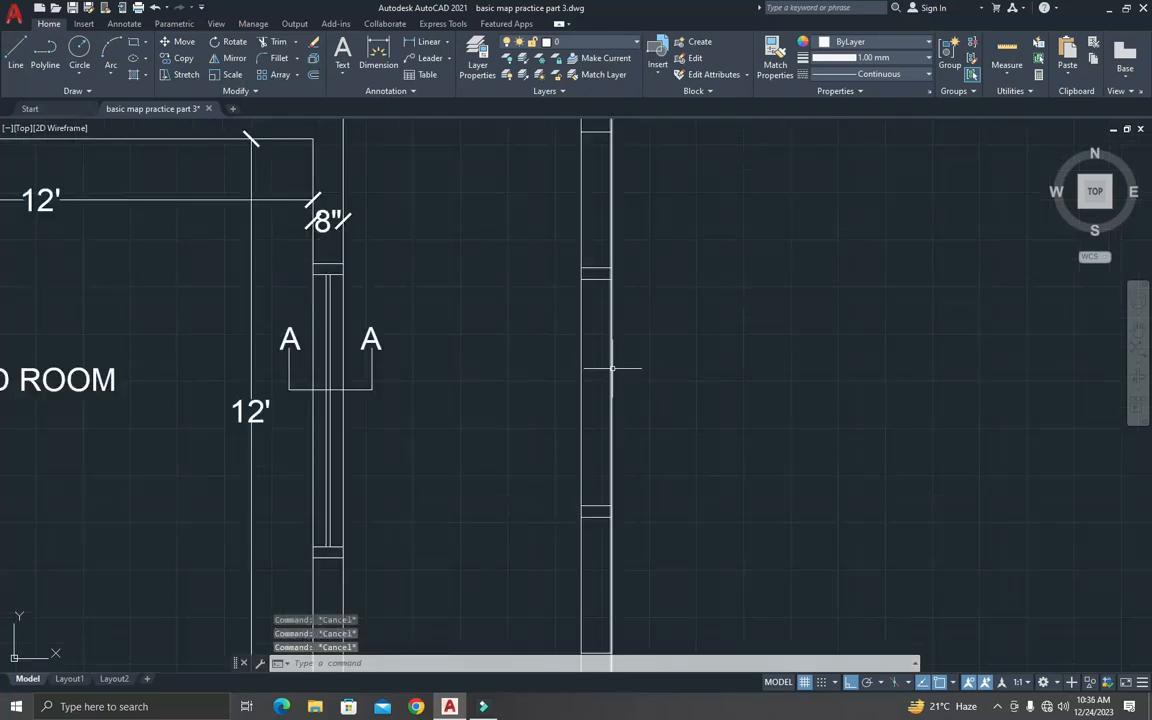
{"action": "type", "text": "l"}
{"action": "key", "text": "Return"}
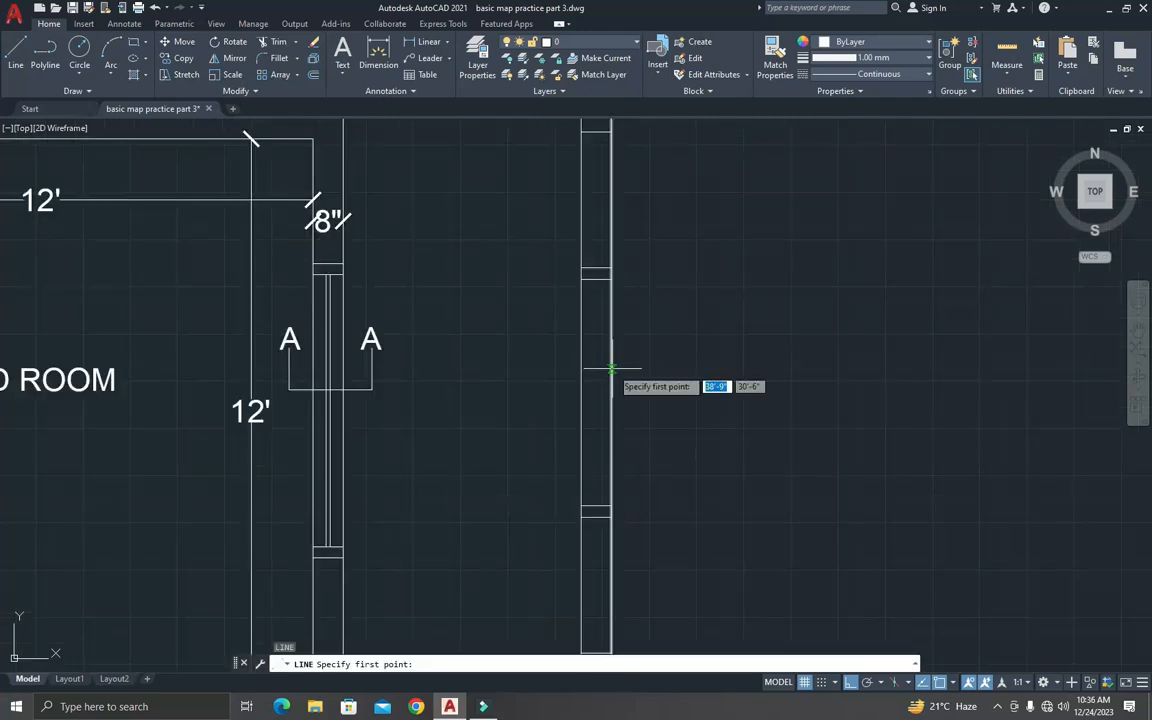
{"action": "left_click", "coordinate": [596, 279]}
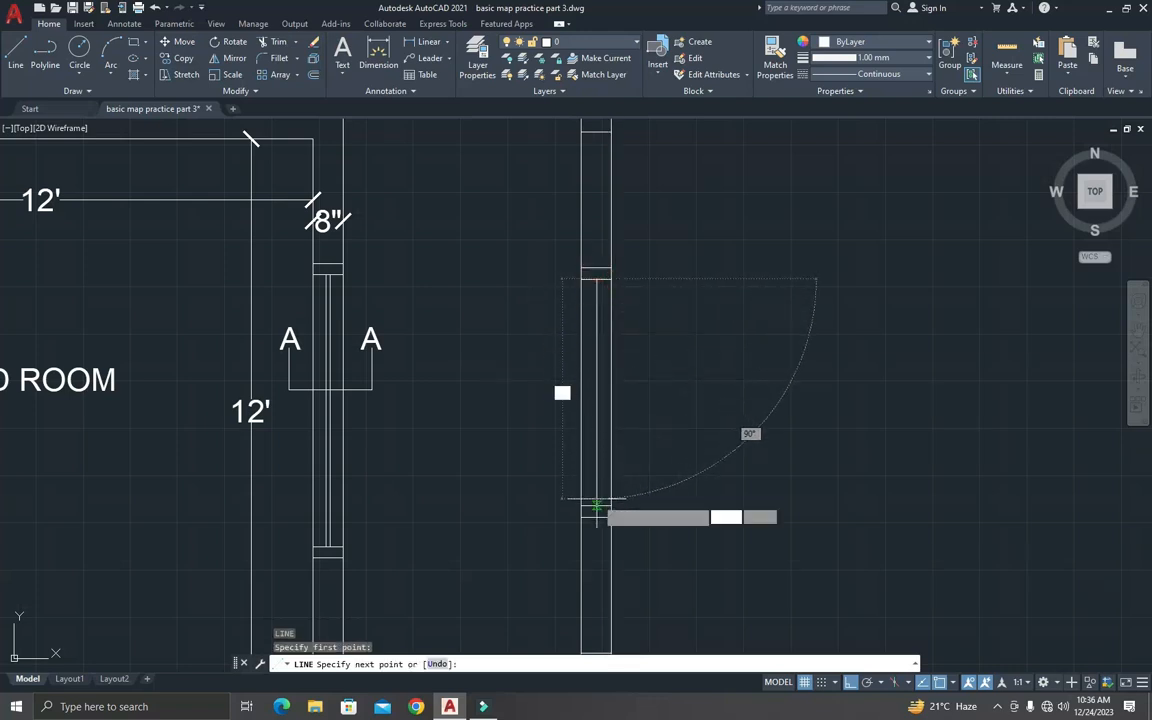
{"action": "key", "text": "Escape"}
{"action": "key", "text": "Escape"}
{"action": "key", "text": "Escape"}
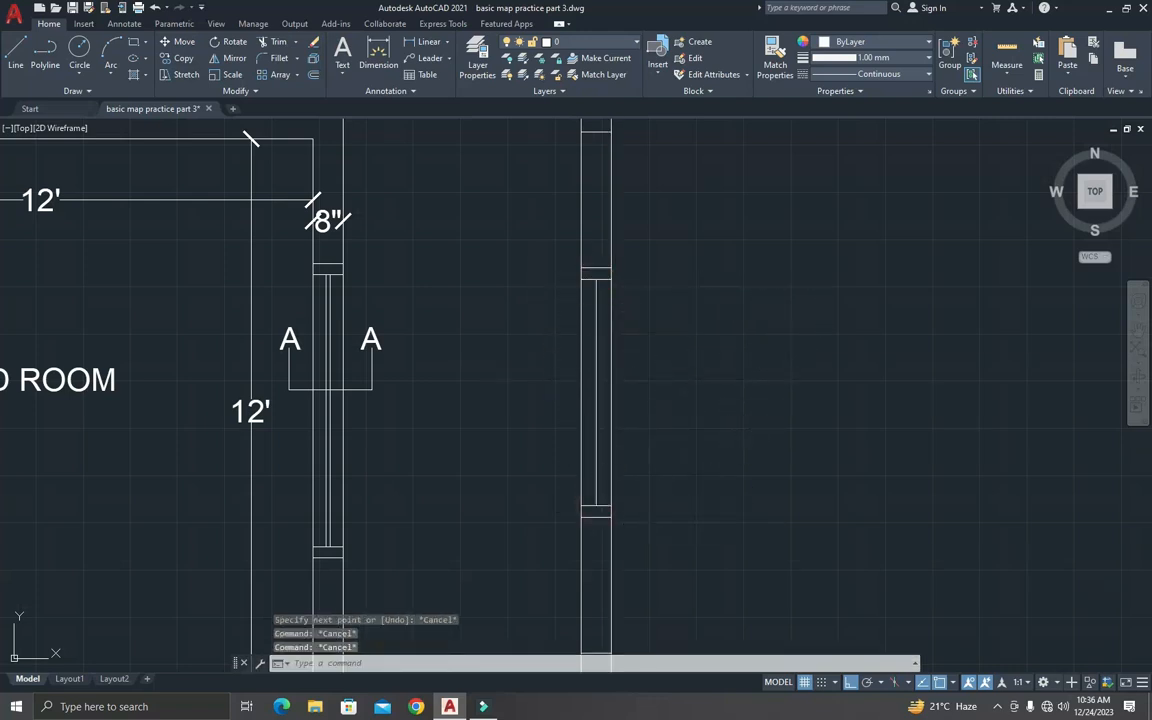
{"action": "type", "text": "i"}
{"action": "key", "text": "Return"}
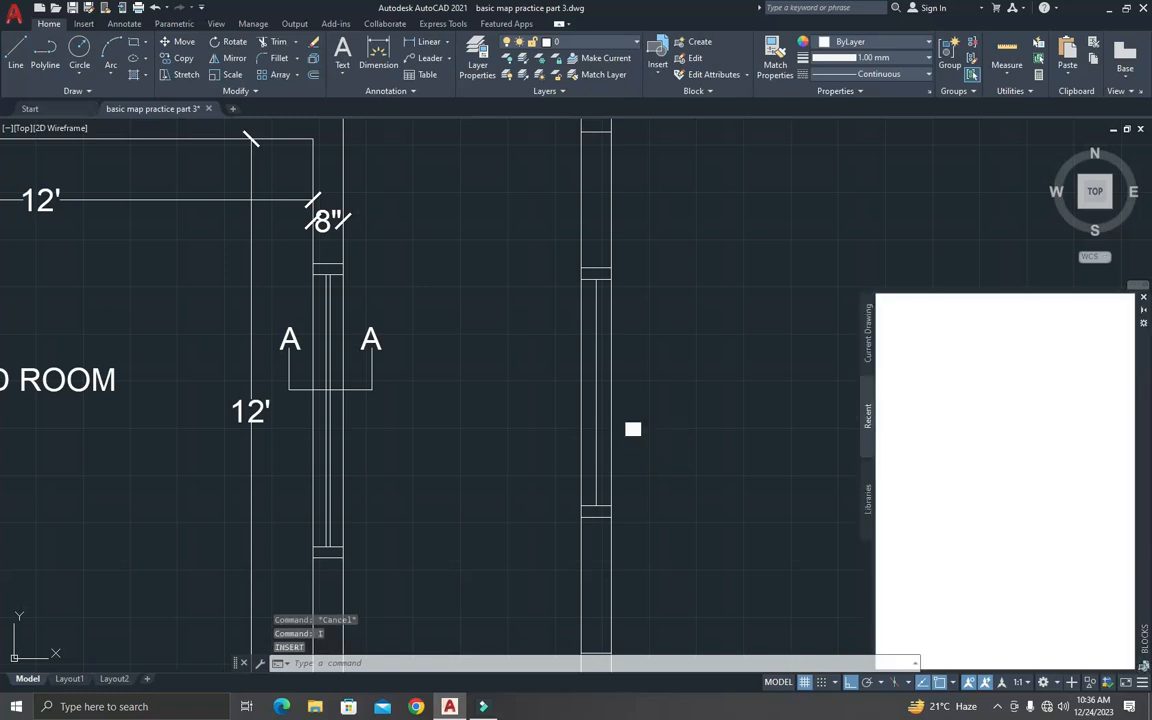
{"action": "type", "text": "o"}
{"action": "key", "text": "Return"}
{"action": "key", "text": "Escape"}
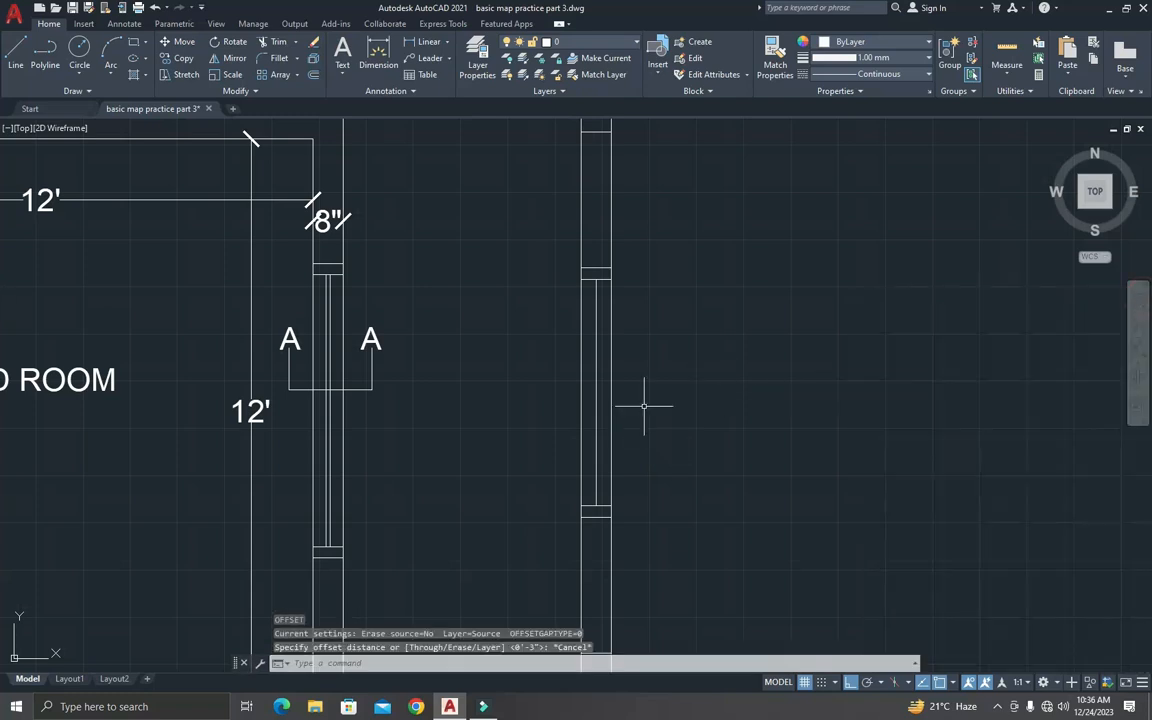
{"action": "key", "text": "Escape"}
{"action": "key", "text": "Escape"}
Step: Offset the window's vertical centre line 0.5" to each side to form the glass pane
{"action": "type", "text": "o"}
{"action": "key", "text": "Return"}
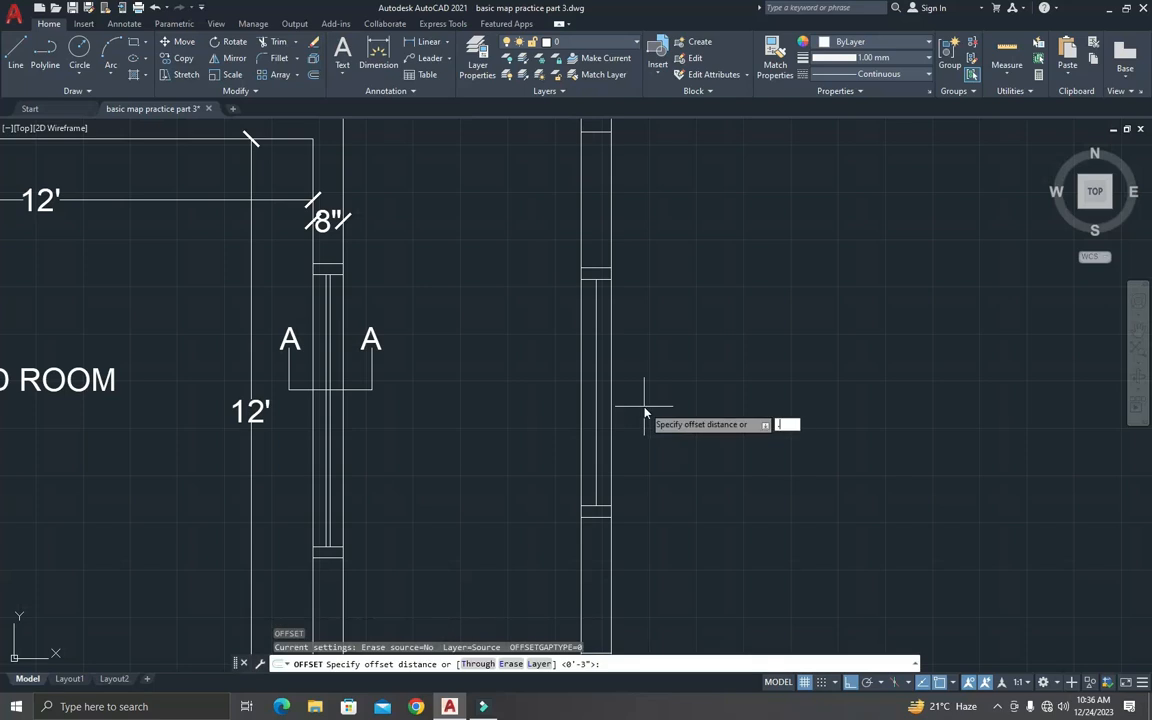
{"action": "type", "text": ".5"}
{"action": "key", "text": "Return"}
{"action": "left_click", "coordinate": [596, 377]}
{"action": "left_click", "coordinate": [610, 378]}
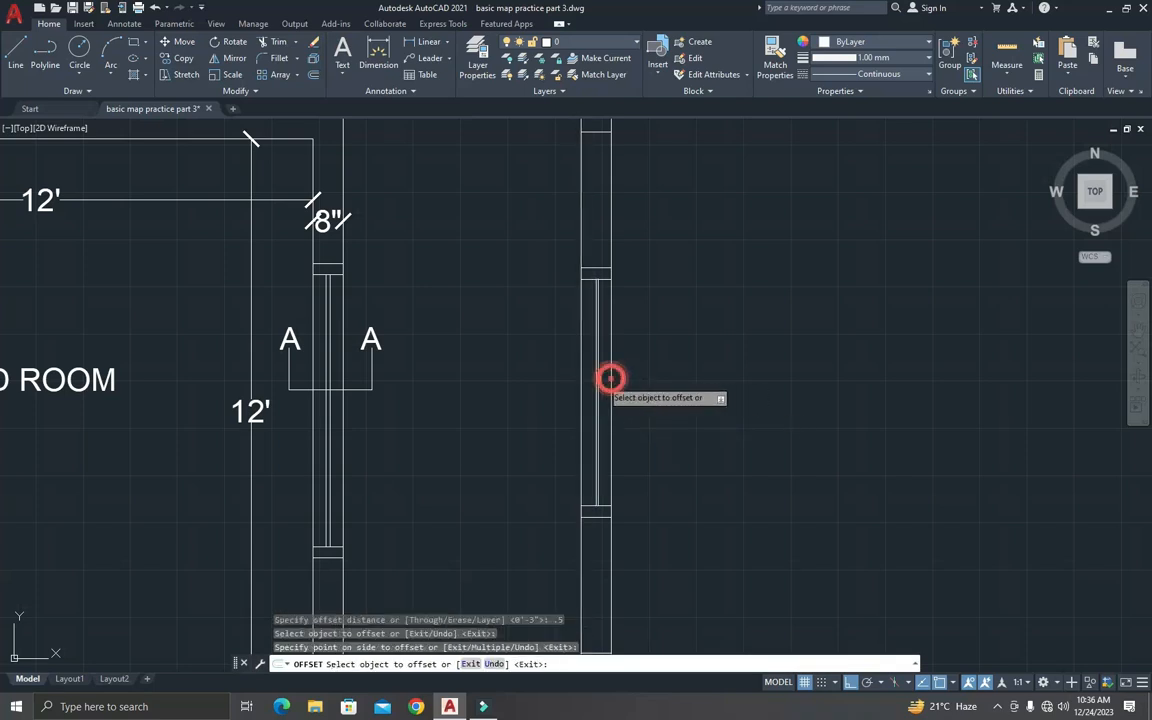
{"action": "scroll", "coordinate": [610, 378], "scroll_direction": "up", "scroll_amount": 6}
{"action": "left_click", "coordinate": [600, 363]}
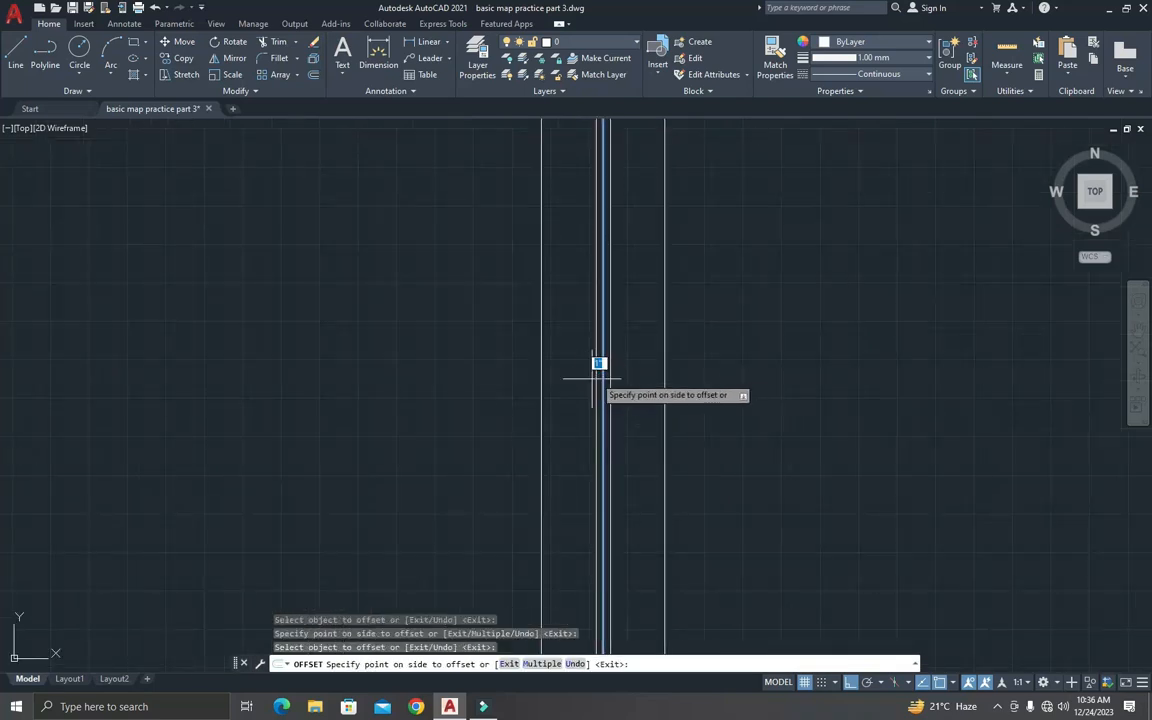
{"action": "left_click", "coordinate": [594, 379]}
{"action": "key", "text": "Escape"}
Step: Erase the original centre line between the two glass lines
{"action": "type", "text": "e"}
{"action": "key", "text": "Return"}
{"action": "left_click", "coordinate": [605, 384]}
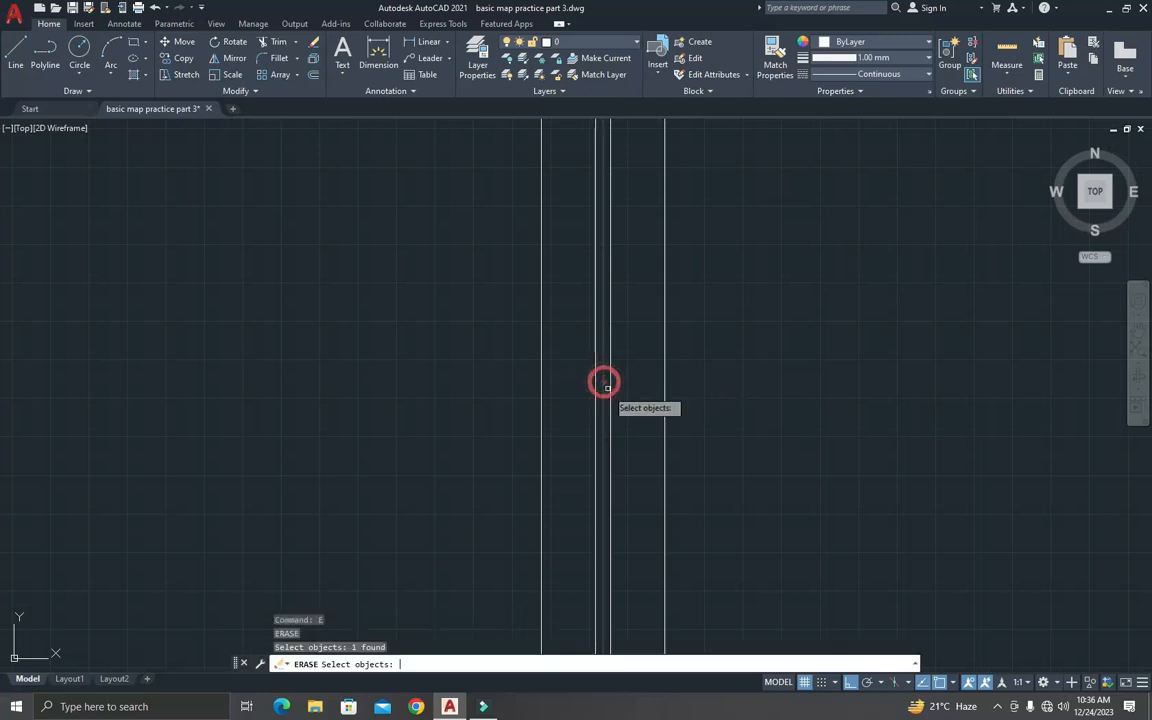
{"action": "key", "text": "Return"}
Step: Add a linear dimension for the window's overall height, including both frames, to the right of the wall section
{"action": "scroll", "coordinate": [606, 392], "scroll_direction": "down", "scroll_amount": 6}
{"action": "scroll", "coordinate": [649, 418], "scroll_direction": "up", "scroll_amount": 2}
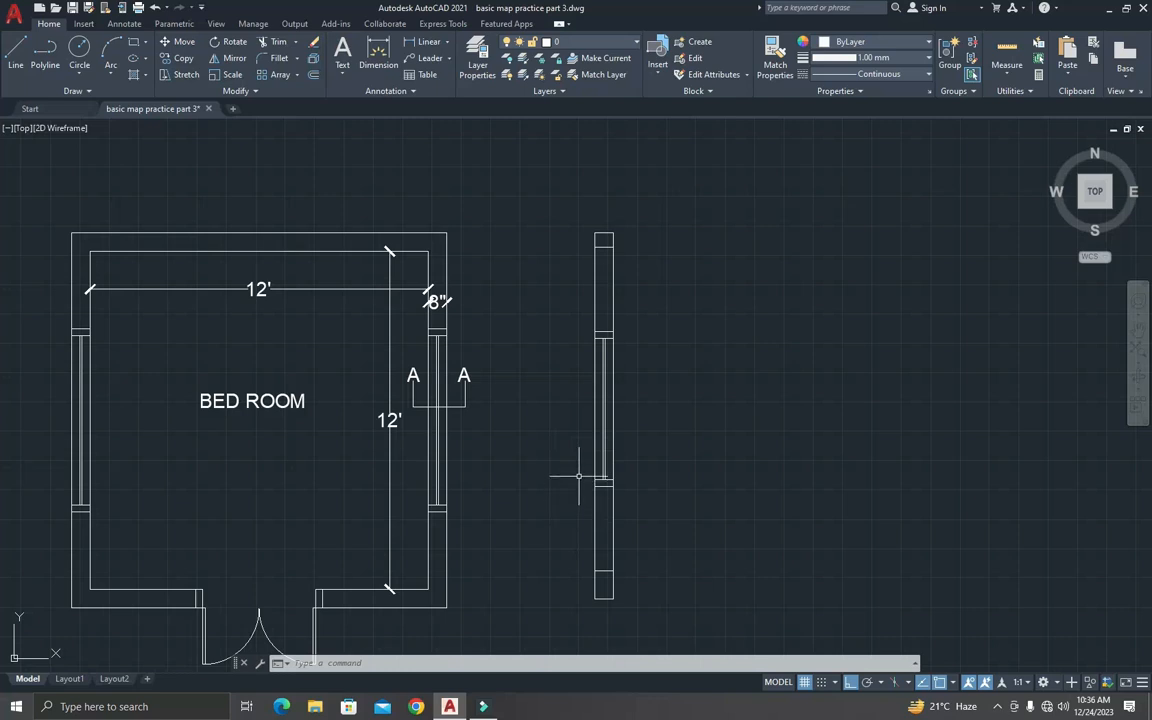
{"action": "scroll", "coordinate": [581, 437], "scroll_direction": "up", "scroll_amount": 2}
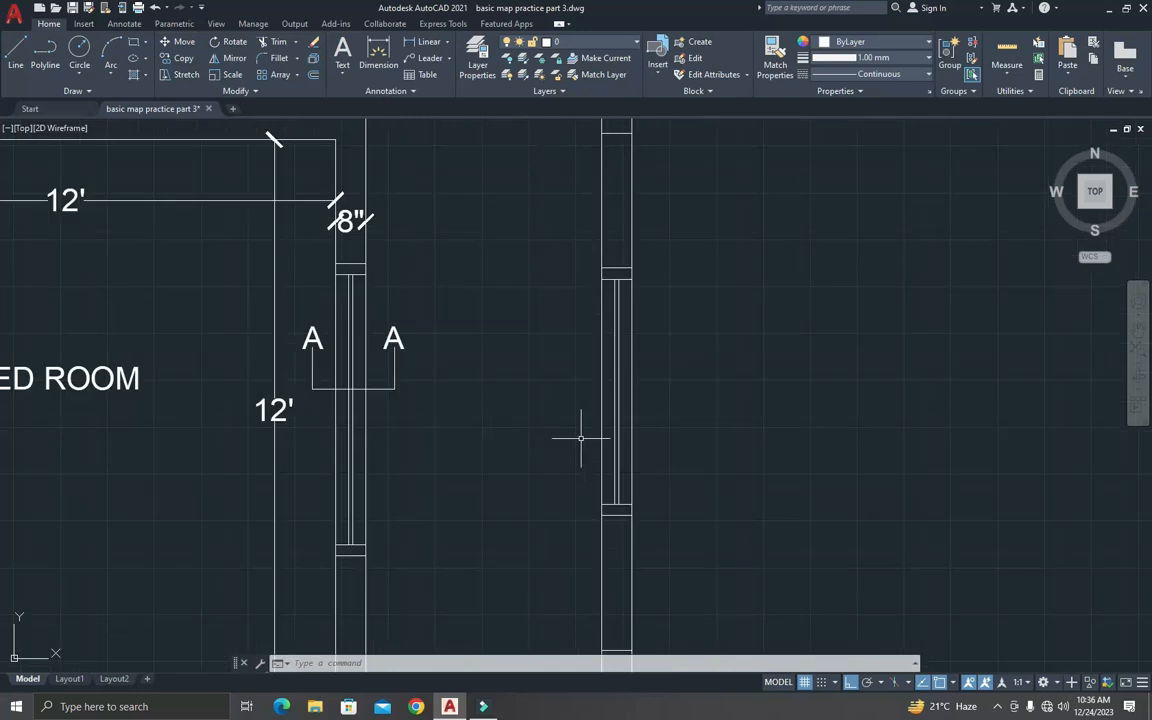
{"action": "scroll", "coordinate": [581, 437], "scroll_direction": "down", "scroll_amount": 4}
{"action": "scroll", "coordinate": [581, 437], "scroll_direction": "up", "scroll_amount": 2}
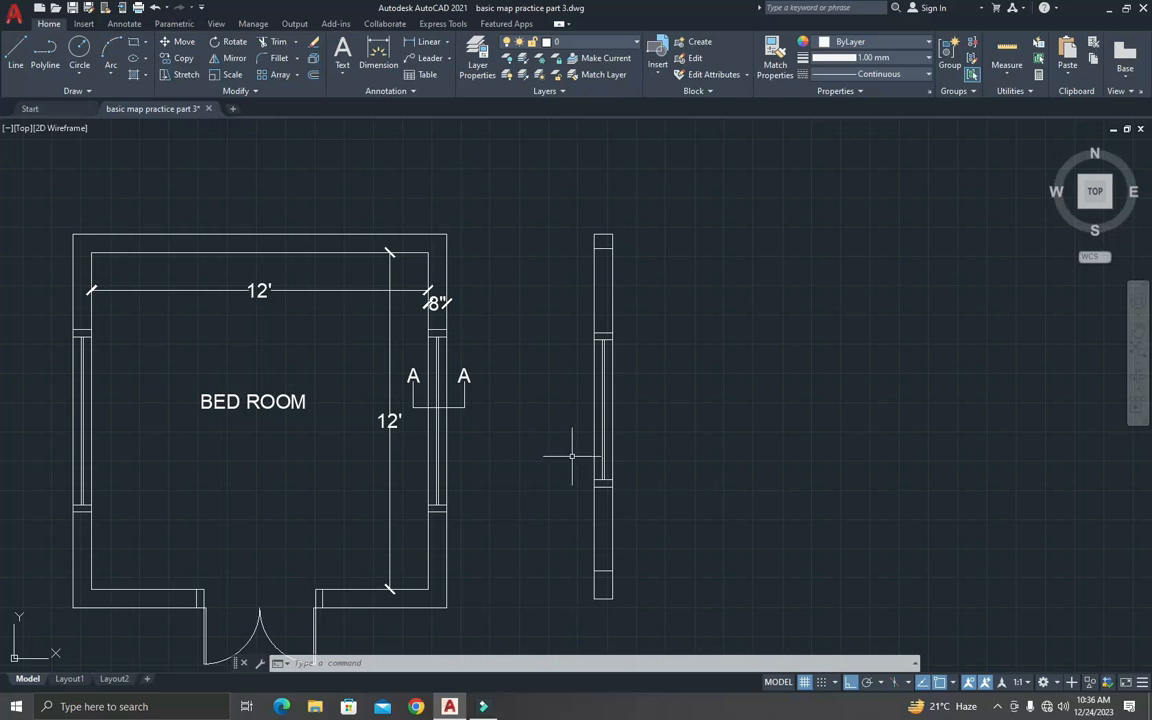
{"action": "type", "text": "DI"}
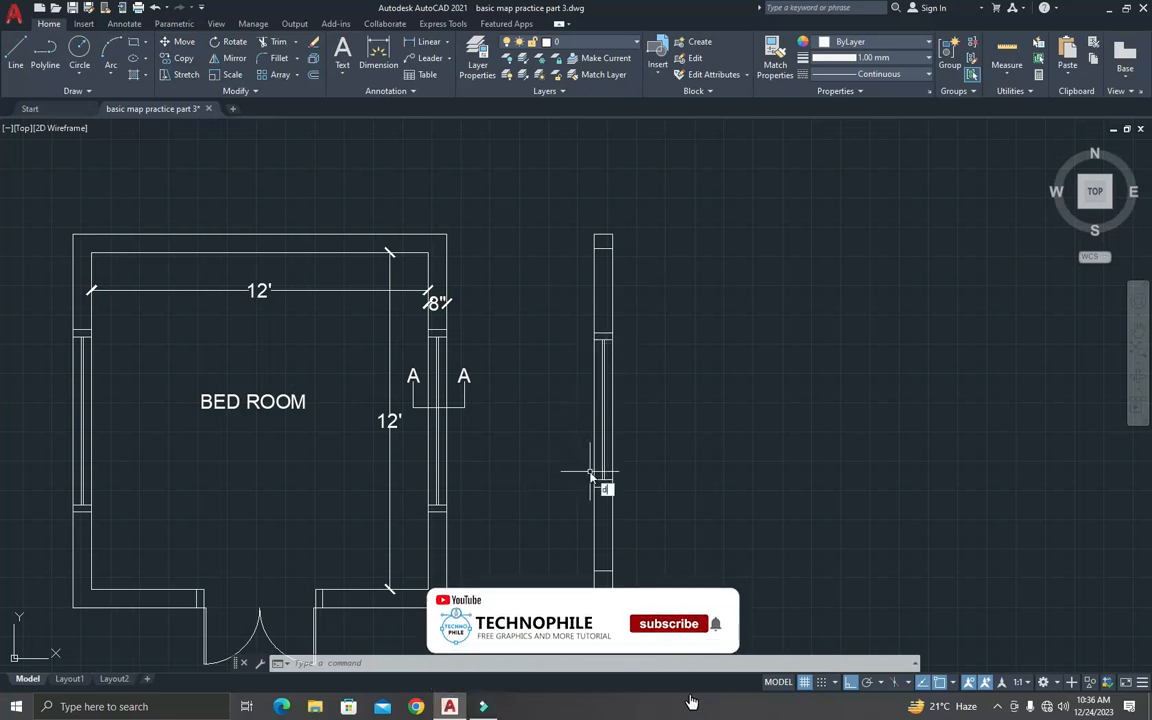
{"action": "key", "text": "Return"}
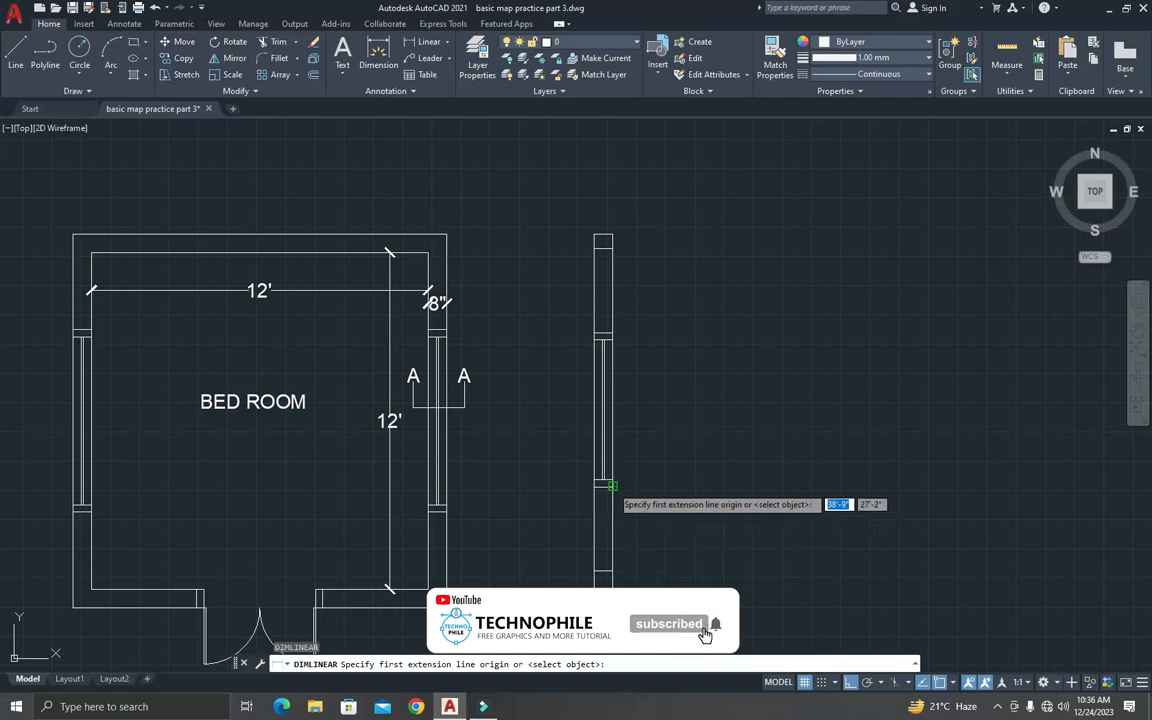
{"action": "left_click", "coordinate": [613, 487]}
{"action": "left_click", "coordinate": [612, 333]}
{"action": "left_click", "coordinate": [651, 331]}
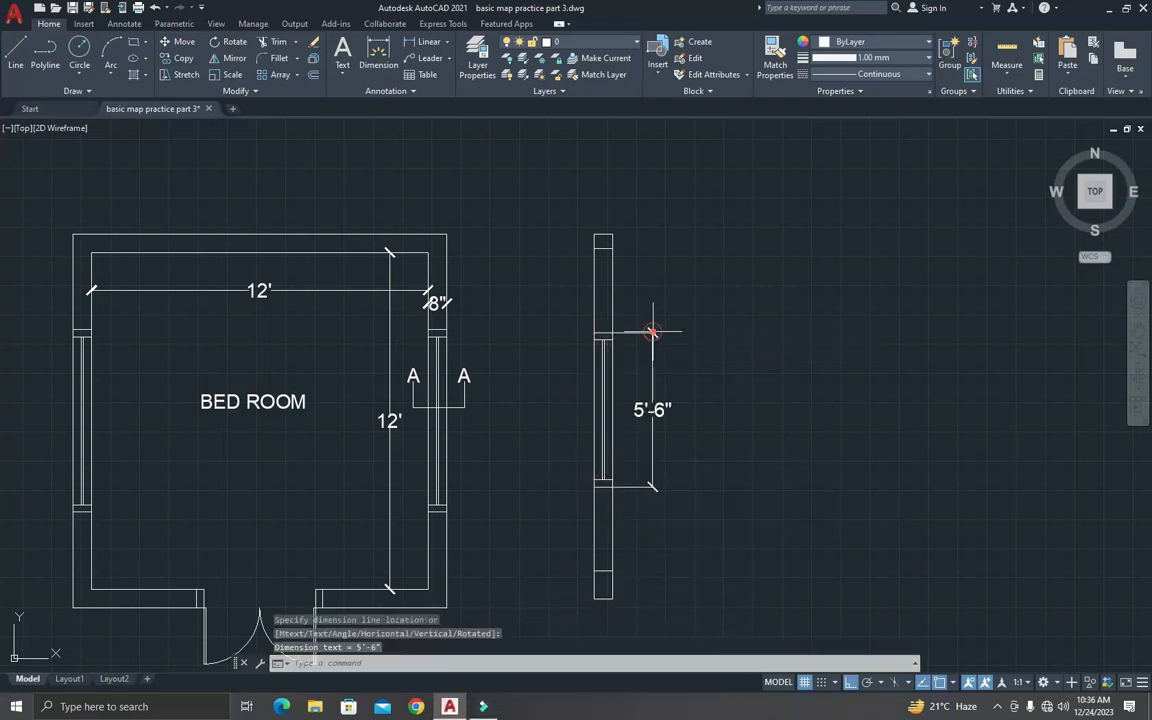
Step: Dimension the clear height between the upper and lower window frames to the left of the wall section
{"action": "scroll", "coordinate": [607, 343], "scroll_direction": "up", "scroll_amount": 2}
{"action": "key", "text": "Return"}
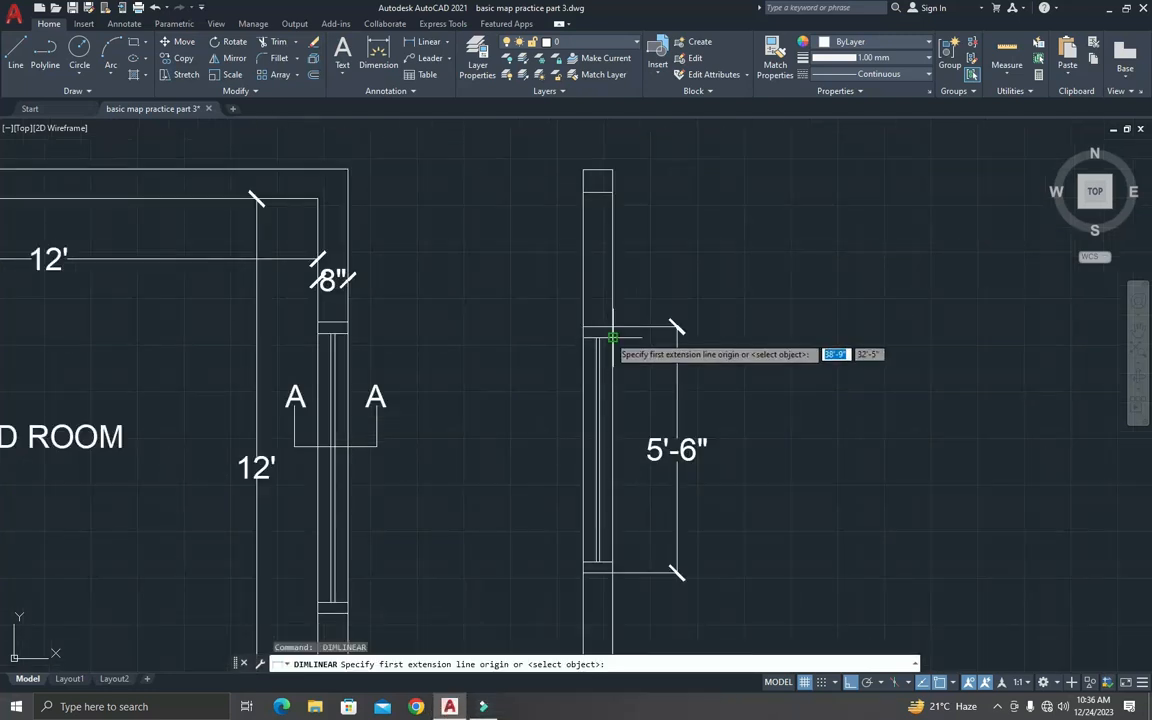
{"action": "left_click", "coordinate": [583, 330]}
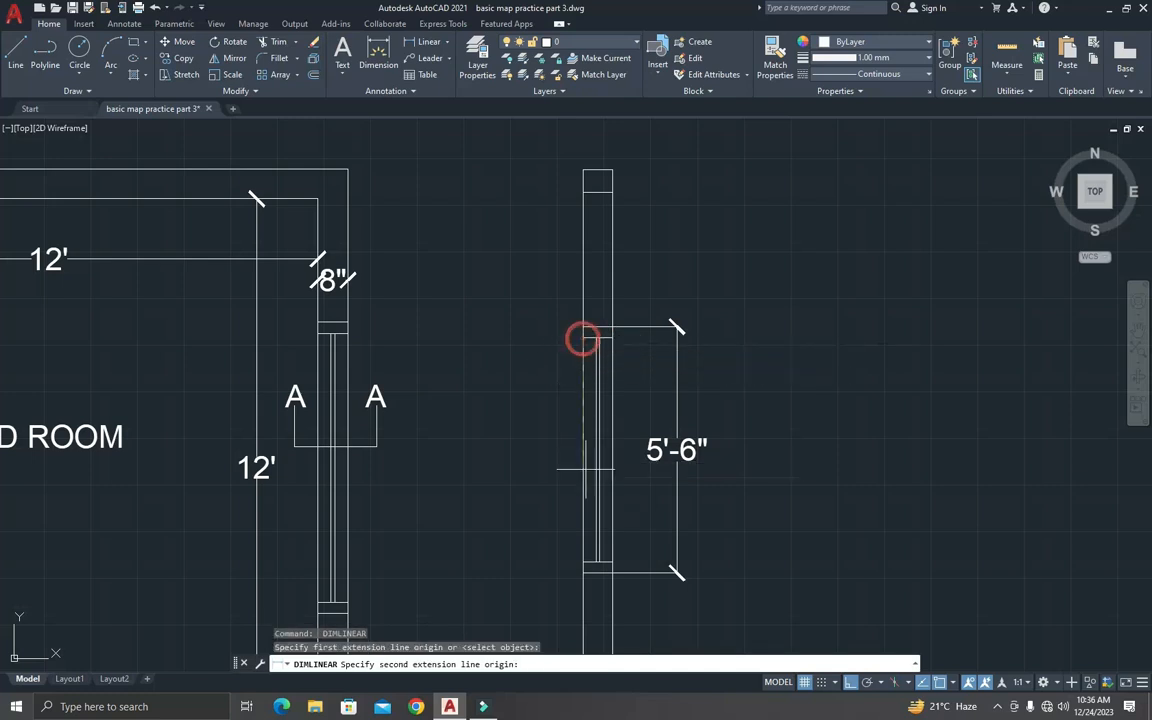
{"action": "left_click", "coordinate": [583, 563]}
{"action": "left_click", "coordinate": [554, 560]}
{"action": "scroll", "coordinate": [617, 510], "scroll_direction": "down", "scroll_amount": 2}
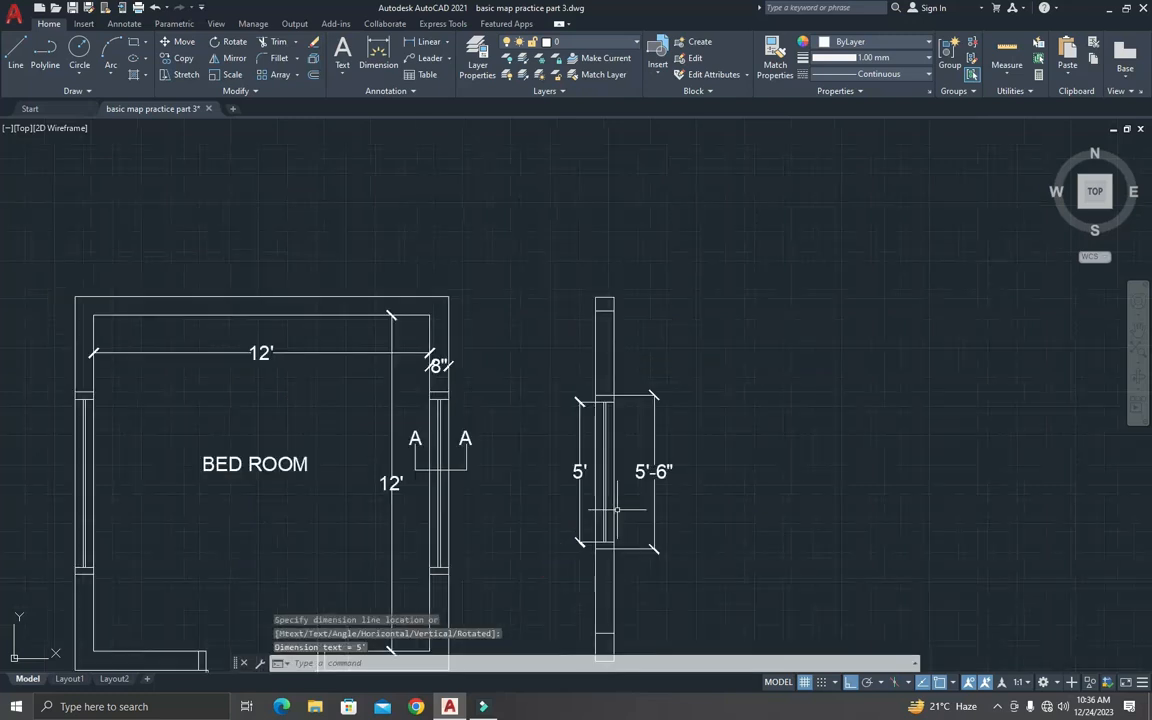
Step: Dimension the wall height from the top of the window frame to the slab's underside, right of the section
{"action": "key", "text": "Return"}
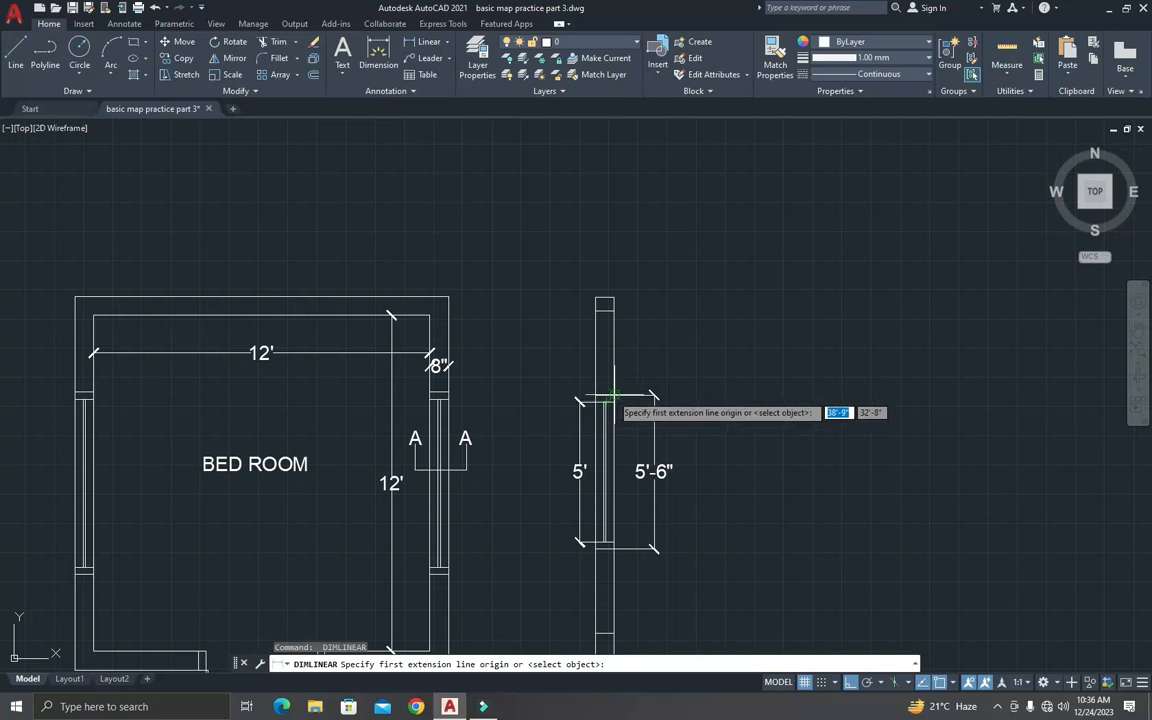
{"action": "left_click", "coordinate": [612, 396]}
{"action": "left_click", "coordinate": [609, 321]}
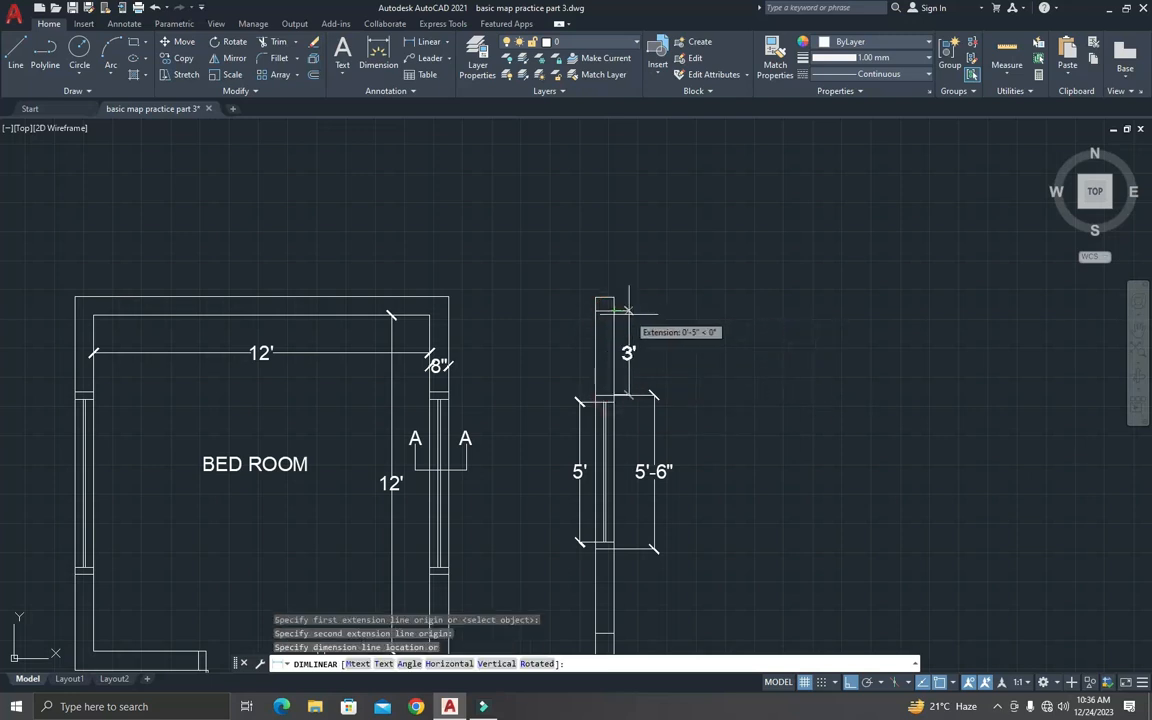
{"action": "left_click", "coordinate": [636, 315]}
{"action": "scroll", "coordinate": [640, 400], "scroll_direction": "down", "scroll_amount": 3}
{"action": "scroll", "coordinate": [628, 480], "scroll_direction": "up", "scroll_amount": 3}
Step: Dimension the wall height from the floor slab's top to the underside of the lower window frame, right of the section
{"action": "key", "text": "Return"}
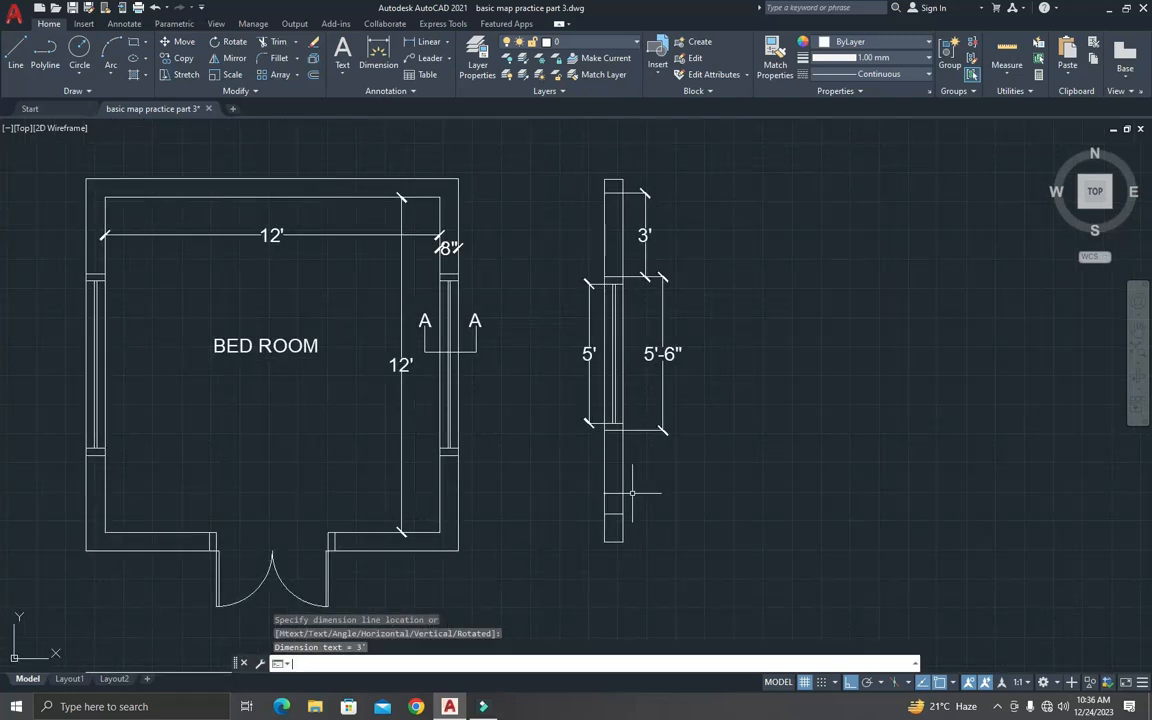
{"action": "left_click", "coordinate": [622, 513]}
{"action": "left_click", "coordinate": [622, 427]}
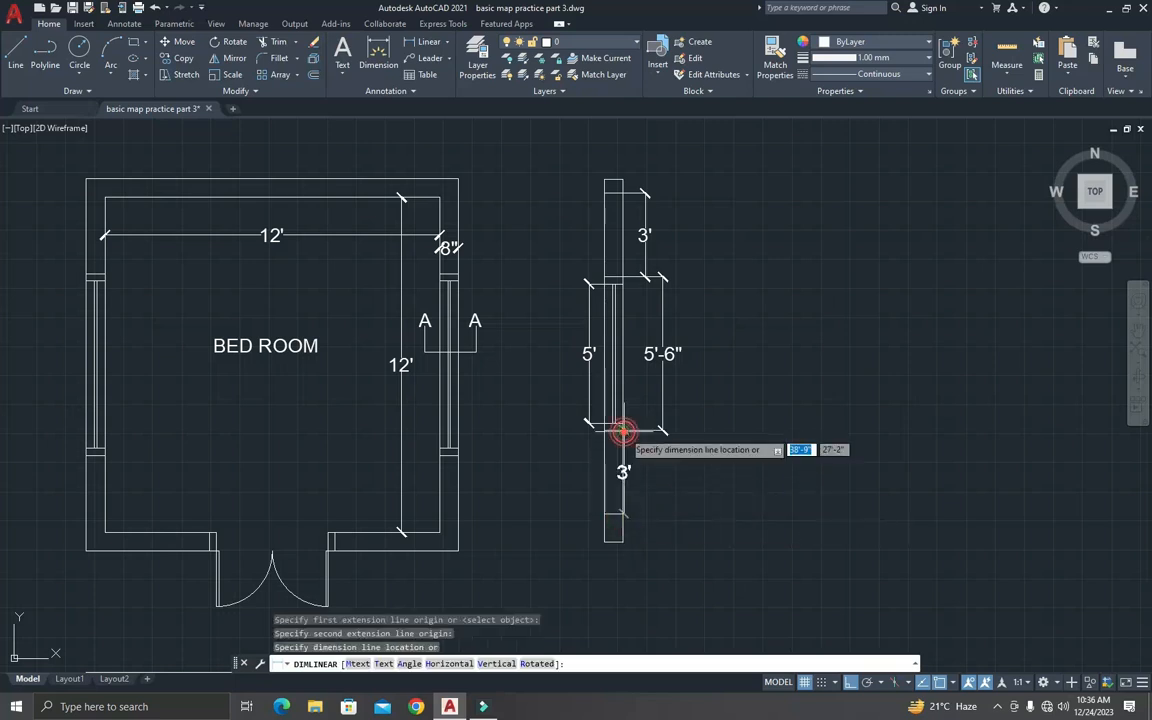
{"action": "left_click", "coordinate": [646, 447]}
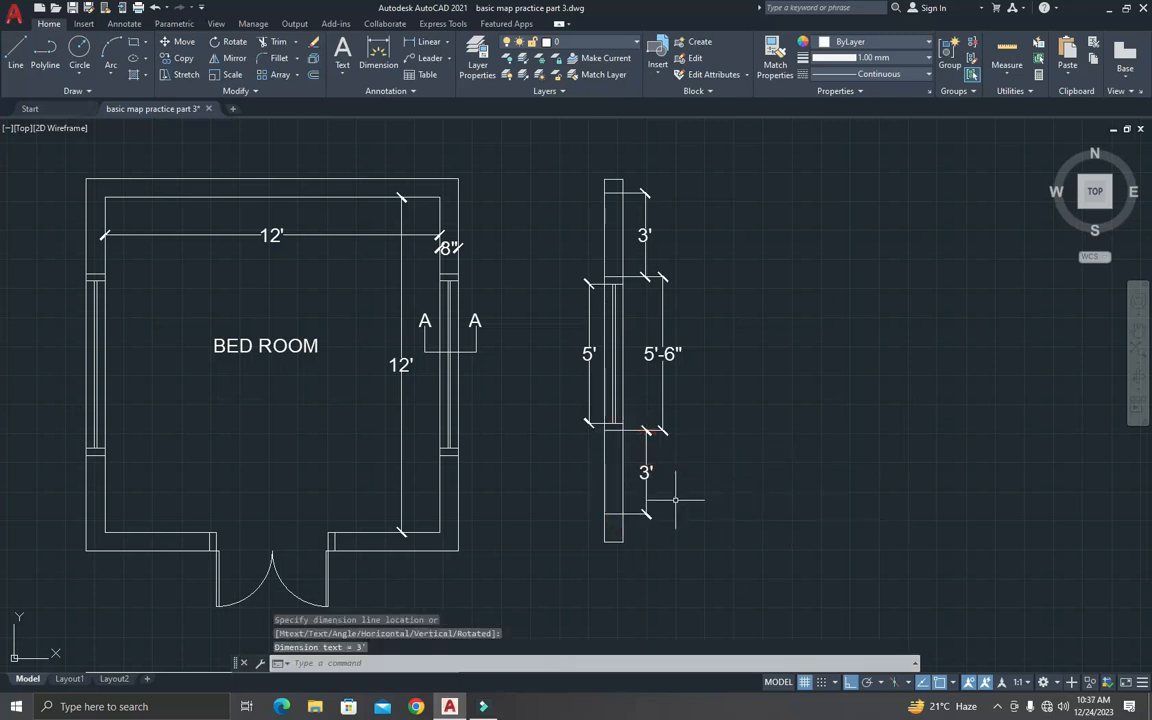
{"action": "scroll", "coordinate": [675, 505], "scroll_direction": "down", "scroll_amount": 2}
{"action": "scroll", "coordinate": [656, 500], "scroll_direction": "up", "scroll_amount": 2}
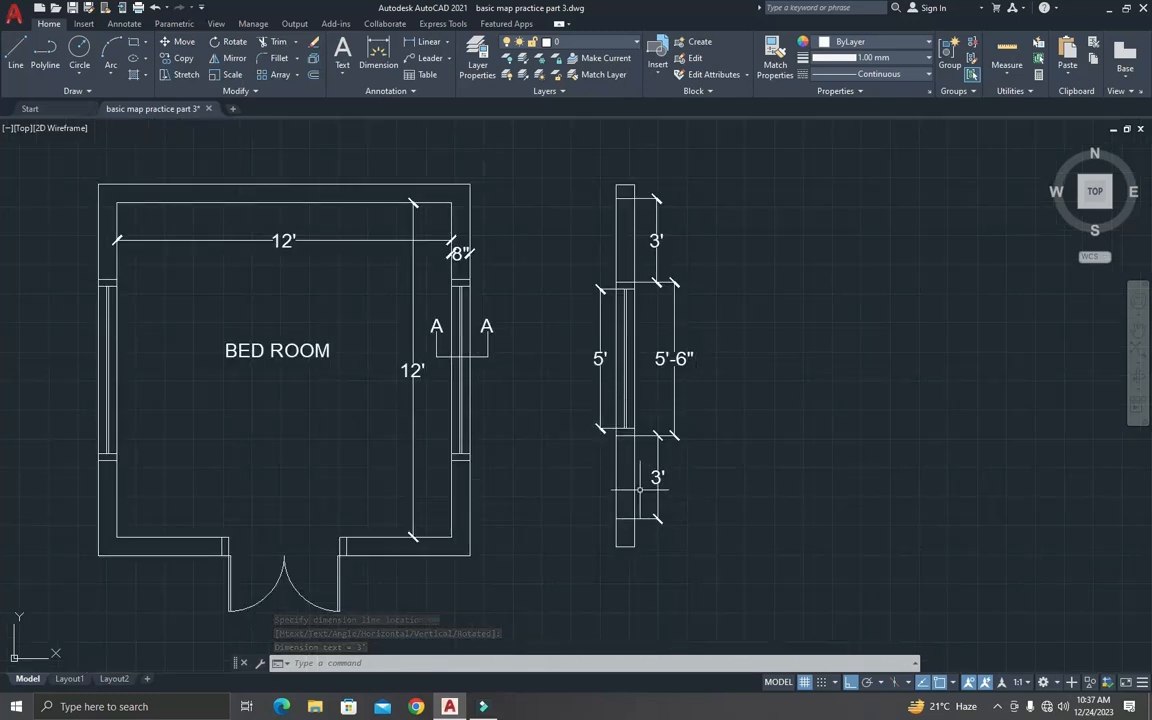
{"action": "key", "text": "Escape"}
{"action": "key", "text": "Escape"}
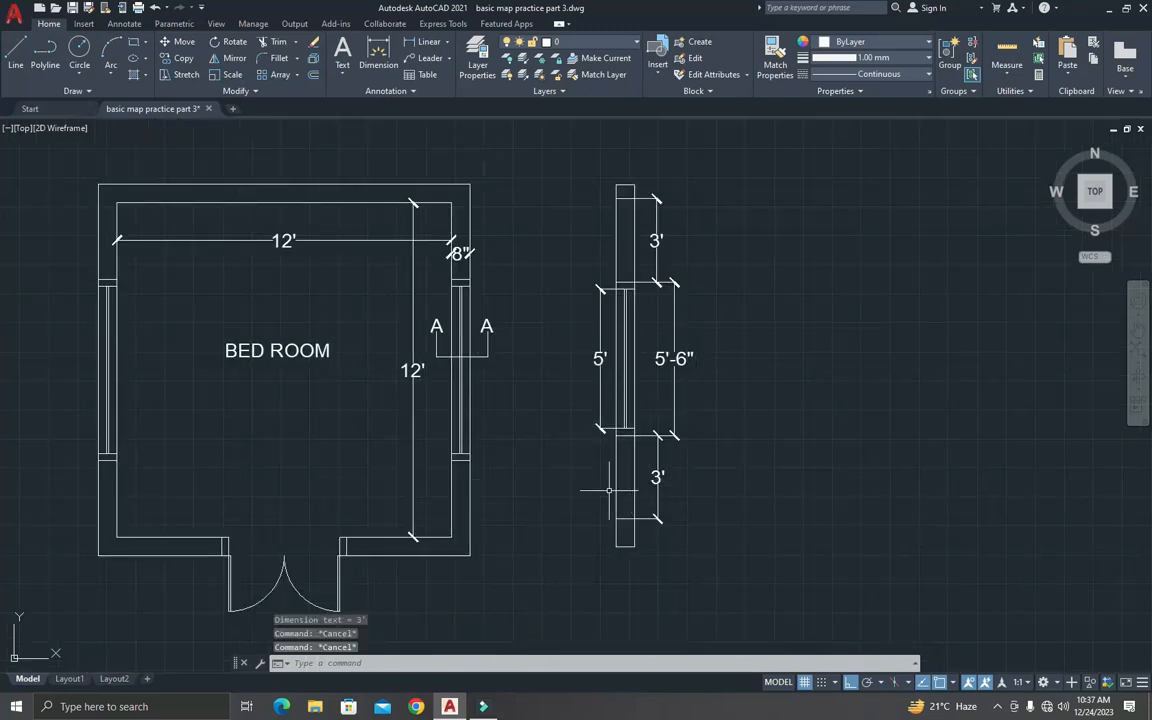
Step: Add the label "section A-A" below the wall section with a text height of 6"
{"action": "type", "text": "t"}
{"action": "key", "text": "Return"}
{"action": "left_click", "coordinate": [560, 568]}
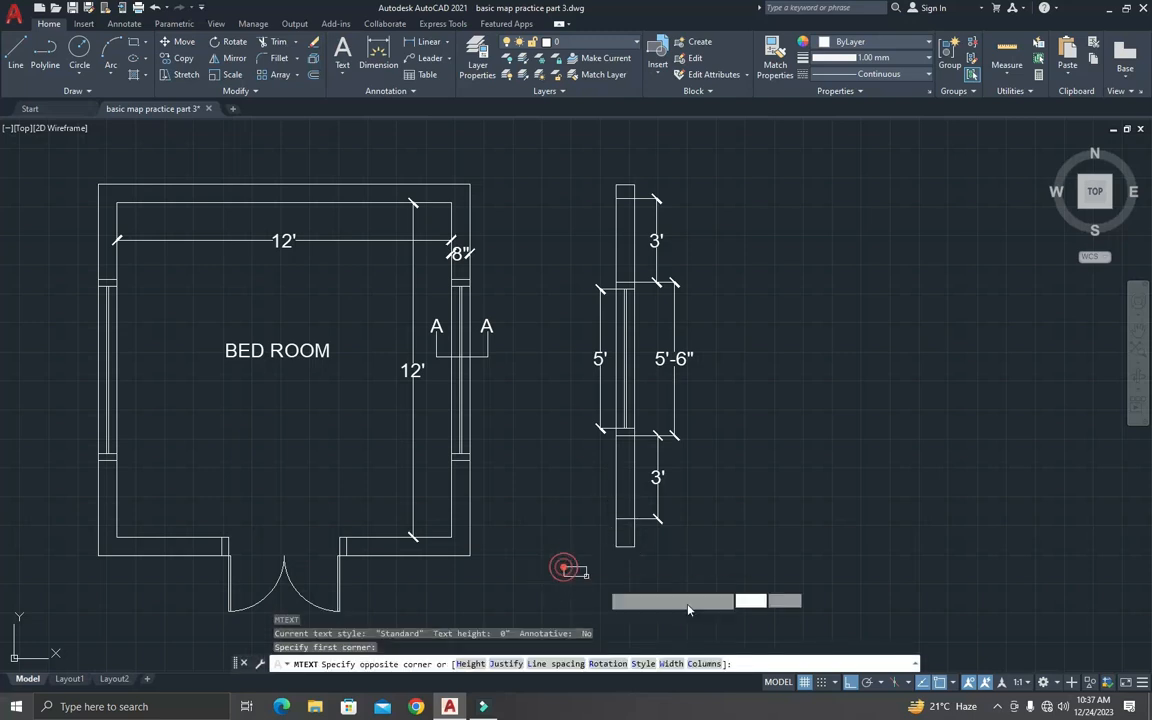
{"action": "left_click", "coordinate": [697, 607]}
{"action": "type", "text": "sect"}
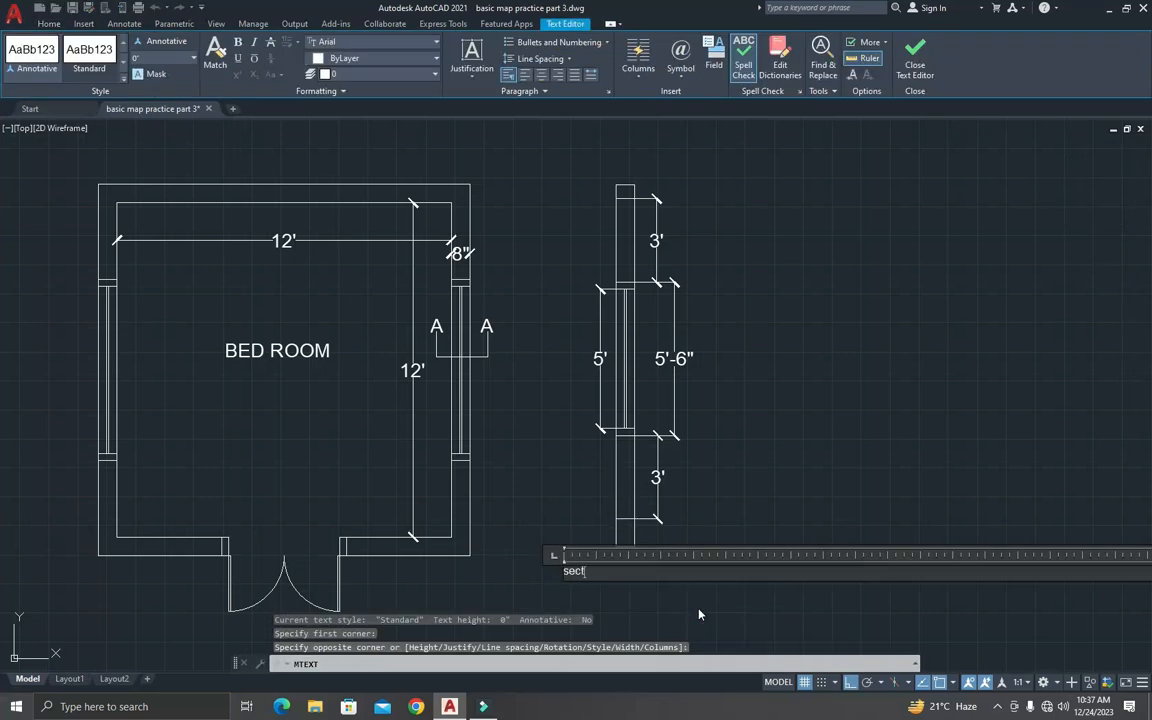
{"action": "type", "text": "ion A-A"}
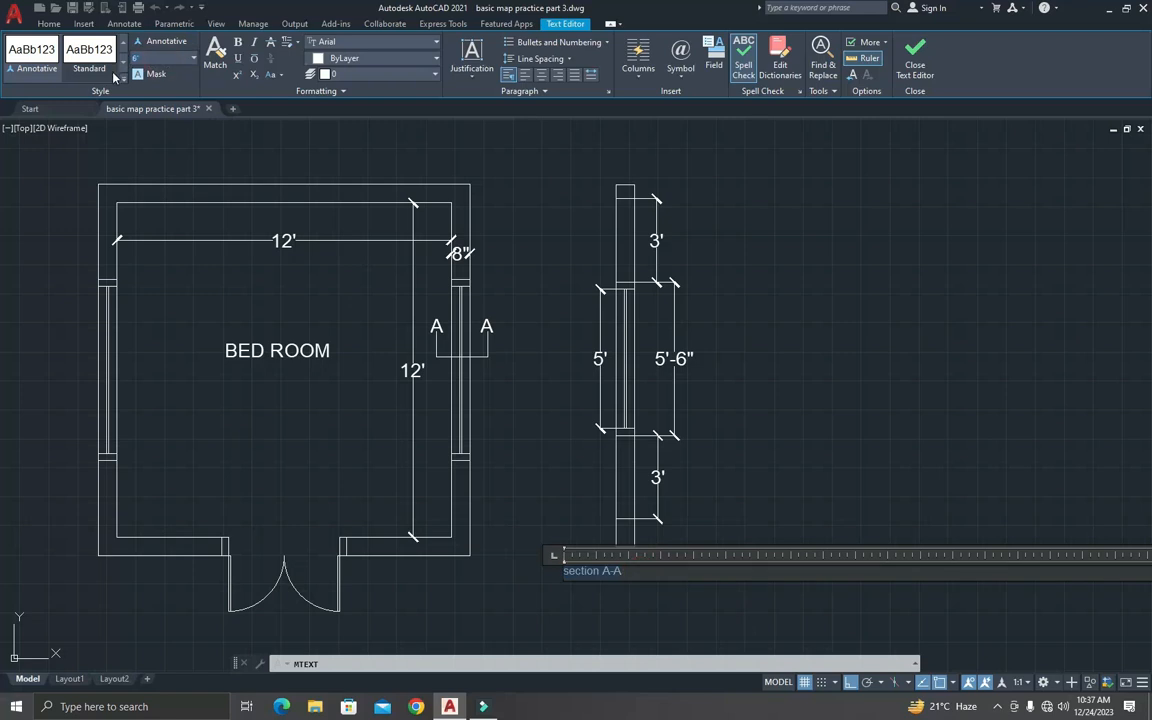
{"action": "key", "text": "Return"}
{"action": "key", "text": "Escape"}
{"action": "key", "text": "Escape"}
{"action": "key", "text": "Escape"}
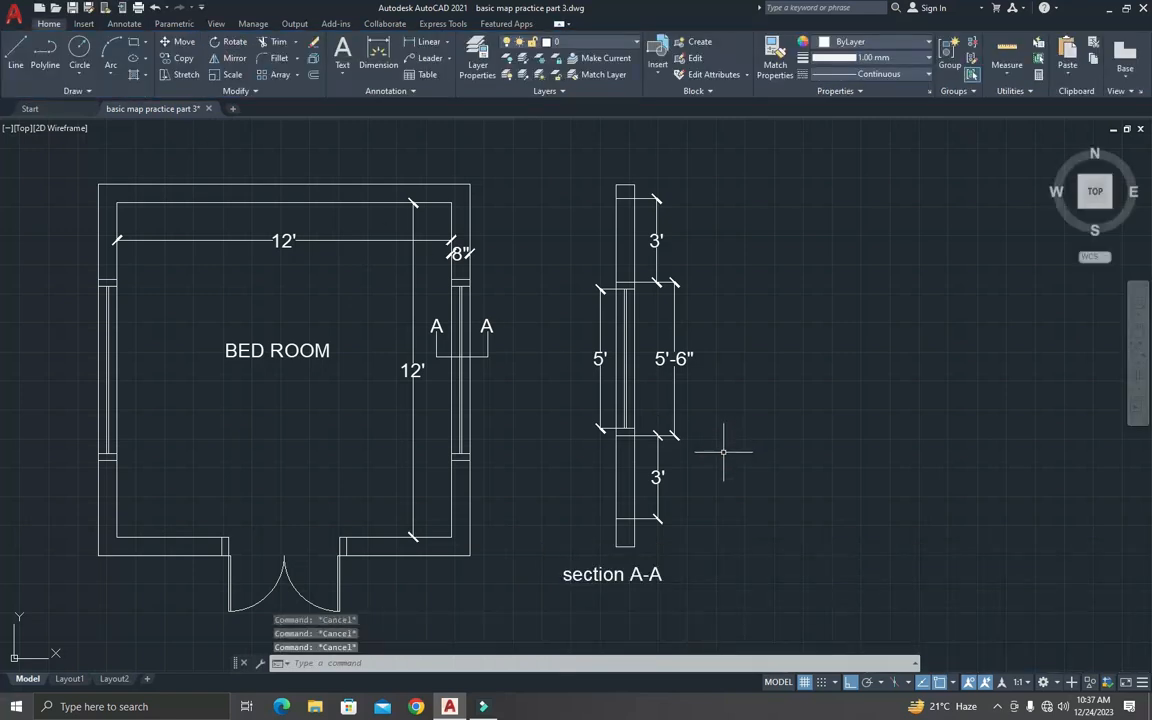
Step: Examine the floor plan, section A-A and front elevation, including the plan's left window wall
{"action": "scroll", "coordinate": [725, 455], "scroll_direction": "down", "scroll_amount": 2}
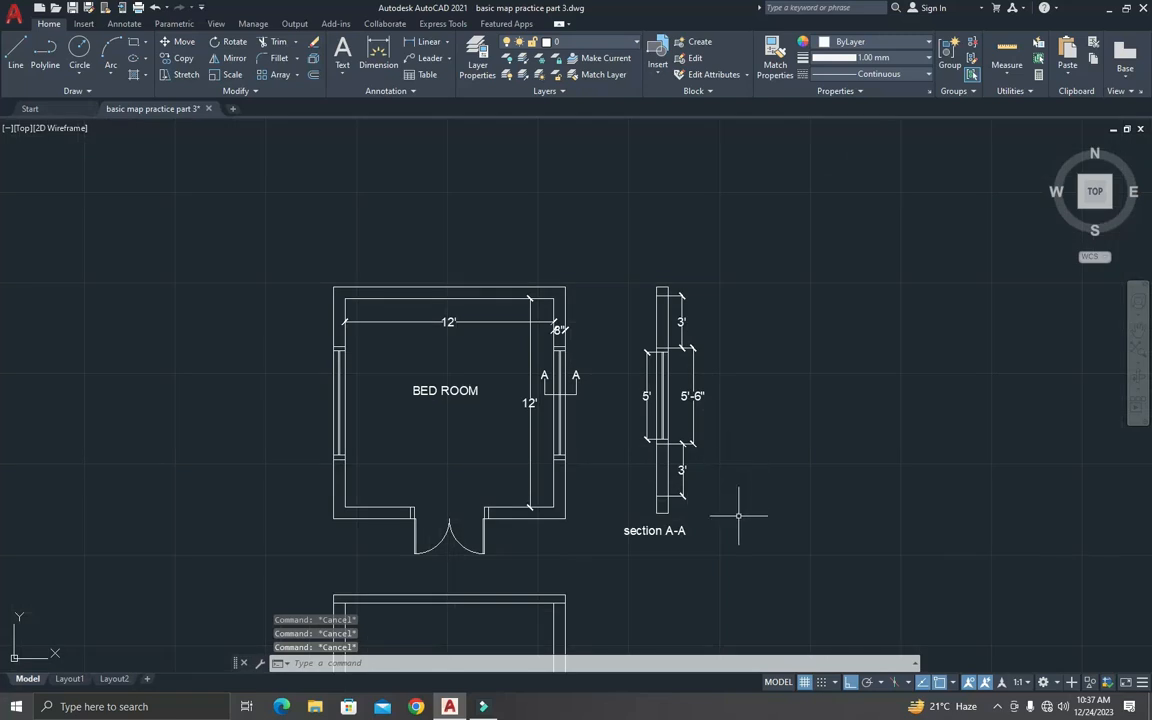
{"action": "scroll", "coordinate": [738, 516], "scroll_direction": "down", "scroll_amount": 2}
{"action": "scroll", "coordinate": [738, 540], "scroll_direction": "up", "scroll_amount": 4}
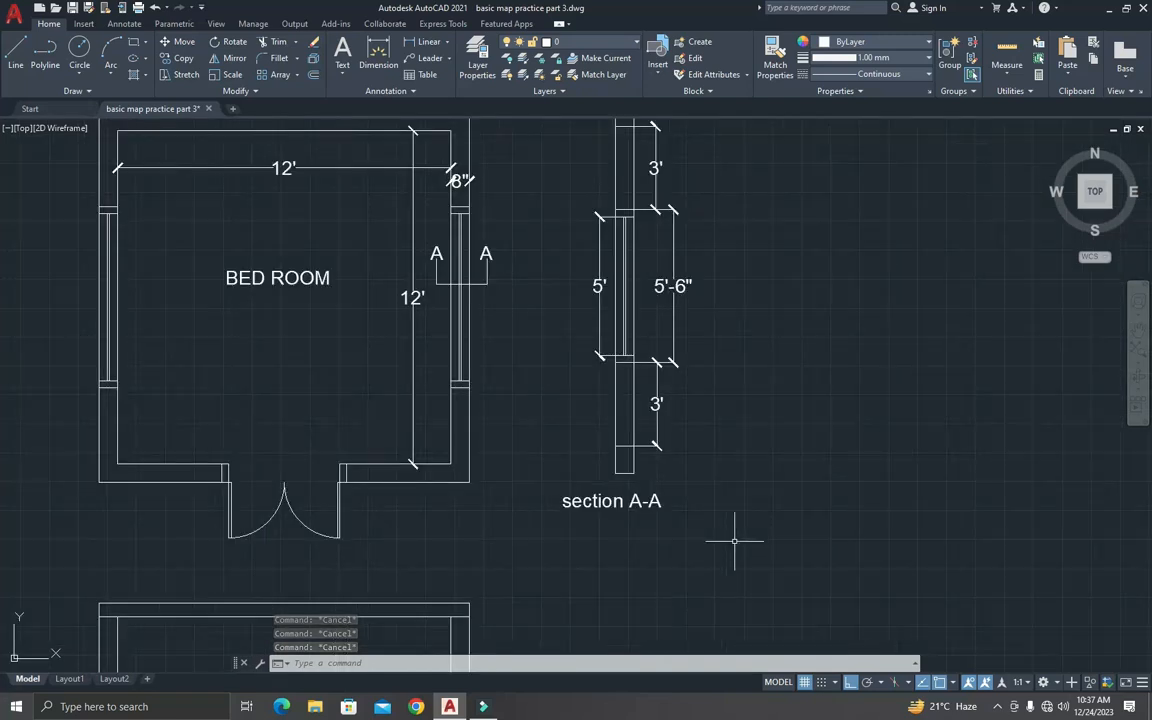
{"action": "scroll", "coordinate": [734, 541], "scroll_direction": "down", "scroll_amount": 5}
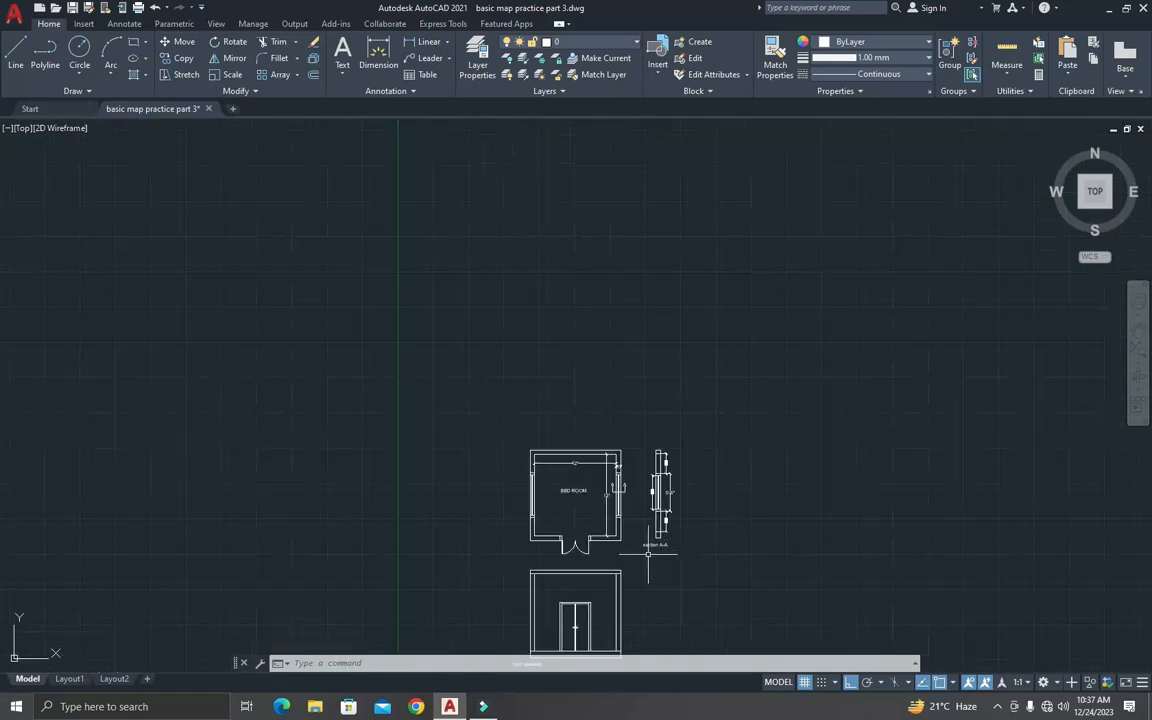
{"action": "scroll", "coordinate": [621, 612], "scroll_direction": "up", "scroll_amount": 4}
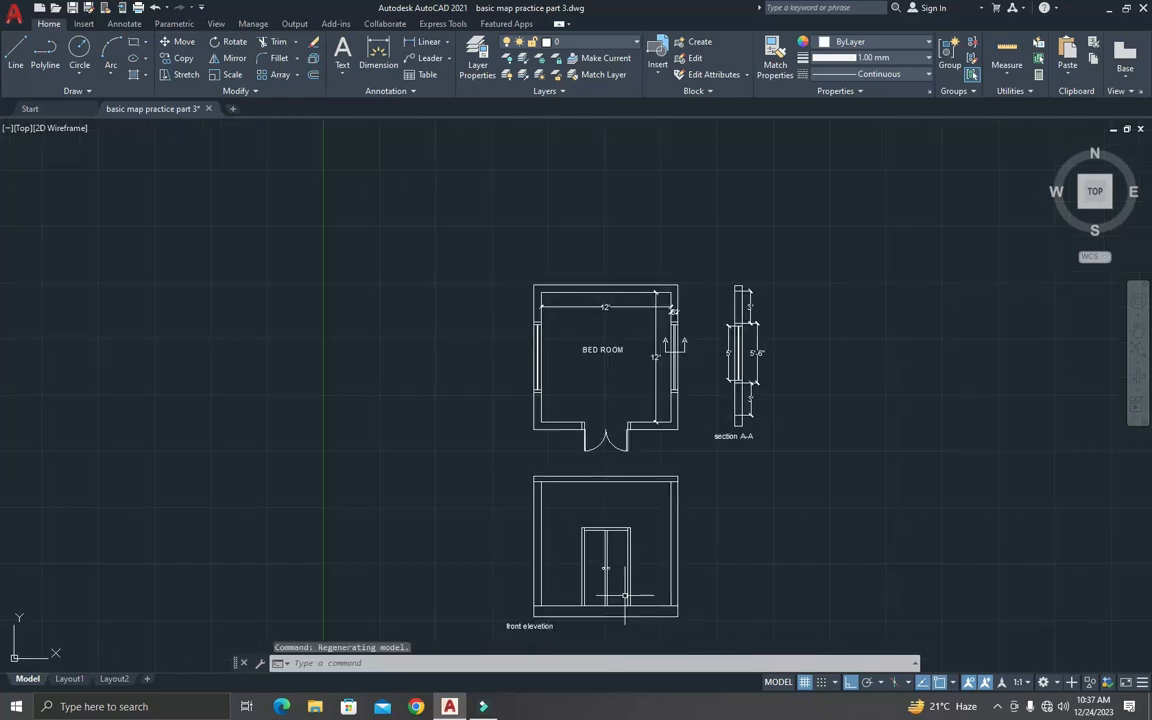
{"action": "scroll", "coordinate": [625, 595], "scroll_direction": "up", "scroll_amount": 2}
{"action": "scroll", "coordinate": [517, 254], "scroll_direction": "down", "scroll_amount": 4}
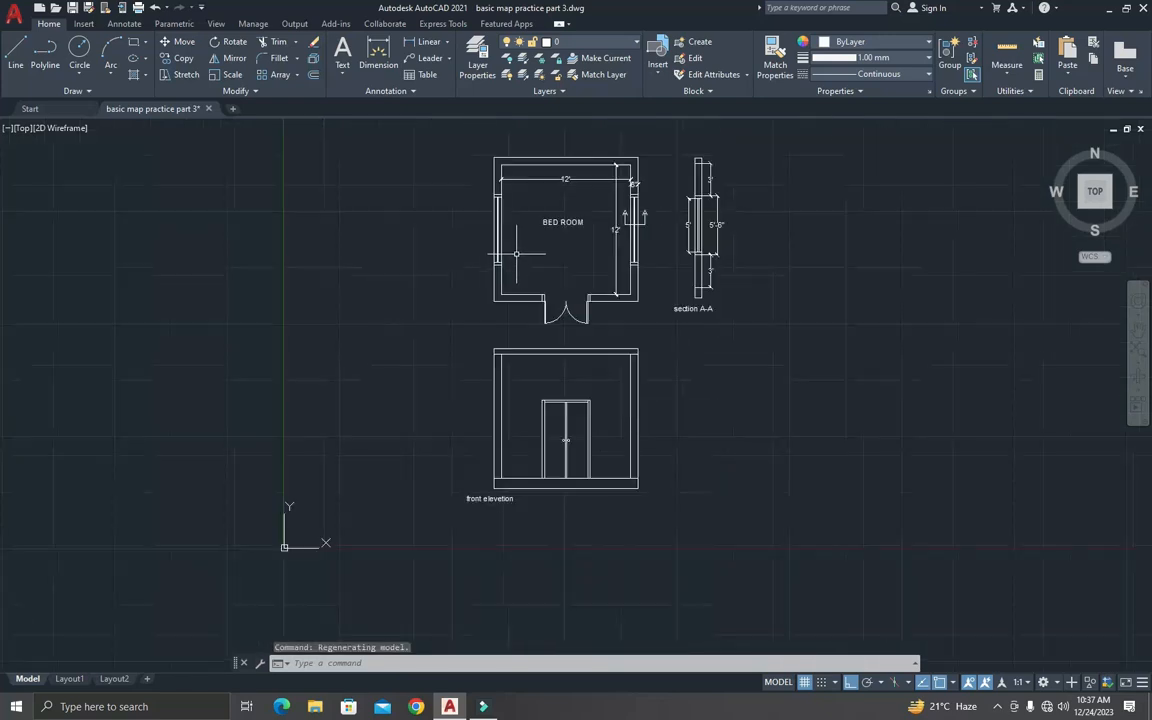
{"action": "scroll", "coordinate": [519, 222], "scroll_direction": "up", "scroll_amount": 4}
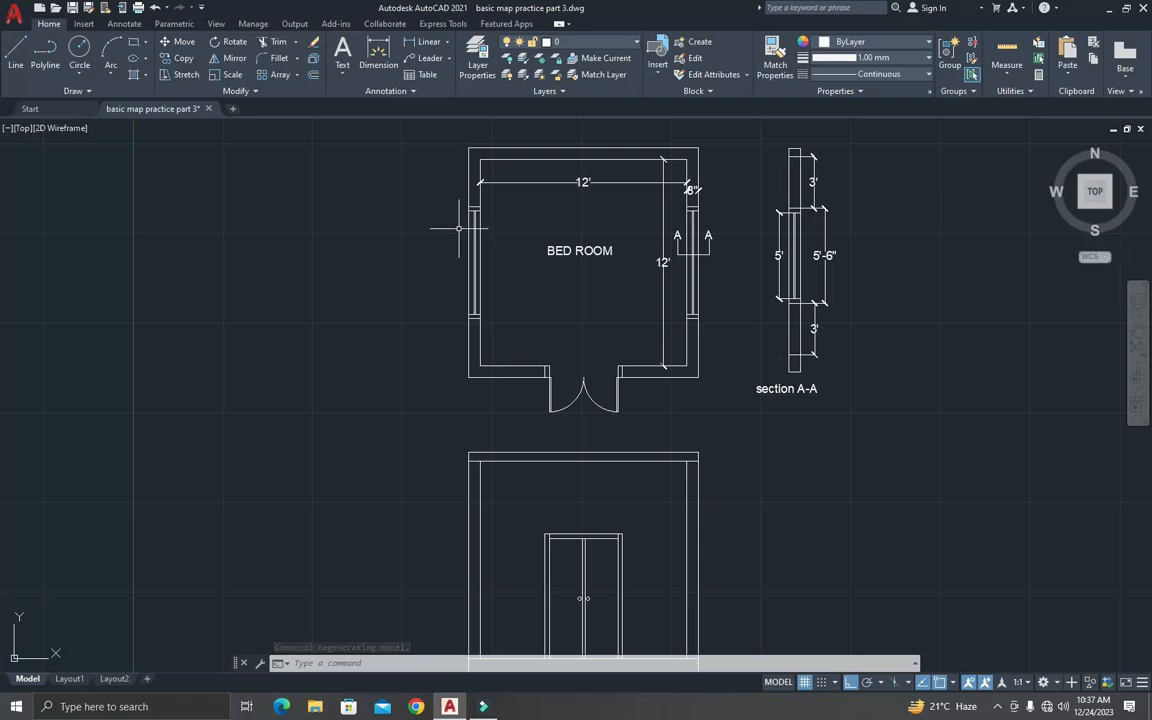
{"action": "scroll", "coordinate": [459, 228], "scroll_direction": "down", "scroll_amount": 4}
{"action": "scroll", "coordinate": [400, 215], "scroll_direction": "up", "scroll_amount": 4}
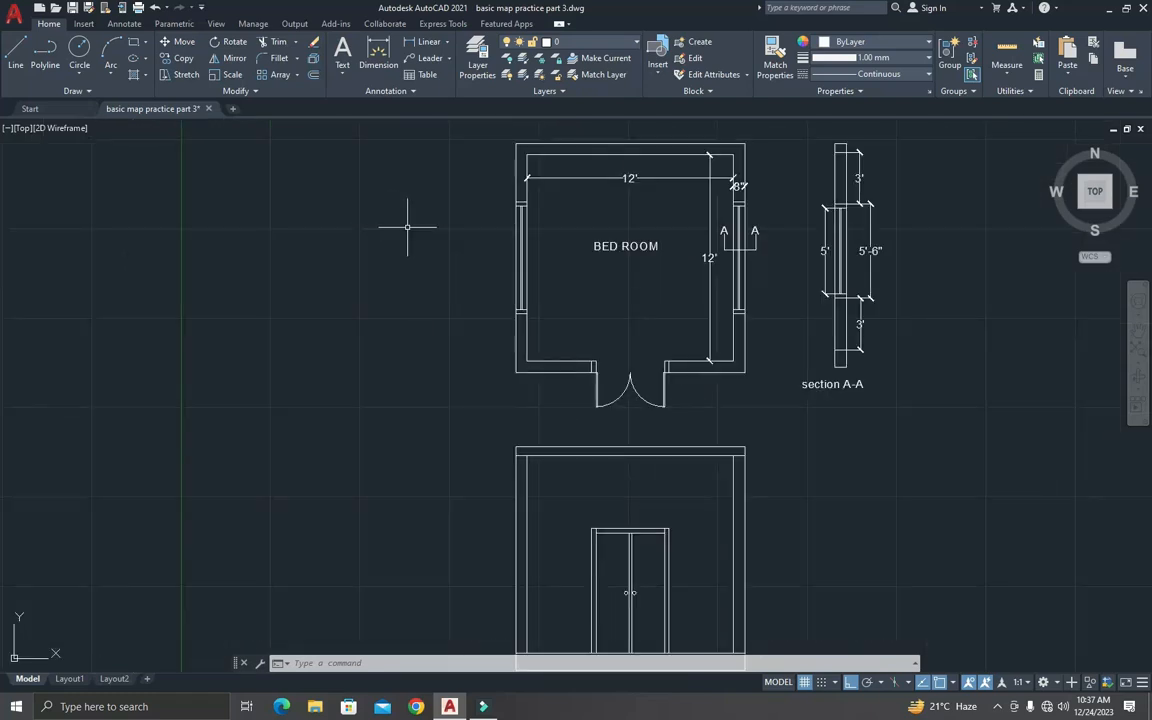
{"action": "scroll", "coordinate": [418, 224], "scroll_direction": "down", "scroll_amount": 2}
{"action": "scroll", "coordinate": [411, 224], "scroll_direction": "up", "scroll_amount": 4}
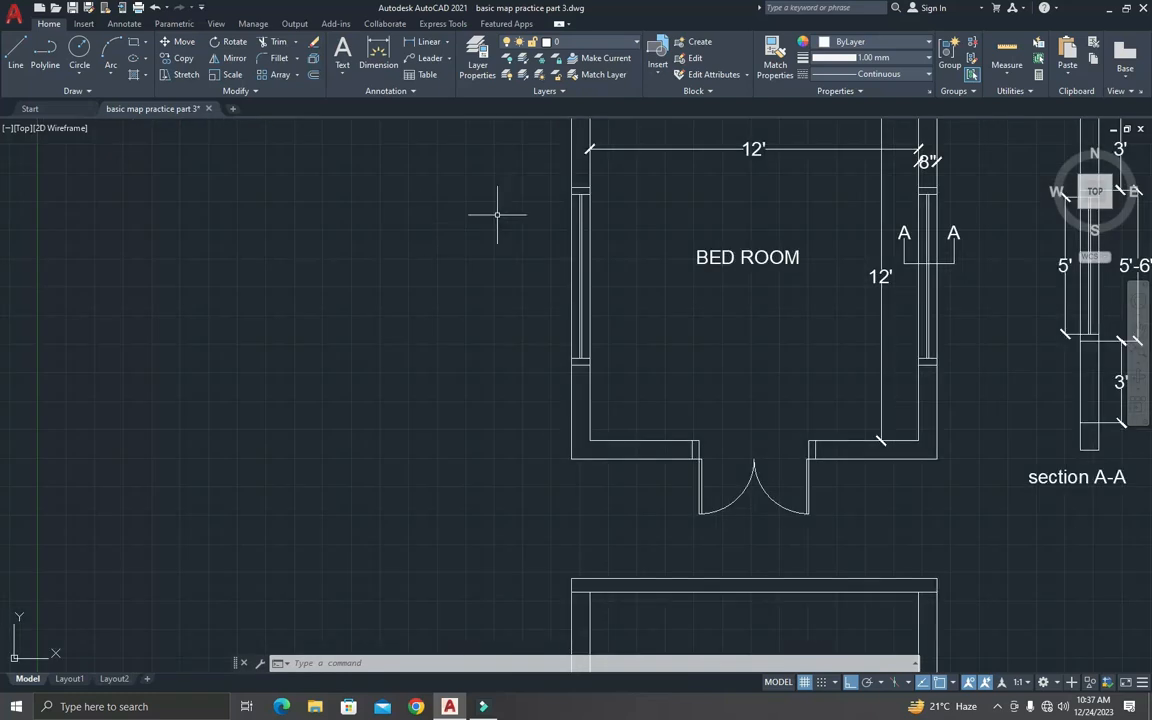
{"action": "scroll", "coordinate": [558, 230], "scroll_direction": "down", "scroll_amount": 2}
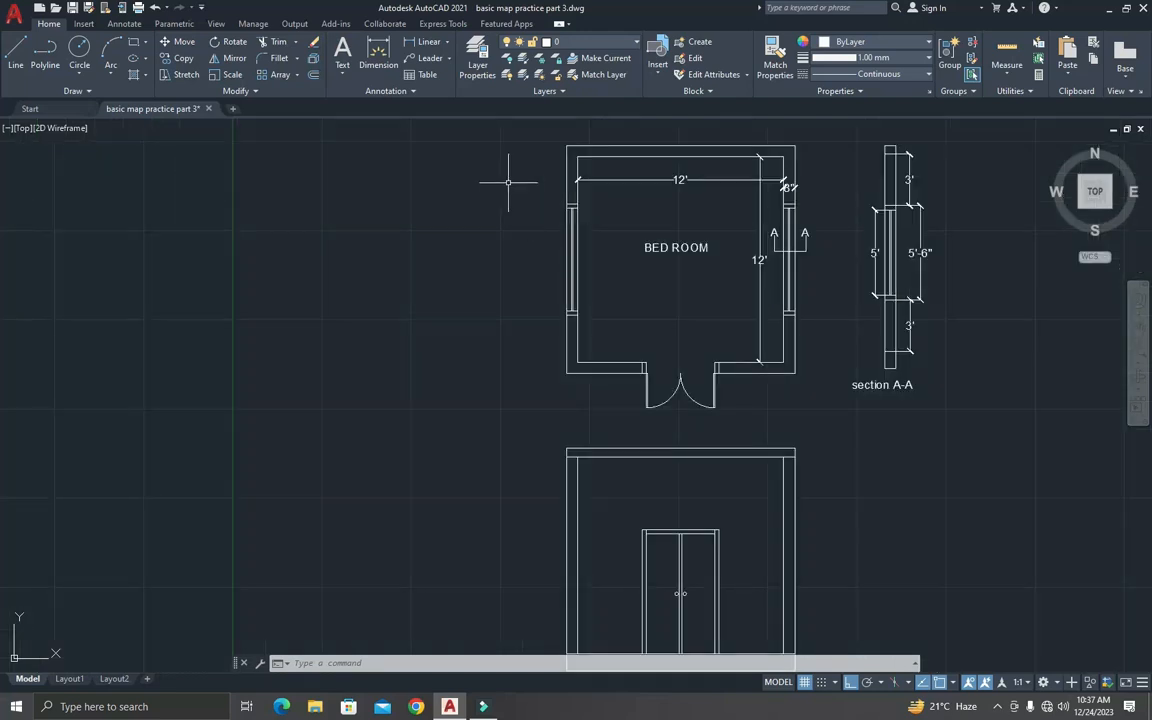
Step: Draw a vertical line left of the floor plan, extending slightly beyond the plan's upper and lower outer walls
{"action": "type", "text": "l"}
{"action": "key", "text": "Return"}
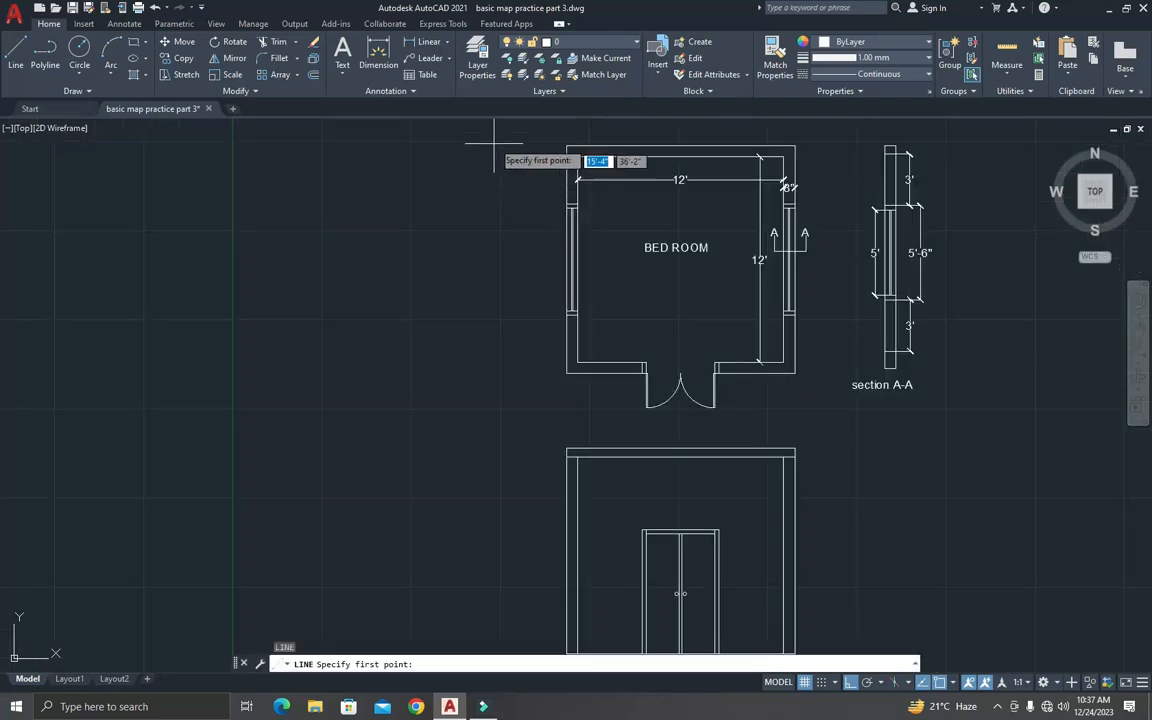
{"action": "left_click", "coordinate": [506, 133]}
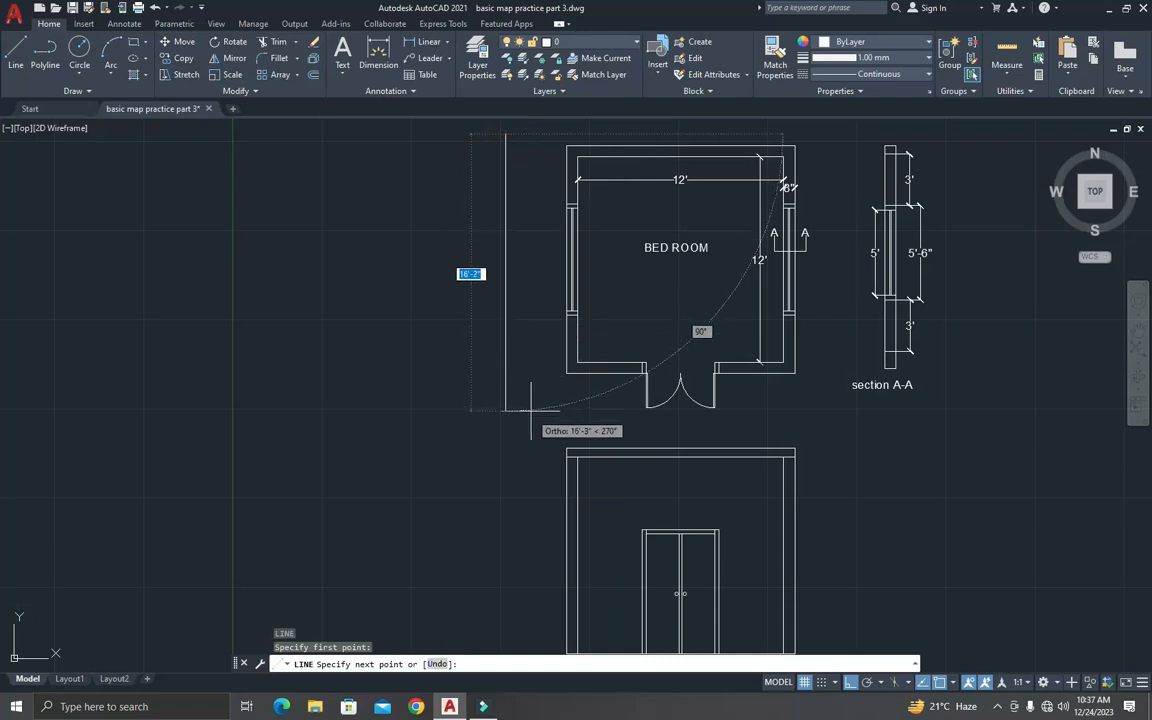
{"action": "key", "text": "Return"}
{"action": "type", "text": "o"}
{"action": "key", "text": "Return"}
{"action": "key", "text": "Escape"}
{"action": "key", "text": "Escape"}
{"action": "key", "text": "Escape"}
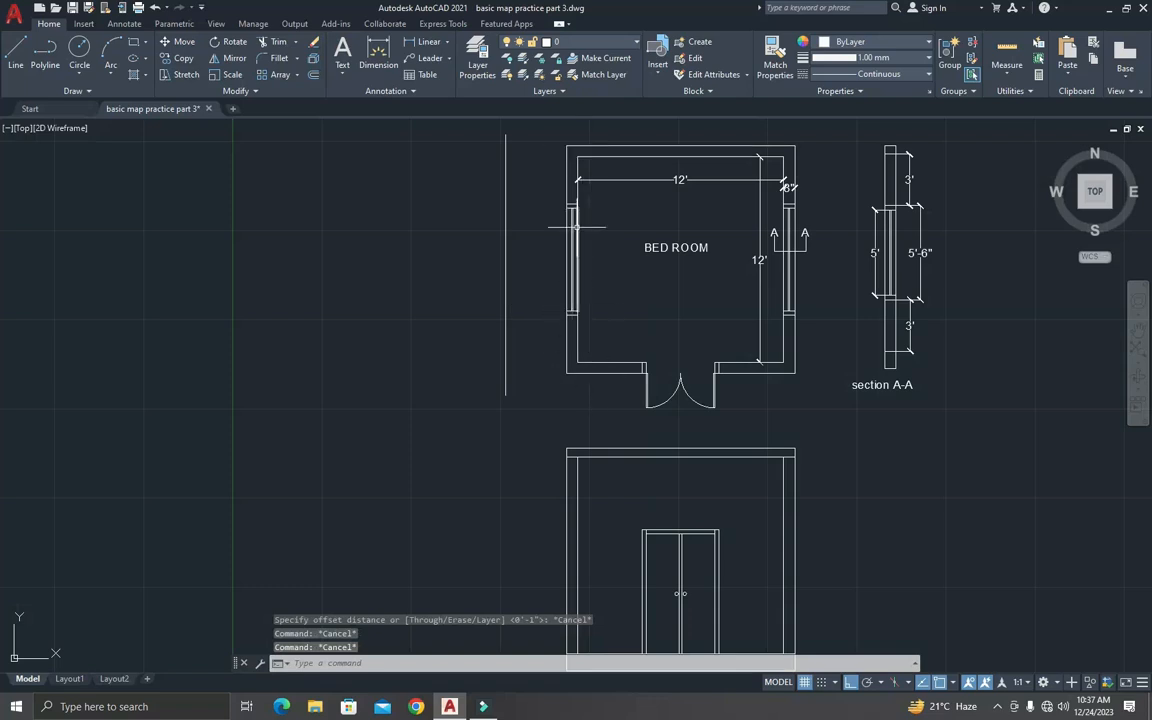
Step: Measure the outer length of the floor plan's left wall from corner to corner
{"action": "type", "text": "dist"}
{"action": "key", "text": "Return"}
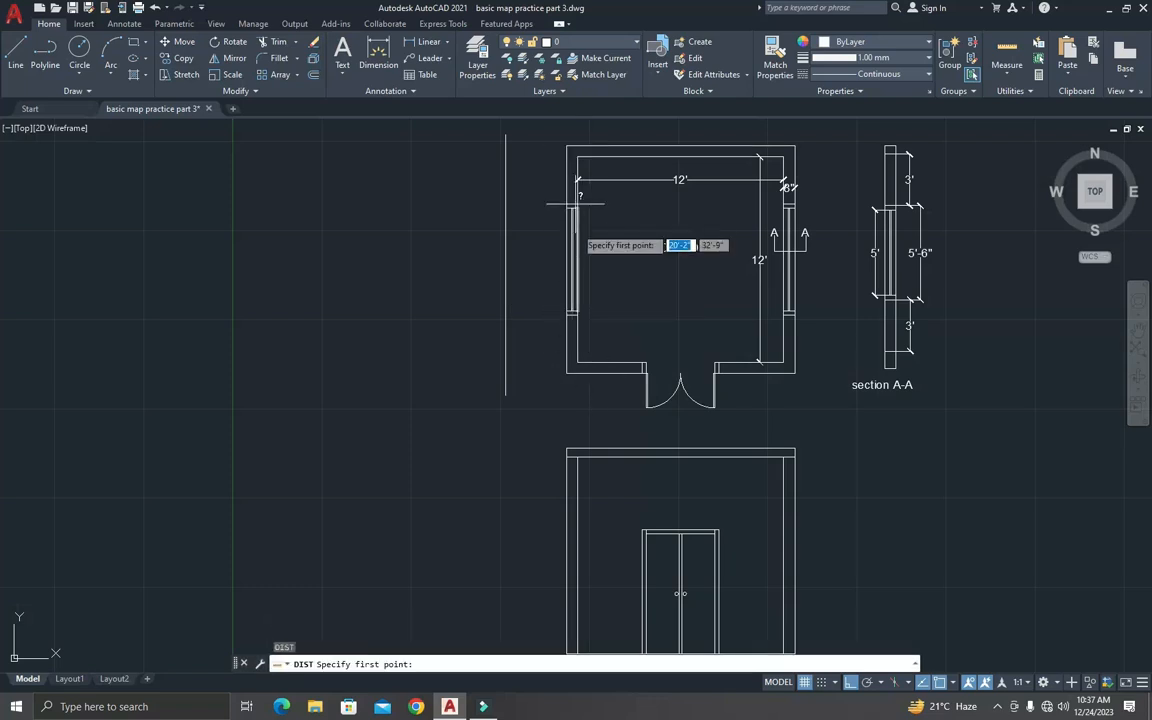
{"action": "left_click", "coordinate": [566, 147]}
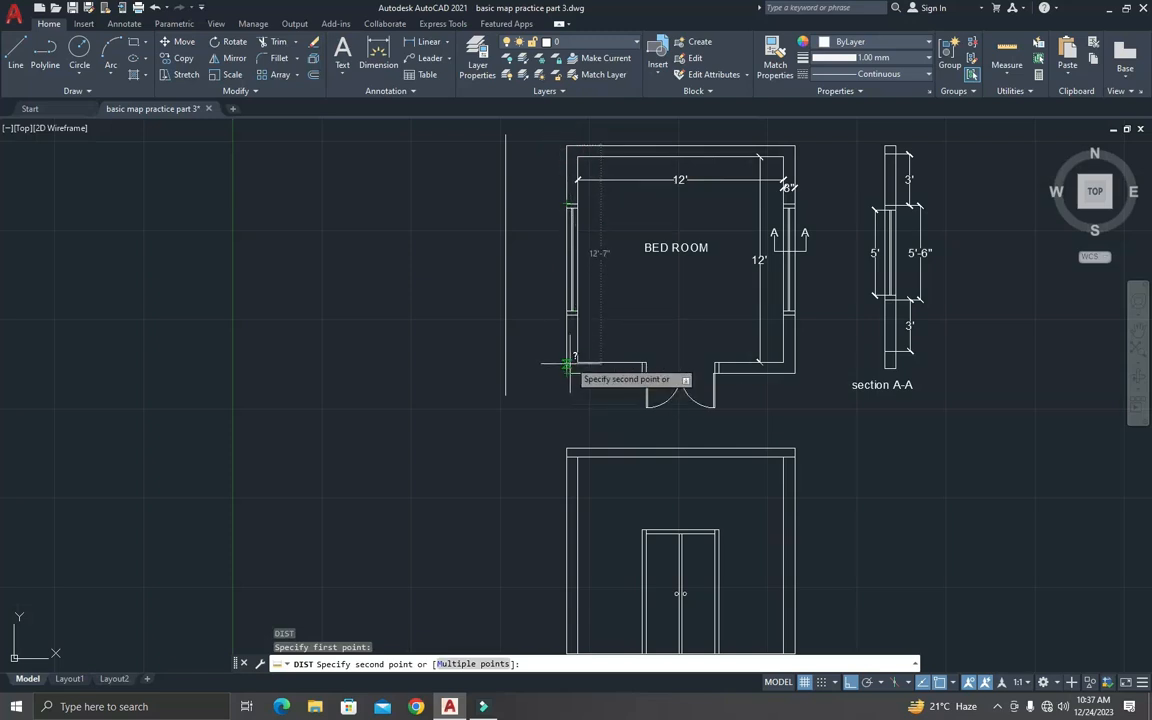
{"action": "left_click", "coordinate": [566, 373]}
Step: Offset the vertical line 13'4" to the left, away from the floor plan
{"action": "type", "text": "o"}
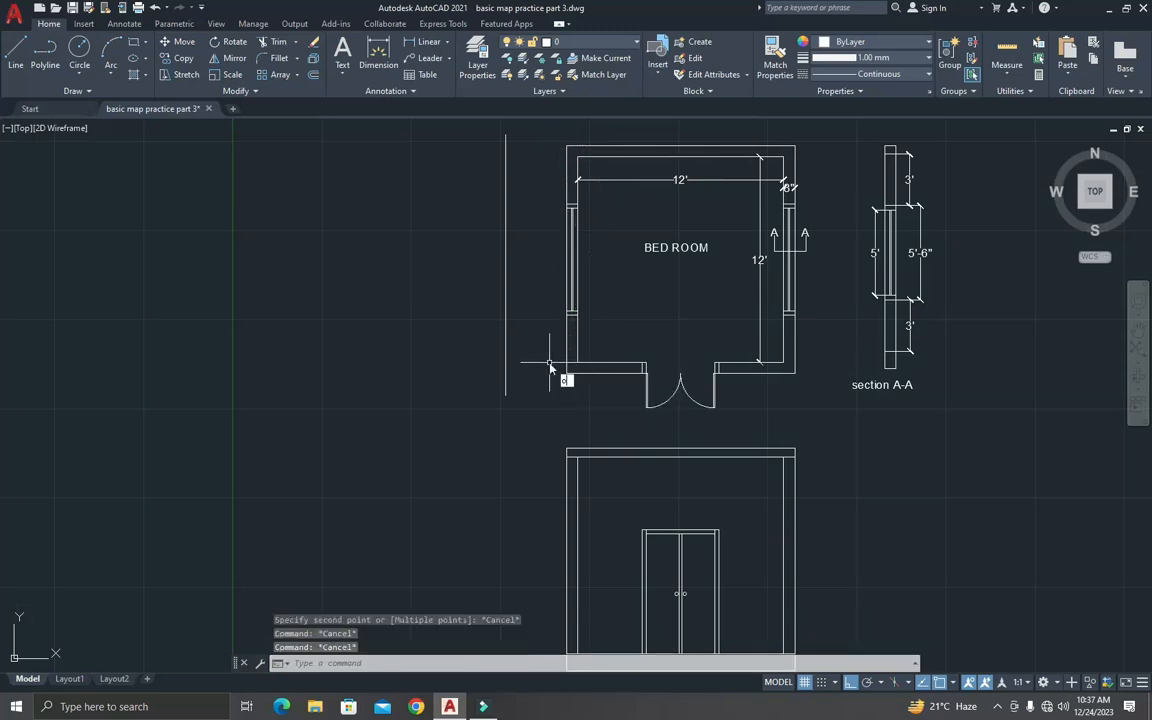
{"action": "key", "text": "Return"}
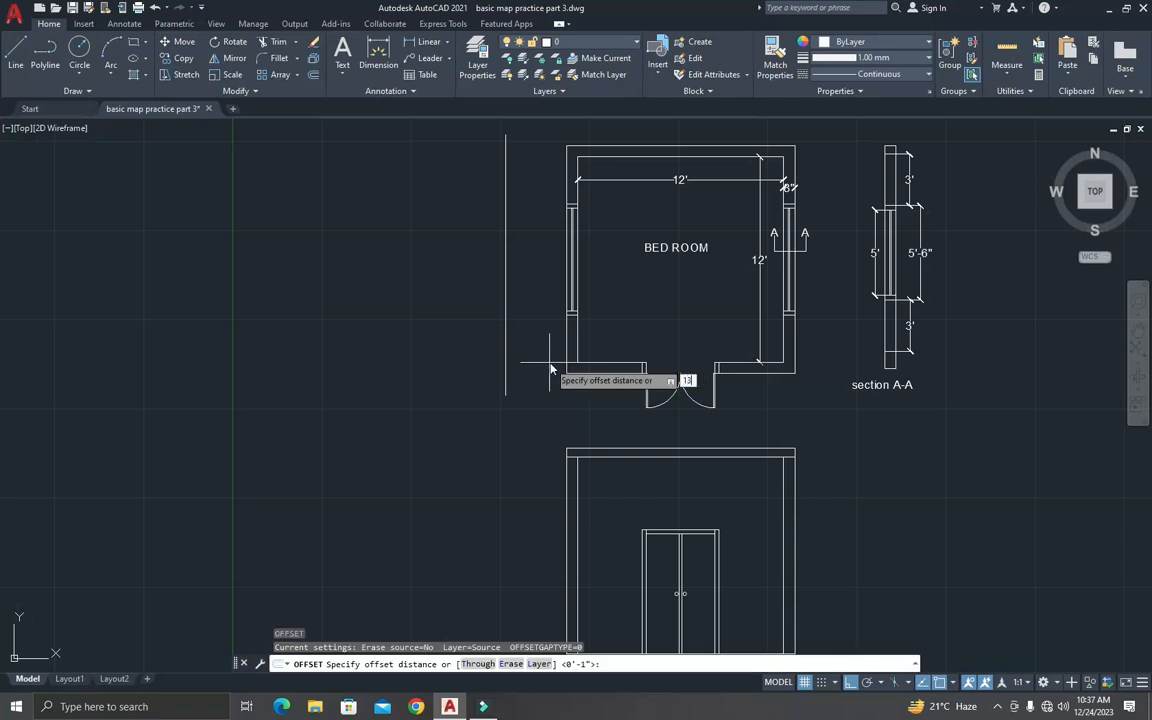
{"action": "type", "text": "13'4"}
{"action": "key", "text": "Return"}
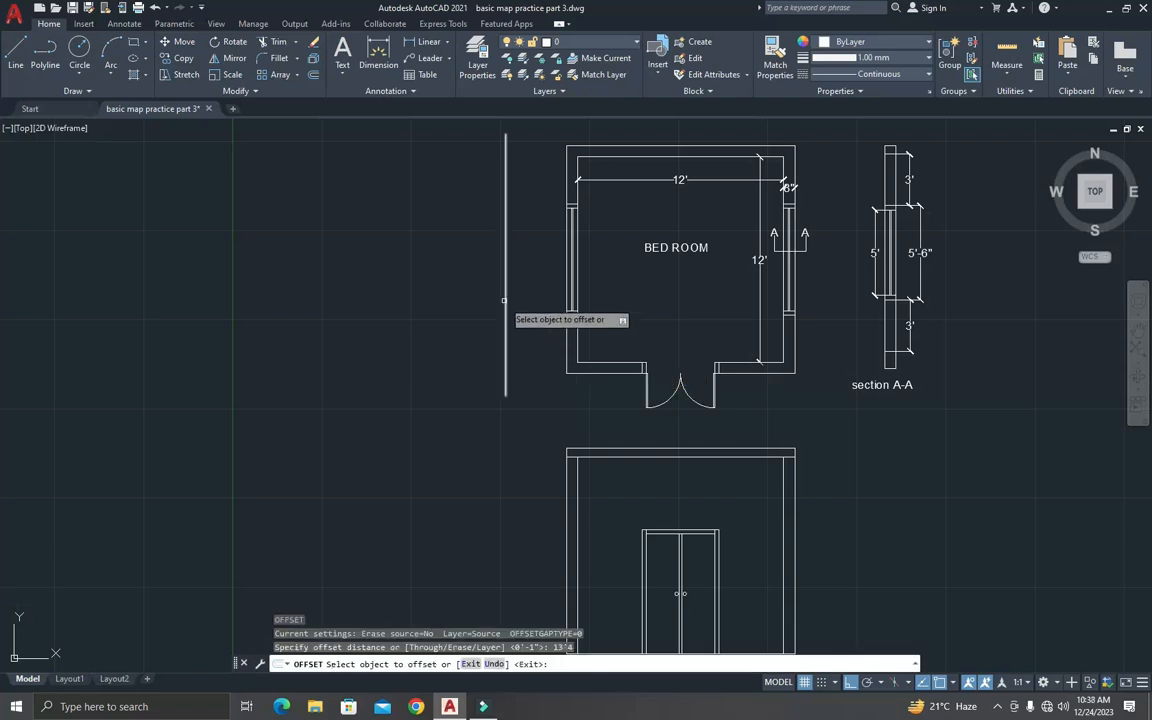
{"action": "left_click", "coordinate": [506, 300]}
{"action": "left_click", "coordinate": [390, 308]}
{"action": "key", "text": "Escape"}
{"action": "key", "text": "Escape"}
{"action": "key", "text": "Escape"}
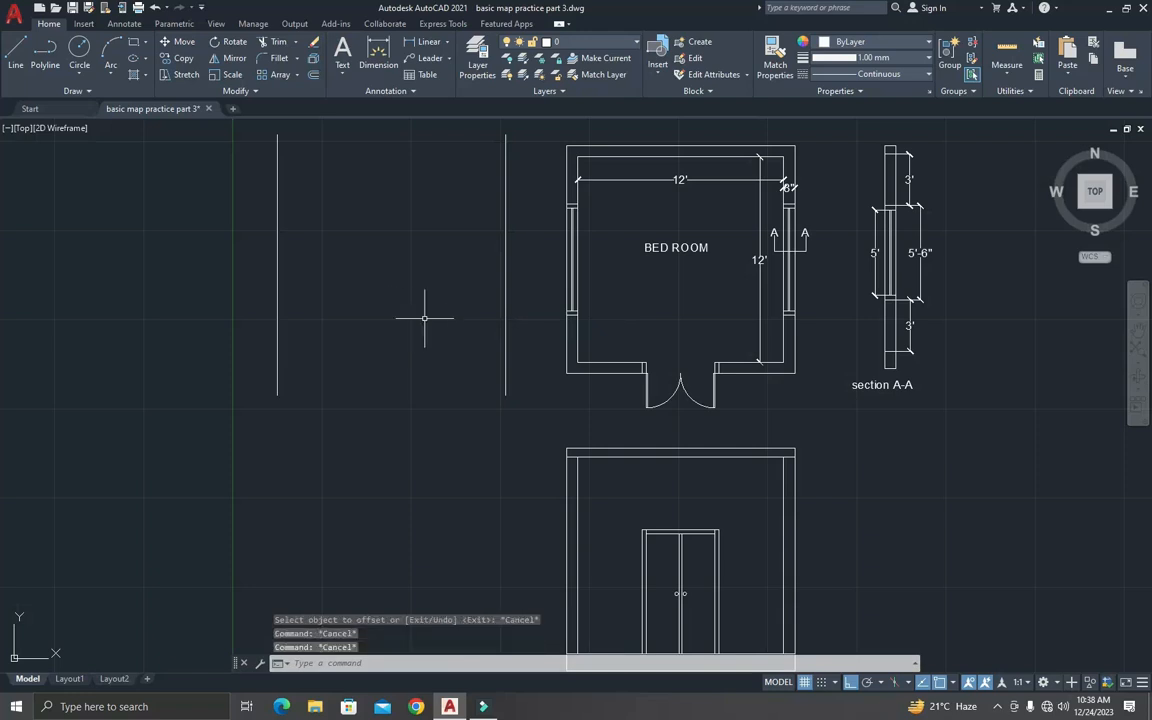
Step: Offset both vertical lines 8" inward to form the wall thicknesses
{"action": "key", "text": "Return"}
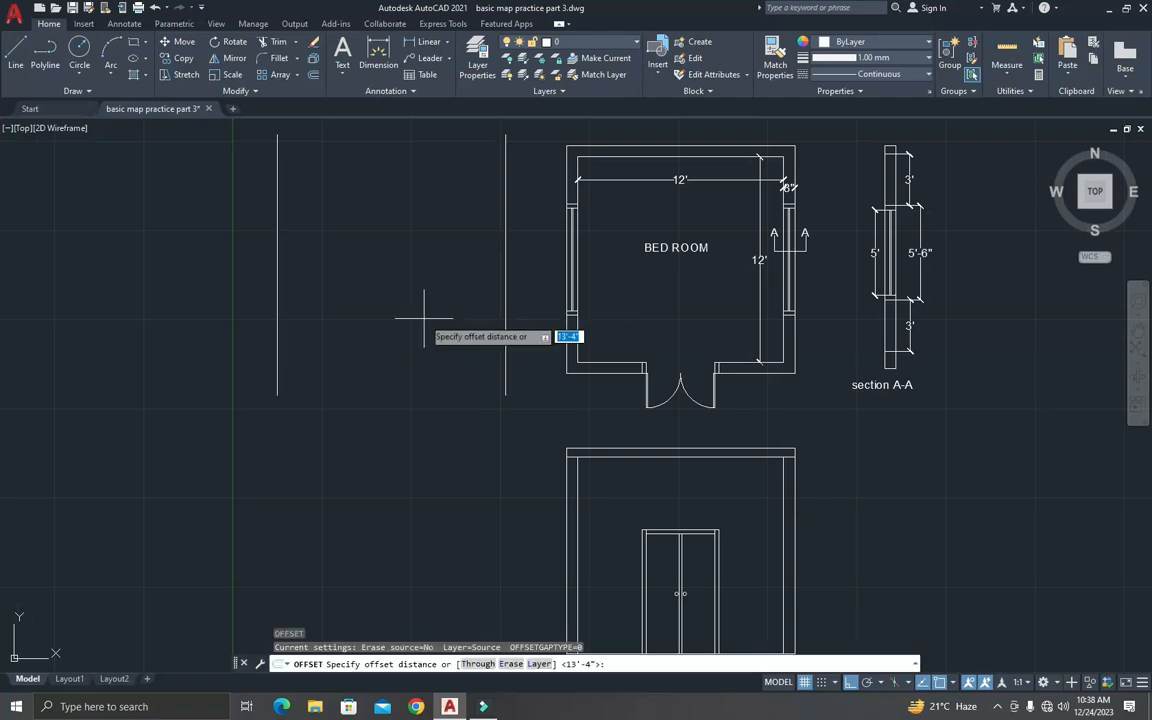
{"action": "type", "text": "8"}
{"action": "key", "text": "Return"}
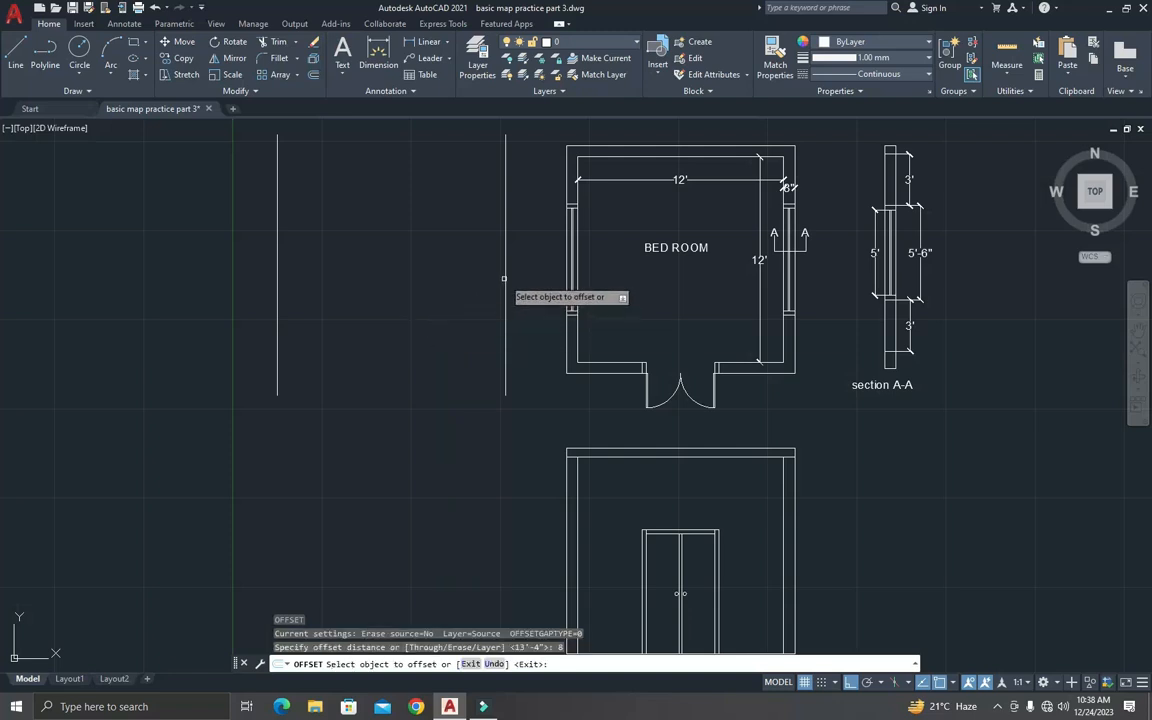
{"action": "left_click", "coordinate": [504, 280]}
{"action": "left_click", "coordinate": [486, 268]}
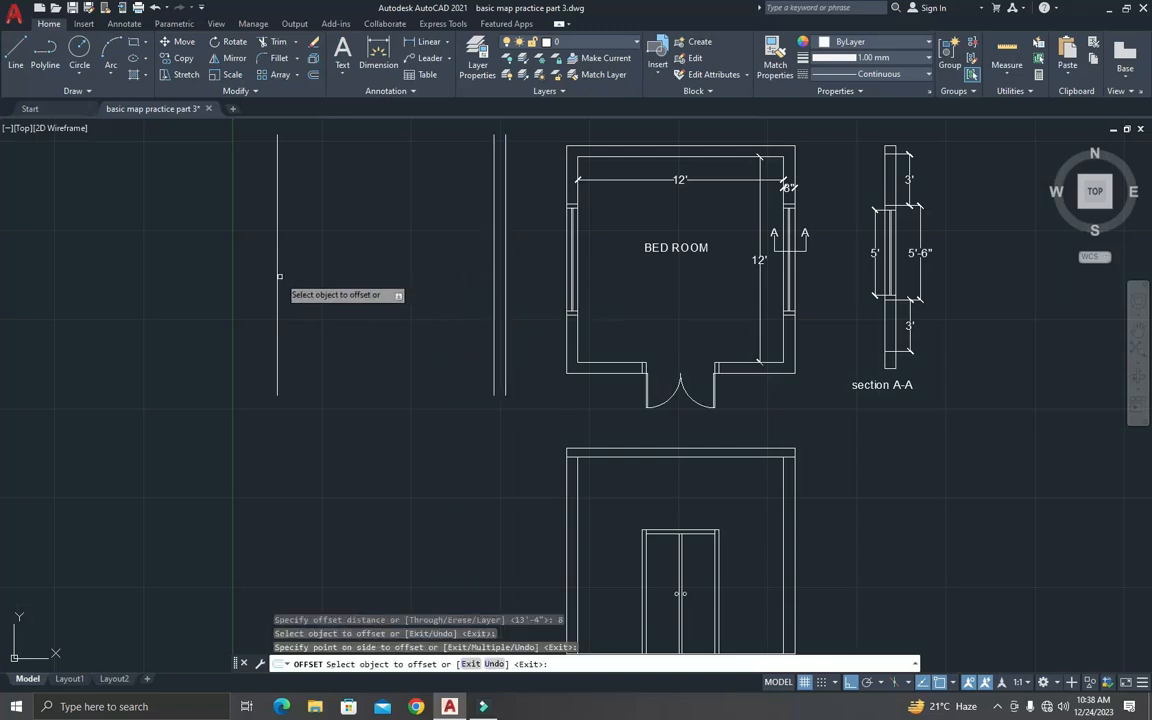
{"action": "left_click", "coordinate": [277, 278]}
{"action": "left_click", "coordinate": [298, 283]}
{"action": "key", "text": "Escape"}
{"action": "key", "text": "Escape"}
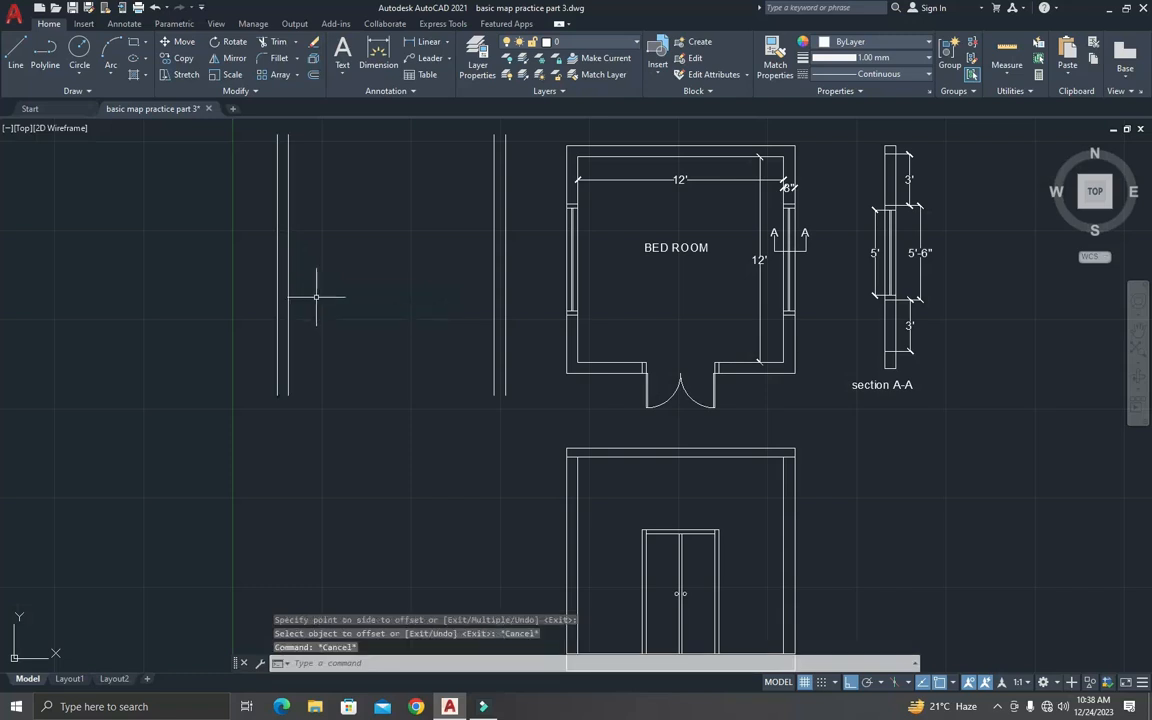
{"action": "key", "text": "Return"}
{"action": "key", "text": "Escape"}
{"action": "key", "text": "Escape"}
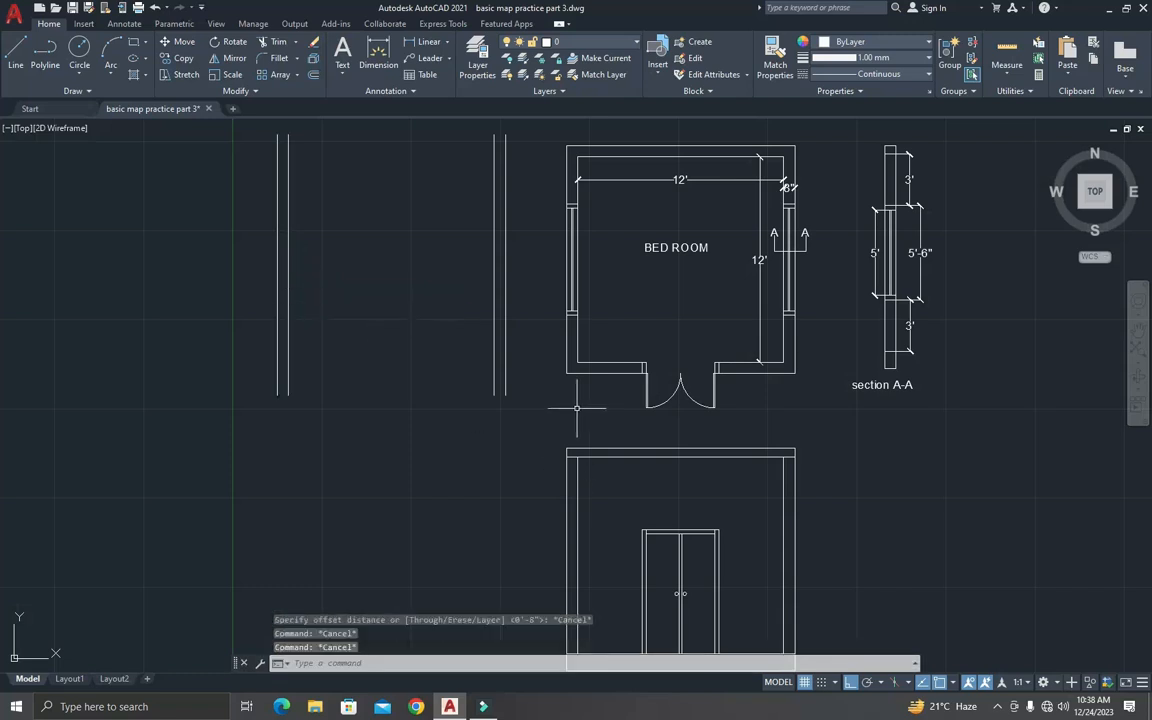
Step: Project horizontal lines leftward from the floor plan's lower-left and upper-left outer corners, crossing all the vertical wall lines
{"action": "type", "text": "l"}
{"action": "key", "text": "Return"}
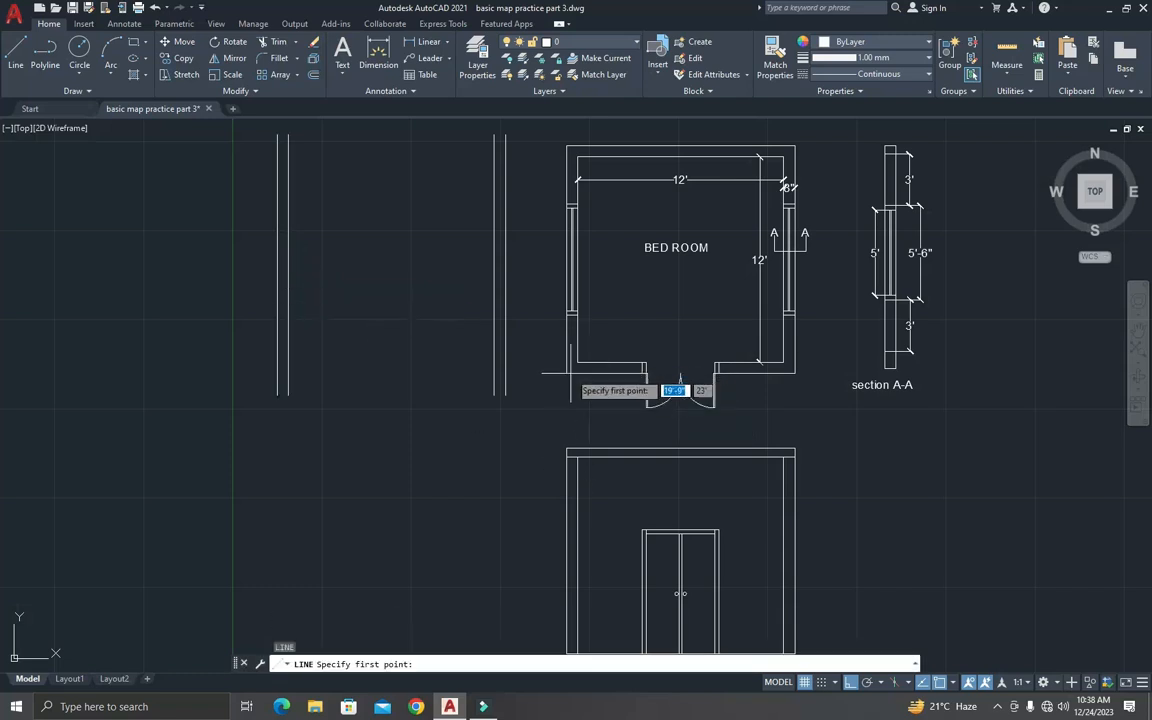
{"action": "left_click", "coordinate": [567, 374]}
{"action": "left_click", "coordinate": [268, 373]}
{"action": "key", "text": "Return"}
{"action": "key", "text": "Return"}
{"action": "left_click", "coordinate": [566, 146]}
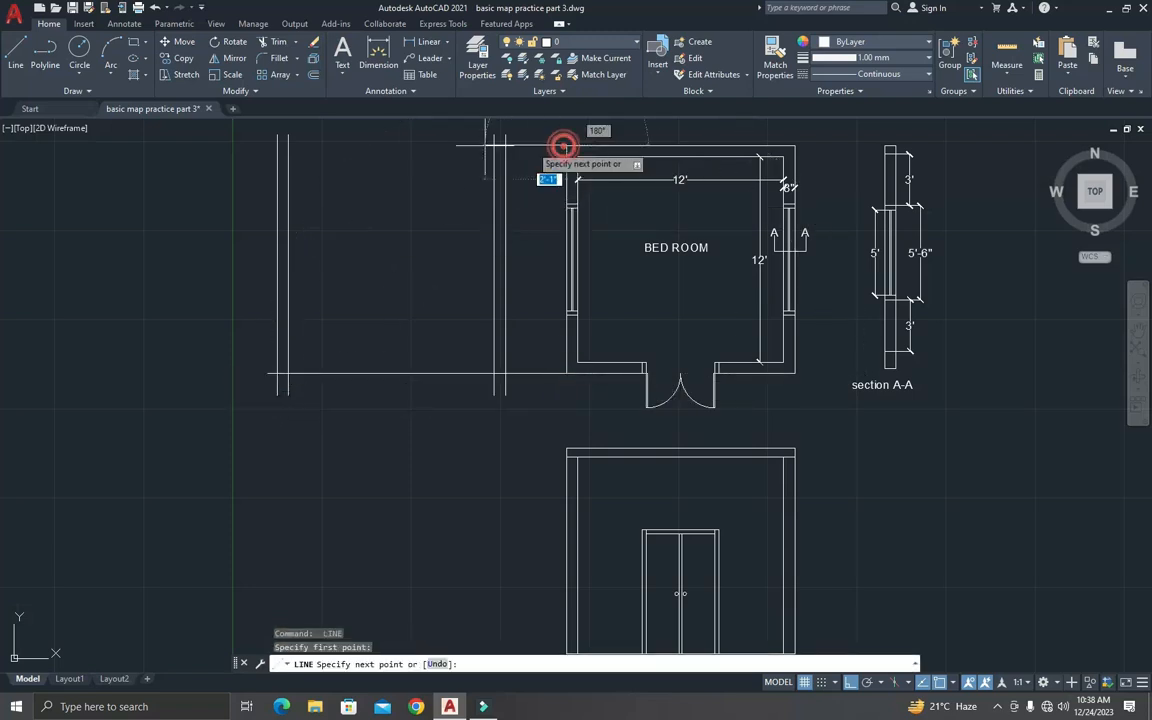
{"action": "left_click", "coordinate": [254, 164]}
{"action": "key", "text": "Escape"}
{"action": "key", "text": "Escape"}
{"action": "key", "text": "Escape"}
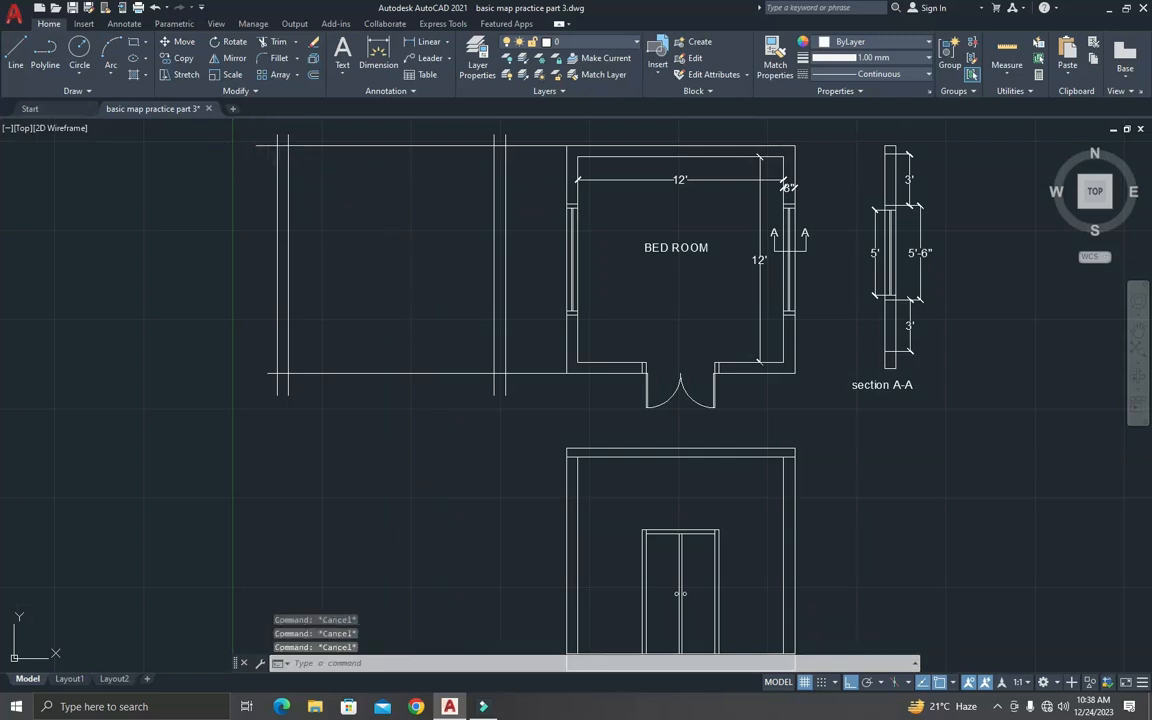
{"action": "type", "text": "di"}
{"action": "key", "text": "Return"}
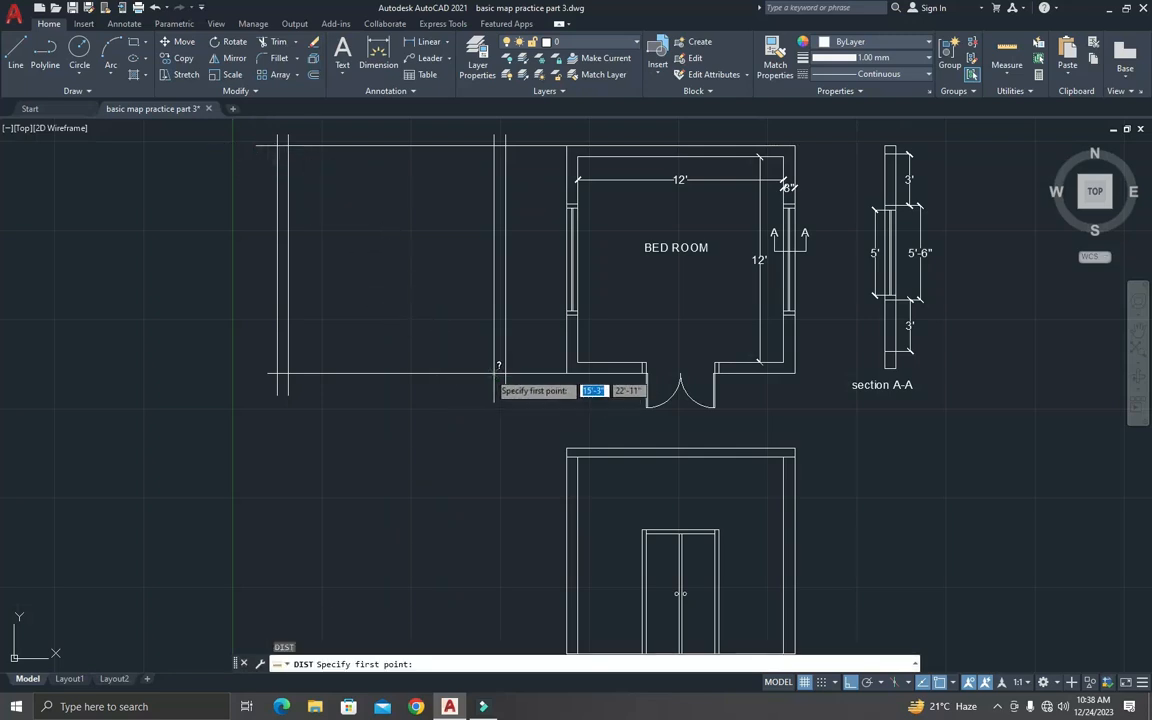
{"action": "left_click", "coordinate": [491, 372]}
{"action": "key", "text": "Escape"}
{"action": "key", "text": "Escape"}
{"action": "key", "text": "Escape"}
{"action": "type", "text": "o"}
{"action": "key", "text": "Return"}
{"action": "key", "text": "Escape"}
{"action": "key", "text": "Escape"}
{"action": "key", "text": "Escape"}
{"action": "key", "text": "Escape"}
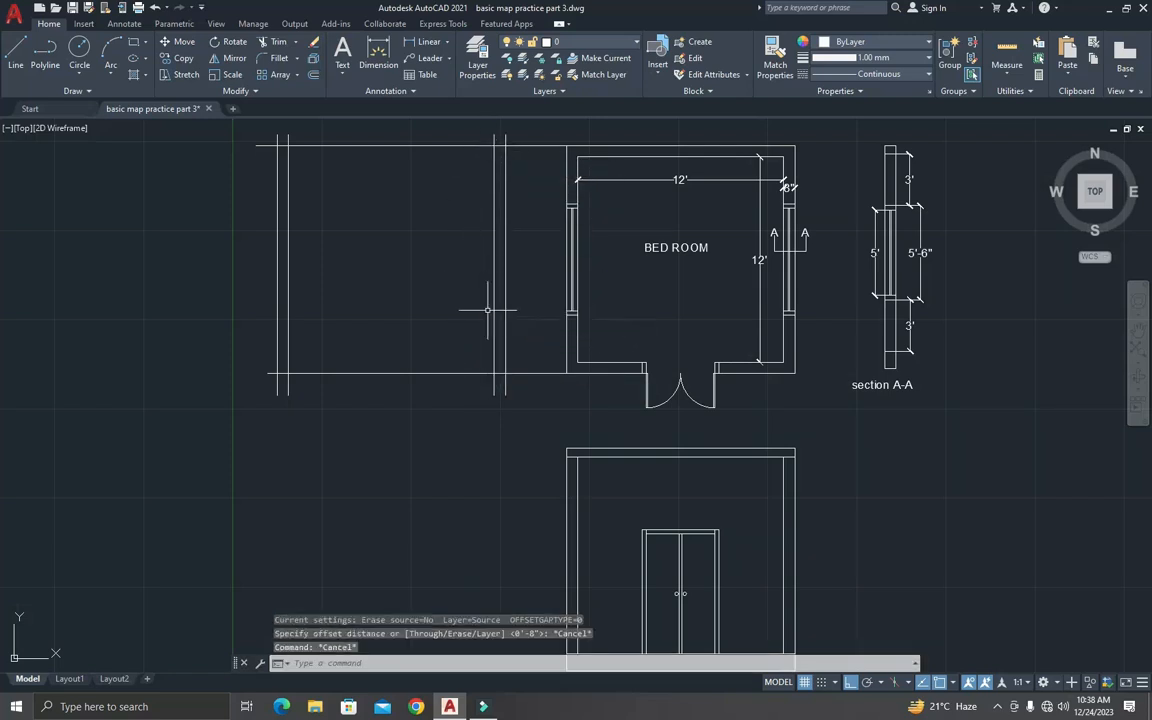
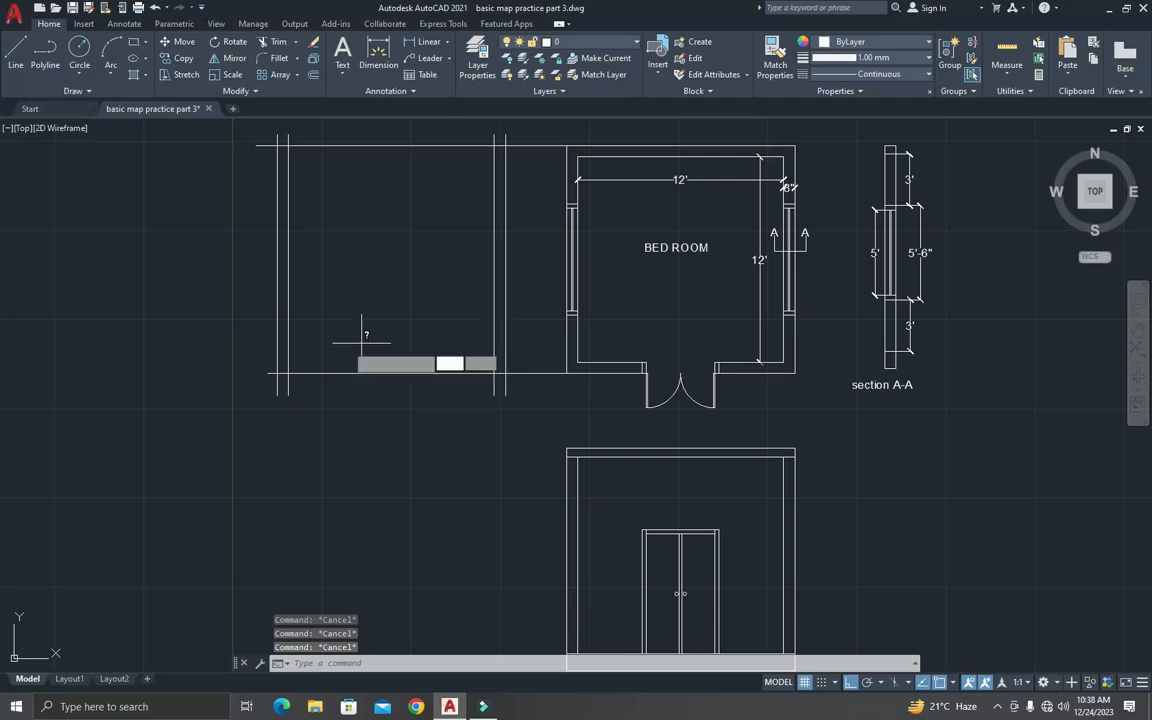
{"action": "type", "text": "di"}
{"action": "key", "text": "Return"}
{"action": "key", "text": "Escape"}
{"action": "key", "text": "Escape"}
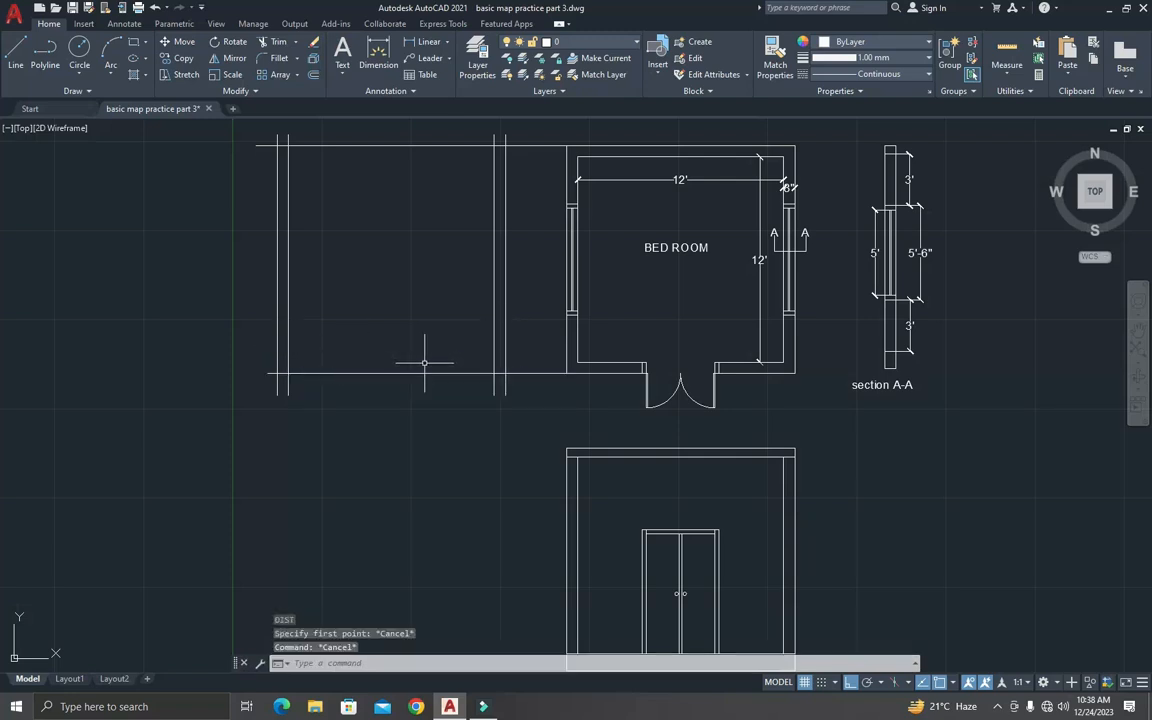
{"action": "key", "text": "Escape"}
{"action": "key", "text": "Escape"}
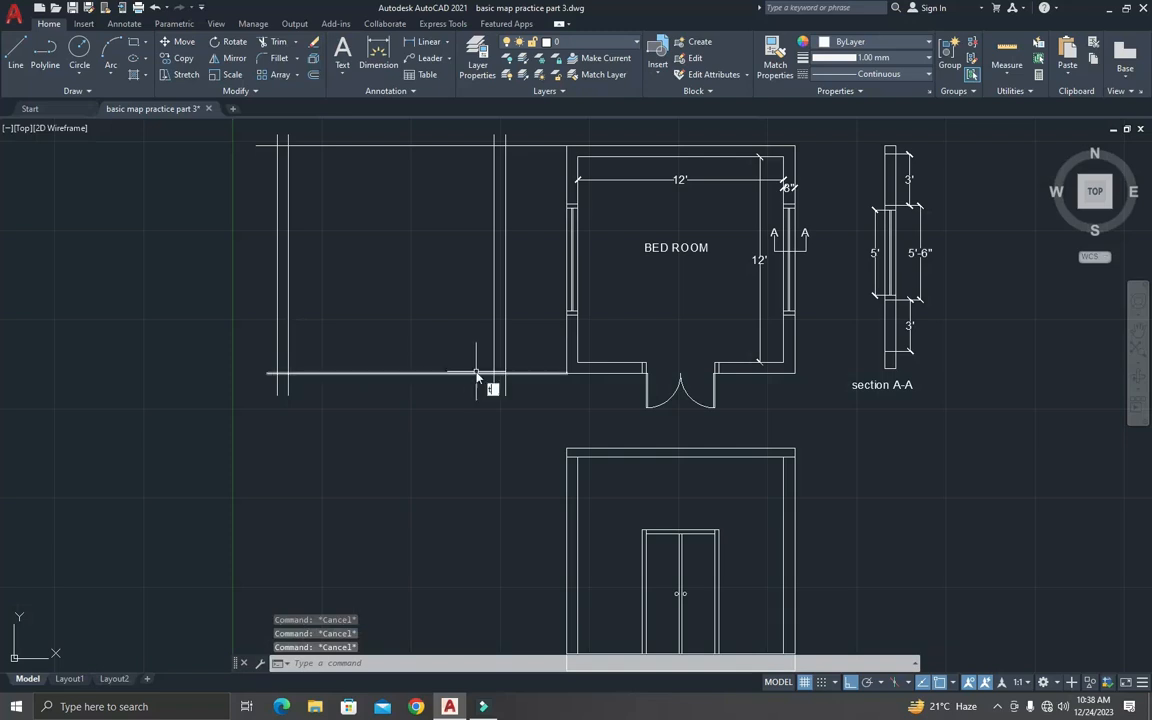
Step: Trim the overhanging line ends around the new view left of the floor plan, leaving a closed frame
{"action": "type", "text": "tr"}
{"action": "key", "text": "Return"}
{"action": "mouse_move", "coordinate": [526, 386]}
{"action": "left_mouse_down"}
{"action": "mouse_move", "coordinate": [535, 113]}
{"action": "mouse_move", "coordinate": [535, 125]}
{"action": "mouse_move", "coordinate": [247, 147]}
{"action": "mouse_move", "coordinate": [261, 137]}
{"action": "mouse_move", "coordinate": [267, 386]}
{"action": "mouse_move", "coordinate": [516, 383]}
{"action": "left_mouse_up"}
{"action": "key", "text": "Escape"}
{"action": "key", "text": "Return"}
{"action": "key", "text": "Escape"}
{"action": "key", "text": "Escape"}
{"action": "key", "text": "Escape"}
{"action": "scroll", "coordinate": [514, 386], "scroll_direction": "down", "scroll_amount": 2}
{"action": "scroll", "coordinate": [514, 386], "scroll_direction": "up", "scroll_amount": 2}
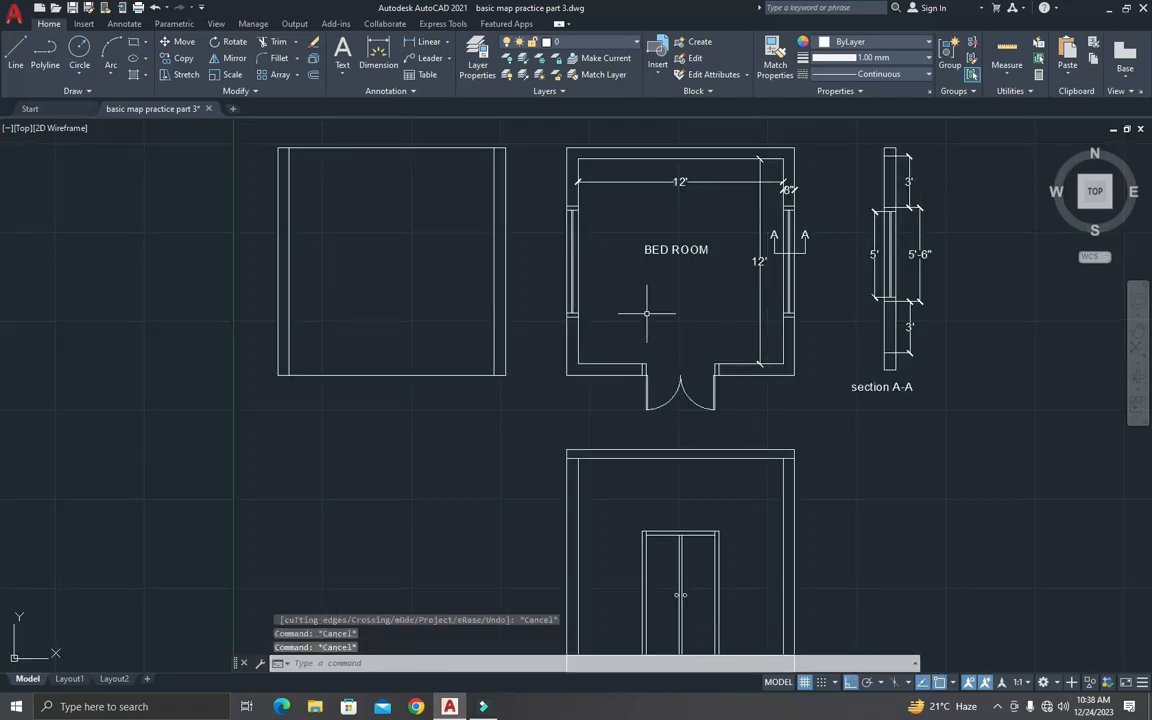
{"action": "mouse_move", "coordinate": [584, 388]}
{"action": "middle_mouse_down", "text": "shift"}
{"action": "mouse_move", "coordinate": [620, 386]}
{"action": "mouse_move", "coordinate": [625, 373]}
{"action": "middle_mouse_up", "text": "shift"}
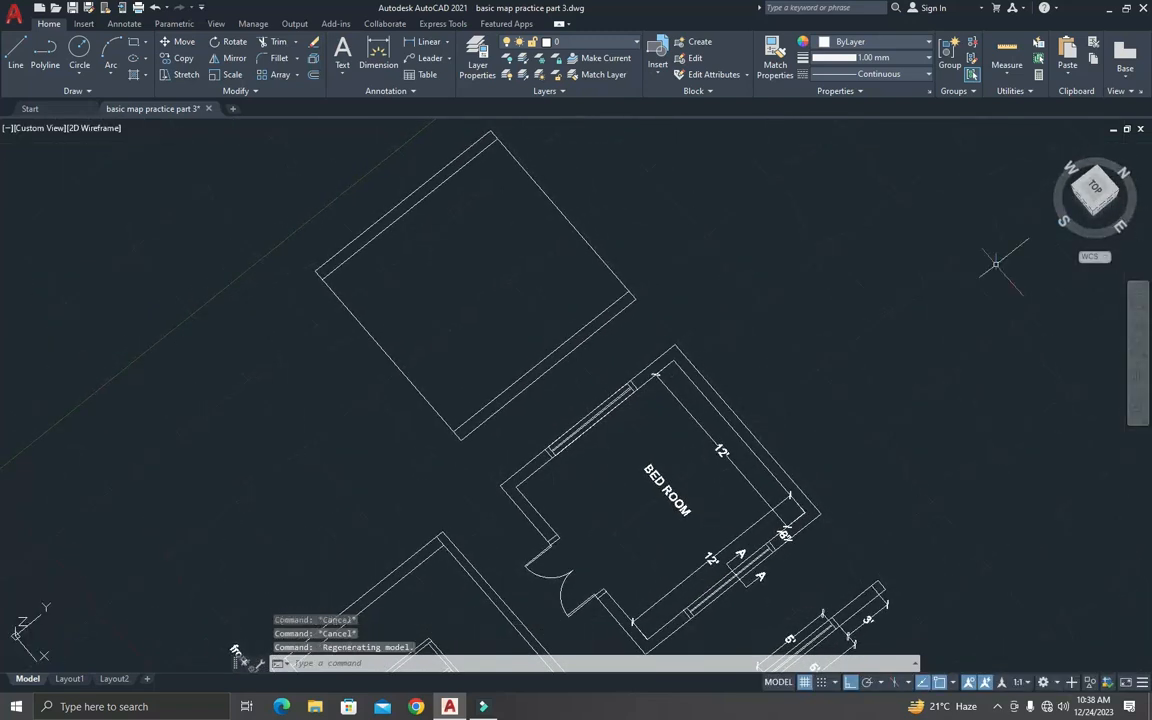
{"action": "mouse_move", "coordinate": [951, 296]}
{"action": "middle_mouse_down", "text": "shift"}
{"action": "mouse_move", "coordinate": [854, 326]}
{"action": "mouse_move", "coordinate": [993, 237]}
{"action": "middle_mouse_up", "text": "shift"}
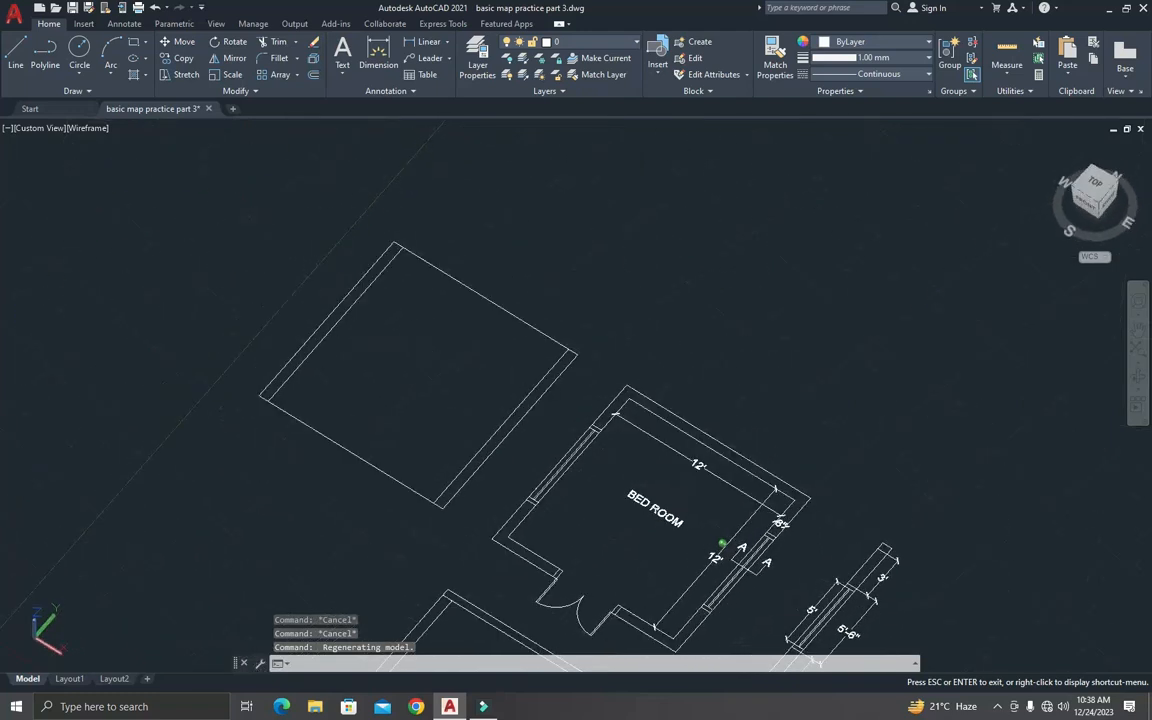
{"action": "left_click", "coordinate": [1091, 187]}
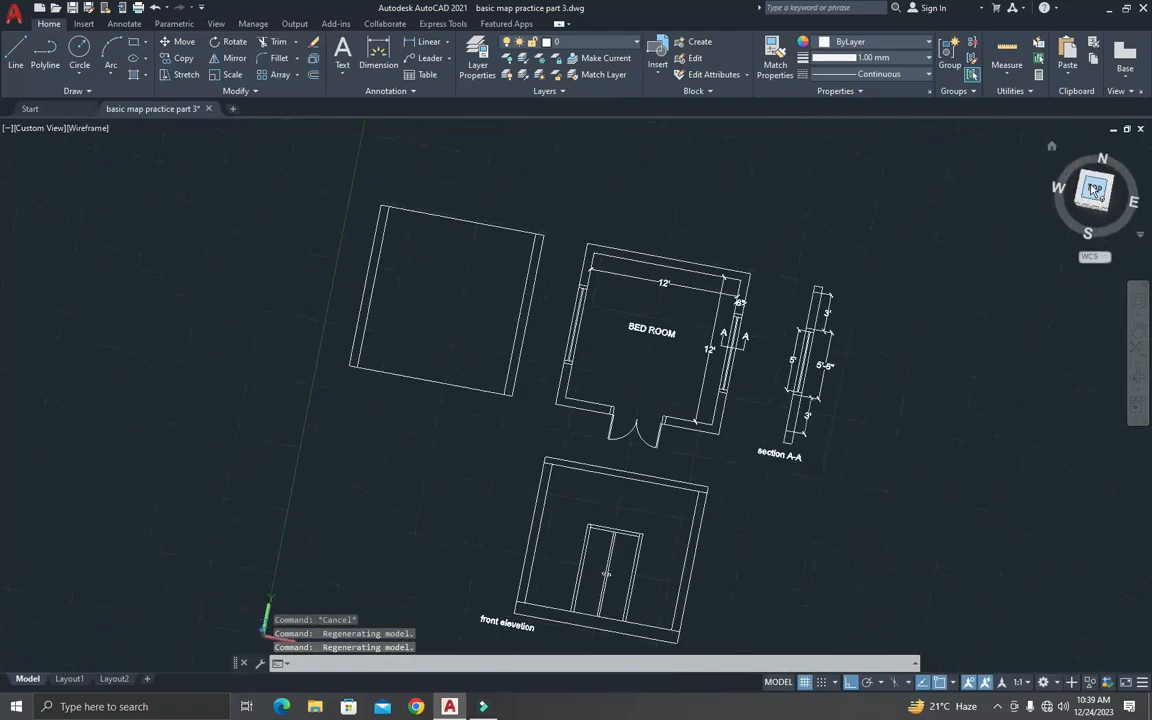
{"action": "scroll", "coordinate": [699, 503], "scroll_direction": "up", "scroll_amount": 4}
{"action": "scroll", "coordinate": [674, 540], "scroll_direction": "down", "scroll_amount": 7}
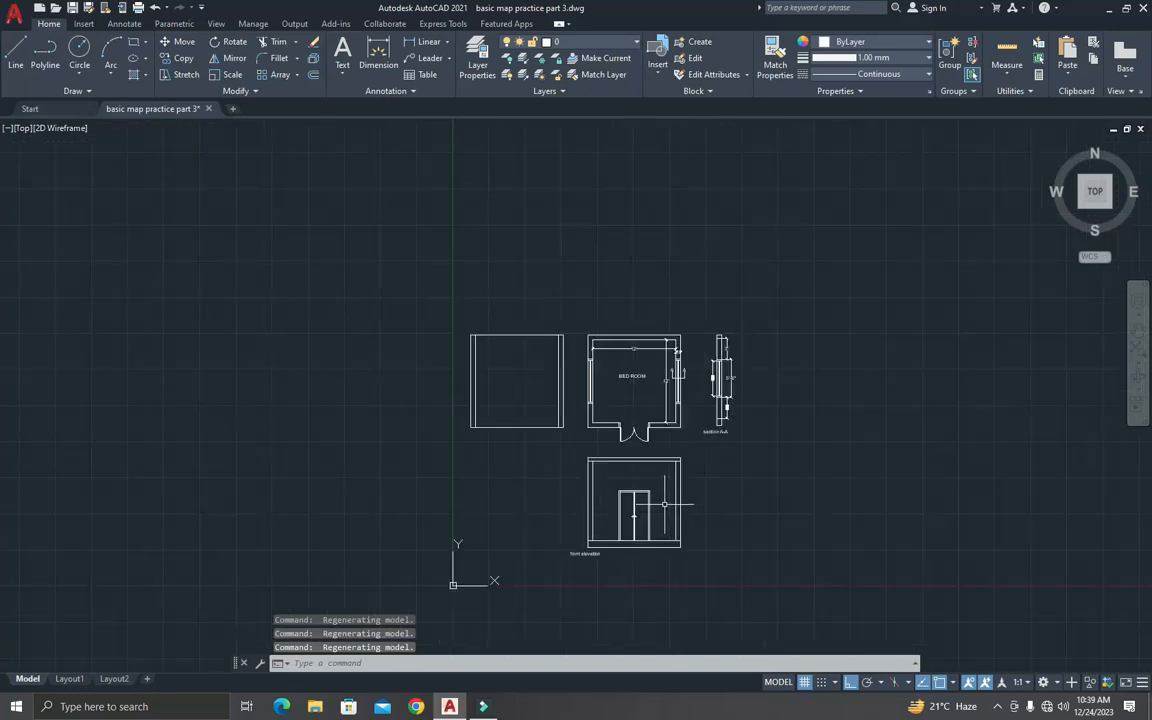
{"action": "scroll", "coordinate": [600, 440], "scroll_direction": "up", "scroll_amount": 3}
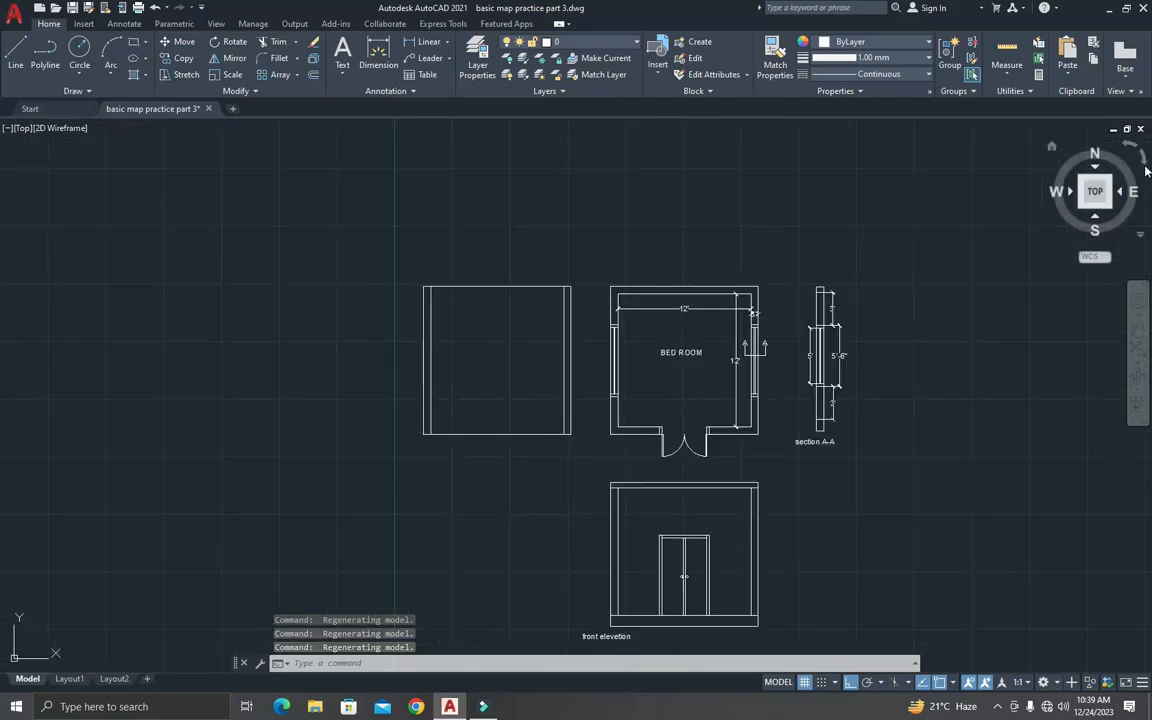
Step: Rotate the top view a quarter turn so the new frame lies directly below the floor plan's window wall
{"action": "left_click", "coordinate": [1133, 148]}
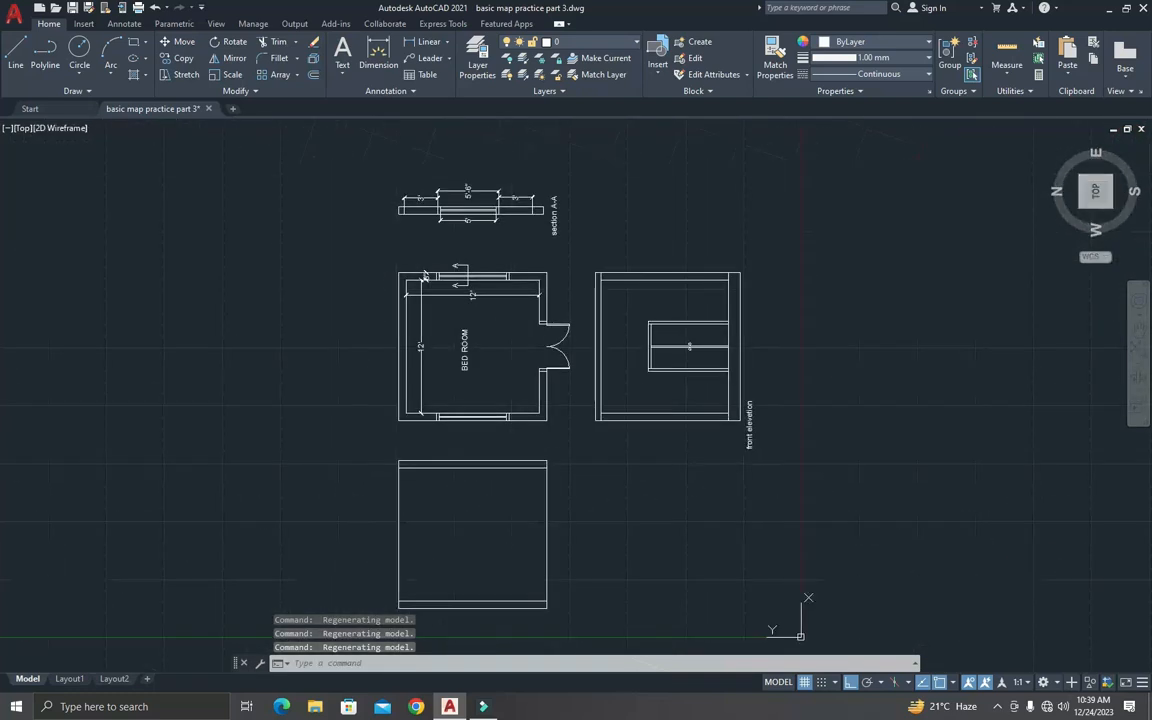
{"action": "scroll", "coordinate": [496, 540], "scroll_direction": "up", "scroll_amount": 3}
{"action": "scroll", "coordinate": [681, 571], "scroll_direction": "down", "scroll_amount": 5}
{"action": "scroll", "coordinate": [494, 591], "scroll_direction": "up", "scroll_amount": 6}
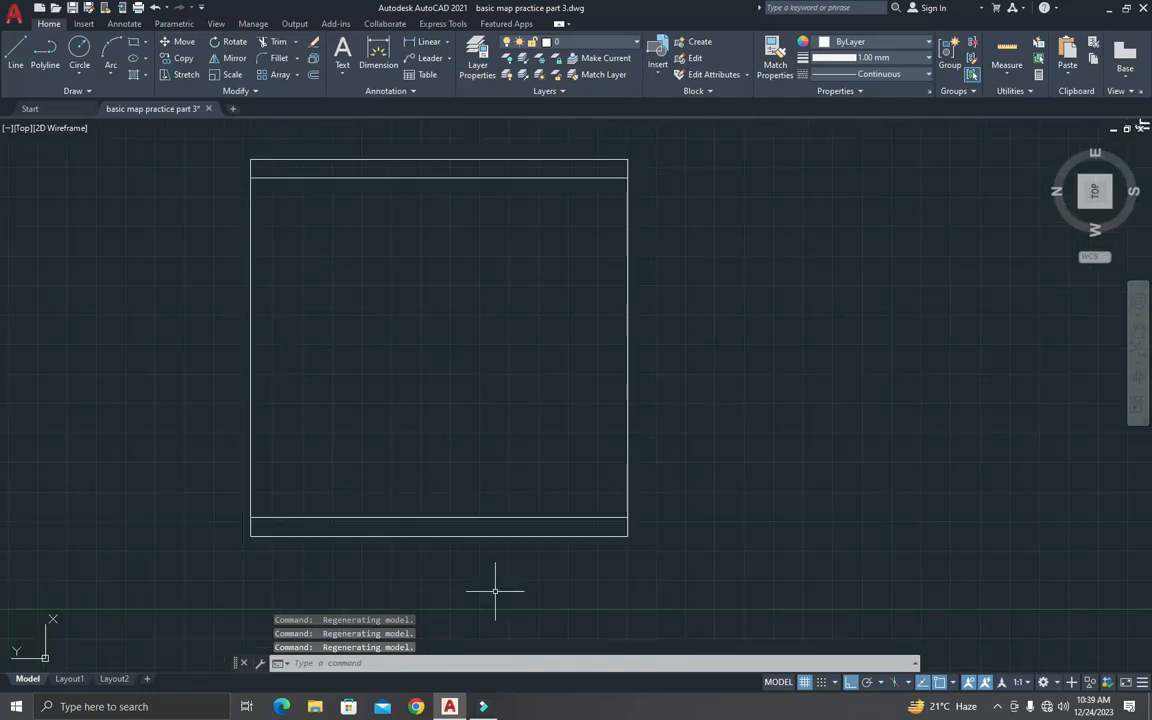
{"action": "scroll", "coordinate": [498, 555], "scroll_direction": "down", "scroll_amount": 4}
{"action": "key", "text": "Escape"}
{"action": "key", "text": "Escape"}
{"action": "key", "text": "Escape"}
{"action": "scroll", "coordinate": [496, 532], "scroll_direction": "down", "scroll_amount": 1}
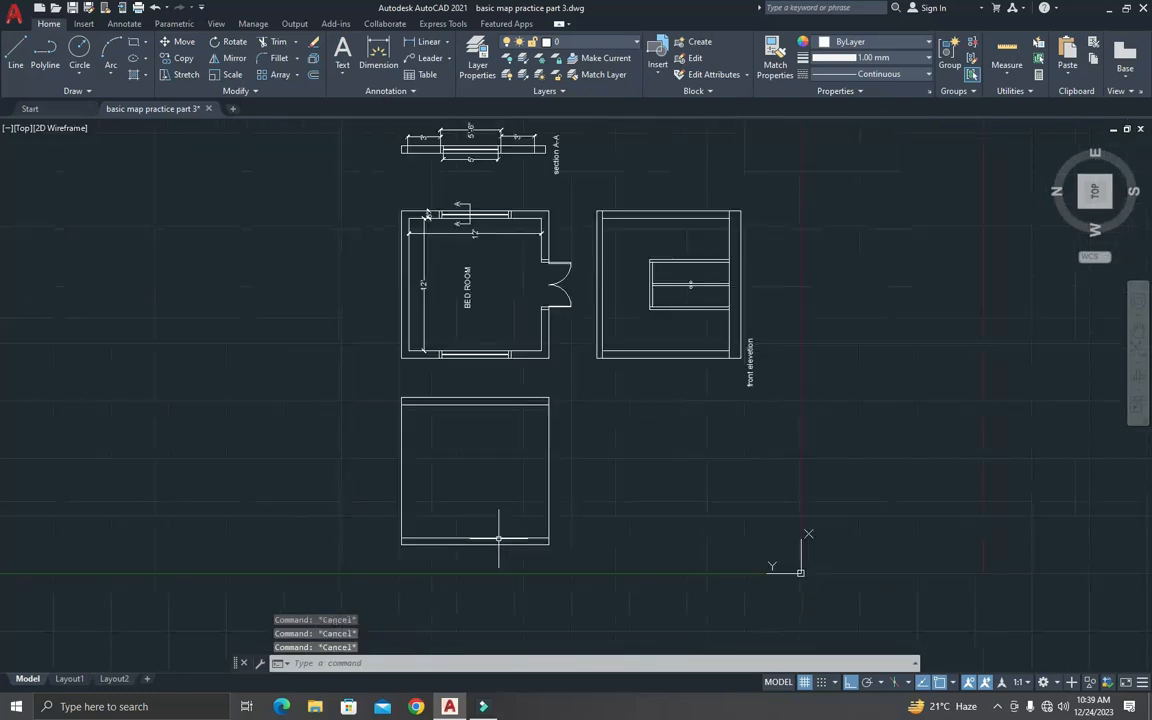
{"action": "scroll", "coordinate": [485, 460], "scroll_direction": "up", "scroll_amount": 2}
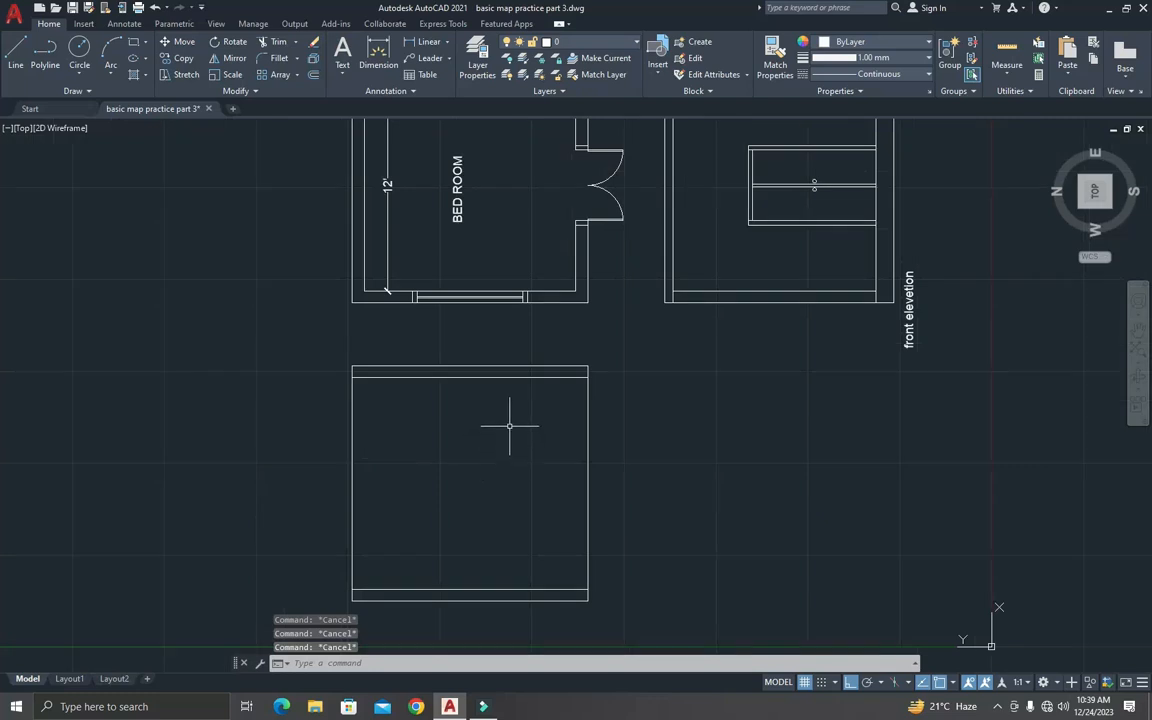
Step: Draw projection lines from the floor plan's two lower inner wall corners down through the frame to its bottom line
{"action": "key", "text": "l"}
{"action": "key", "text": "Return"}
{"action": "left_click", "coordinate": [586, 290]}
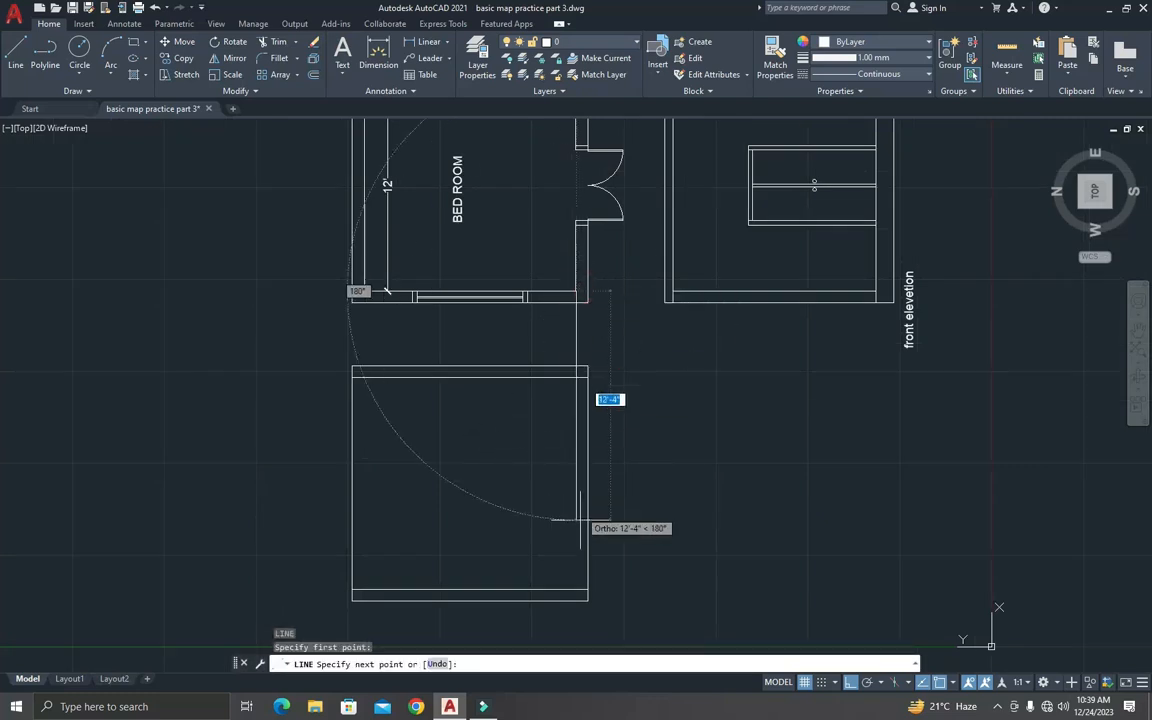
{"action": "left_click", "coordinate": [576, 600]}
{"action": "key", "text": "Return"}
{"action": "key", "text": "Return"}
{"action": "left_click", "coordinate": [364, 292]}
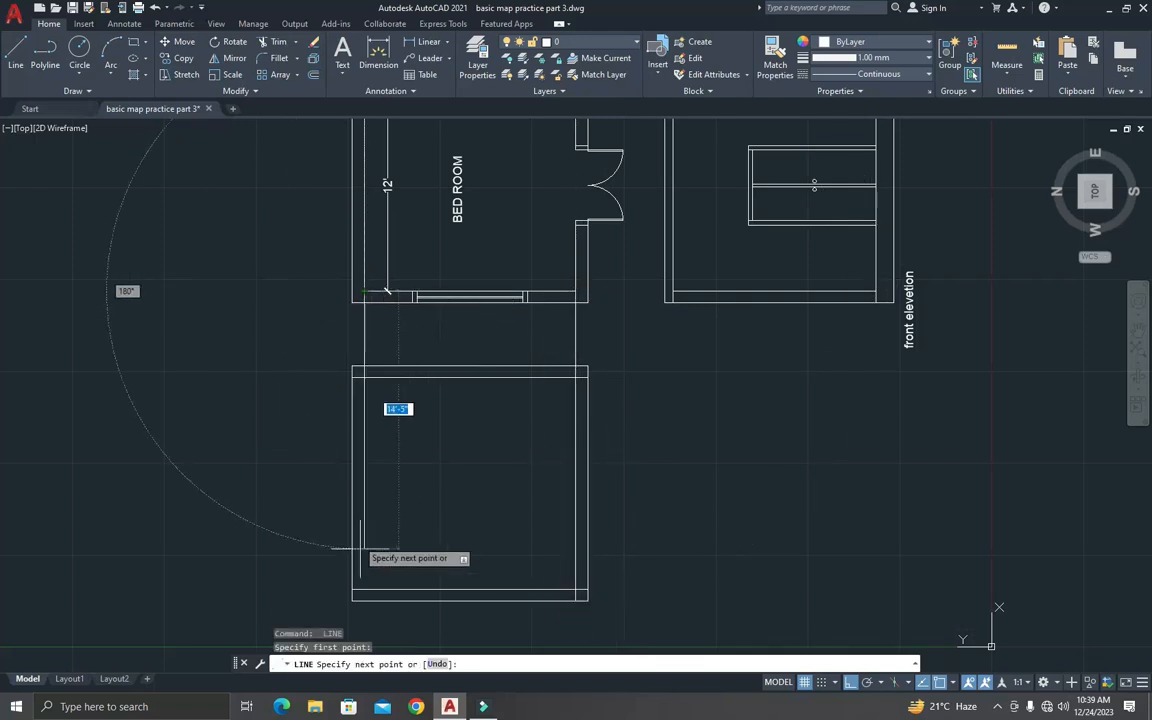
{"action": "left_click", "coordinate": [364, 590]}
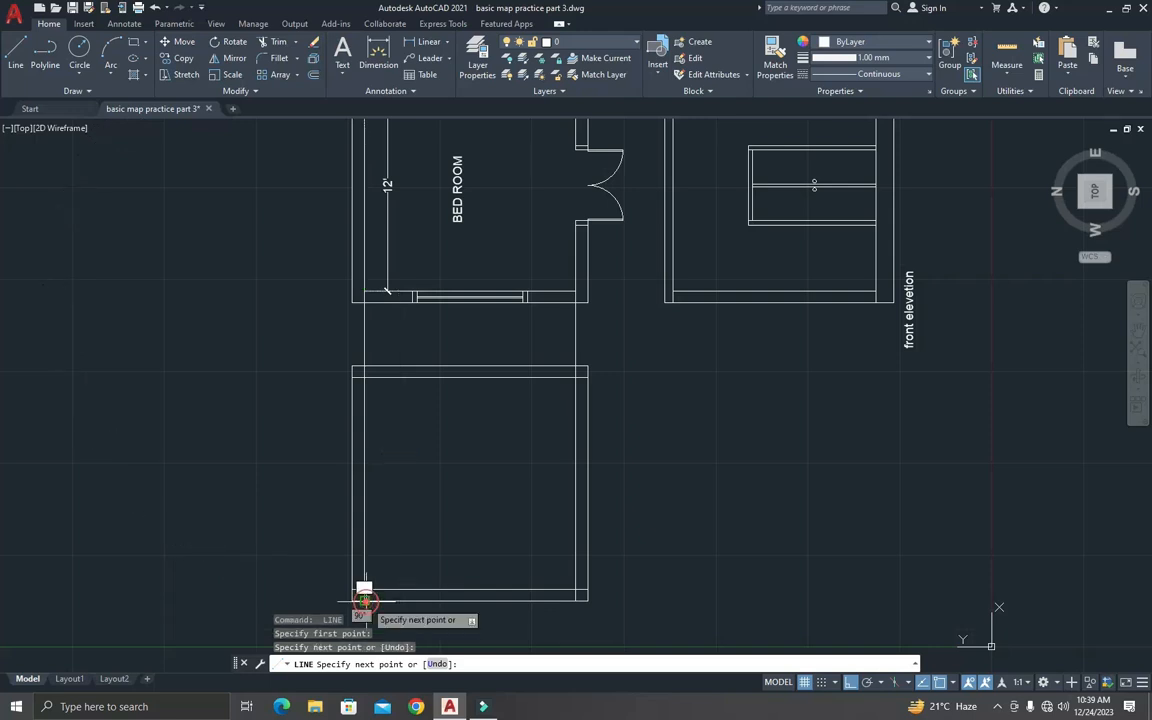
{"action": "key", "text": "Escape"}
{"action": "key", "text": "Escape"}
{"action": "key", "text": "Escape"}
{"action": "key", "text": "Escape"}
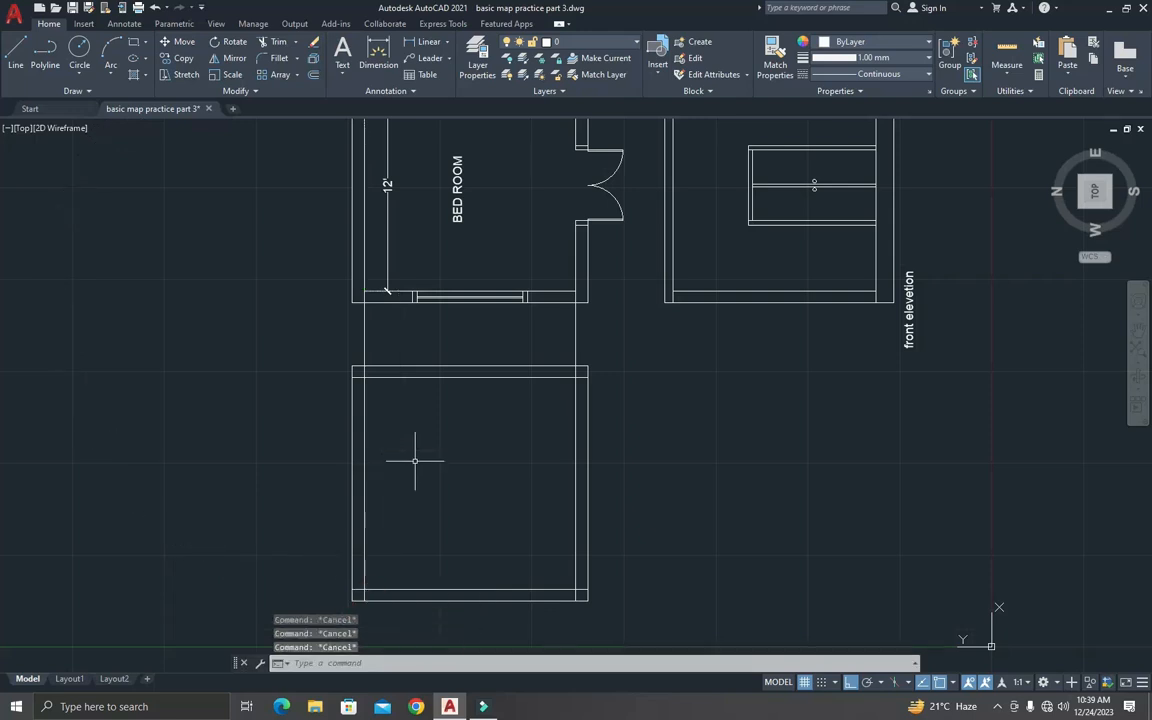
Step: Offset the frame's inner bottom line 11'6" upward
{"action": "type", "text": "o"}
{"action": "key", "text": "Return"}
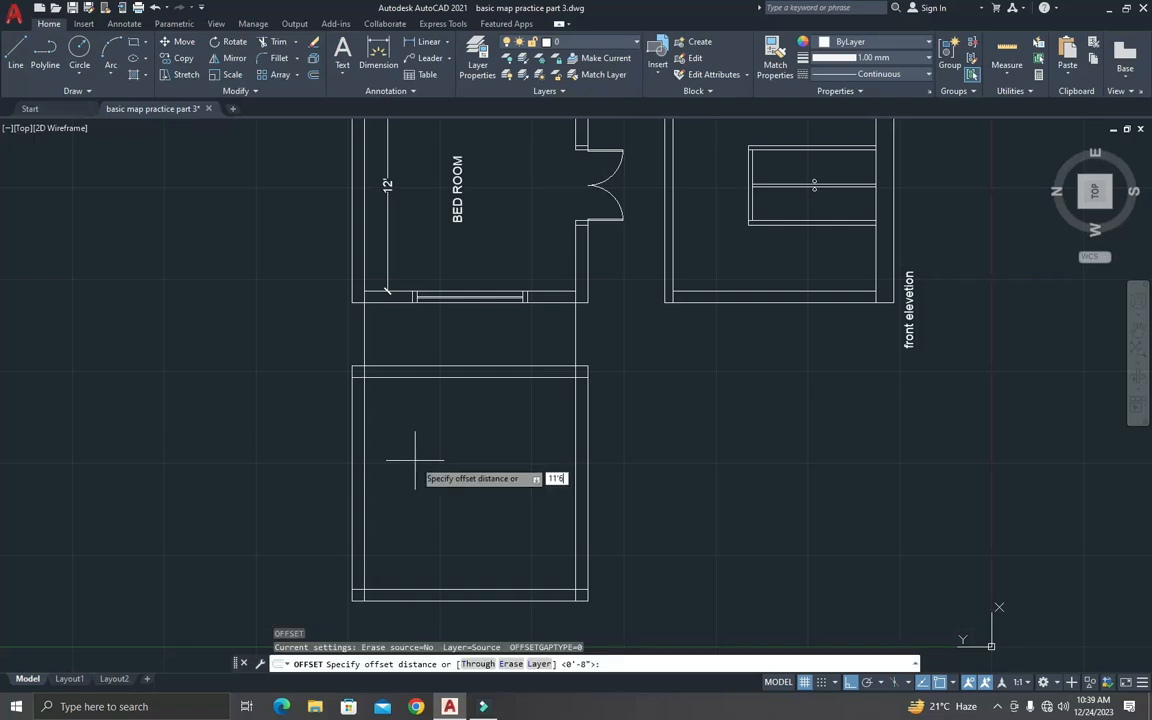
{"action": "type", "text": "11'6"}
{"action": "key", "text": "Return"}
{"action": "left_click", "coordinate": [465, 589]}
{"action": "left_click", "coordinate": [468, 490]}
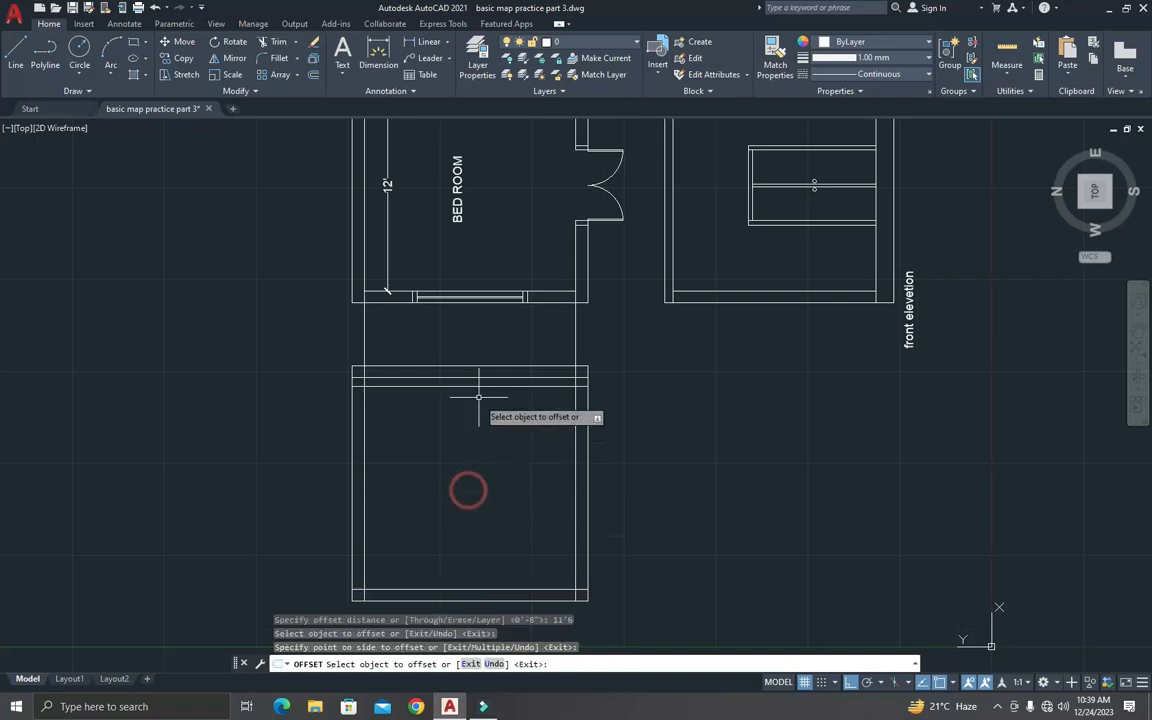
{"action": "key", "text": "Escape"}
{"action": "key", "text": "Escape"}
{"action": "key", "text": "Escape"}
{"action": "scroll", "coordinate": [477, 392], "scroll_direction": "up", "scroll_amount": 2}
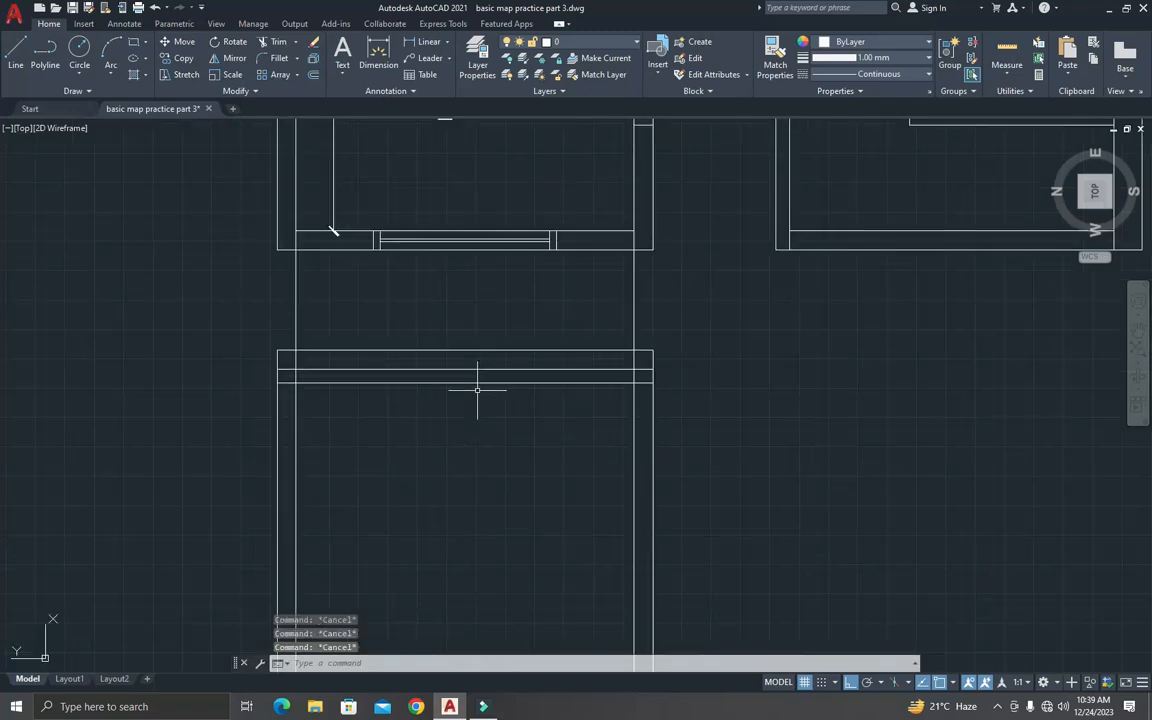
Step: Trim all the wall lines between the 11'6" offset line and the old inner top line
{"action": "type", "text": "tr"}
{"action": "key", "text": "Return"}
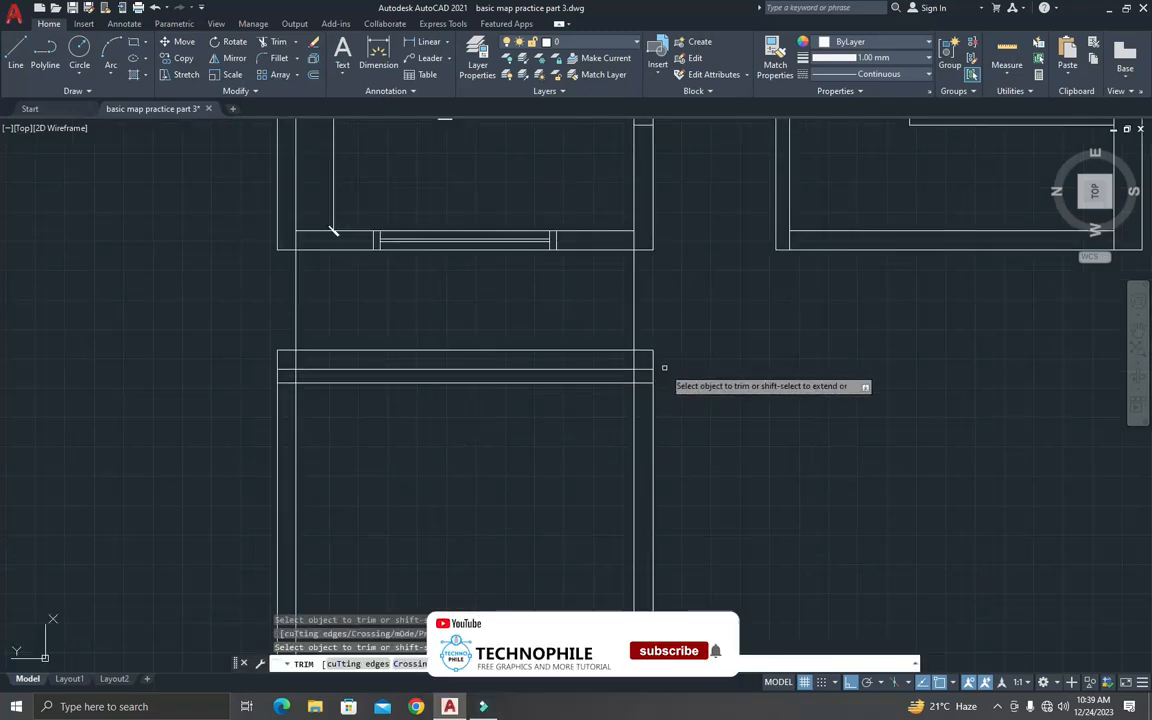
{"action": "left_click", "coordinate": [668, 371]}
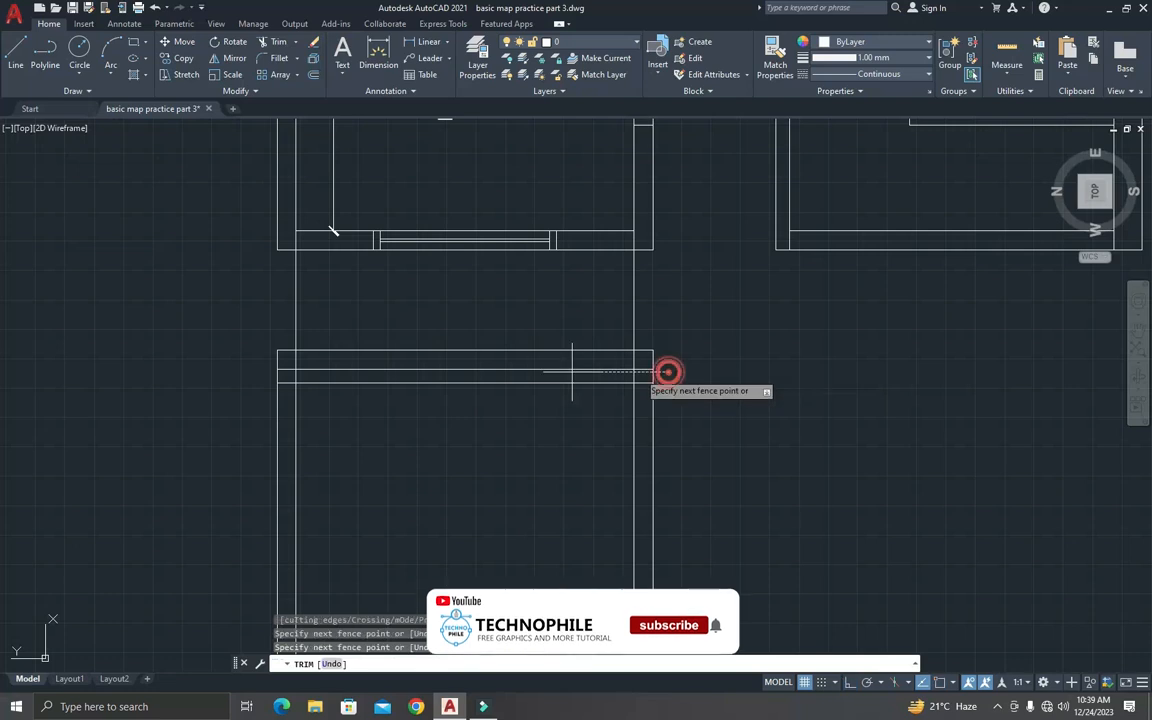
{"action": "left_click", "coordinate": [193, 373]}
{"action": "key", "text": "Escape"}
{"action": "key", "text": "Escape"}
Step: Erase the leftover top strip and projection lines between the floor plan and the 11'6" offset line
{"action": "type", "text": "e"}
{"action": "key", "text": "Return"}
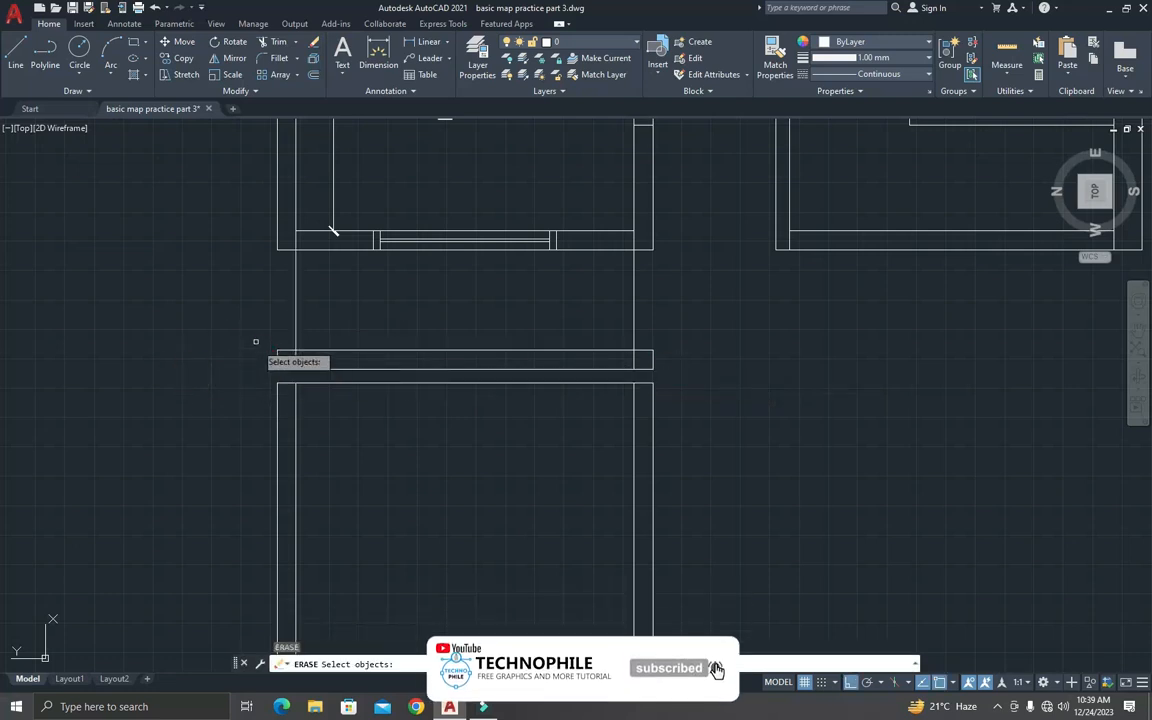
{"action": "left_click", "coordinate": [254, 338]}
{"action": "left_click", "coordinate": [727, 381]}
{"action": "key", "text": "Return"}
{"action": "left_click", "coordinate": [679, 360]}
{"action": "left_click", "coordinate": [180, 282]}
{"action": "key", "text": "Delete"}
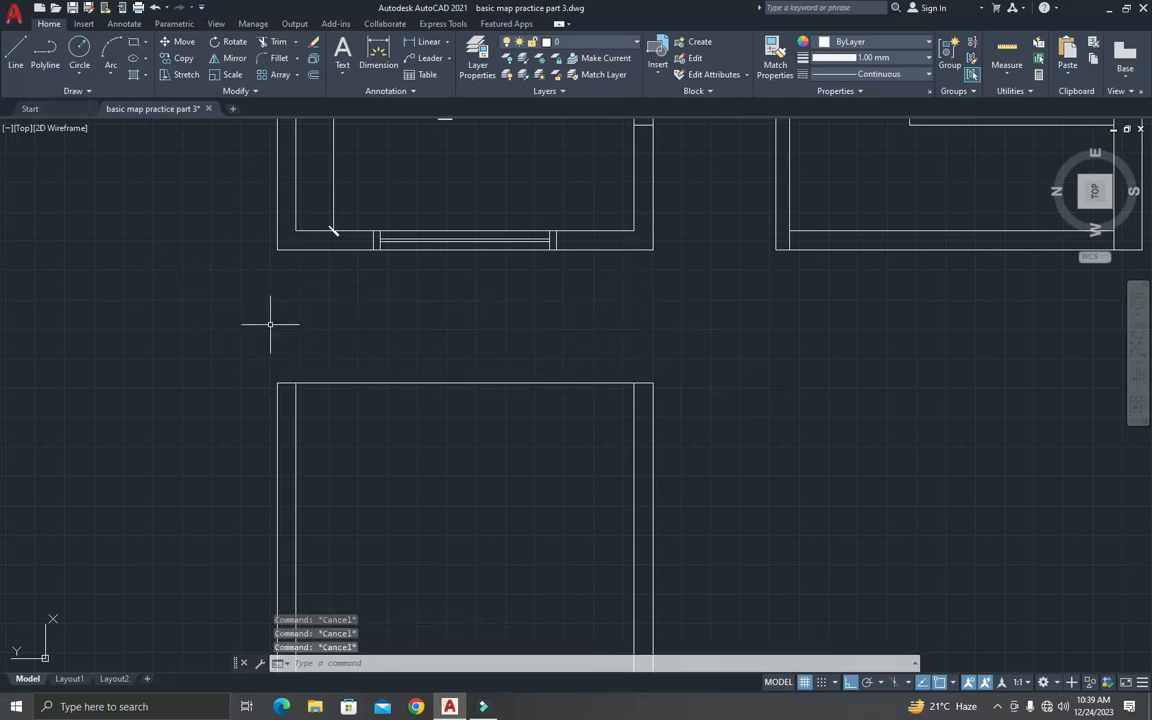
Step: Offset the frame's top line 6" upward to form the slab thickness
{"action": "type", "text": "o"}
{"action": "key", "text": "Return"}
{"action": "type", "text": "6"}
{"action": "key", "text": "Return"}
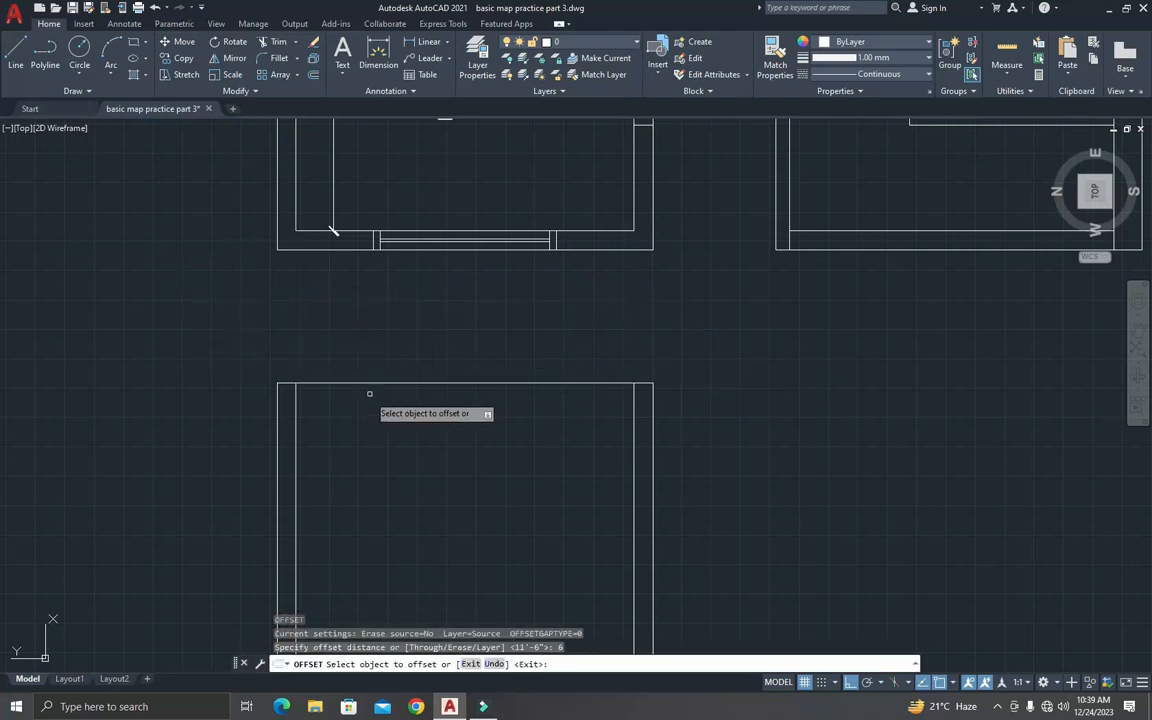
{"action": "left_click", "coordinate": [375, 381]}
{"action": "left_click", "coordinate": [373, 355]}
{"action": "key", "text": "Escape"}
{"action": "key", "text": "Escape"}
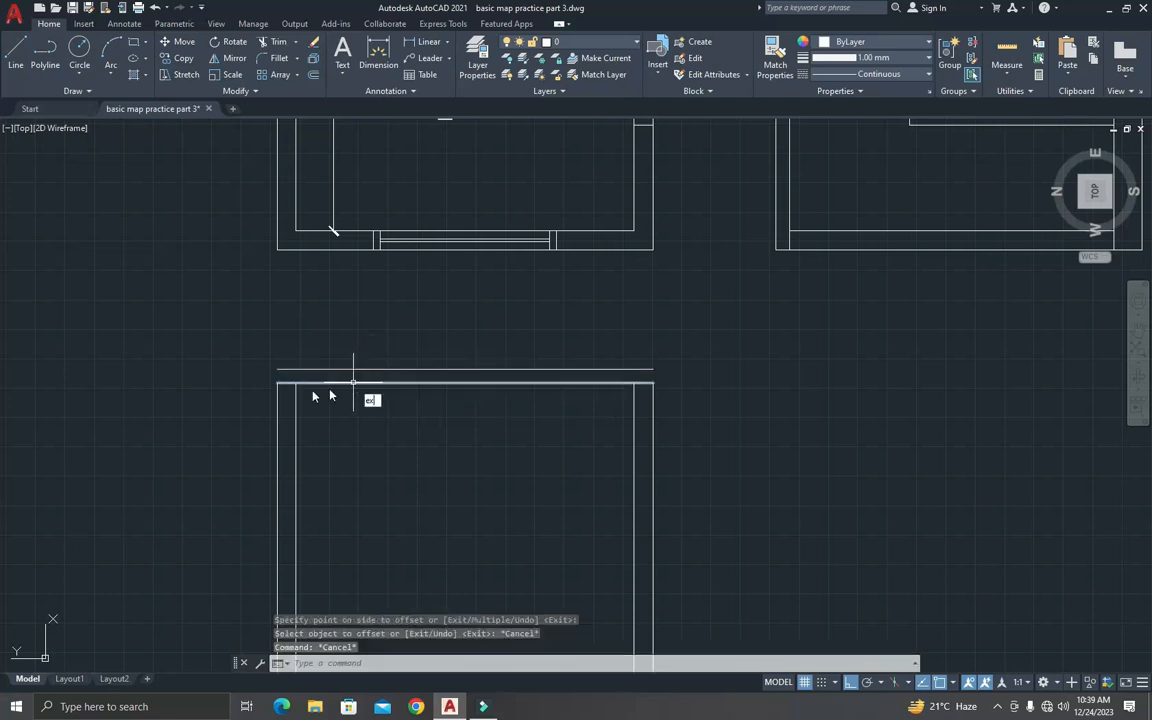
Step: Extend the frame's two outer wall lines up to the new top slab line
{"action": "type", "text": "ex"}
{"action": "key", "text": "Return"}
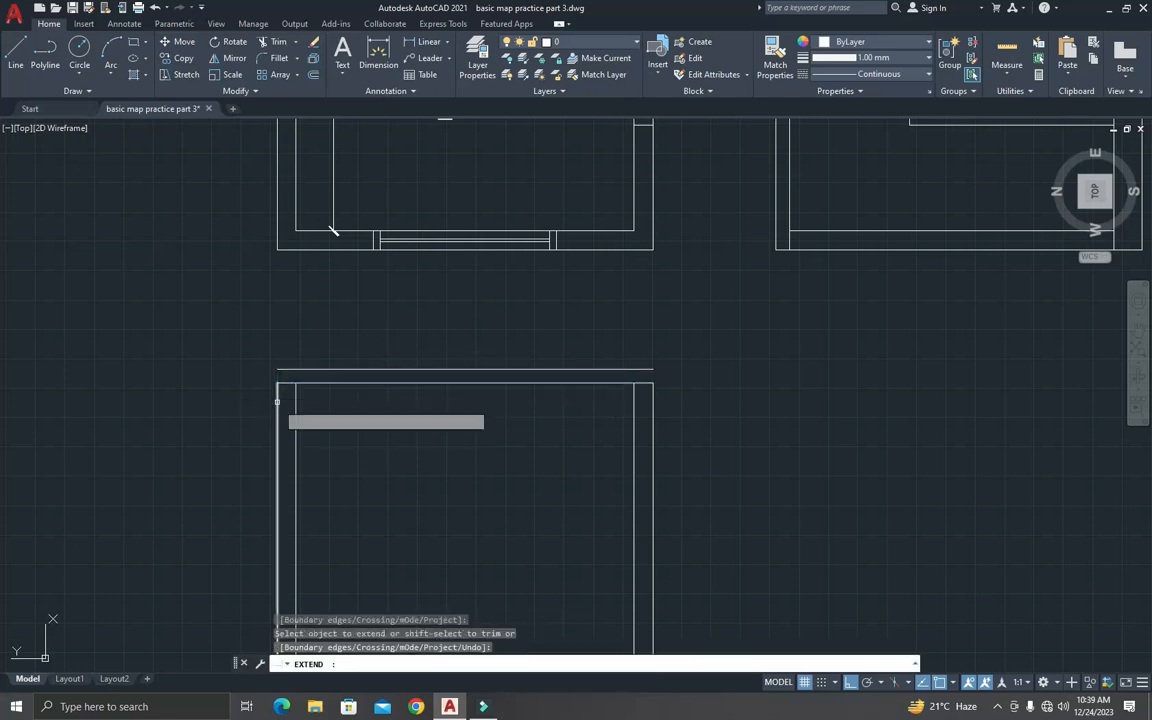
{"action": "left_click", "coordinate": [277, 401]}
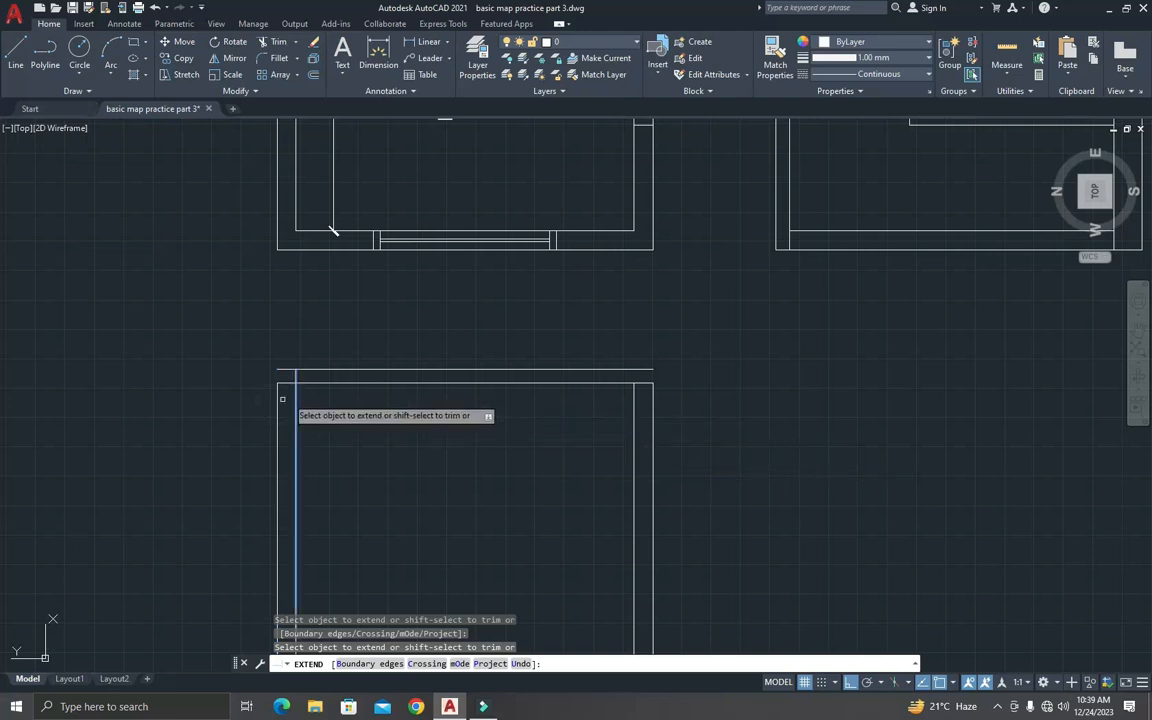
{"action": "left_click", "coordinate": [277, 394]}
{"action": "left_click", "coordinate": [653, 417]}
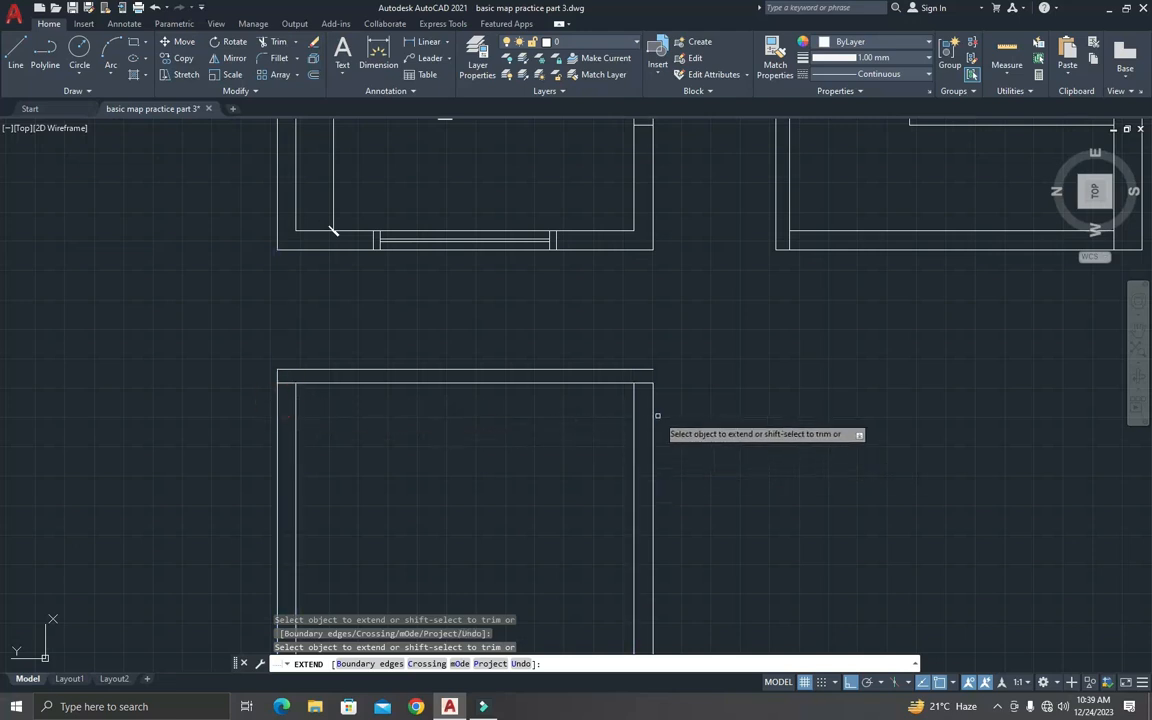
{"action": "left_click", "coordinate": [653, 416]}
{"action": "scroll", "coordinate": [599, 516], "scroll_direction": "up", "scroll_amount": 4}
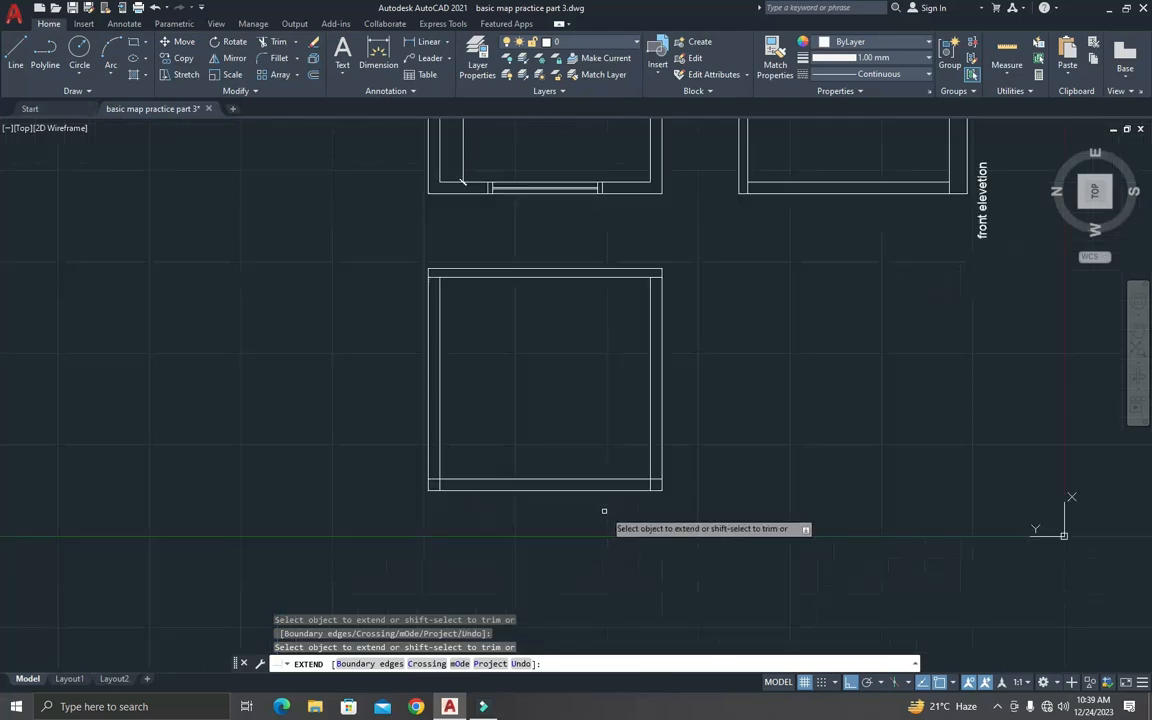
{"action": "key", "text": "Escape"}
{"action": "type", "text": "dist"}
{"action": "key", "text": "Return"}
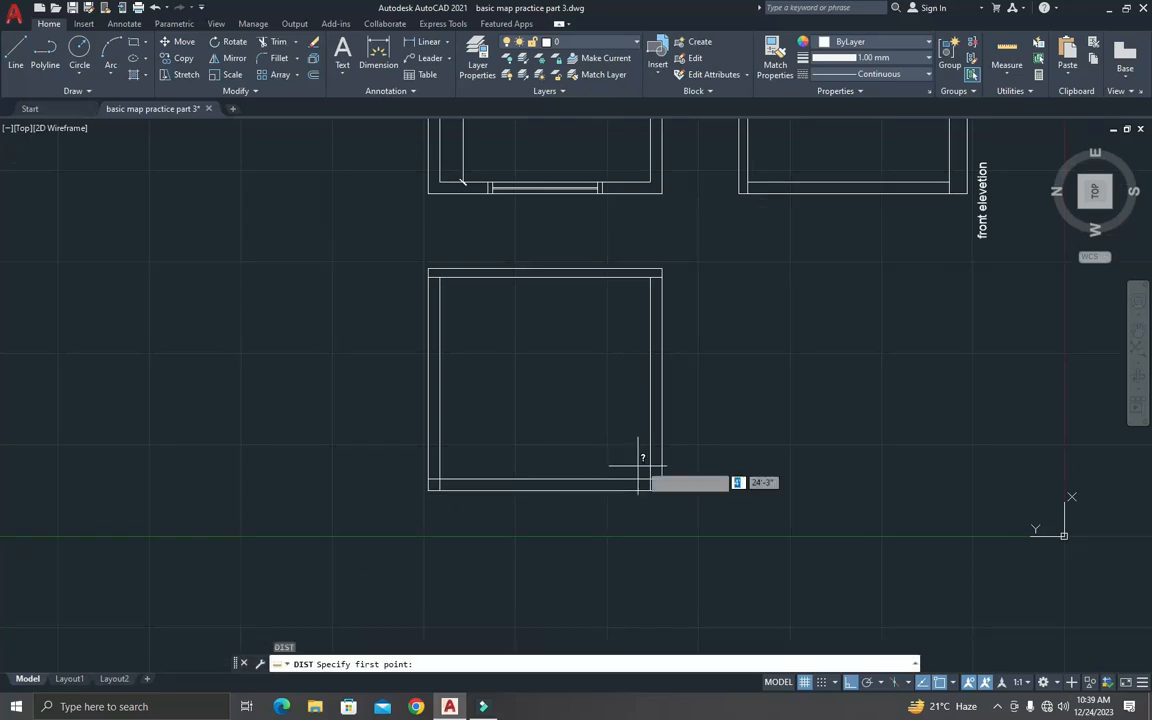
{"action": "left_click", "coordinate": [616, 476]}
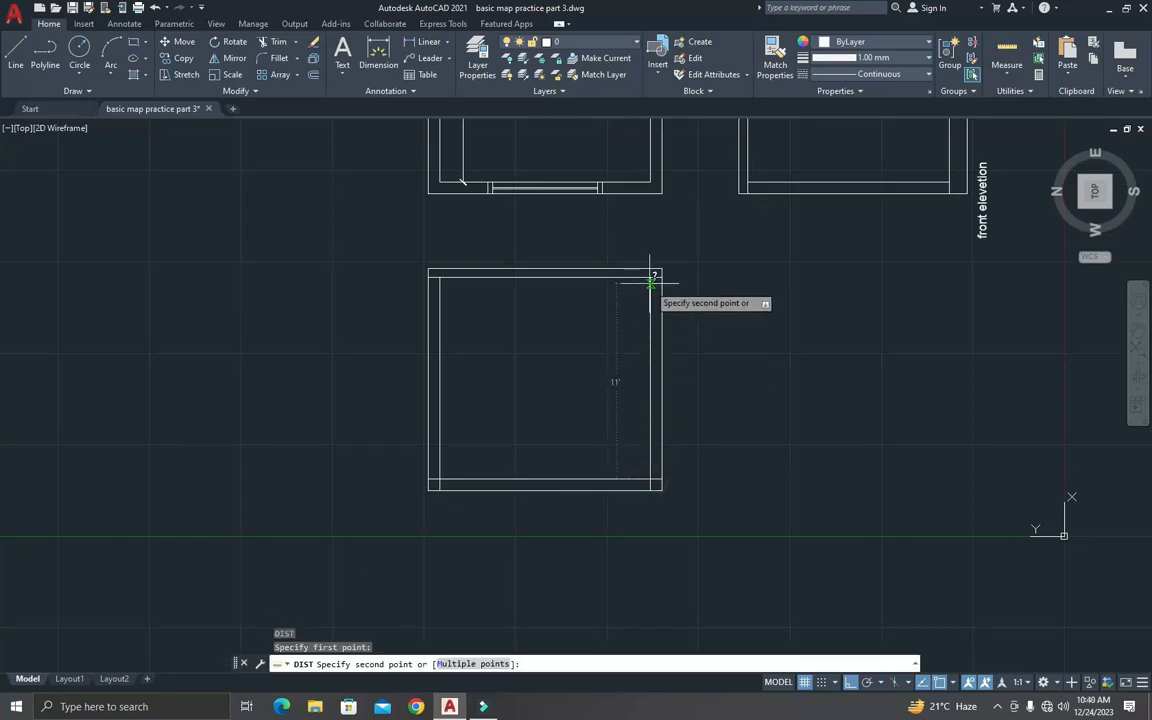
{"action": "key", "text": "Escape"}
{"action": "key", "text": "Escape"}
{"action": "key", "text": "Escape"}
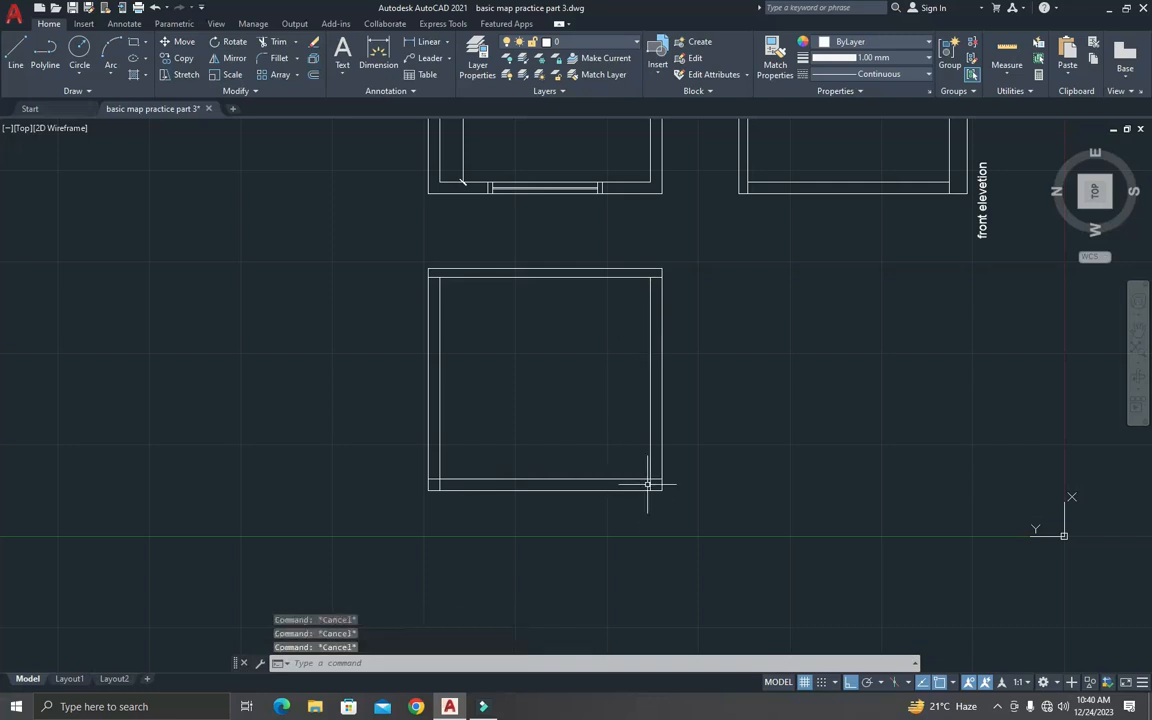
Step: Offset the side elevation's inner bottom line 1' downward to set a new base line
{"action": "scroll", "coordinate": [648, 484], "scroll_direction": "up", "scroll_amount": 4}
{"action": "type", "text": "o"}
{"action": "key", "text": "Return"}
{"action": "type", "text": "1'"}
{"action": "key", "text": "Return"}
{"action": "left_click", "coordinate": [597, 503]}
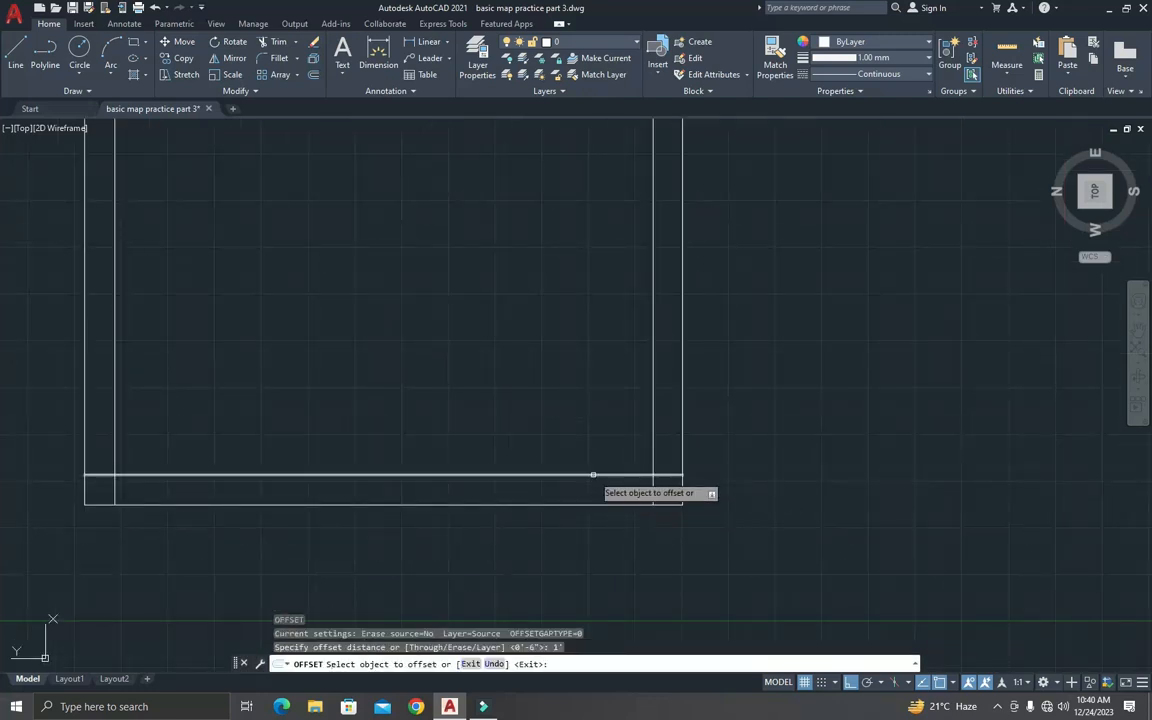
{"action": "left_click", "coordinate": [599, 547]}
{"action": "key", "text": "Escape"}
{"action": "key", "text": "Escape"}
{"action": "key", "text": "Escape"}
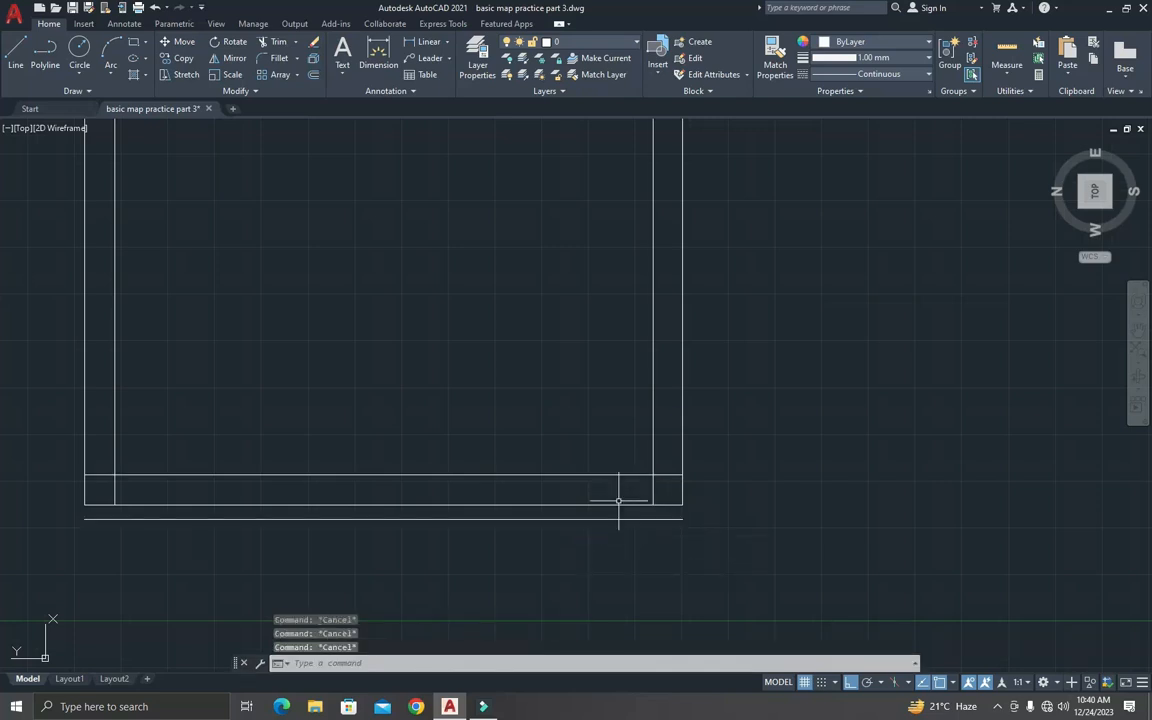
Step: Extend the two outer wall lines of the side elevation down to the new base line
{"action": "type", "text": "ex"}
{"action": "key", "text": "Return"}
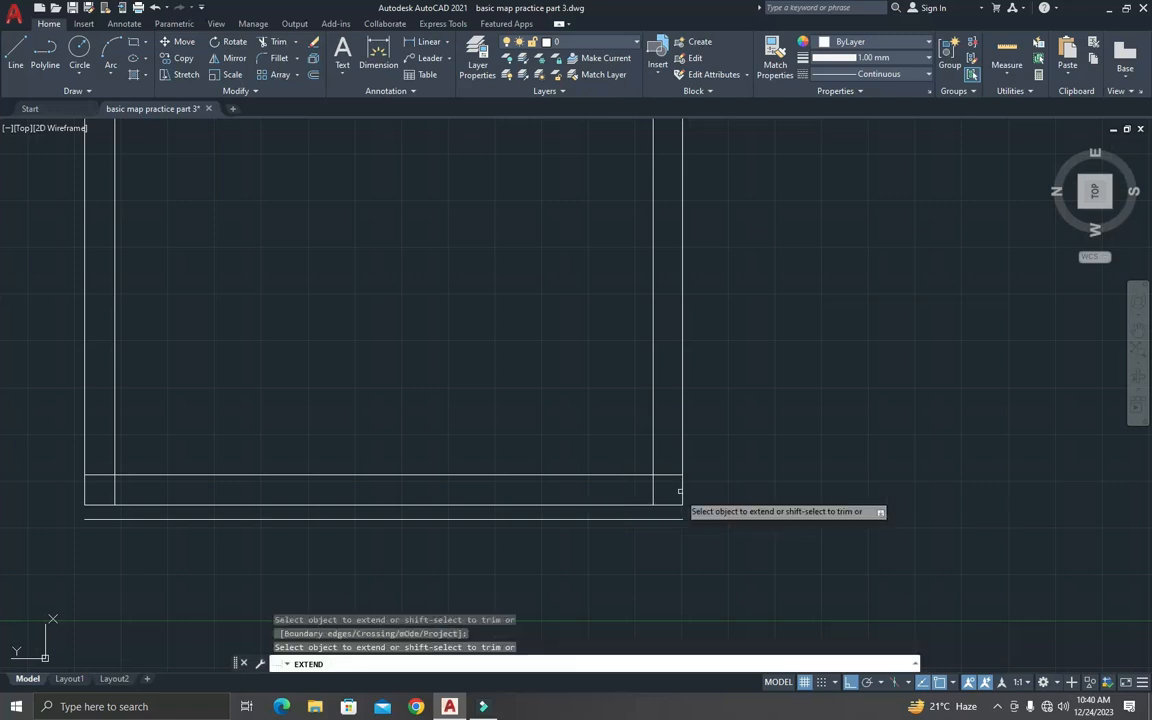
{"action": "left_click", "coordinate": [681, 487]}
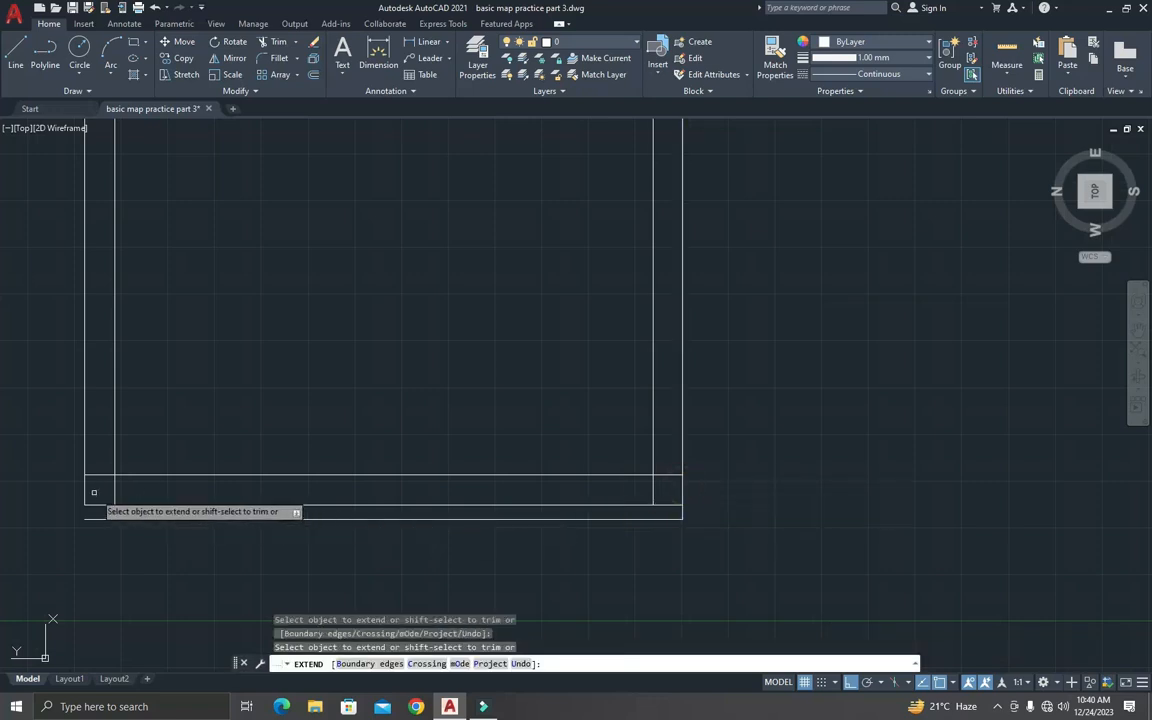
{"action": "key", "text": "Escape"}
{"action": "key", "text": "Escape"}
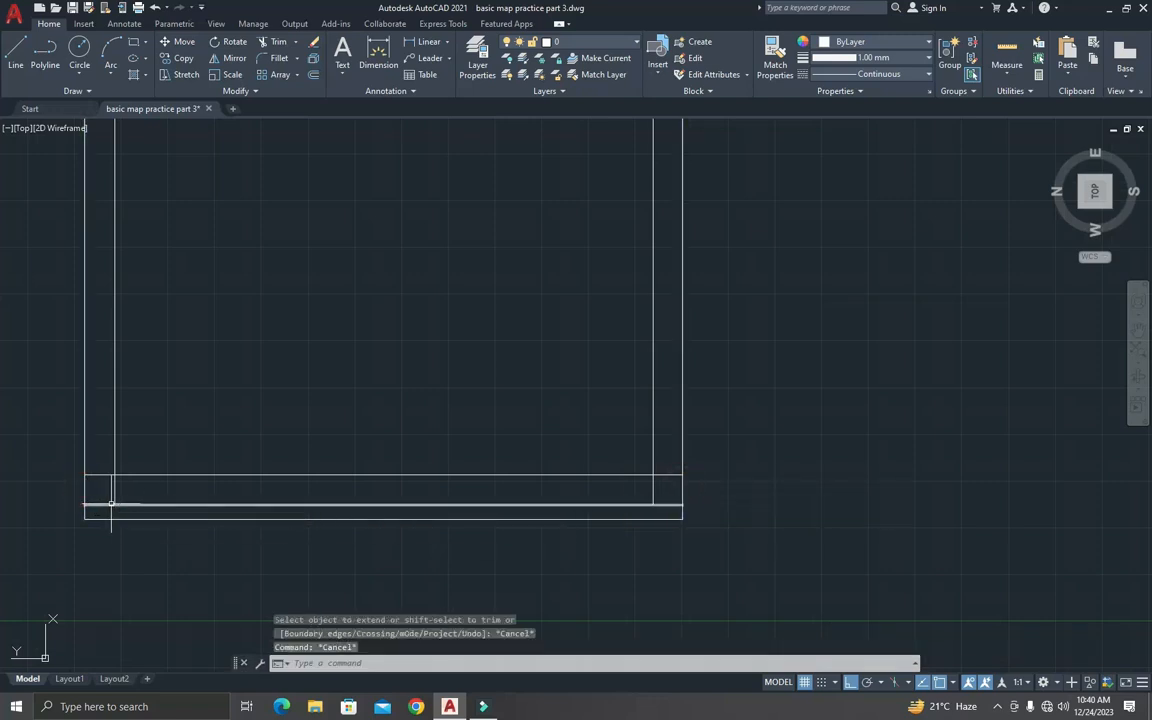
Step: Trim away the old bottom line and the inner wall line ends below the side elevation's floor line
{"action": "type", "text": "tr"}
{"action": "key", "text": "Return"}
{"action": "mouse_move", "coordinate": [108, 490]}
{"action": "left_mouse_down"}
{"action": "mouse_move", "coordinate": [560, 489]}
{"action": "mouse_move", "coordinate": [666, 505]}
{"action": "left_mouse_up"}
{"action": "left_click", "coordinate": [665, 506]}
{"action": "left_click", "coordinate": [667, 509]}
{"action": "left_click", "coordinate": [644, 494]}
{"action": "key", "text": "Escape"}
{"action": "key", "text": "Escape"}
{"action": "key", "text": "Escape"}
{"action": "scroll", "coordinate": [610, 490], "scroll_direction": "down", "scroll_amount": 5}
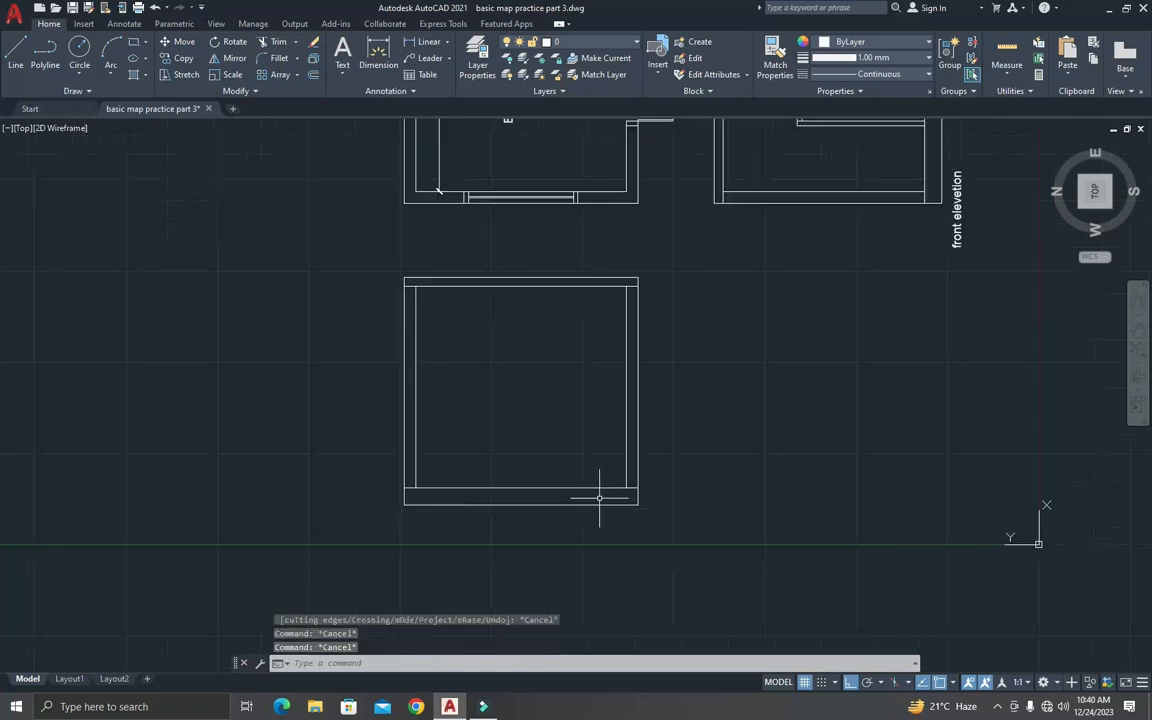
Step: Look over the whole drawing set, from the floor plan and elevations to the new side elevation frame
{"action": "scroll", "coordinate": [599, 458], "scroll_direction": "down", "scroll_amount": 2}
{"action": "scroll", "coordinate": [598, 457], "scroll_direction": "up", "scroll_amount": 2}
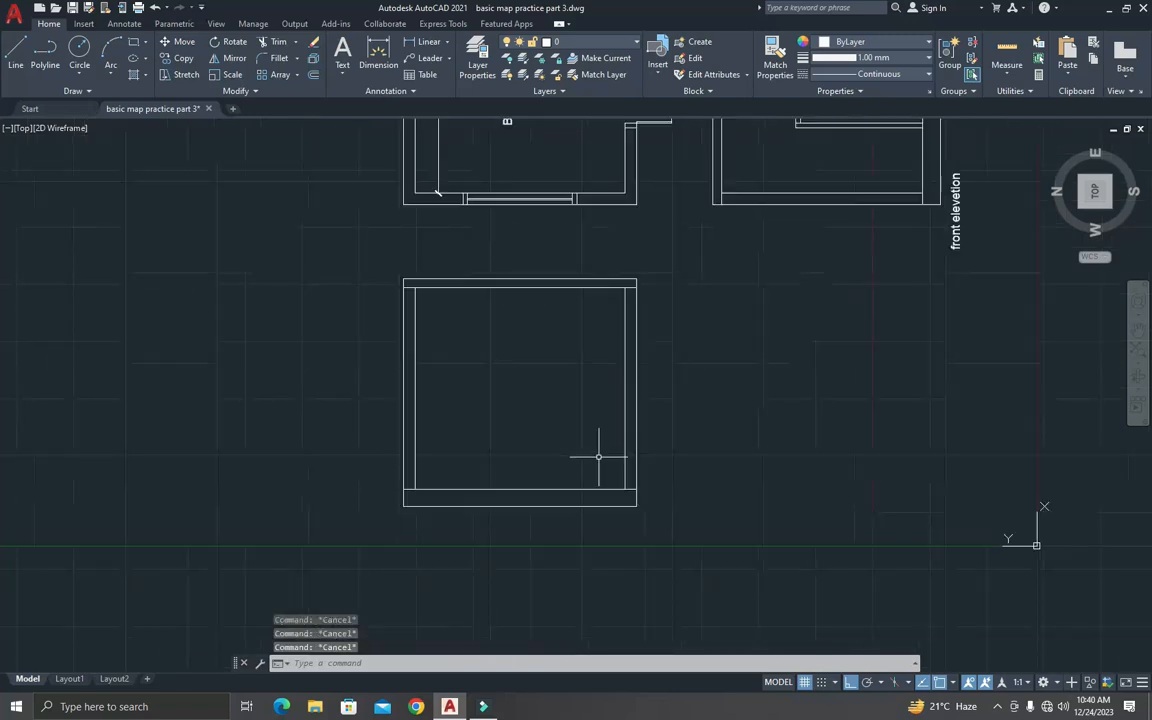
{"action": "scroll", "coordinate": [503, 212], "scroll_direction": "down", "scroll_amount": 7}
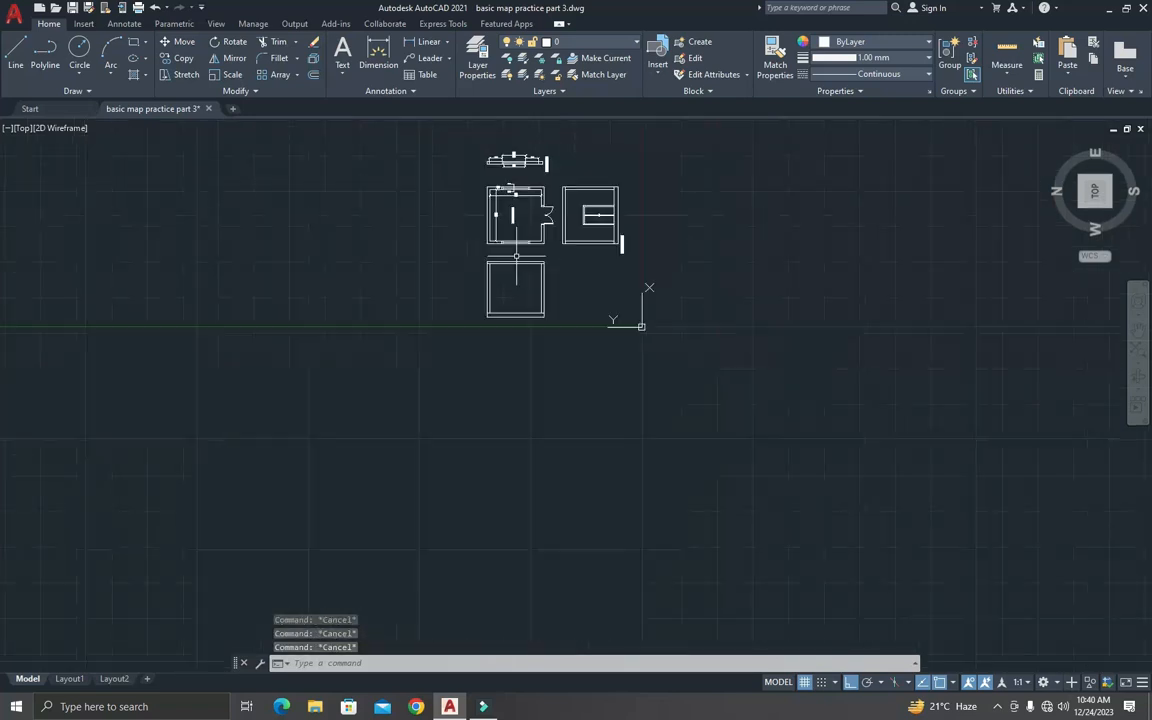
{"action": "scroll", "coordinate": [518, 166], "scroll_direction": "up", "scroll_amount": 5}
{"action": "scroll", "coordinate": [518, 160], "scroll_direction": "up", "scroll_amount": 1}
{"action": "scroll", "coordinate": [518, 140], "scroll_direction": "down", "scroll_amount": 3}
{"action": "scroll", "coordinate": [522, 135], "scroll_direction": "up", "scroll_amount": 6}
{"action": "scroll", "coordinate": [538, 203], "scroll_direction": "down", "scroll_amount": 5}
{"action": "scroll", "coordinate": [521, 382], "scroll_direction": "up", "scroll_amount": 2}
{"action": "key", "text": "Escape"}
{"action": "scroll", "coordinate": [525, 273], "scroll_direction": "up", "scroll_amount": 1}
{"action": "key", "text": "Escape"}
{"action": "key", "text": "Escape"}
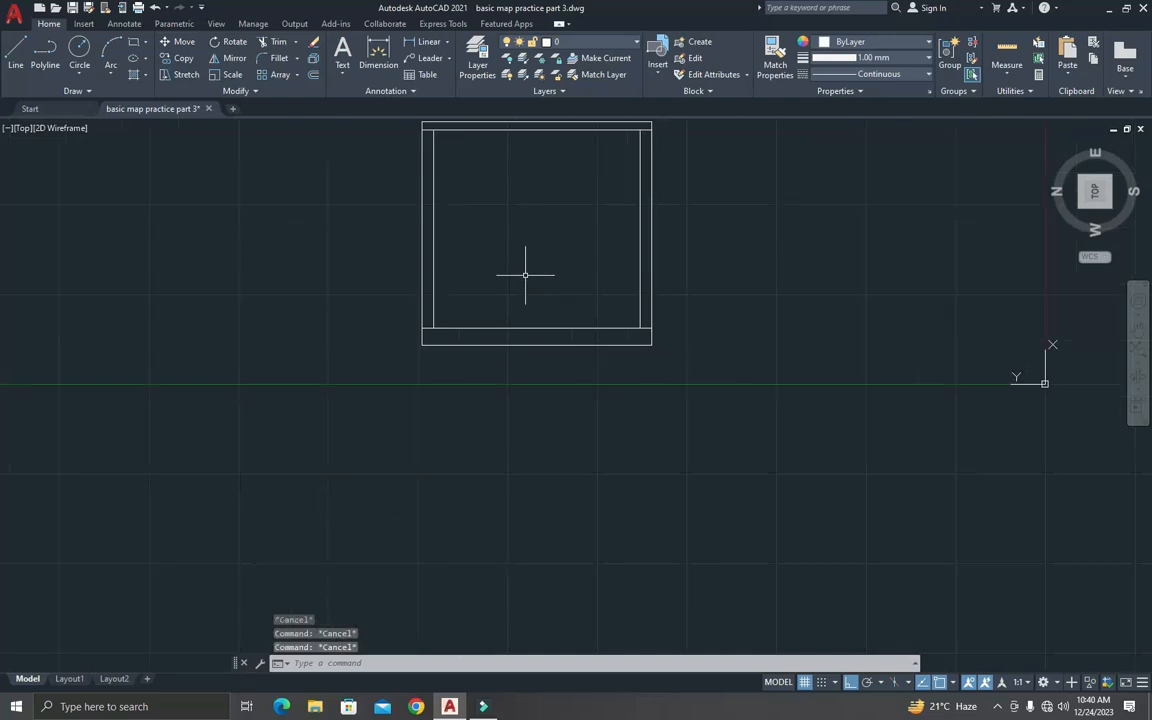
Step: Offset the side elevation's floor line 3' upward to mark the window sill height
{"action": "scroll", "coordinate": [527, 278], "scroll_direction": "down", "scroll_amount": 2}
{"action": "scroll", "coordinate": [525, 283], "scroll_direction": "up", "scroll_amount": 4}
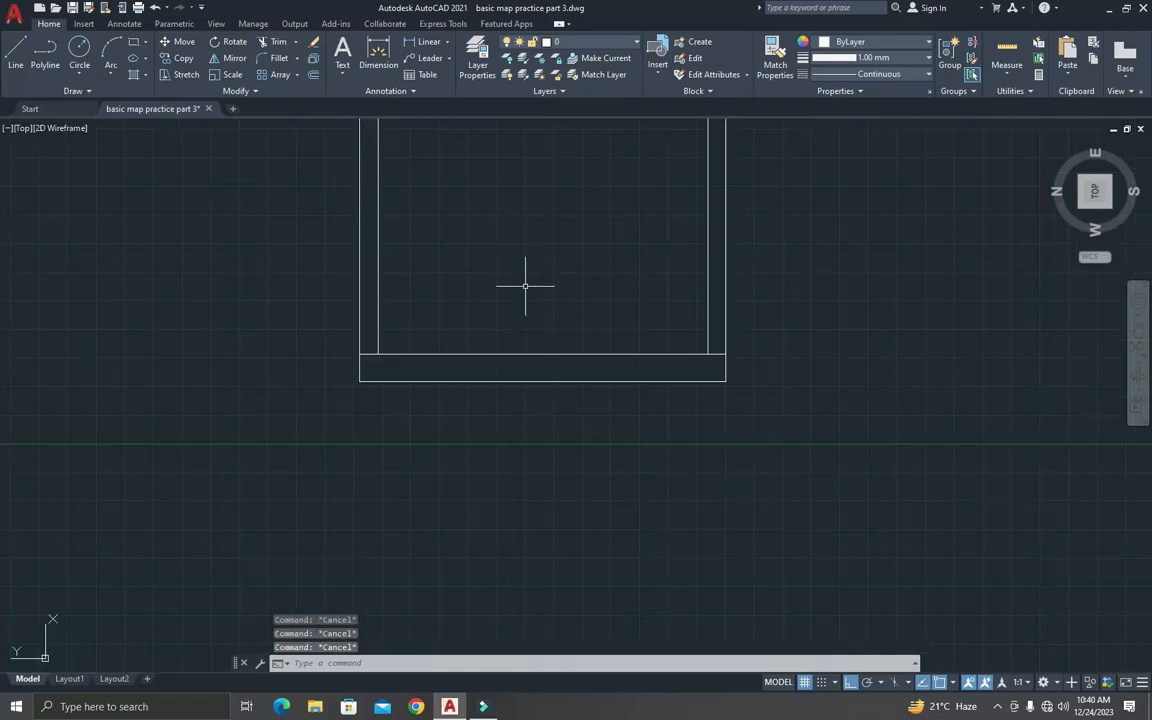
{"action": "type", "text": "o"}
{"action": "key", "text": "Return"}
{"action": "type", "text": "3'"}
{"action": "key", "text": "Return"}
{"action": "left_click", "coordinate": [531, 338]}
{"action": "left_click", "coordinate": [527, 309]}
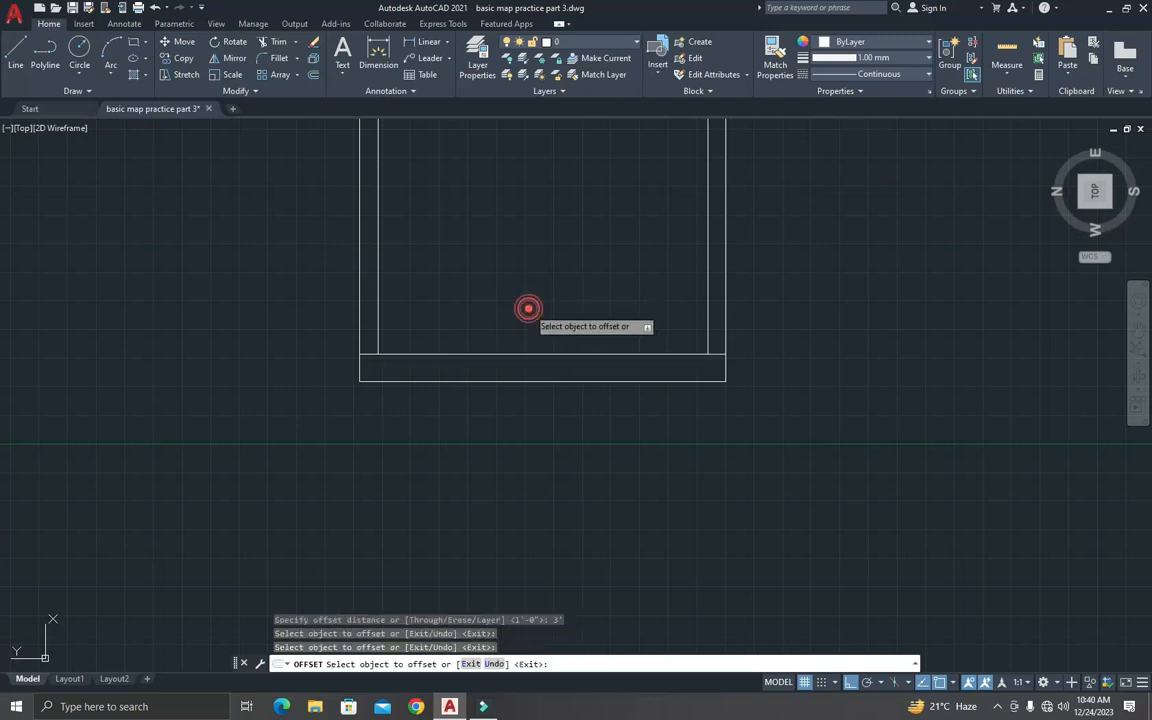
{"action": "left_click", "coordinate": [548, 352]}
{"action": "left_click", "coordinate": [537, 303]}
{"action": "key", "text": "Escape"}
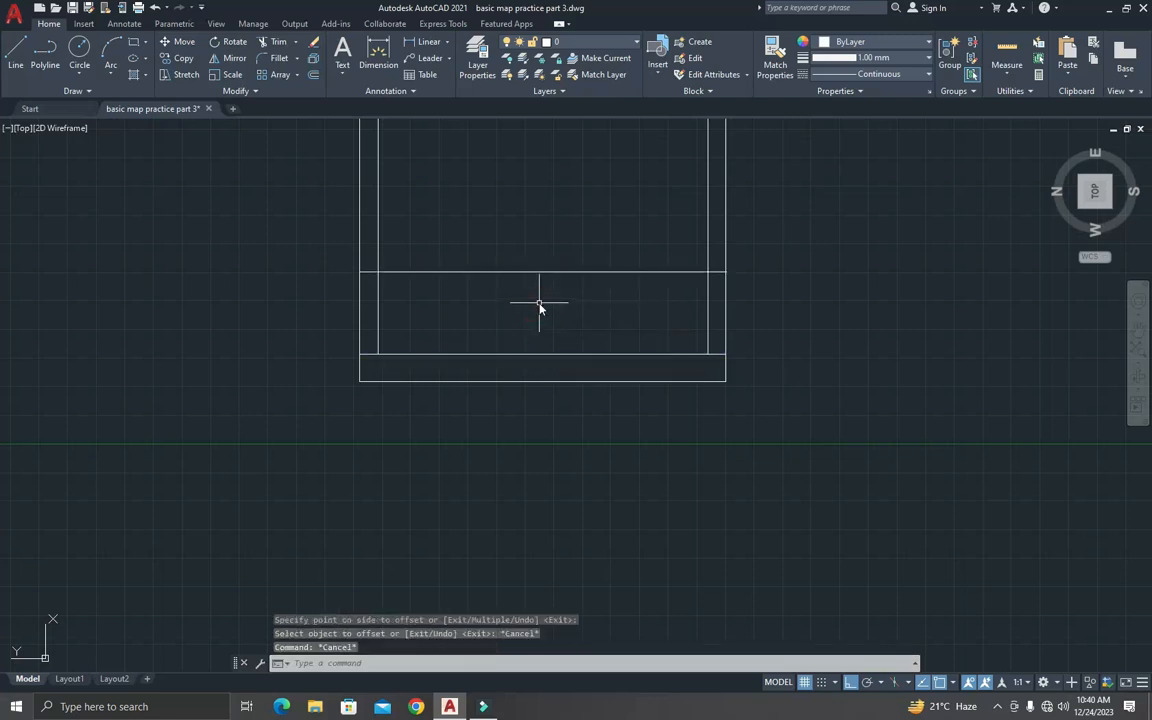
Step: Offset the sill line 3" upward to form the bottom member of the window frame
{"action": "type", "text": "o"}
{"action": "key", "text": "Return"}
{"action": "type", "text": "3"}
{"action": "key", "text": "Return"}
{"action": "left_click", "coordinate": [547, 270]}
{"action": "left_click", "coordinate": [545, 255]}
{"action": "key", "text": "Escape"}
{"action": "key", "text": "Escape"}
Step: Offset the upper sill line 5' upward to set the window opening's height
{"action": "type", "text": "o"}
{"action": "key", "text": "Return"}
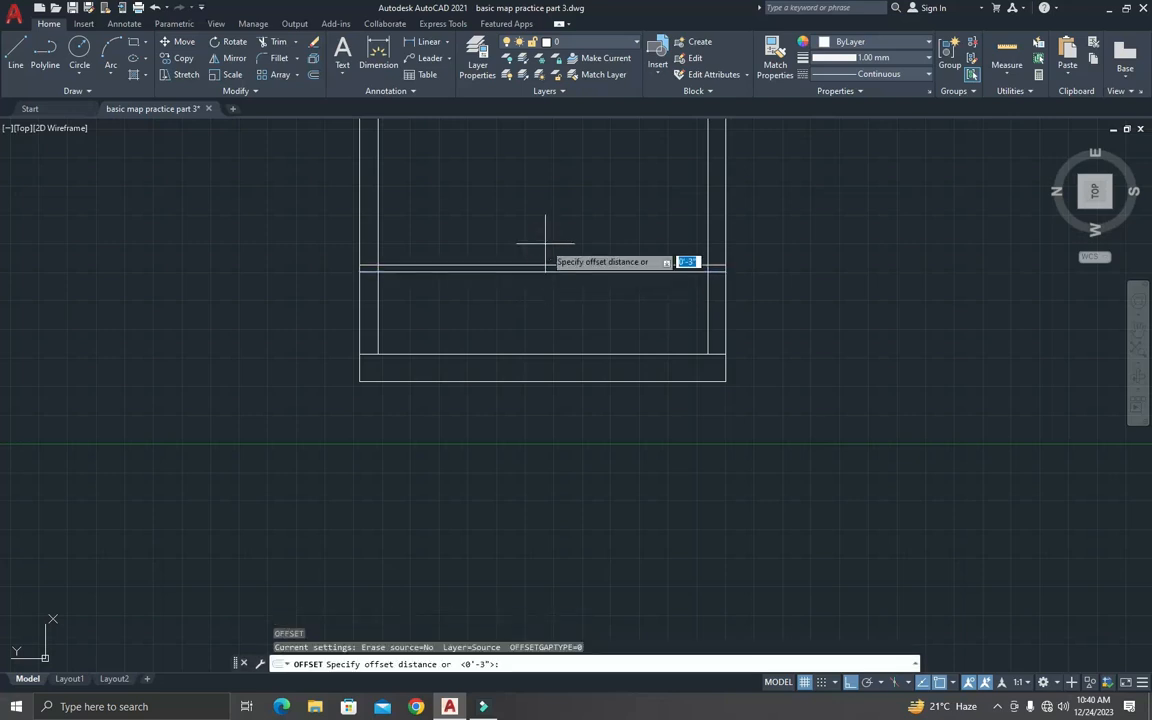
{"action": "type", "text": "5'"}
{"action": "key", "text": "Return"}
{"action": "left_click", "coordinate": [545, 265]}
{"action": "left_click", "coordinate": [543, 230]}
{"action": "key", "text": "Escape"}
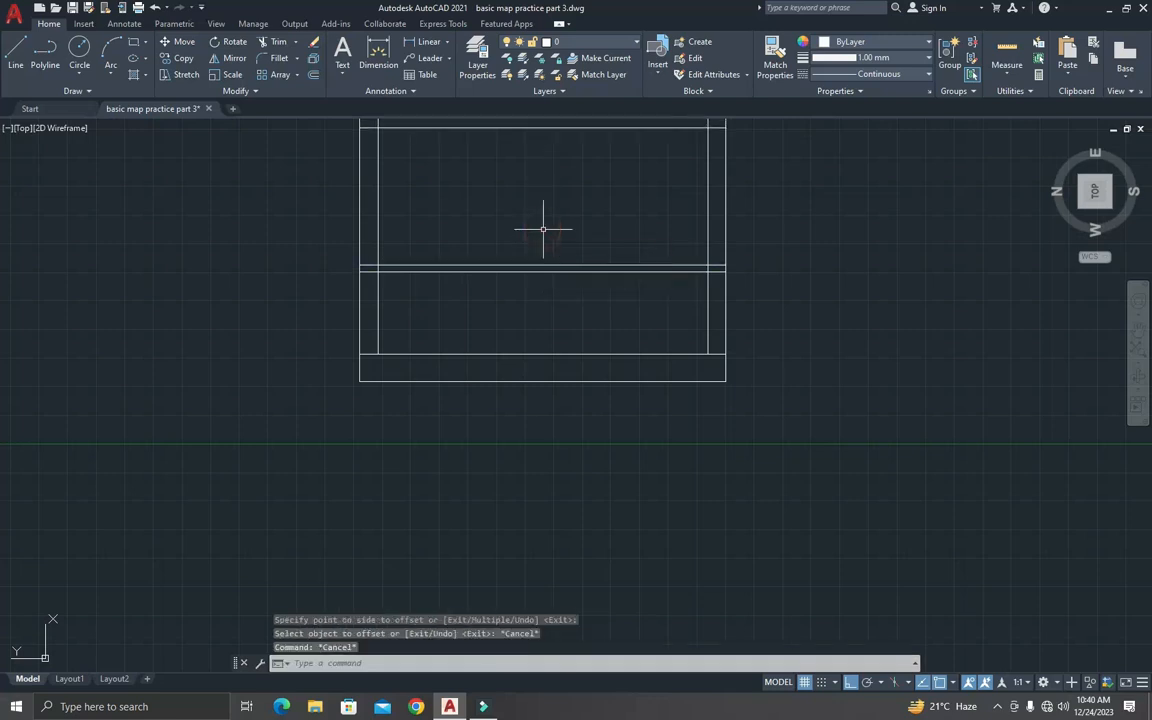
Step: Offset the window's upper line 3" upward to form the top member of the frame
{"action": "type", "text": "o"}
{"action": "key", "text": "Return"}
{"action": "scroll", "coordinate": [545, 226], "scroll_direction": "down", "scroll_amount": 2}
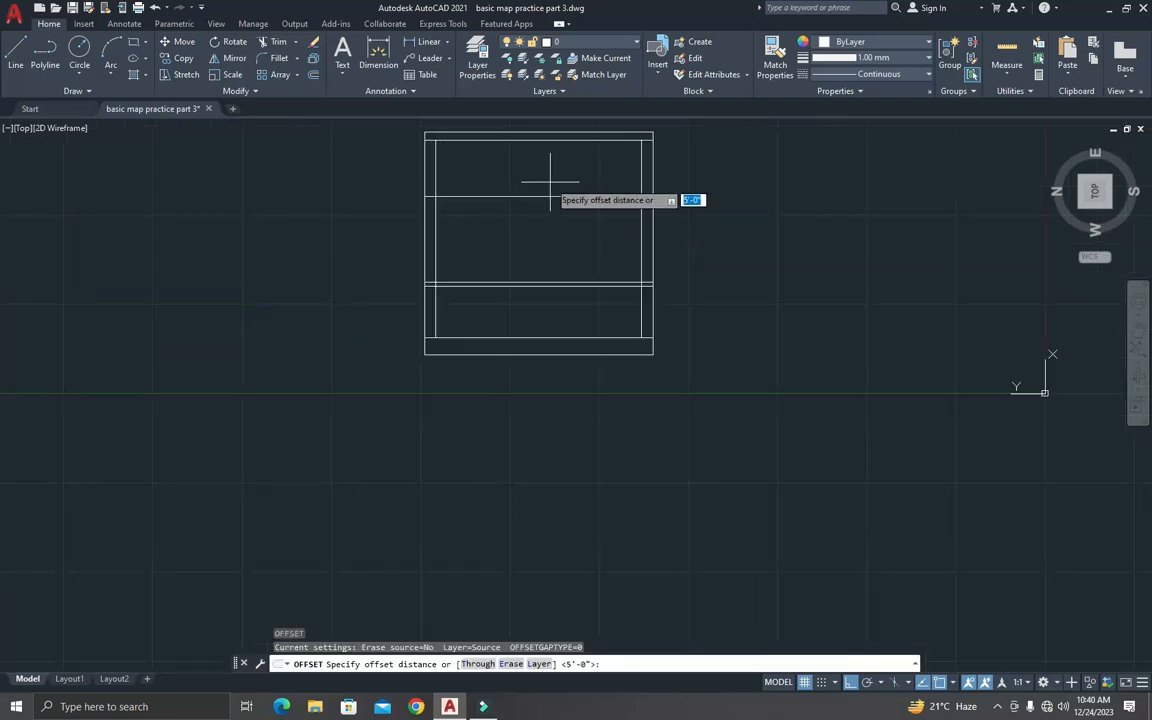
{"action": "key", "text": "Return"}
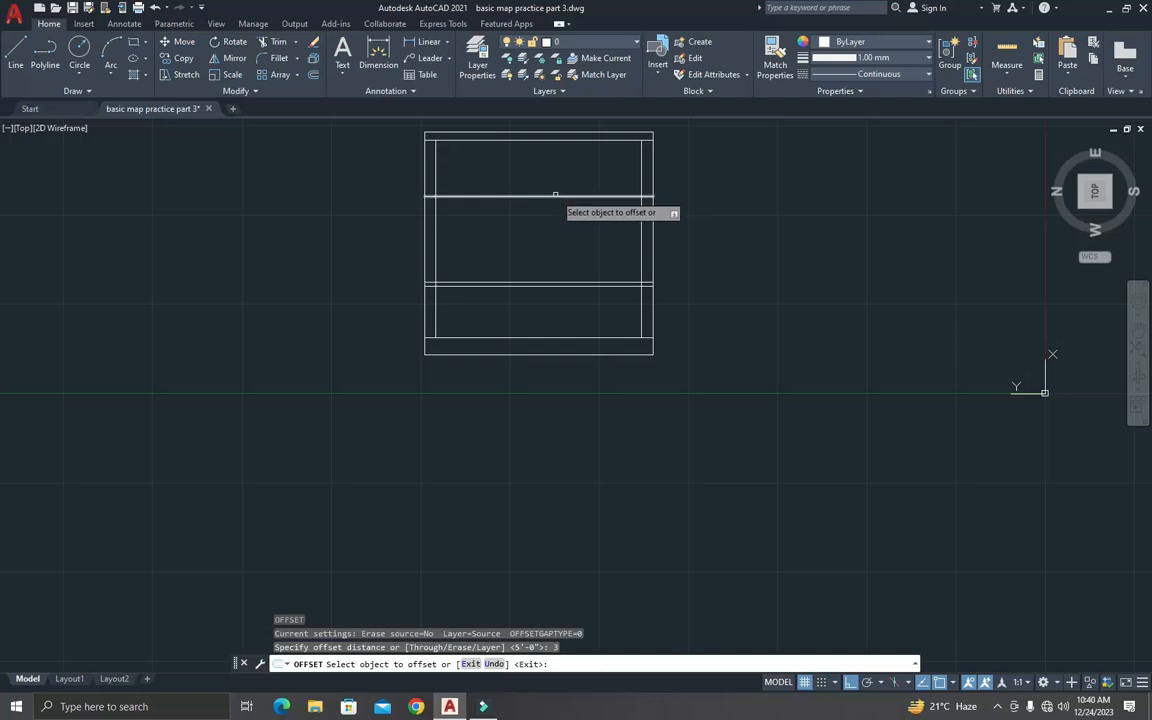
{"action": "left_click", "coordinate": [553, 196]}
{"action": "left_click", "coordinate": [555, 178]}
{"action": "key", "text": "Escape"}
{"action": "key", "text": "Escape"}
{"action": "key", "text": "Escape"}
{"action": "key", "text": "Escape"}
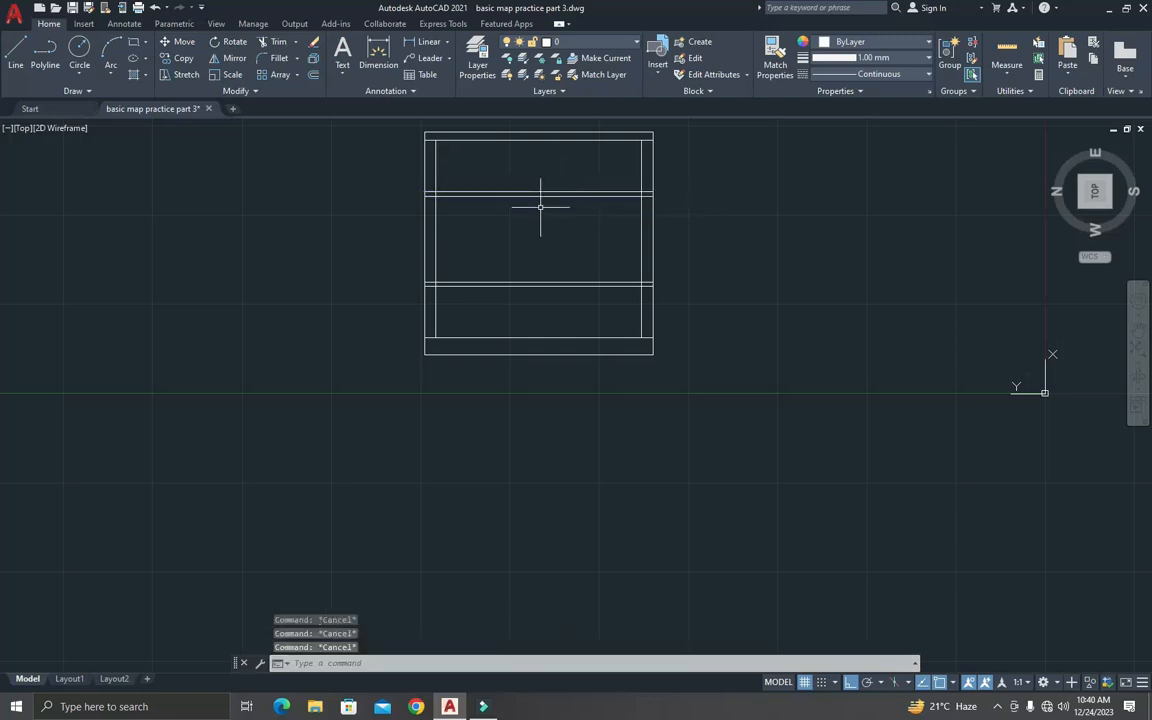
Step: Examine the window at section mark A-A in the floor plan and compare it with the side elevation
{"action": "scroll", "coordinate": [540, 207], "scroll_direction": "down", "scroll_amount": 5}
{"action": "scroll", "coordinate": [572, 136], "scroll_direction": "up", "scroll_amount": 2}
{"action": "scroll", "coordinate": [537, 129], "scroll_direction": "up", "scroll_amount": 5}
{"action": "scroll", "coordinate": [255, 190], "scroll_direction": "down", "scroll_amount": 5}
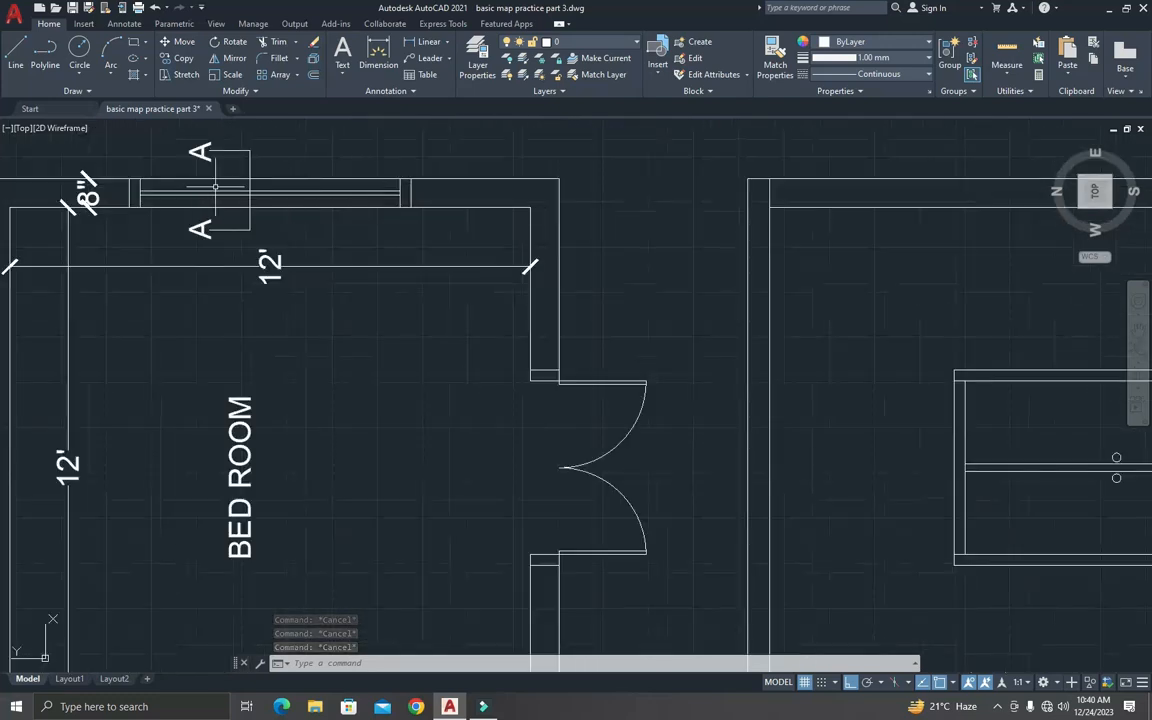
{"action": "scroll", "coordinate": [215, 183], "scroll_direction": "up", "scroll_amount": 5}
{"action": "scroll", "coordinate": [230, 190], "scroll_direction": "down", "scroll_amount": 9}
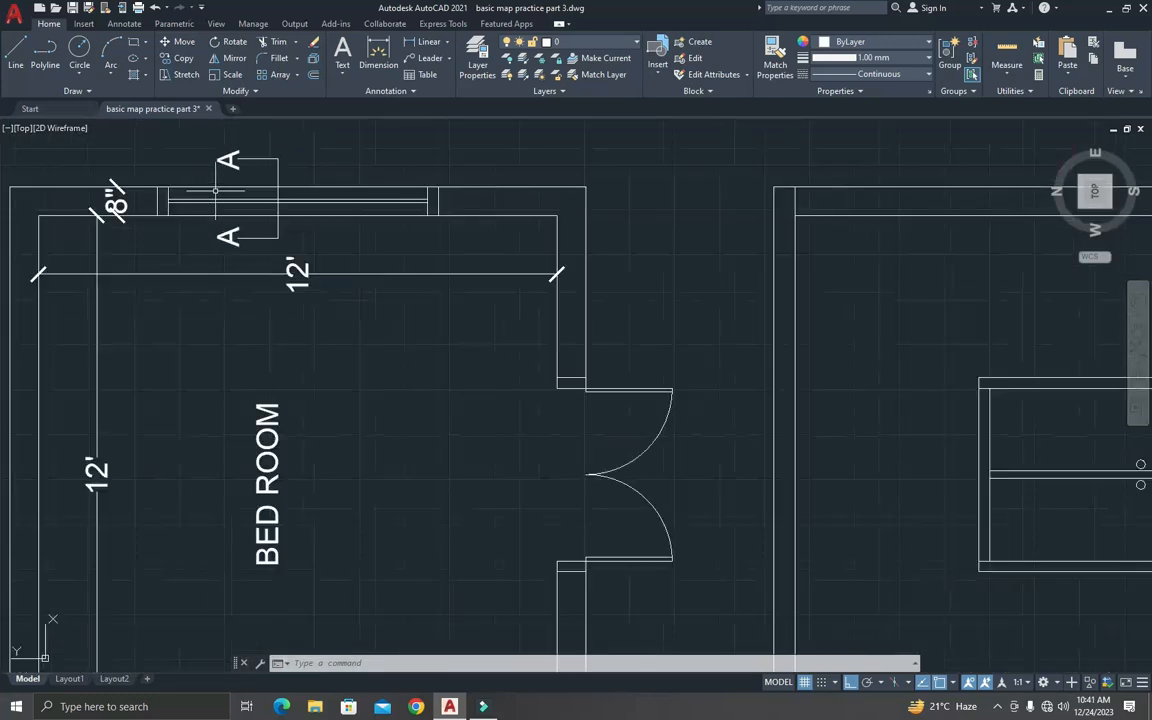
{"action": "scroll", "coordinate": [245, 348], "scroll_direction": "up", "scroll_amount": 6}
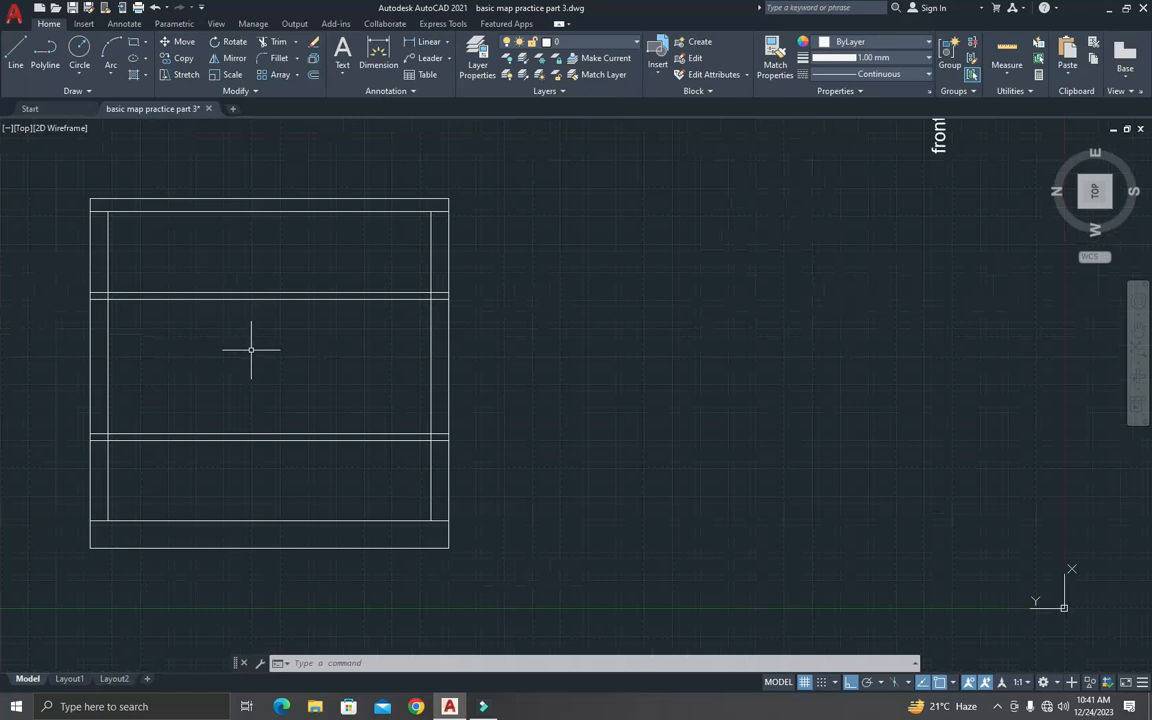
{"action": "scroll", "coordinate": [250, 349], "scroll_direction": "down", "scroll_amount": 4}
{"action": "scroll", "coordinate": [237, 353], "scroll_direction": "up", "scroll_amount": 6}
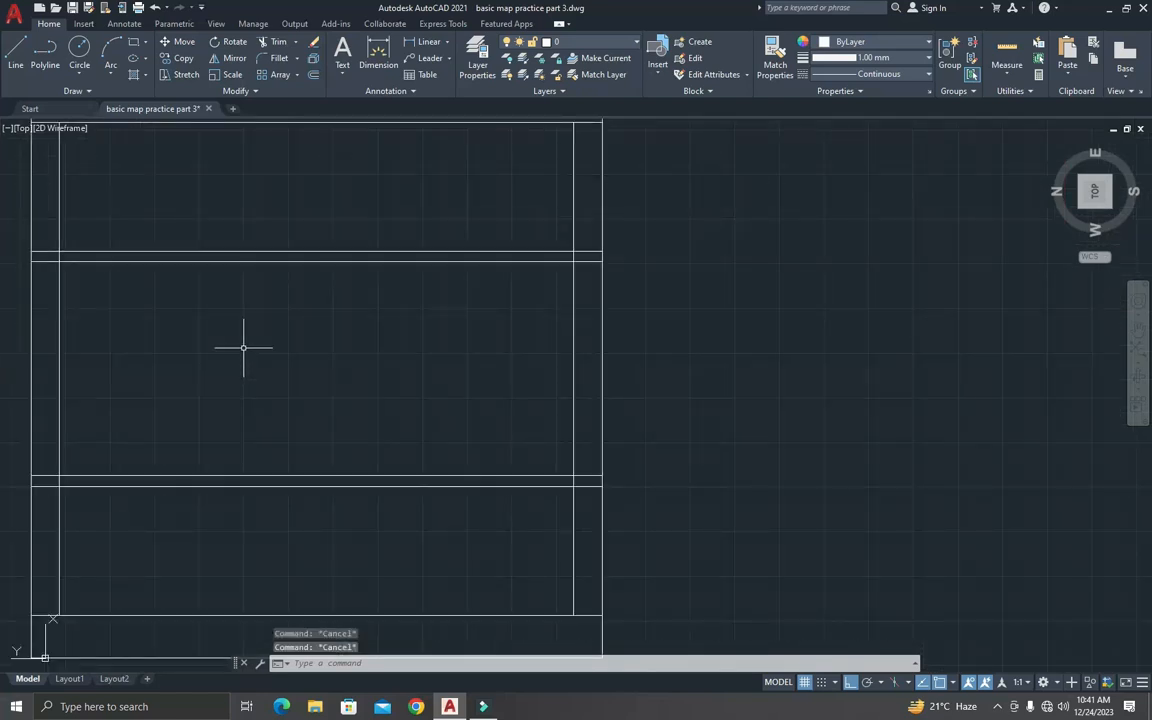
Step: Draw a vertical centre line from the midpoint of the window's inner top line to its inner bottom line
{"action": "type", "text": "l"}
{"action": "key", "text": "Return"}
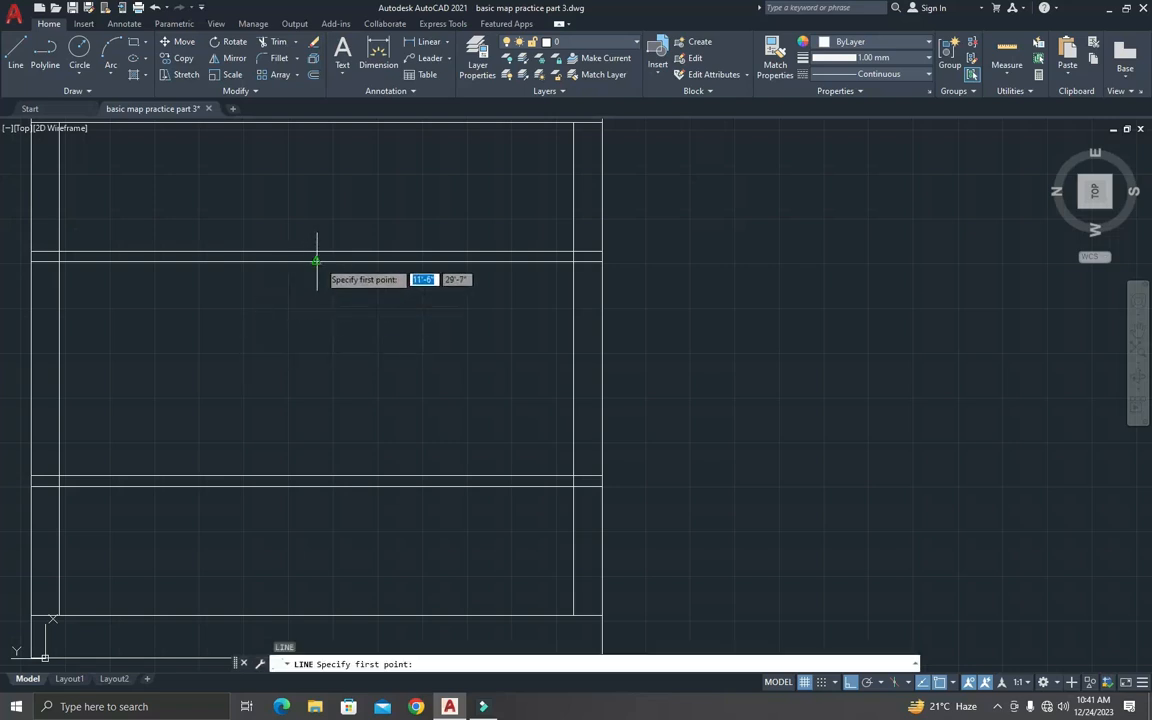
{"action": "left_click", "coordinate": [316, 260]}
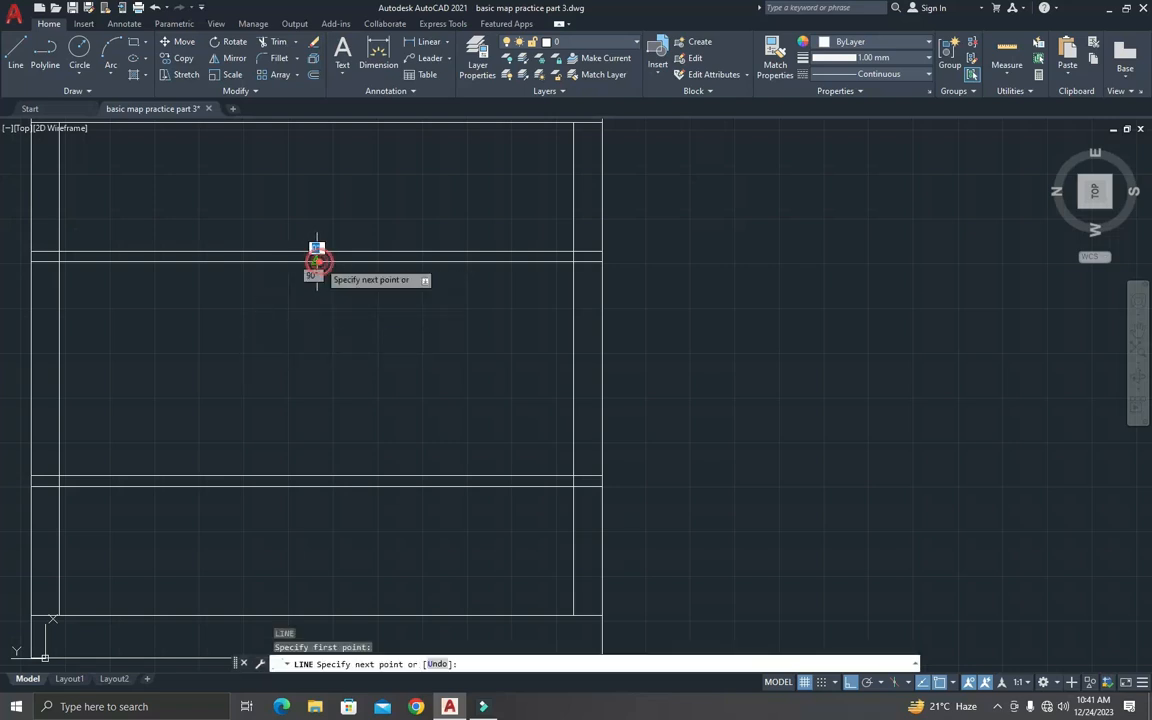
{"action": "left_click", "coordinate": [320, 472]}
{"action": "key", "text": "Escape"}
{"action": "key", "text": "Escape"}
Step: Offset the window's vertical centre line 3' to both sides to set the opening width
{"action": "type", "text": "o"}
{"action": "key", "text": "Return"}
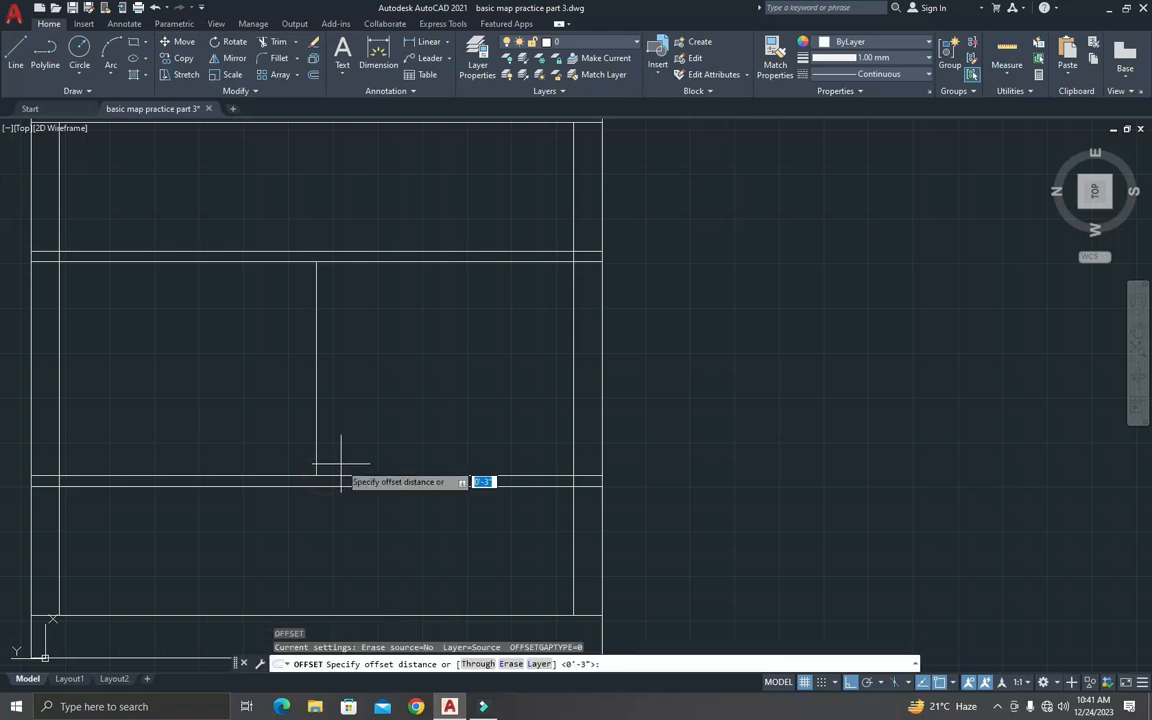
{"action": "type", "text": "3"}
{"action": "key", "text": "Return"}
{"action": "left_click", "coordinate": [317, 390]}
{"action": "left_click", "coordinate": [344, 374]}
{"action": "left_click", "coordinate": [317, 366]}
{"action": "left_click", "coordinate": [246, 382]}
{"action": "key", "text": "Escape"}
{"action": "key", "text": "Escape"}
{"action": "key", "text": "Escape"}
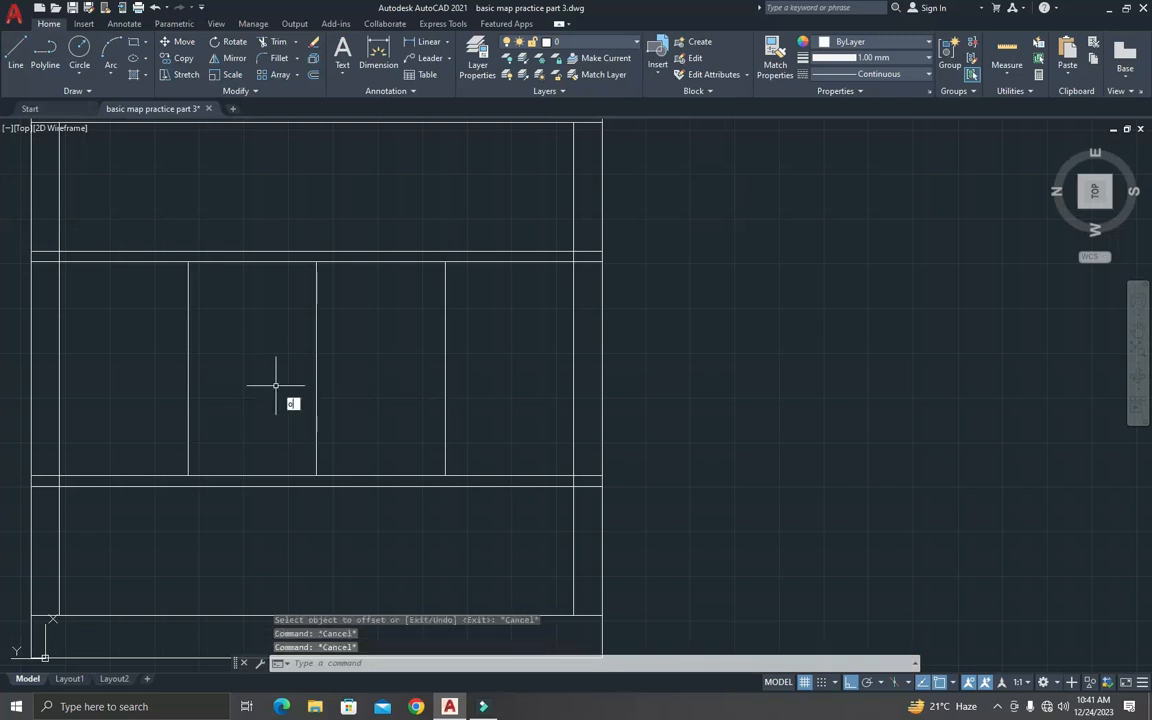
Step: Offset both side lines of the window opening 3" outward to form the frame's vertical members
{"action": "type", "text": "o"}
{"action": "key", "text": "Return"}
{"action": "type", "text": "3"}
{"action": "key", "text": "Return"}
{"action": "left_click", "coordinate": [449, 359]}
{"action": "left_click", "coordinate": [483, 361]}
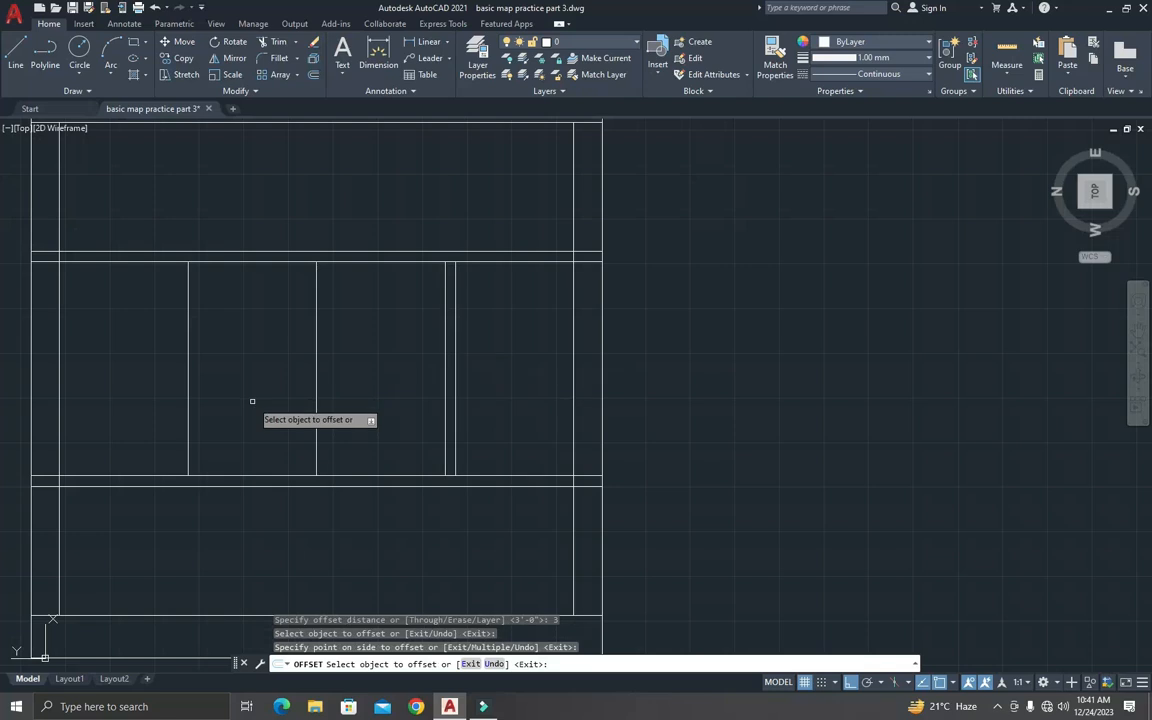
{"action": "left_click", "coordinate": [187, 322]}
{"action": "left_click", "coordinate": [163, 322]}
{"action": "key", "text": "Escape"}
{"action": "key", "text": "Escape"}
{"action": "key", "text": "Escape"}
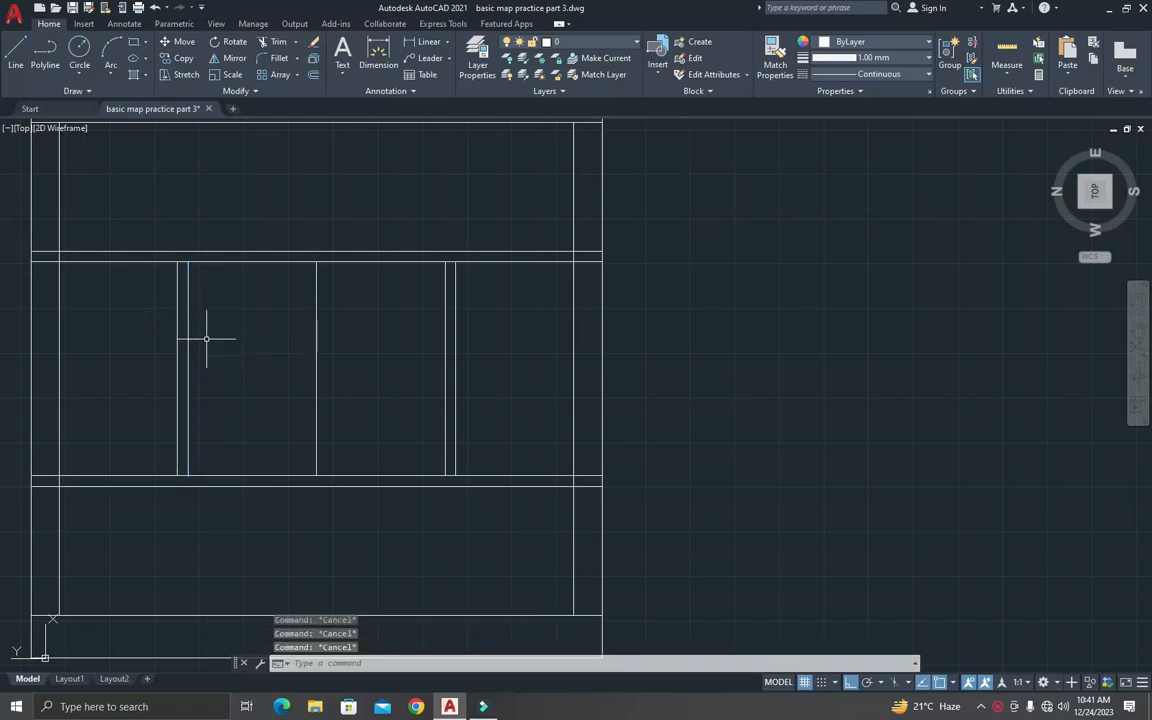
Step: Try to trim the horizontal window lines beyond the frame's side lines, and undo the trim
{"action": "type", "text": "tr"}
{"action": "key", "text": "Return"}
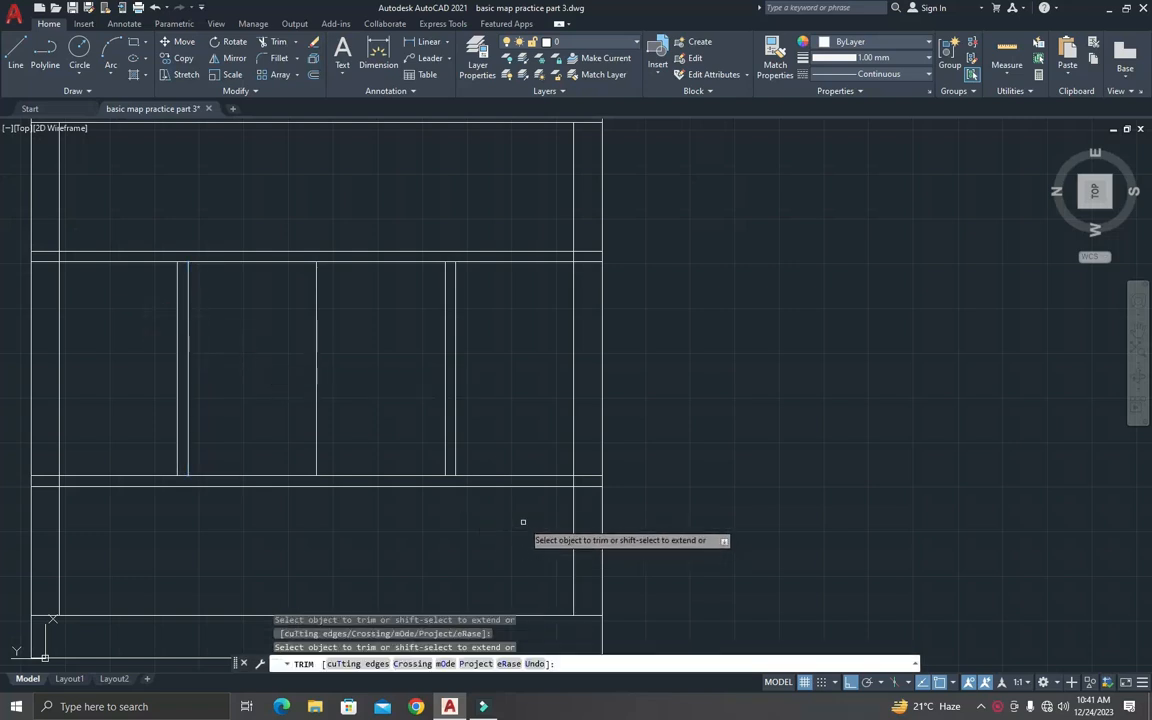
{"action": "left_click_drag", "start_coordinate": [522, 522], "coordinate": [470, 216]}
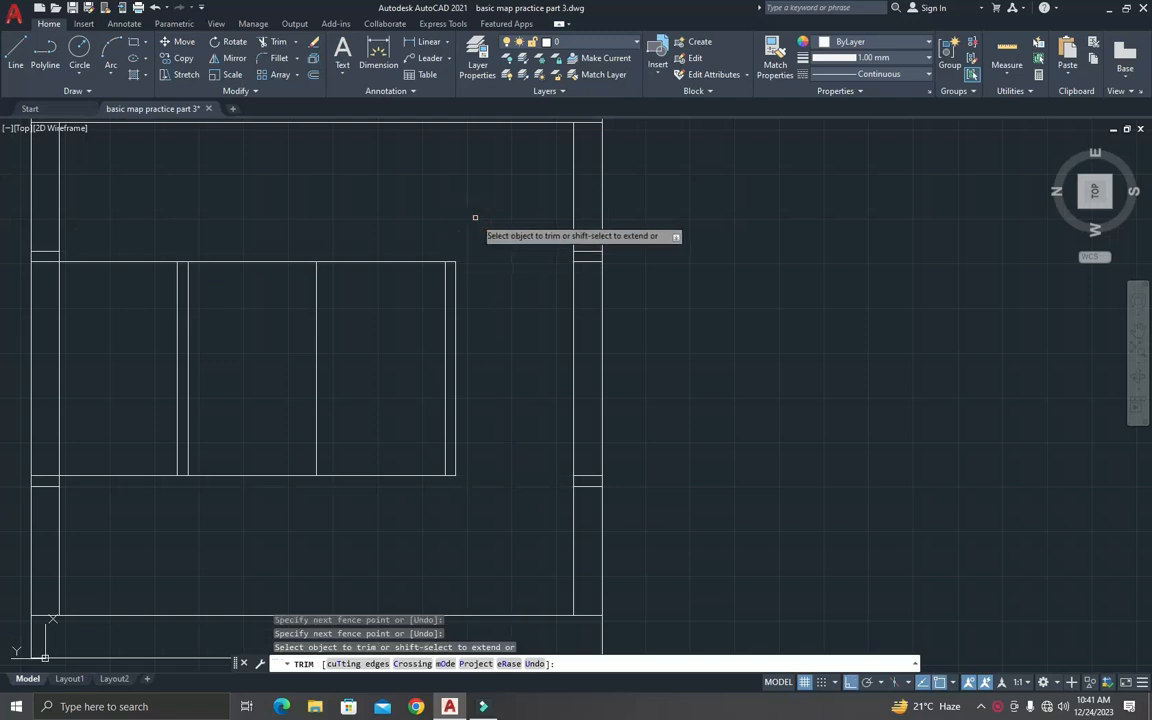
{"action": "key", "text": "Escape"}
{"action": "key", "text": "Escape"}
{"action": "key", "text": "ctrl+z"}
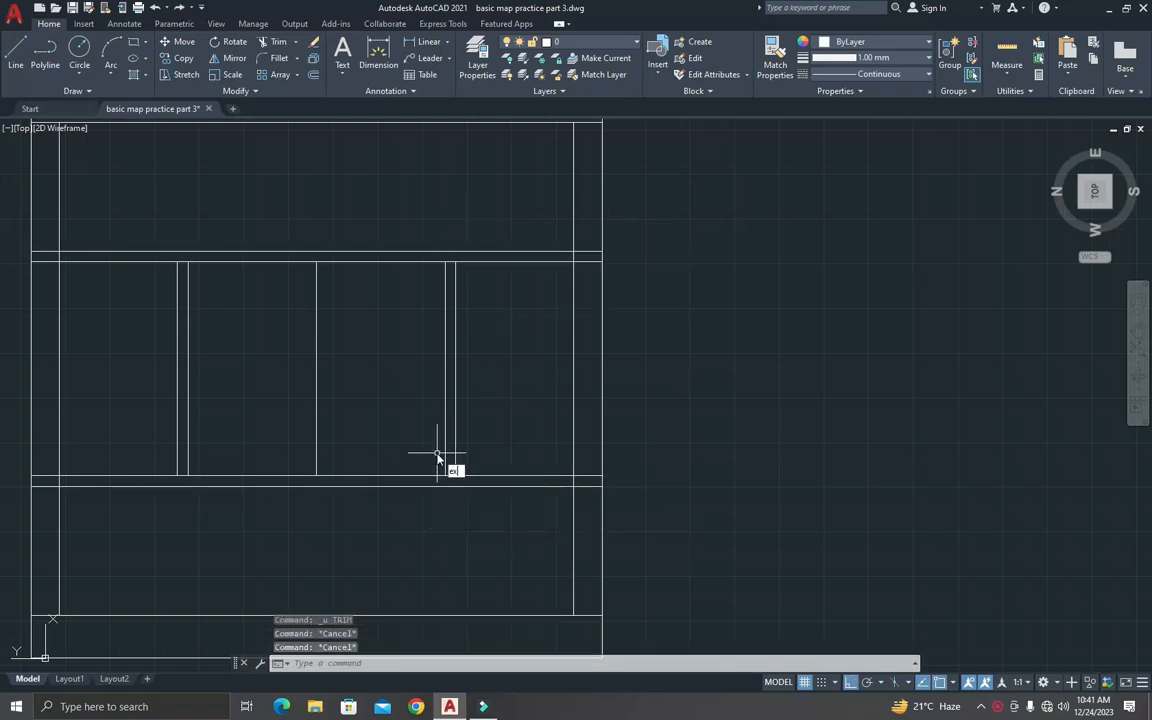
Step: Extend the window frame's two outer vertical lines to its outermost top and bottom lines
{"action": "type", "text": "ex"}
{"action": "key", "text": "Return"}
{"action": "left_click", "coordinate": [455, 285]}
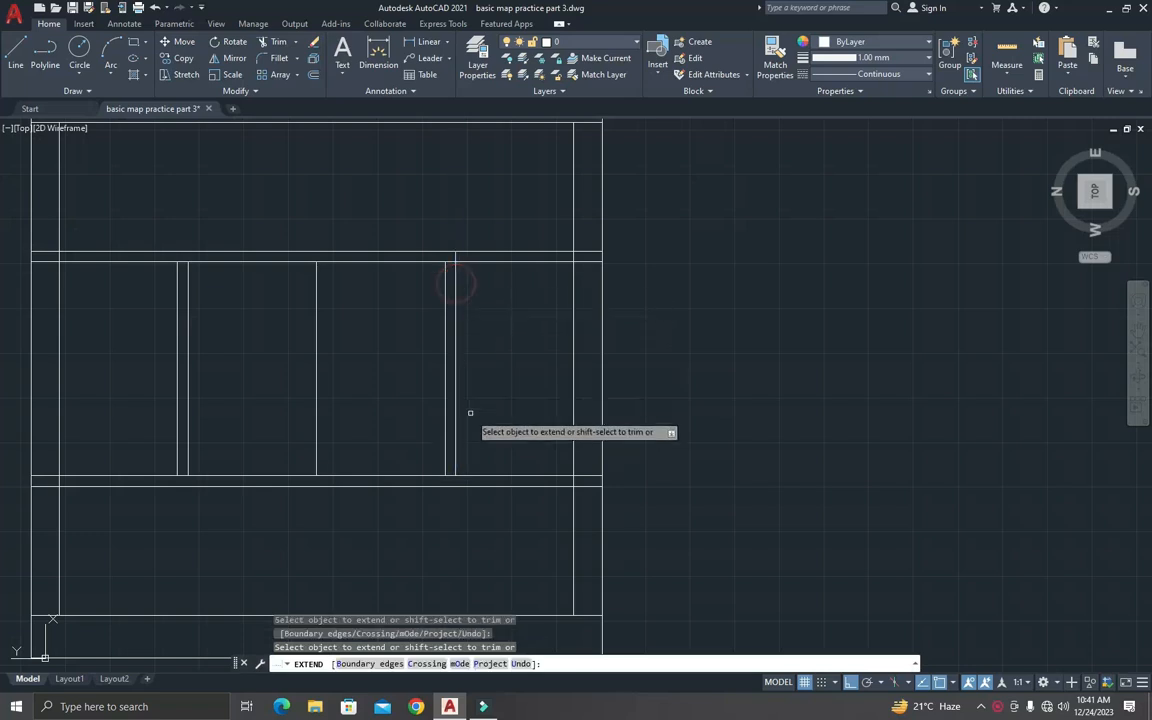
{"action": "left_click", "coordinate": [456, 460]}
{"action": "left_click", "coordinate": [178, 338]}
{"action": "left_click", "coordinate": [178, 437]}
{"action": "key", "text": "Escape"}
{"action": "key", "text": "Escape"}
{"action": "key", "text": "Escape"}
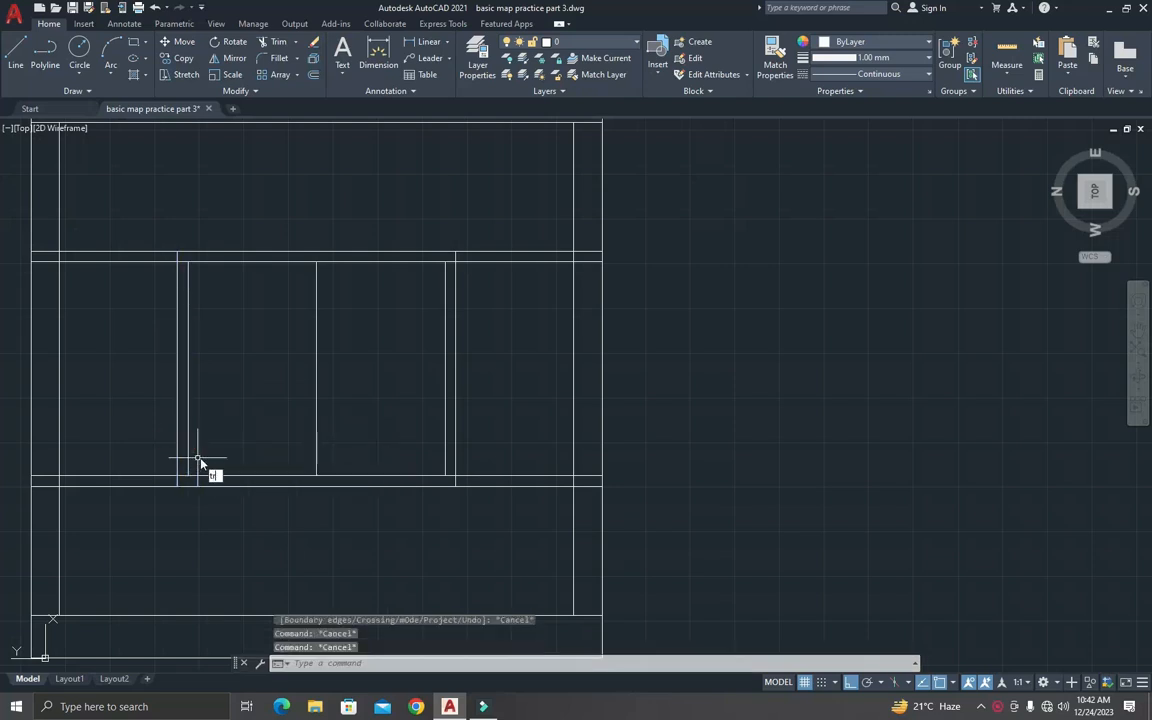
Step: Trim the horizontal window lines between the frame and the inner wall lines on both sides
{"action": "type", "text": "tr"}
{"action": "key", "text": "Return"}
{"action": "left_click", "coordinate": [518, 515]}
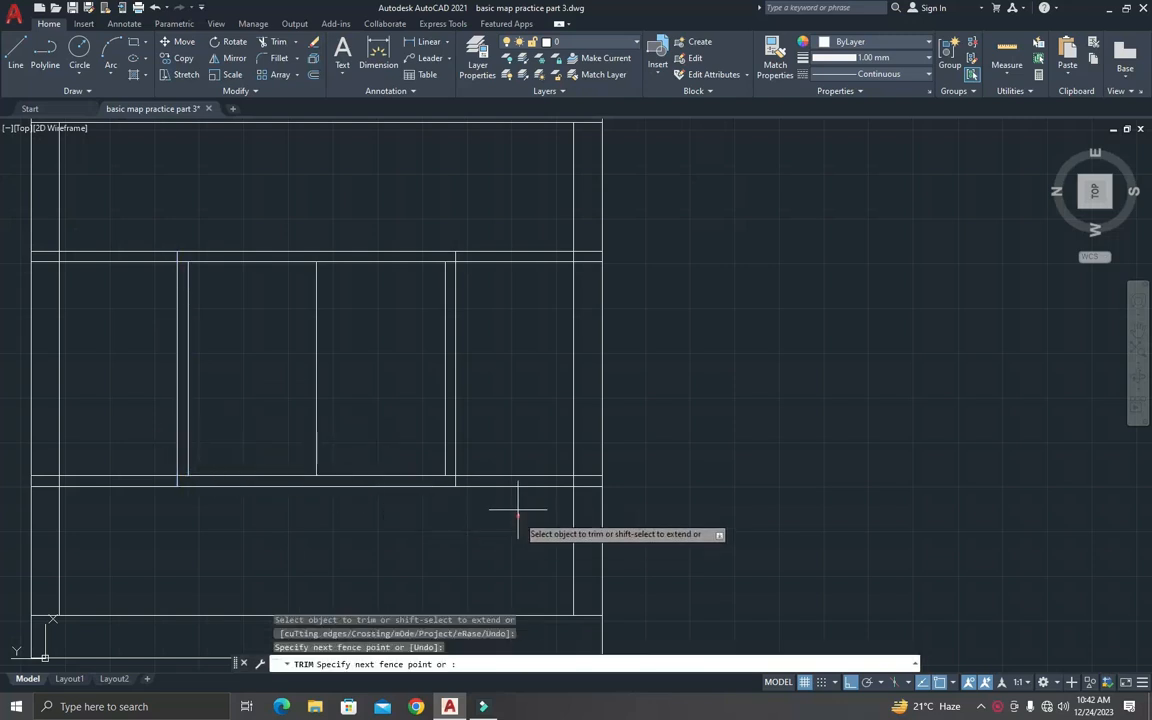
{"action": "left_click", "coordinate": [476, 224]}
{"action": "key", "text": "Return"}
{"action": "left_click", "coordinate": [136, 522]}
{"action": "left_click", "coordinate": [134, 225]}
{"action": "key", "text": "Return"}
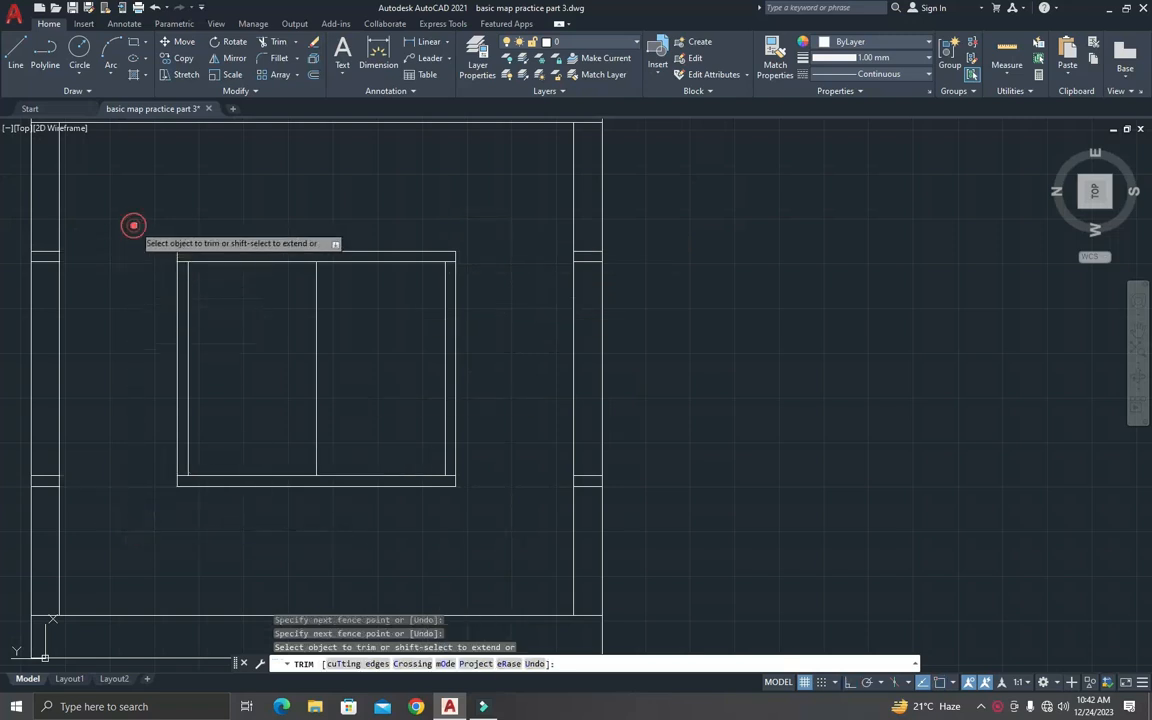
{"action": "key", "text": "Escape"}
{"action": "key", "text": "Escape"}
Step: Erase the leftover horizontal window line segments inside both side walls of the side elevation
{"action": "type", "text": "e"}
{"action": "key", "text": "Return"}
{"action": "left_click", "coordinate": [41, 489]}
{"action": "left_click", "coordinate": [42, 240]}
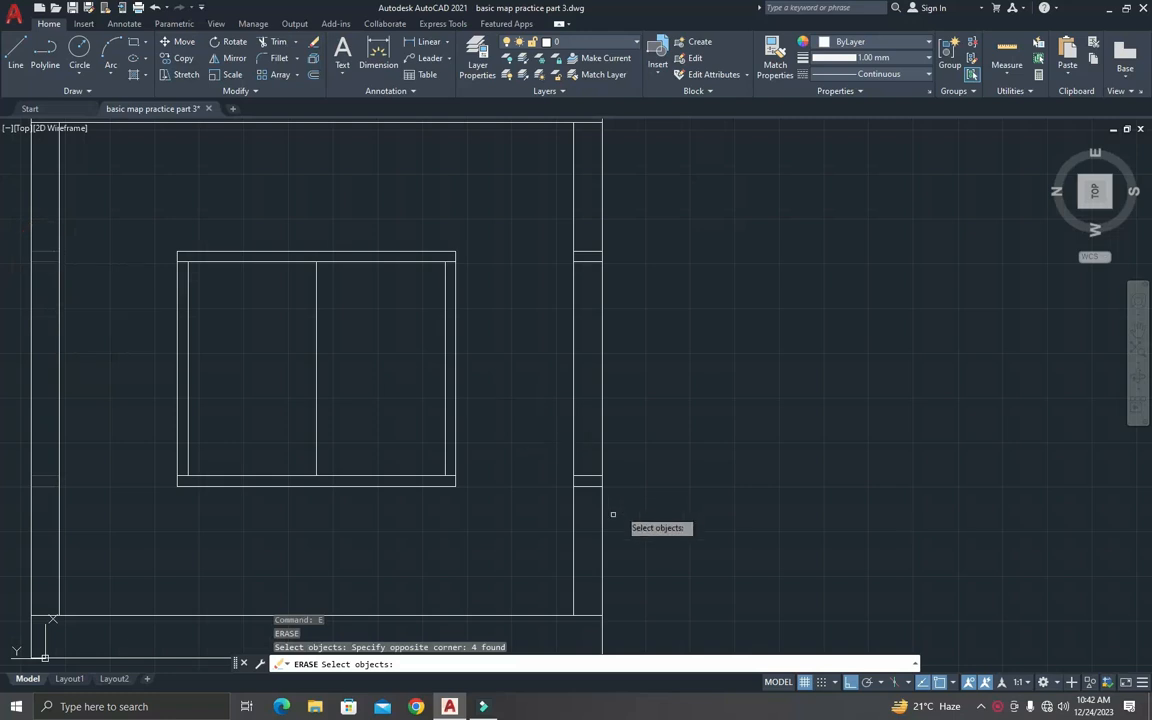
{"action": "left_click", "coordinate": [581, 242]}
{"action": "key", "text": "Return"}
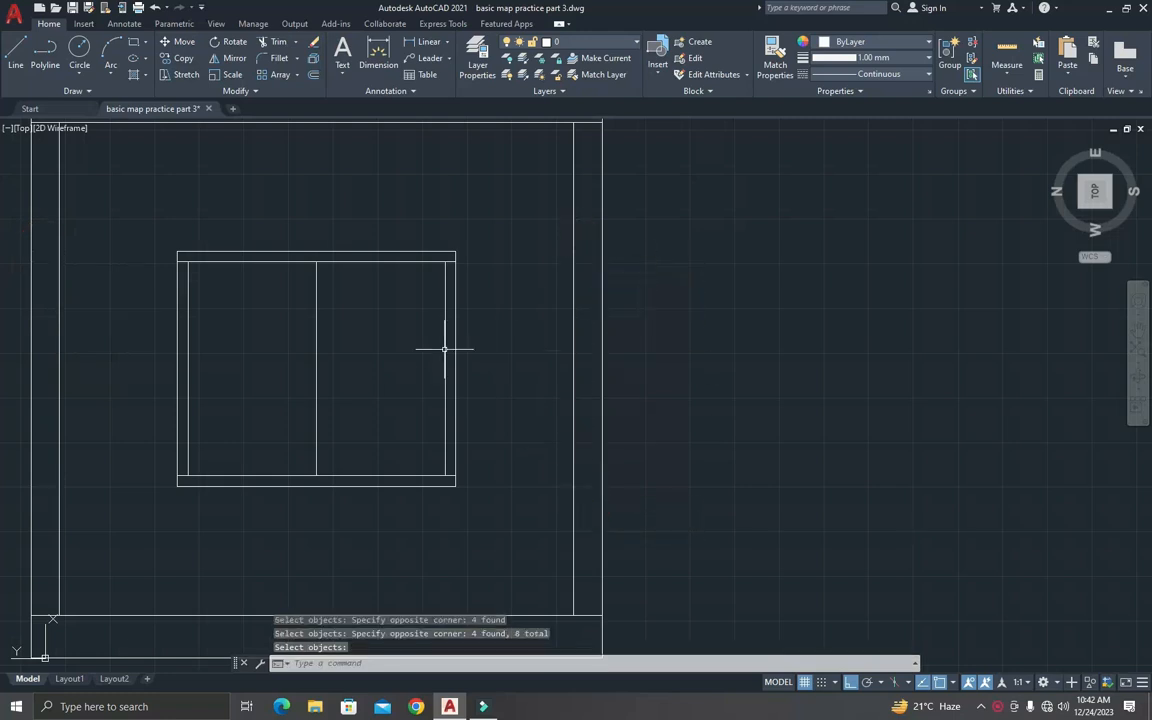
{"action": "key", "text": "Escape"}
{"action": "key", "text": "Escape"}
{"action": "key", "text": "Escape"}
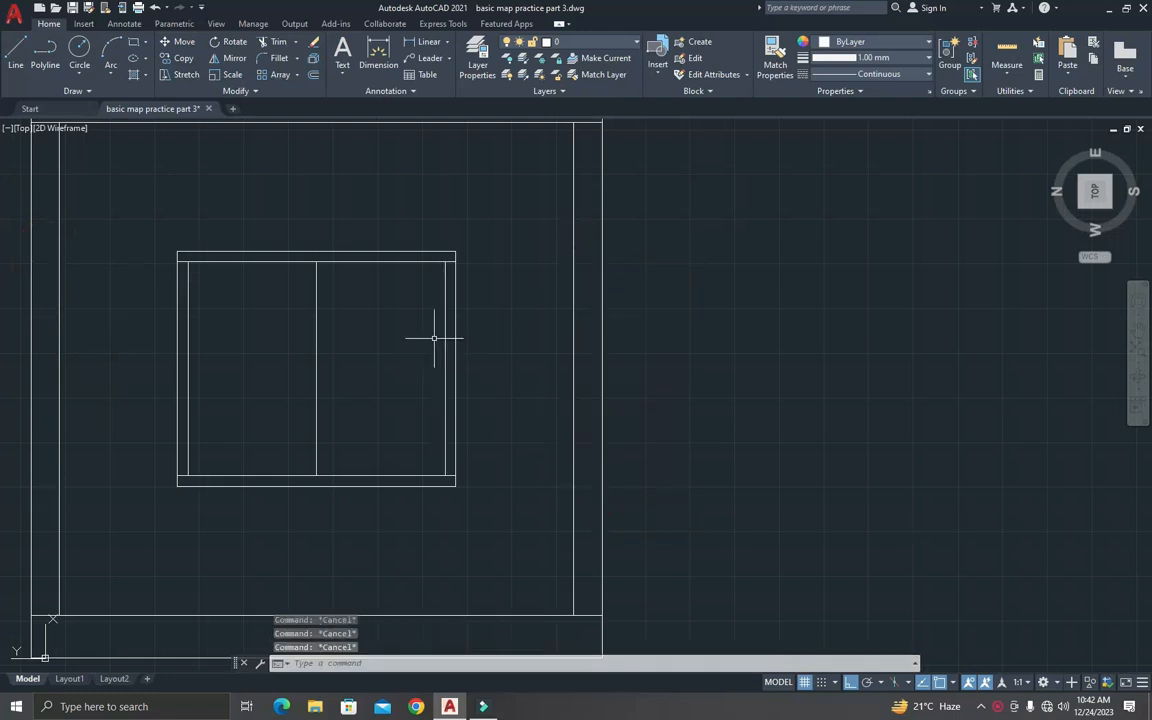
Step: Trim the overlapping line ends at the window frame's corners, leaving separate inner and outer rectangles
{"action": "type", "text": "tr"}
{"action": "key", "text": "Return"}
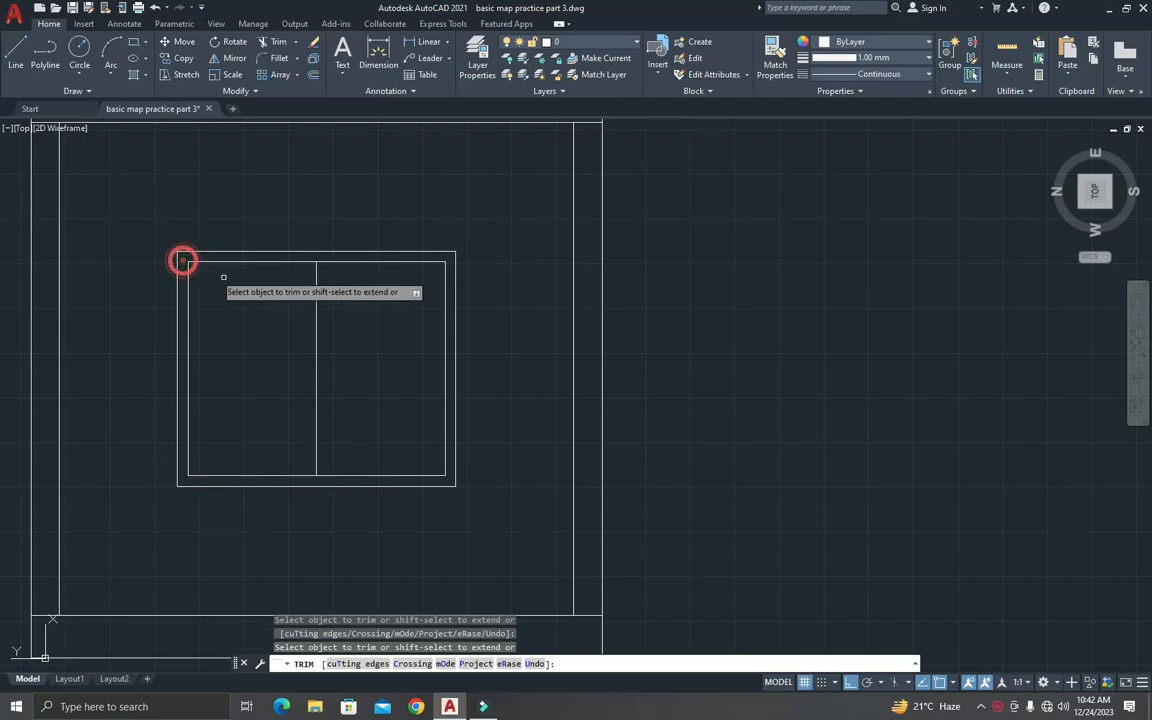
{"action": "key", "text": "Escape"}
{"action": "key", "text": "Escape"}
Step: Offset the window's vertical centre line 1.5" to both sides to form the mullion
{"action": "type", "text": "o"}
{"action": "key", "text": "Return"}
{"action": "type", "text": "1.5"}
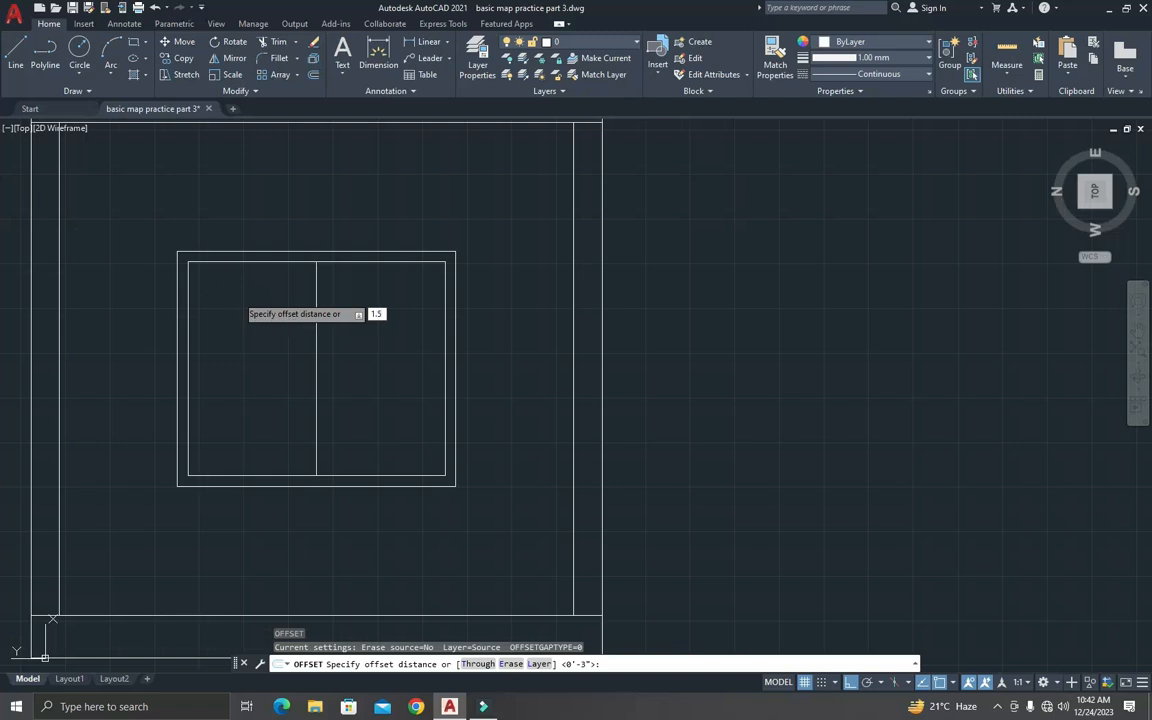
{"action": "key", "text": "Return"}
{"action": "left_click", "coordinate": [316, 298]}
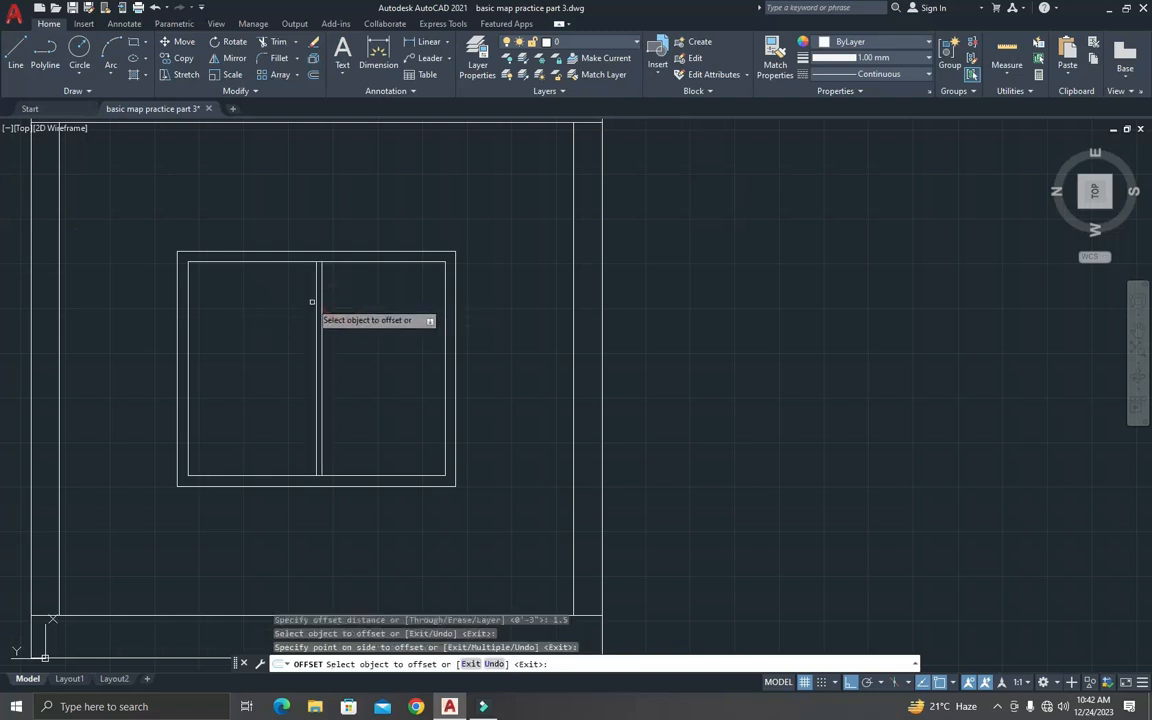
{"action": "left_click", "coordinate": [293, 303]}
{"action": "key", "text": "Escape"}
{"action": "key", "text": "Escape"}
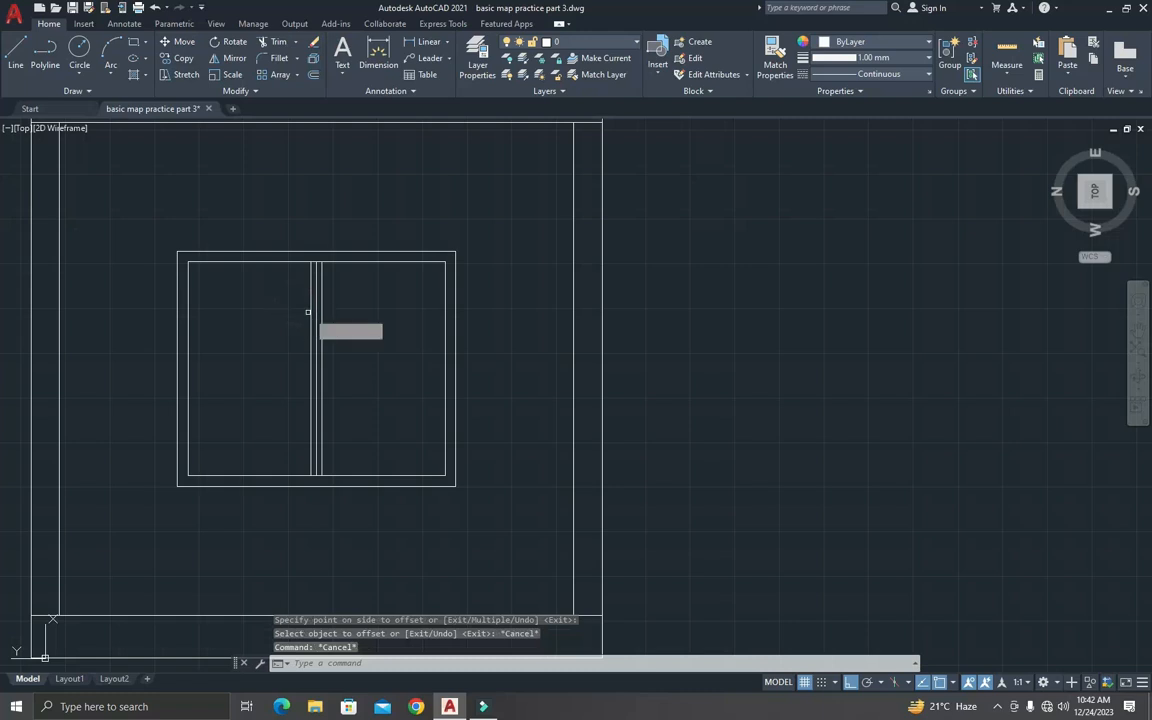
Step: Erase the original centre line between the two mullion lines
{"action": "type", "text": "e"}
{"action": "key", "text": "Return"}
{"action": "left_click", "coordinate": [314, 311]}
{"action": "key", "text": "Return"}
{"action": "key", "text": "Escape"}
{"action": "key", "text": "Escape"}
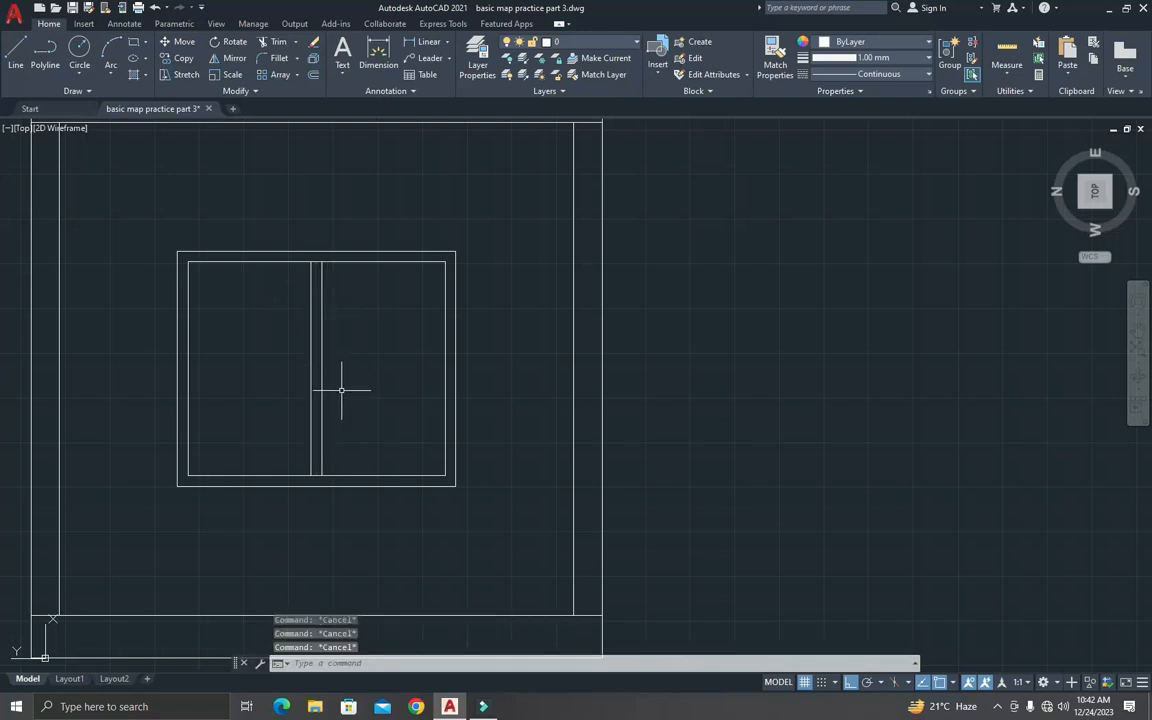
Step: Add a vertical linear dimension from the window frame's lower corner down to the floor line
{"action": "scroll", "coordinate": [338, 393], "scroll_direction": "down", "scroll_amount": 5}
{"action": "scroll", "coordinate": [400, 405], "scroll_direction": "up", "scroll_amount": 3}
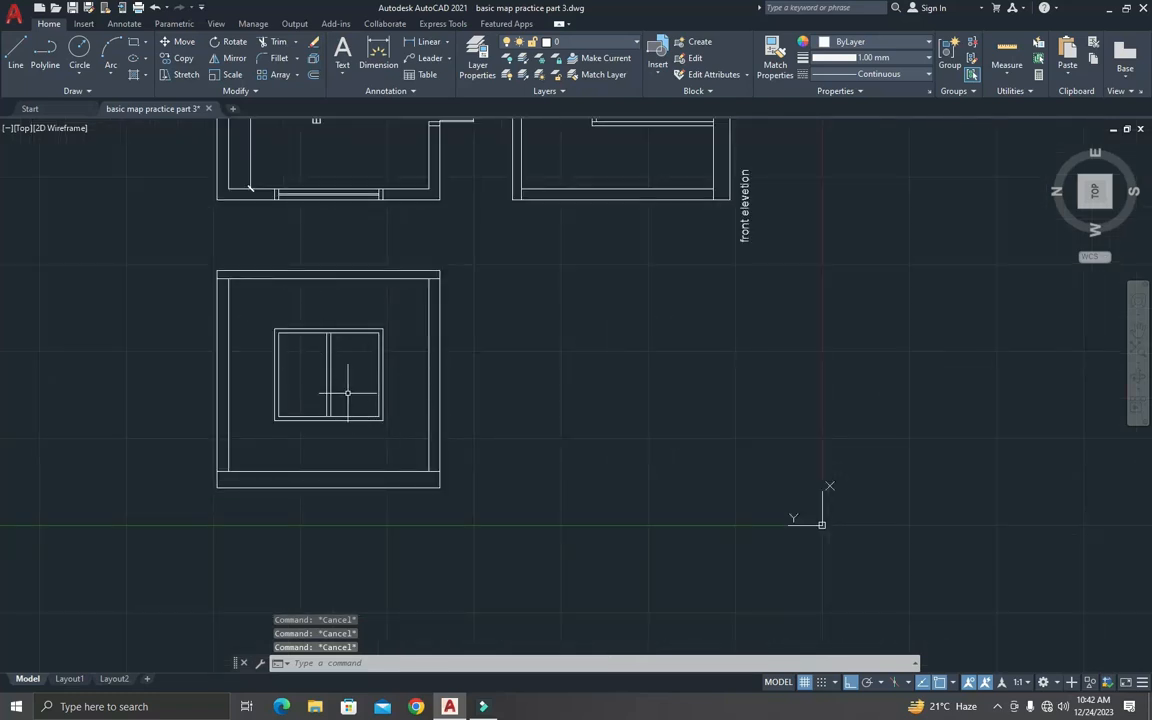
{"action": "key", "text": "Return"}
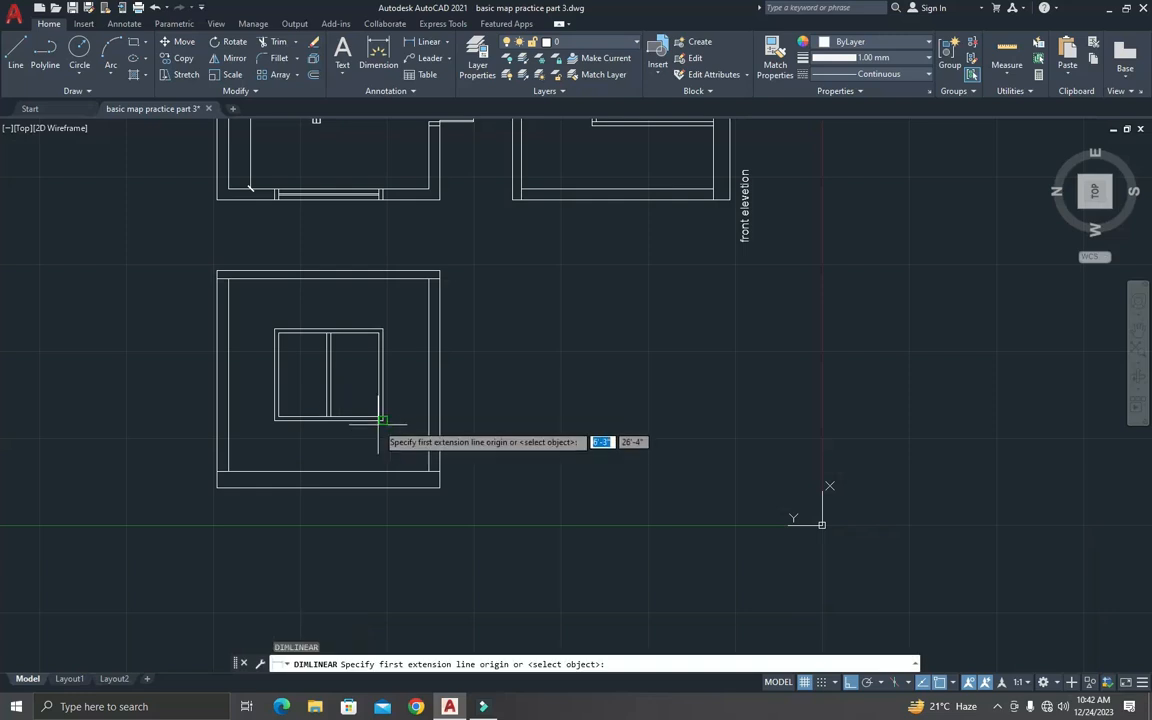
{"action": "scroll", "coordinate": [383, 418], "scroll_direction": "up", "scroll_amount": 4}
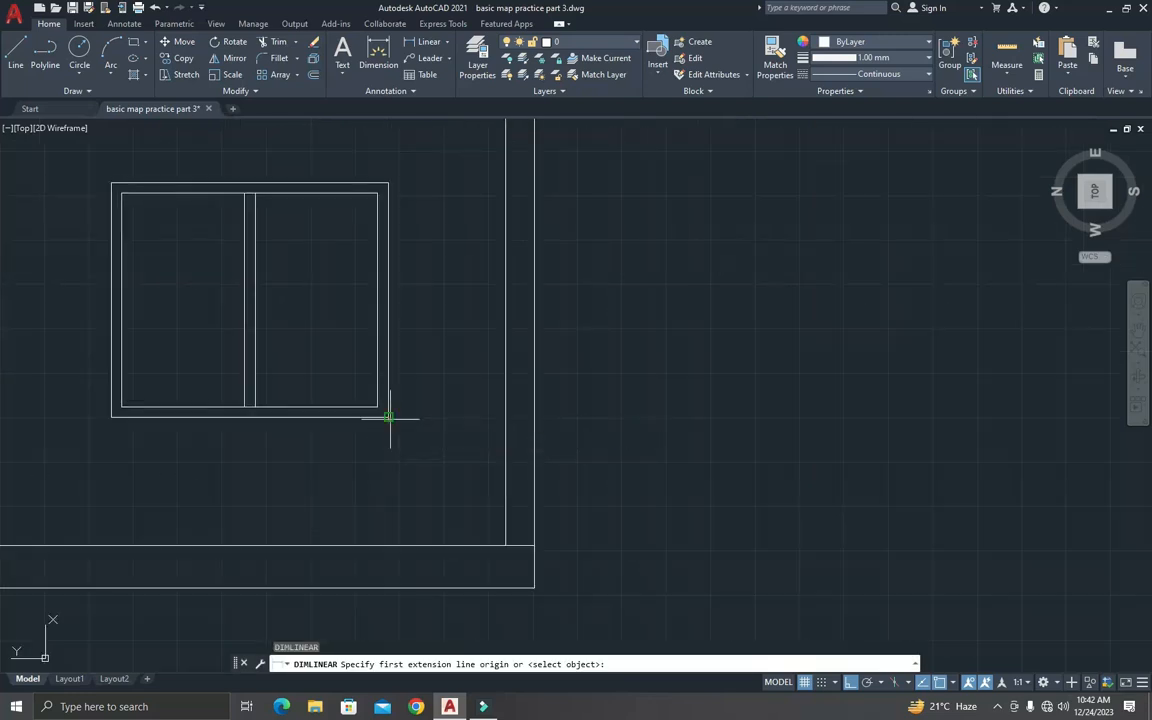
{"action": "left_click", "coordinate": [388, 417]}
{"action": "left_click", "coordinate": [388, 545]}
{"action": "left_click", "coordinate": [411, 545]}
Step: Dimension the overall height of the window frame beside its outer vertical edge
{"action": "key", "text": "Return"}
{"action": "left_click", "coordinate": [388, 417]}
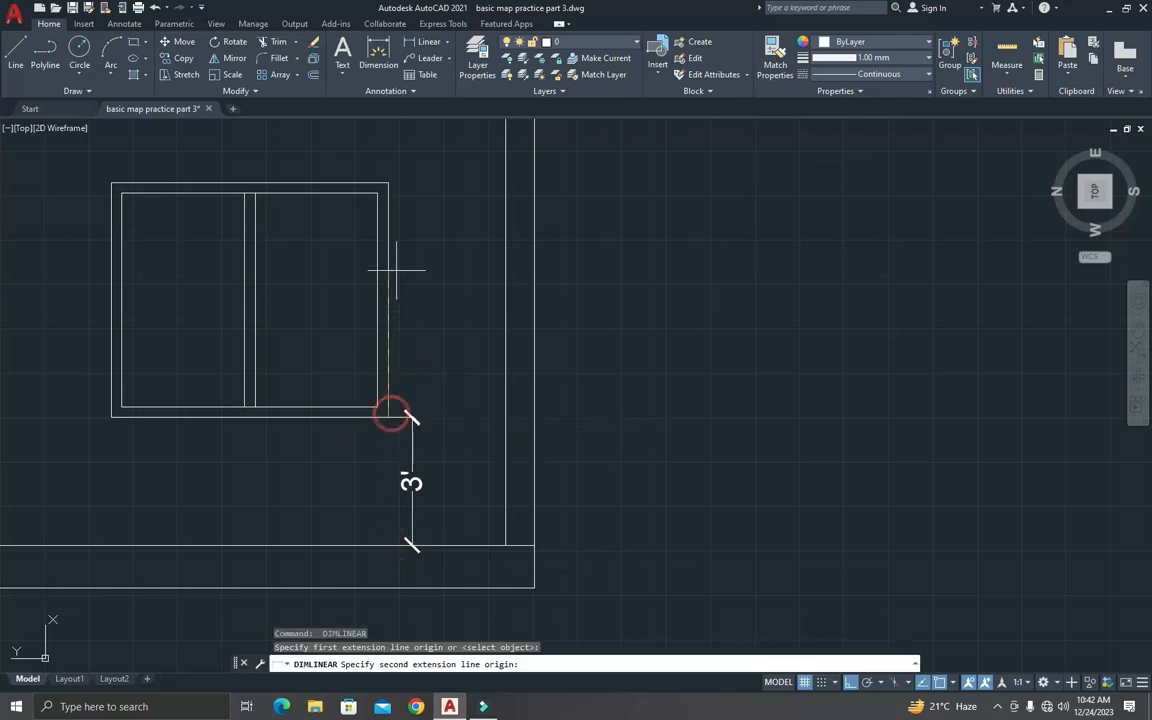
{"action": "left_click", "coordinate": [388, 183]}
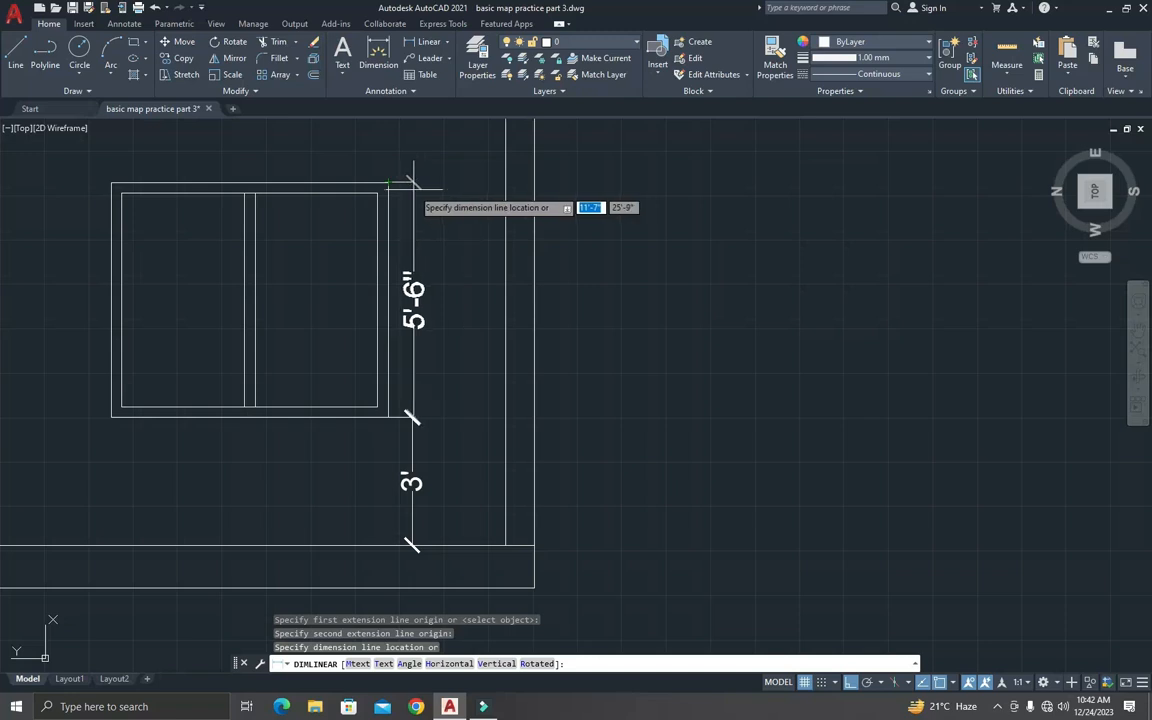
{"action": "left_click", "coordinate": [447, 195]}
{"action": "scroll", "coordinate": [447, 195], "scroll_direction": "down", "scroll_amount": 3}
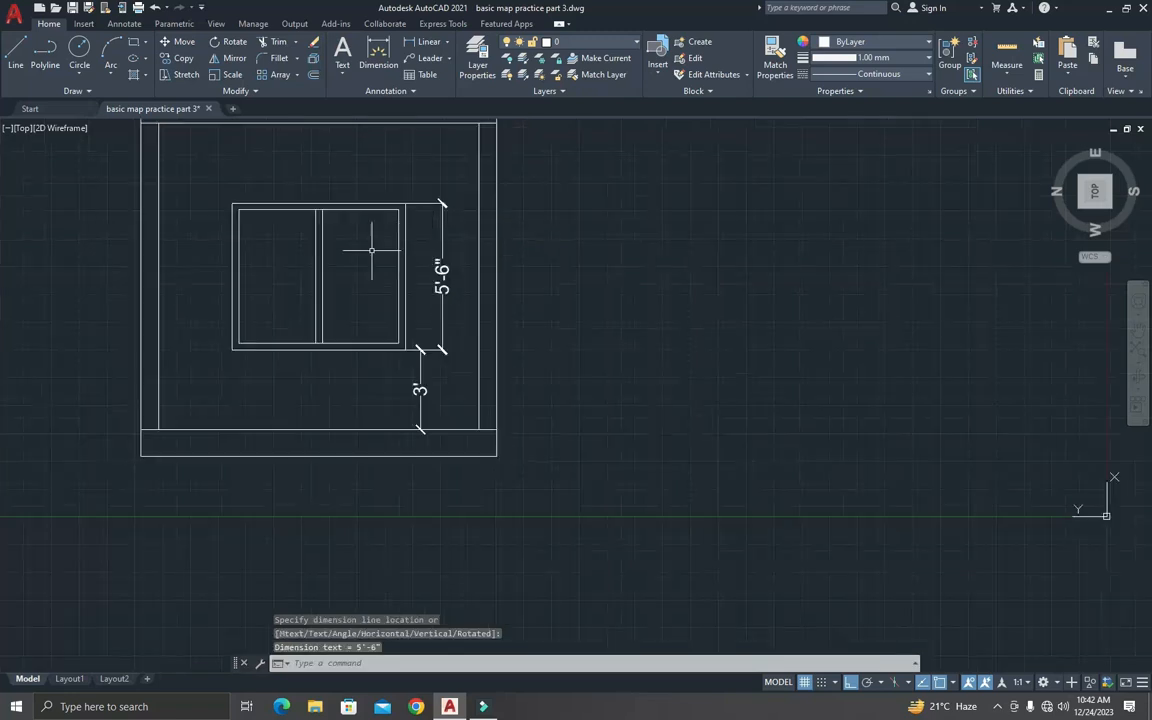
Step: Dimension the overall width of the window frame above its upper edge
{"action": "key", "text": "space"}
{"action": "left_click", "coordinate": [233, 205]}
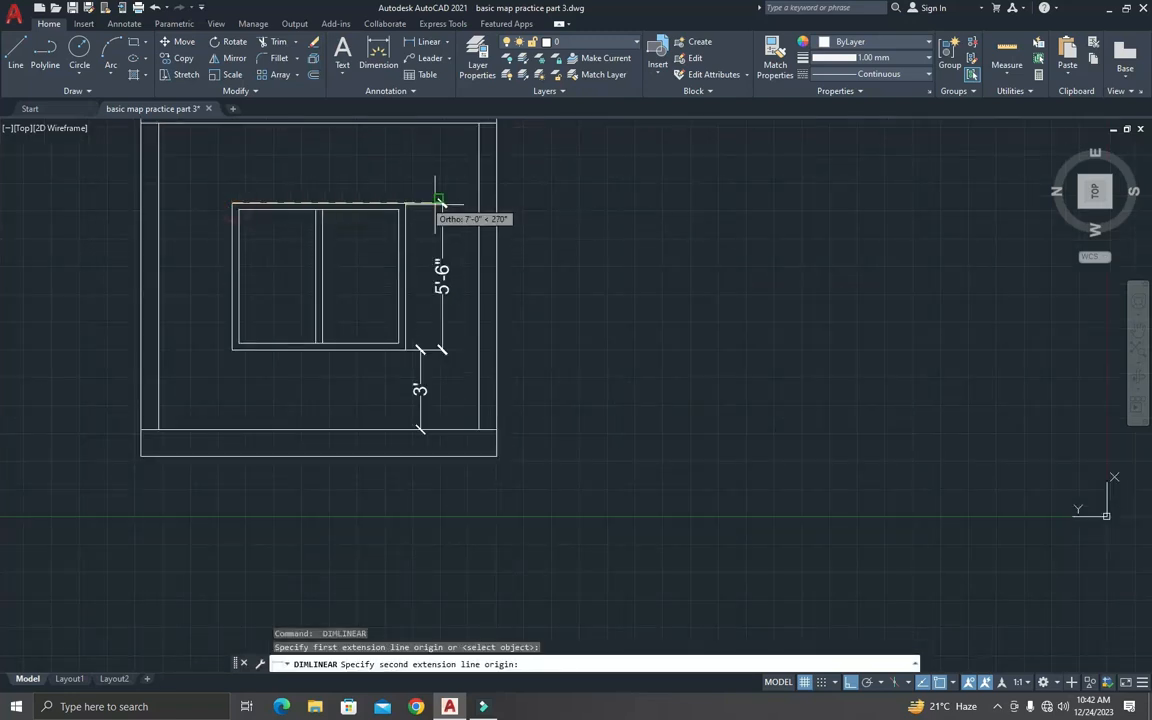
{"action": "left_click", "coordinate": [403, 202]}
{"action": "left_click", "coordinate": [404, 179]}
{"action": "scroll", "coordinate": [404, 178], "scroll_direction": "down", "scroll_amount": 2}
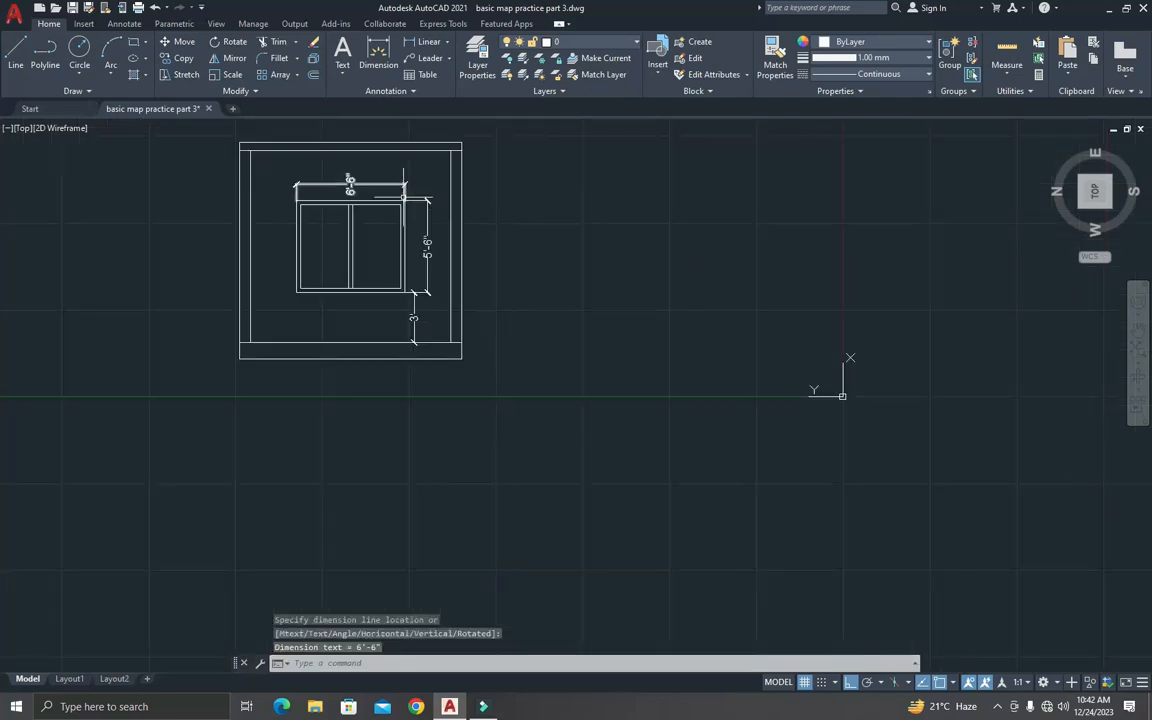
Step: Rotate the top view back so that north points up, with all drawings of the set in view
{"action": "scroll", "coordinate": [399, 218], "scroll_direction": "down", "scroll_amount": 1}
{"action": "scroll", "coordinate": [399, 218], "scroll_direction": "up", "scroll_amount": 1}
{"action": "scroll", "coordinate": [390, 190], "scroll_direction": "down", "scroll_amount": 3}
{"action": "scroll", "coordinate": [377, 147], "scroll_direction": "up", "scroll_amount": 5}
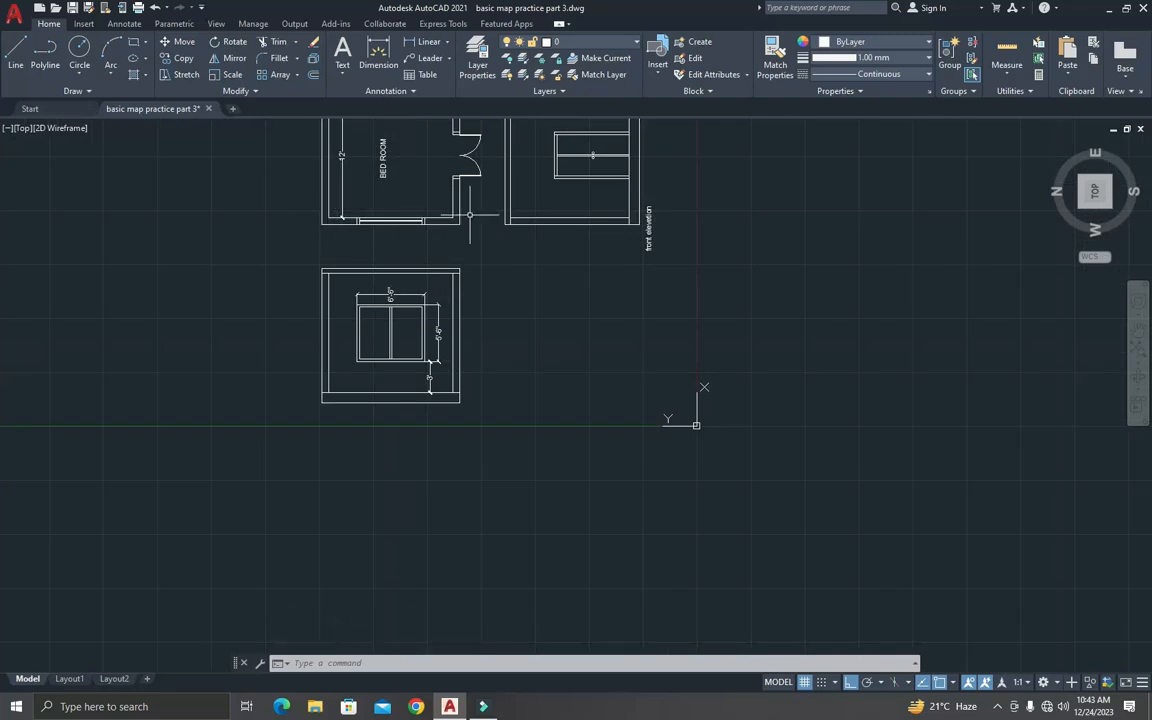
{"action": "scroll", "coordinate": [466, 295], "scroll_direction": "down", "scroll_amount": 2}
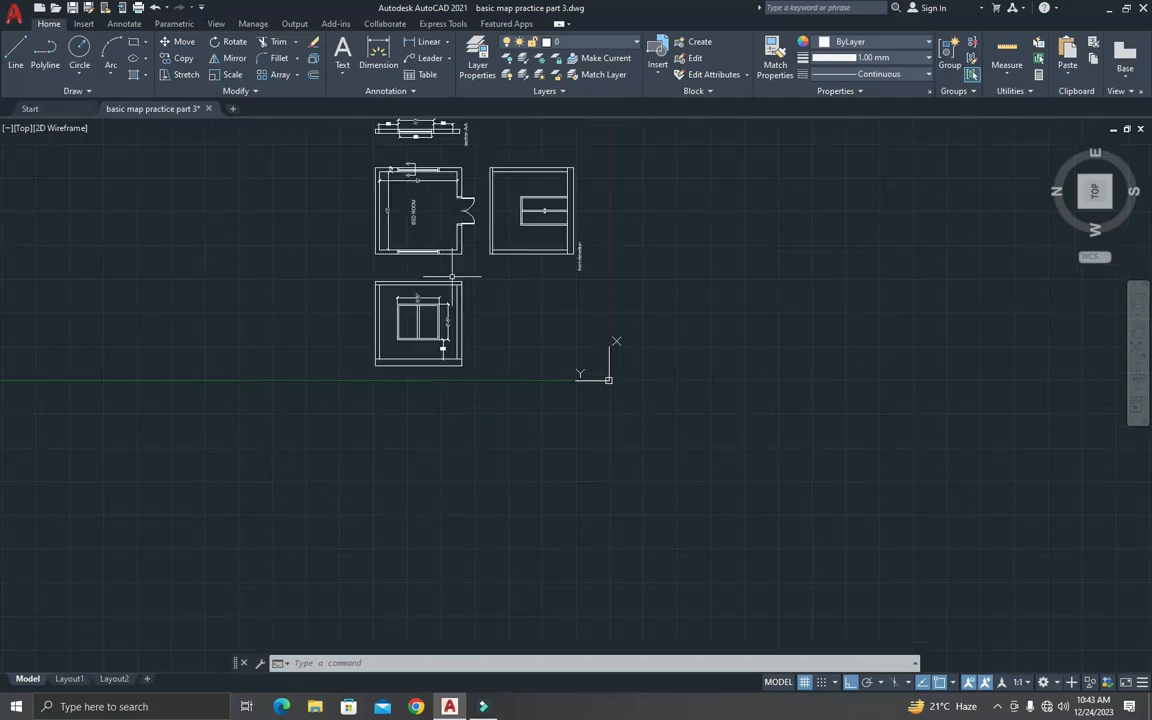
{"action": "scroll", "coordinate": [452, 276], "scroll_direction": "down", "scroll_amount": 2}
{"action": "scroll", "coordinate": [509, 231], "scroll_direction": "up", "scroll_amount": 4}
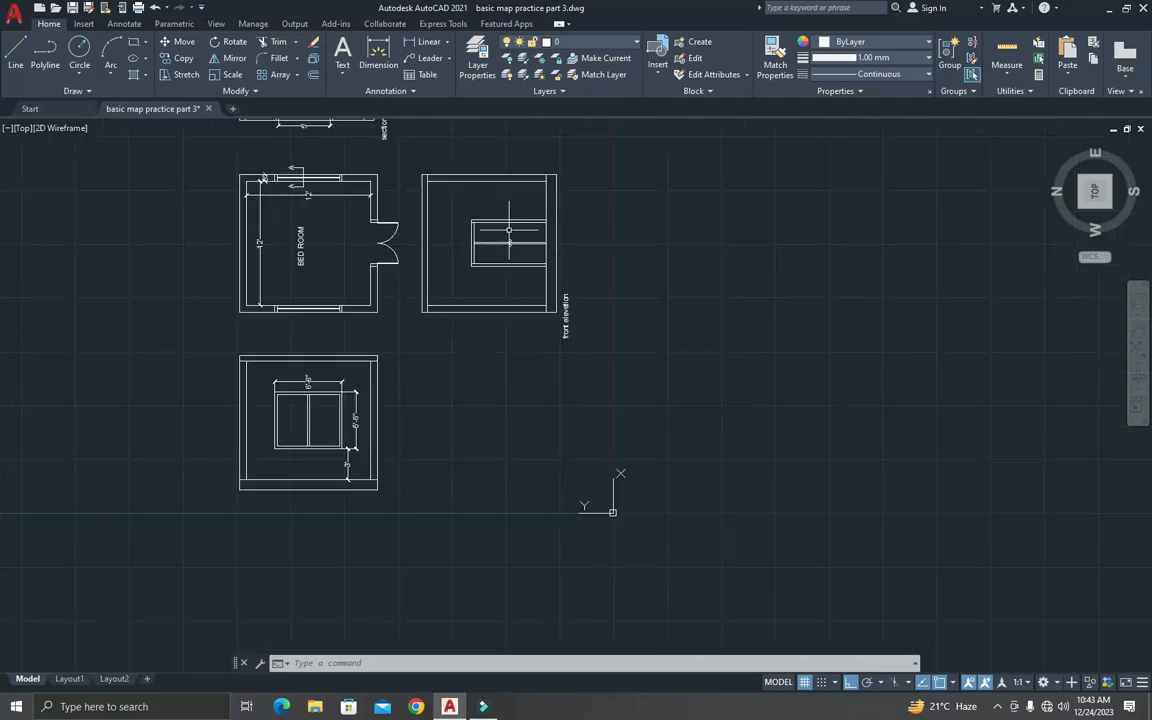
{"action": "left_click", "coordinate": [1145, 160]}
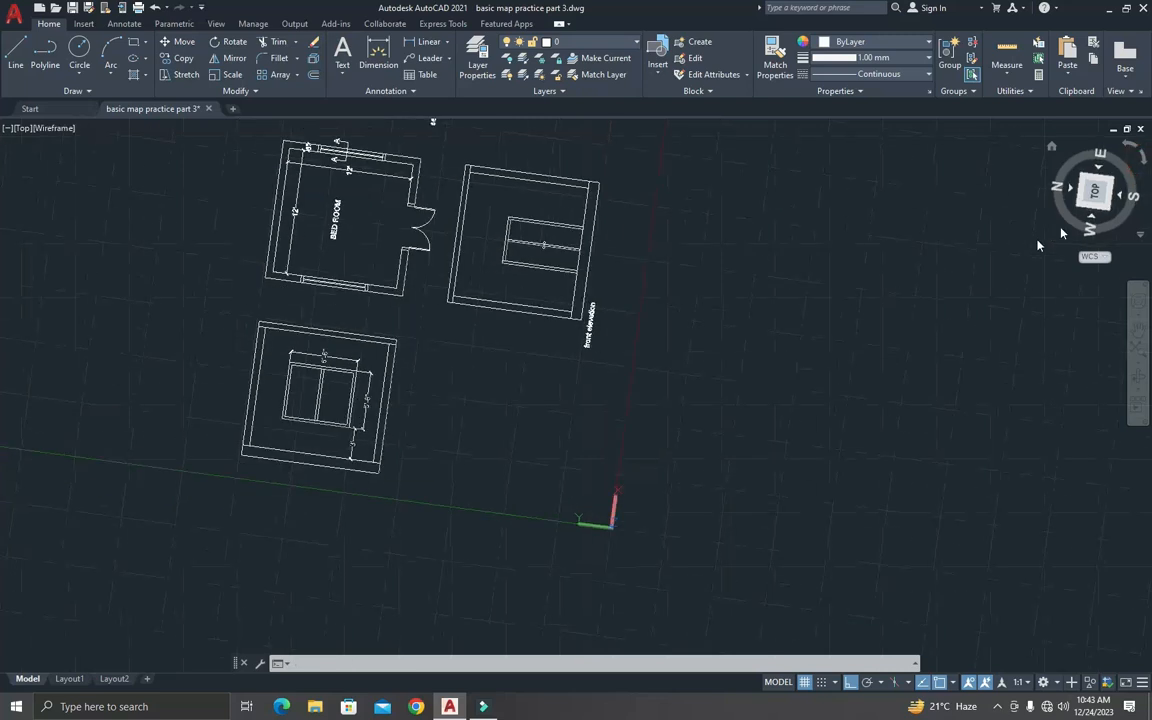
{"action": "scroll", "coordinate": [790, 300], "scroll_direction": "up", "scroll_amount": 2}
{"action": "scroll", "coordinate": [782, 298], "scroll_direction": "down", "scroll_amount": 2}
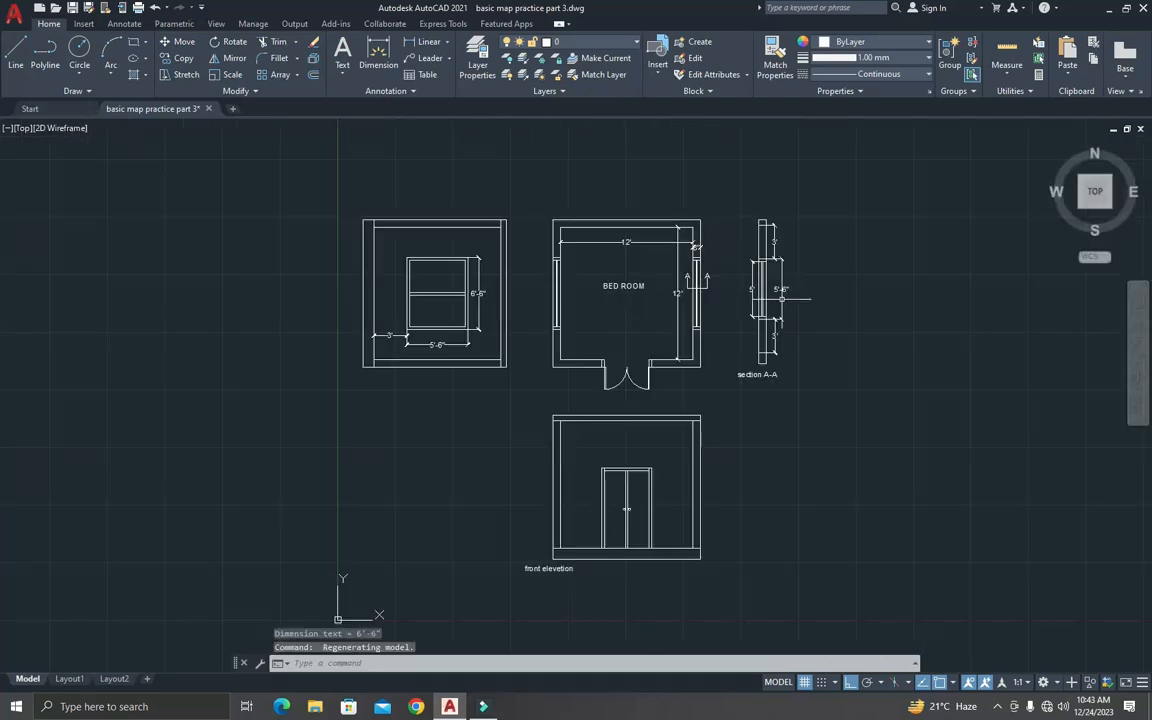